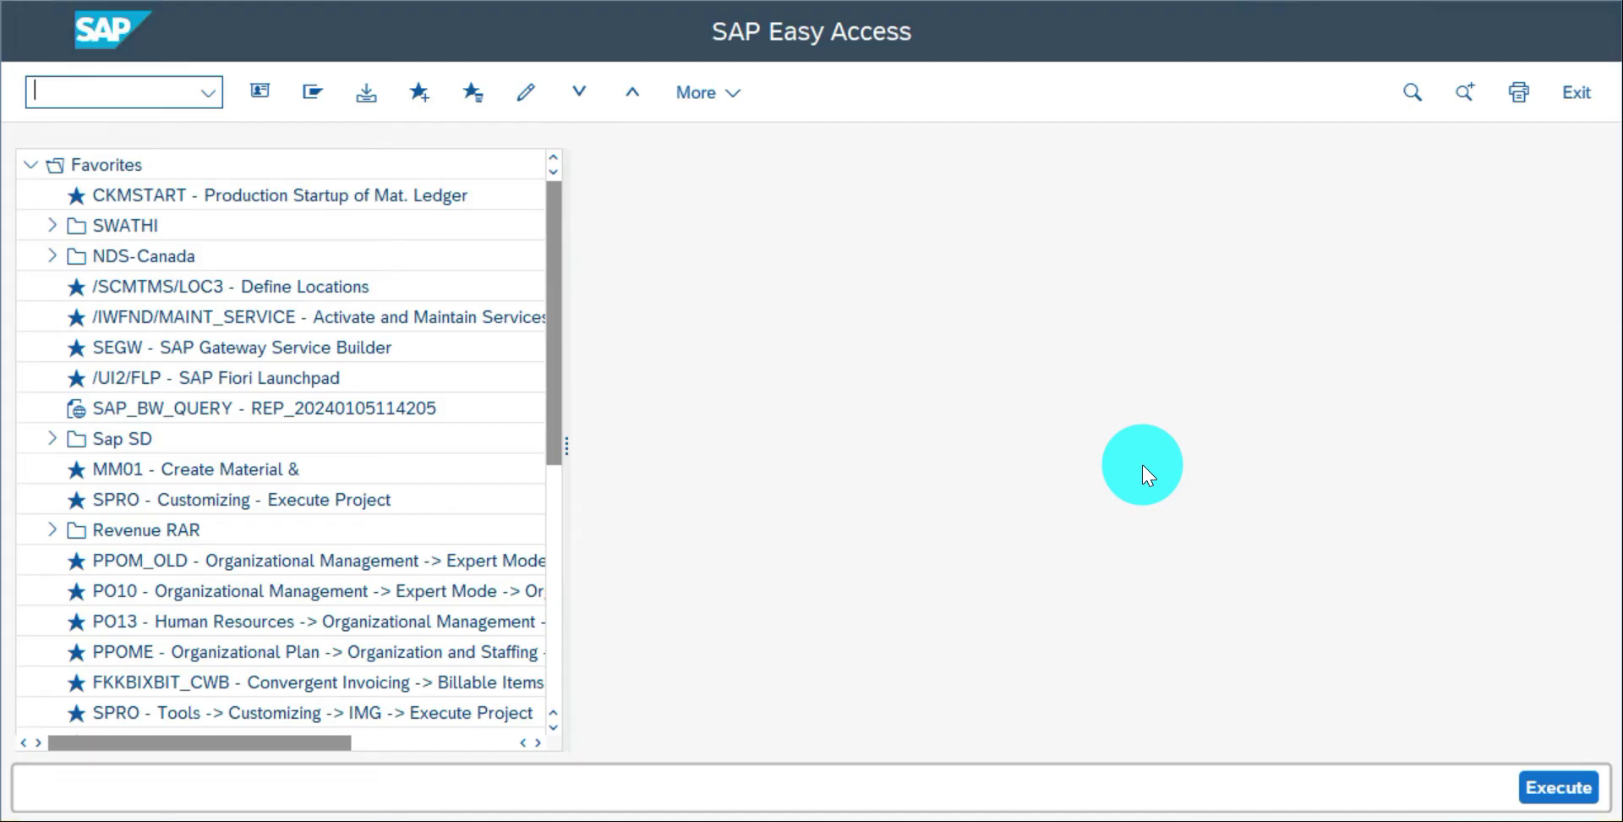
Open the Workflow Builder with transaction code swdd.
type("swdd")
key("Return")
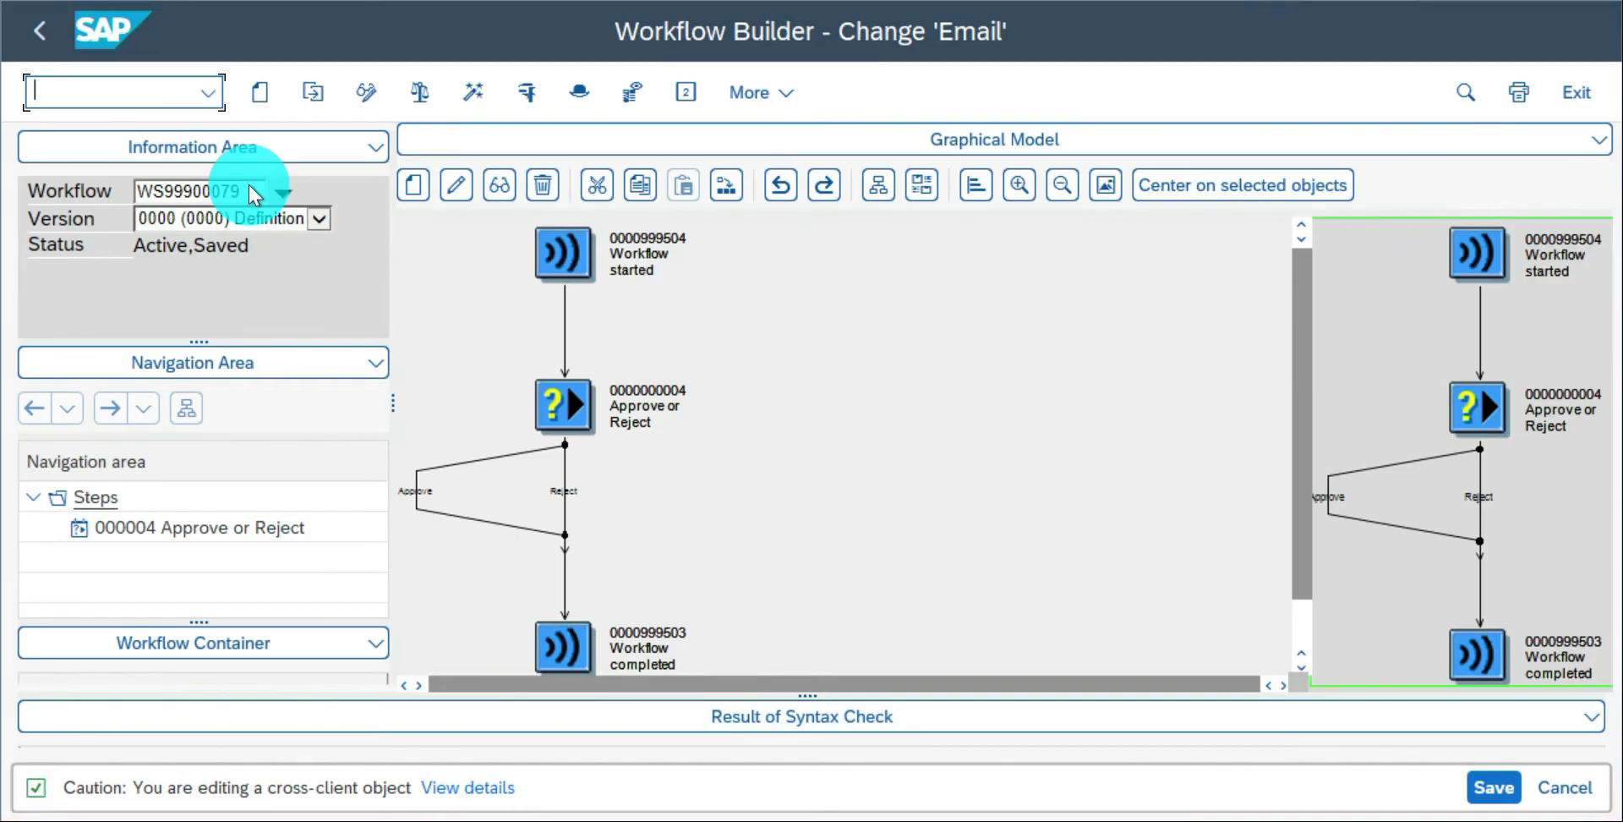
Check which versions are available for workflow WS99900079, dismissing the remote desktop disconnection message.
left_click(316, 218)
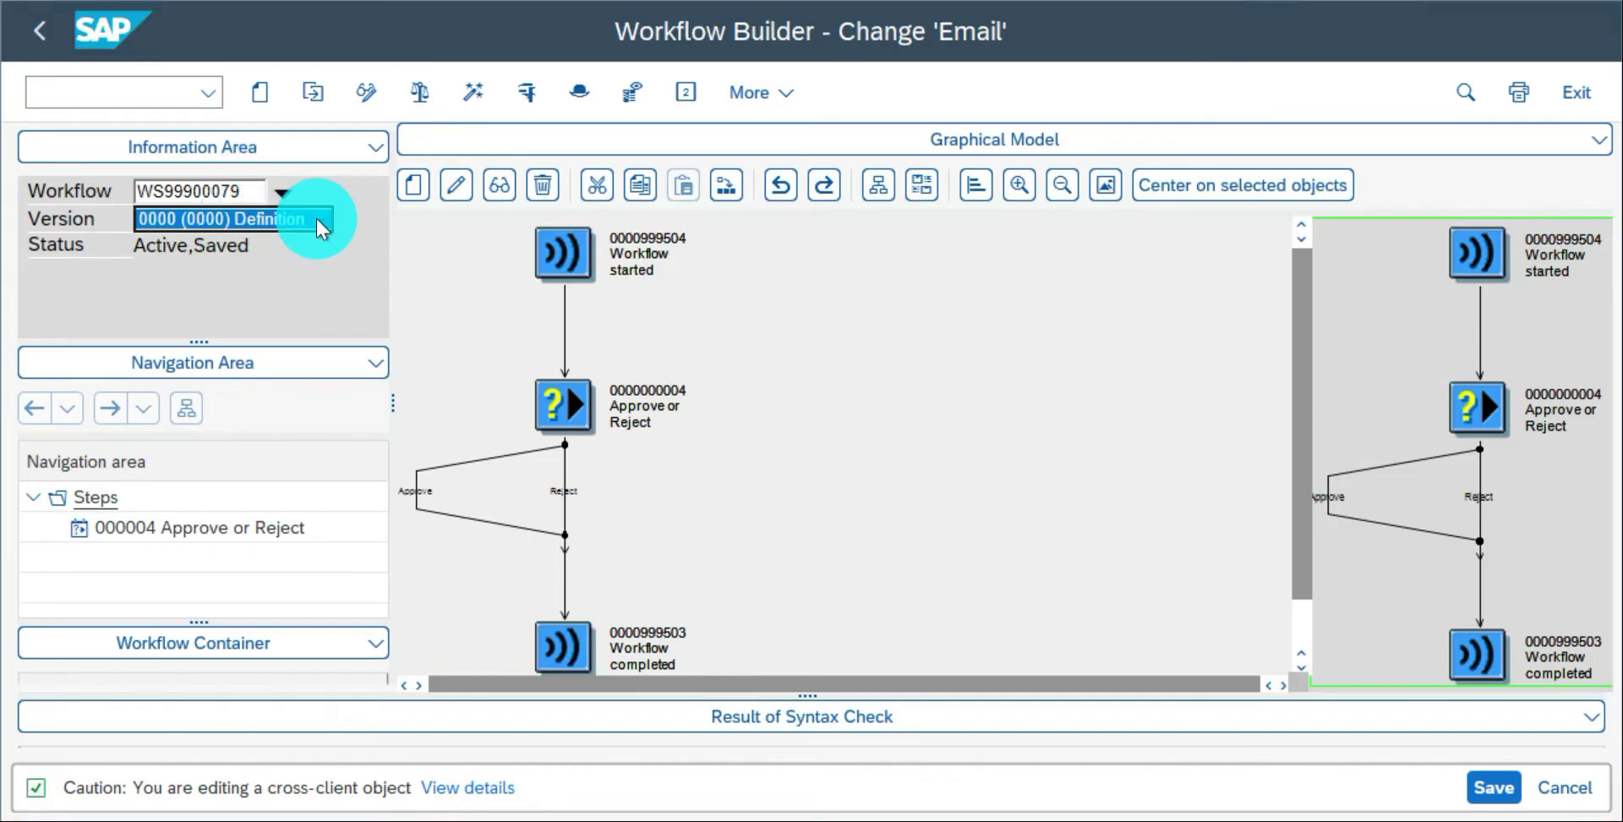
left_click(305, 268)
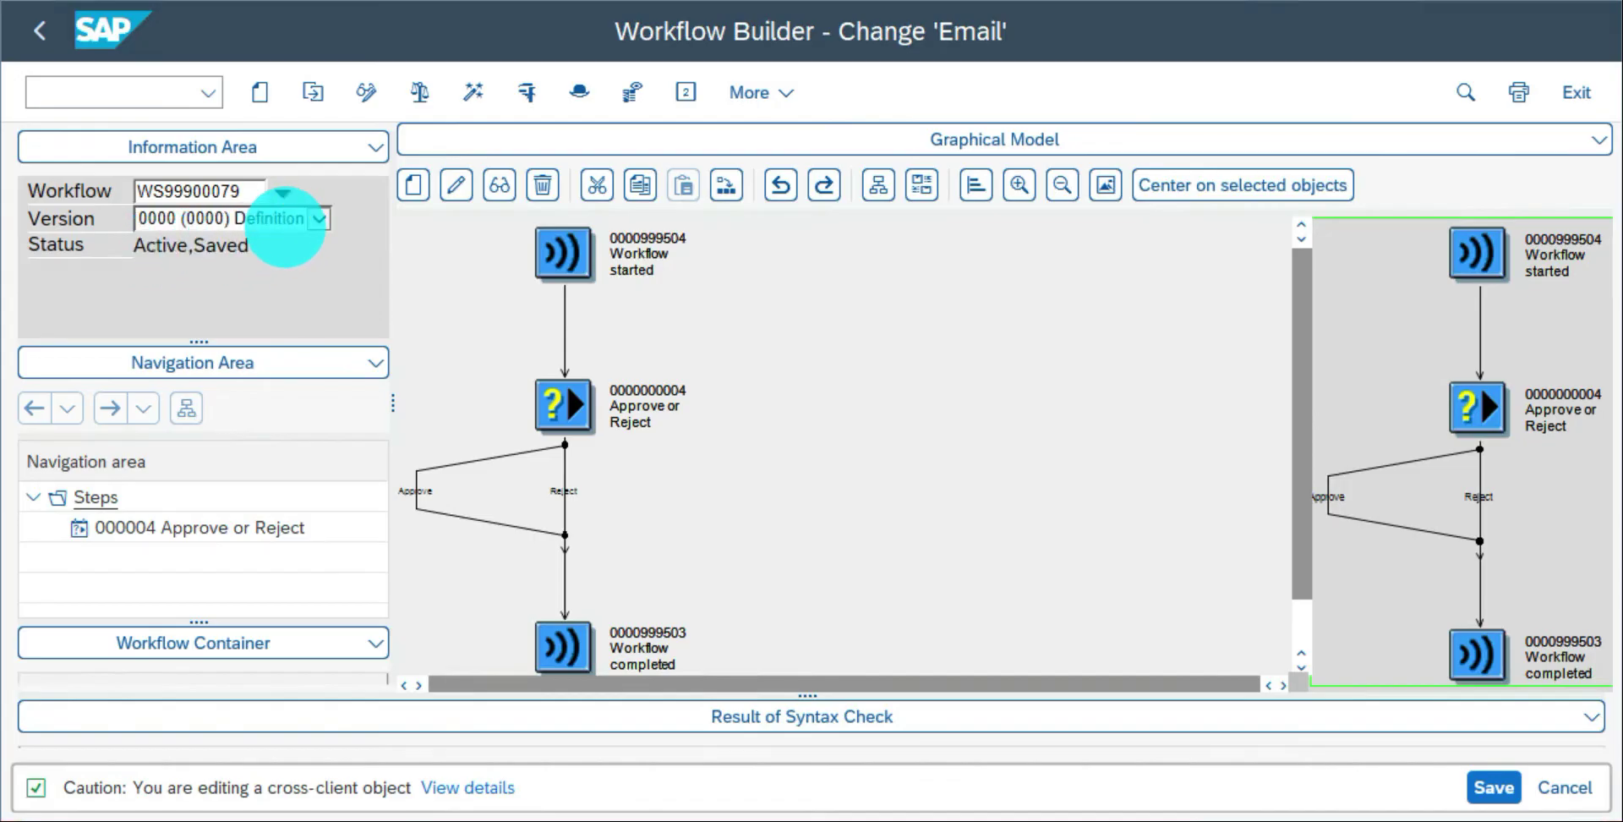
left_click(316, 222)
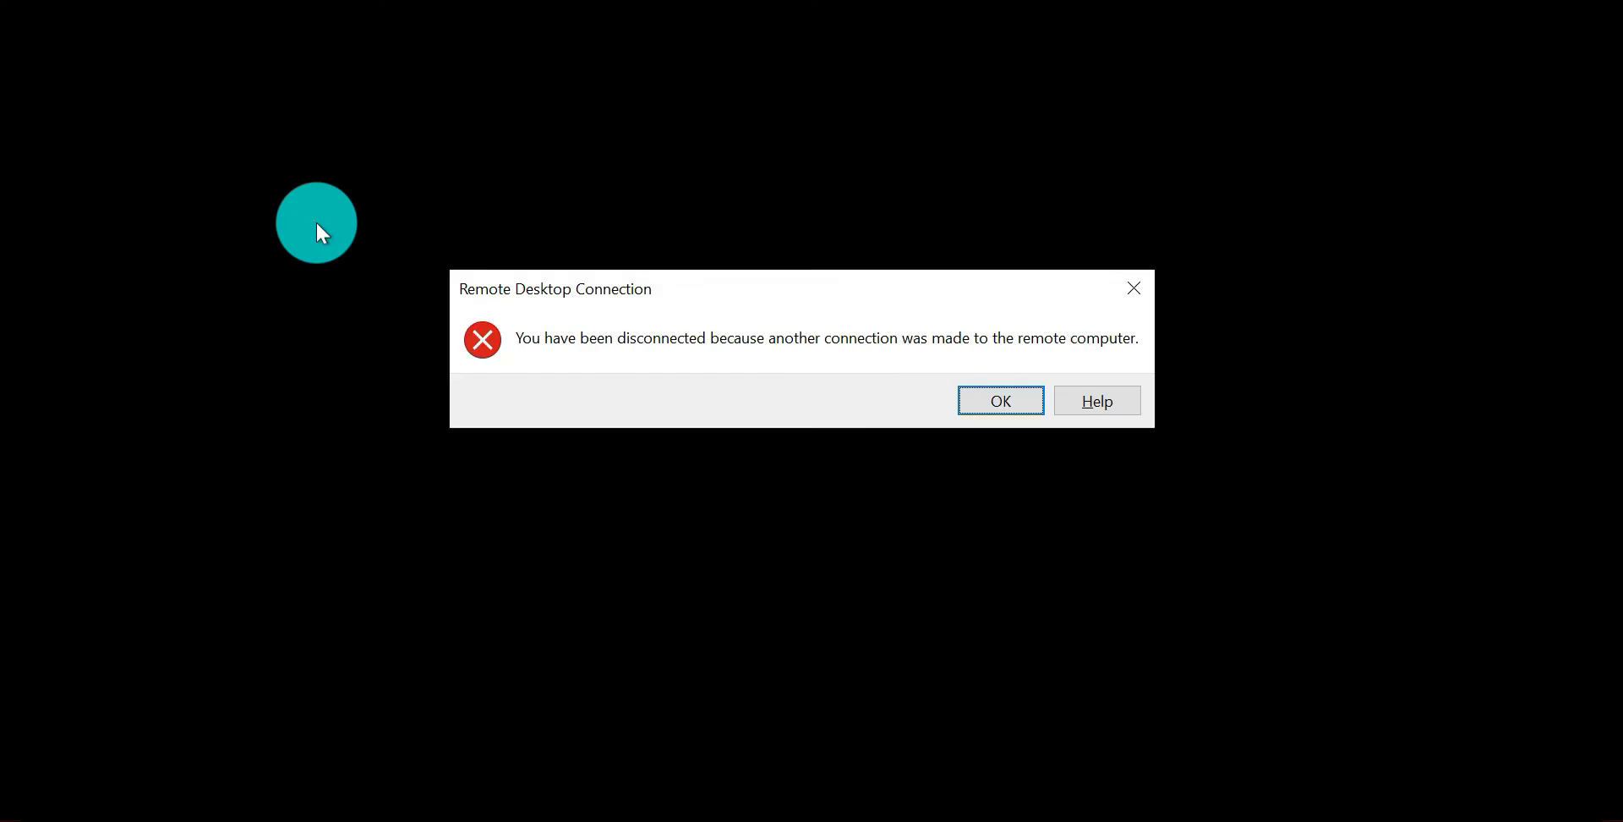
left_click(981, 404)
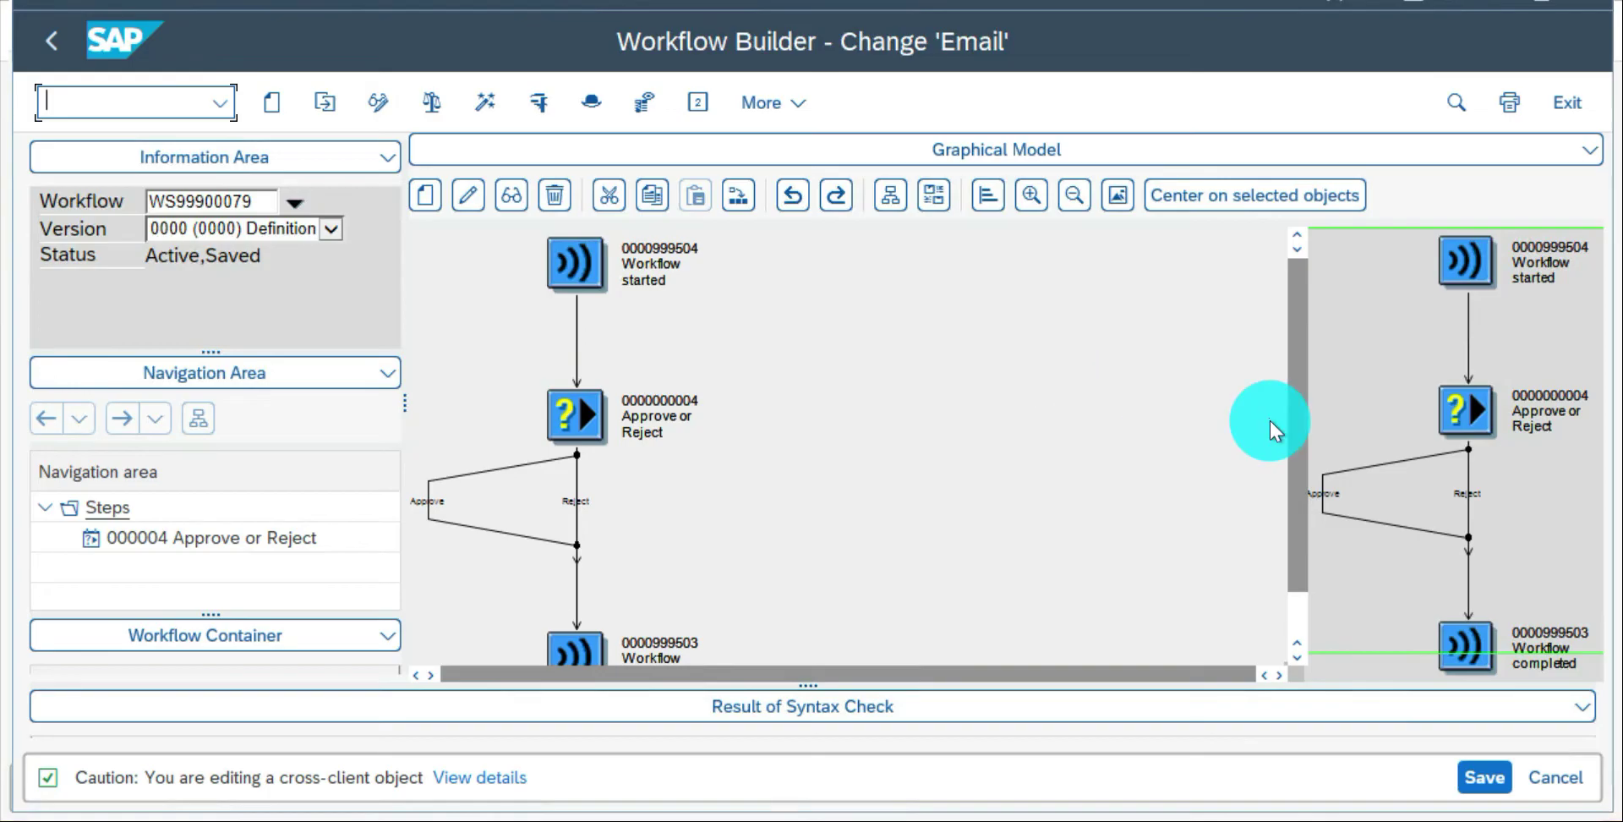
Replace the Workflow Container view with Step Types That Can Be Inserted and enlarge that area.
left_click_drag(1296, 337, 1298, 453)
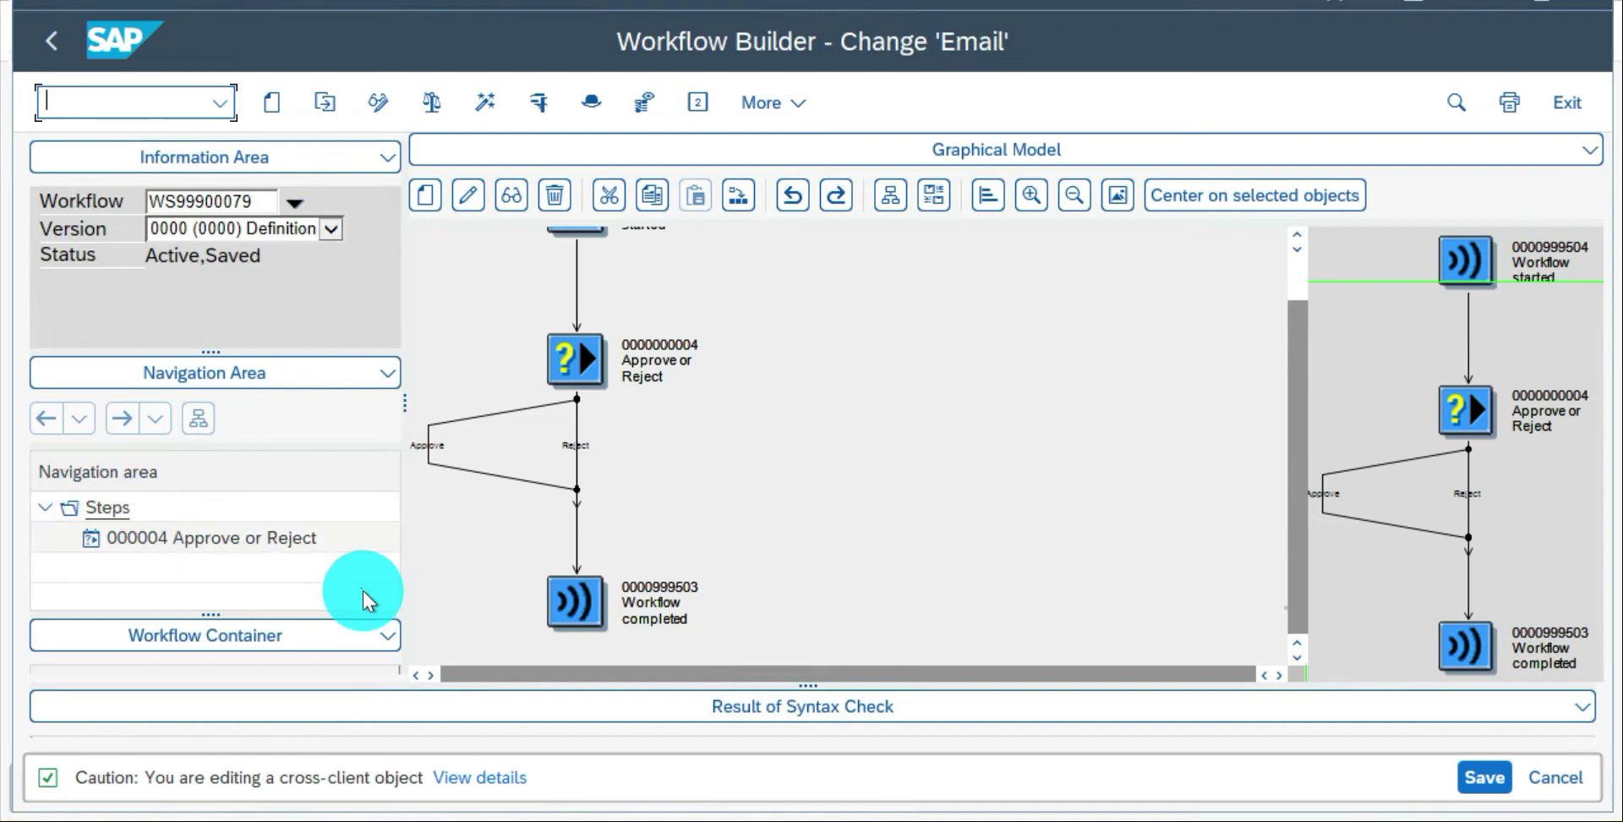
left_click(383, 642)
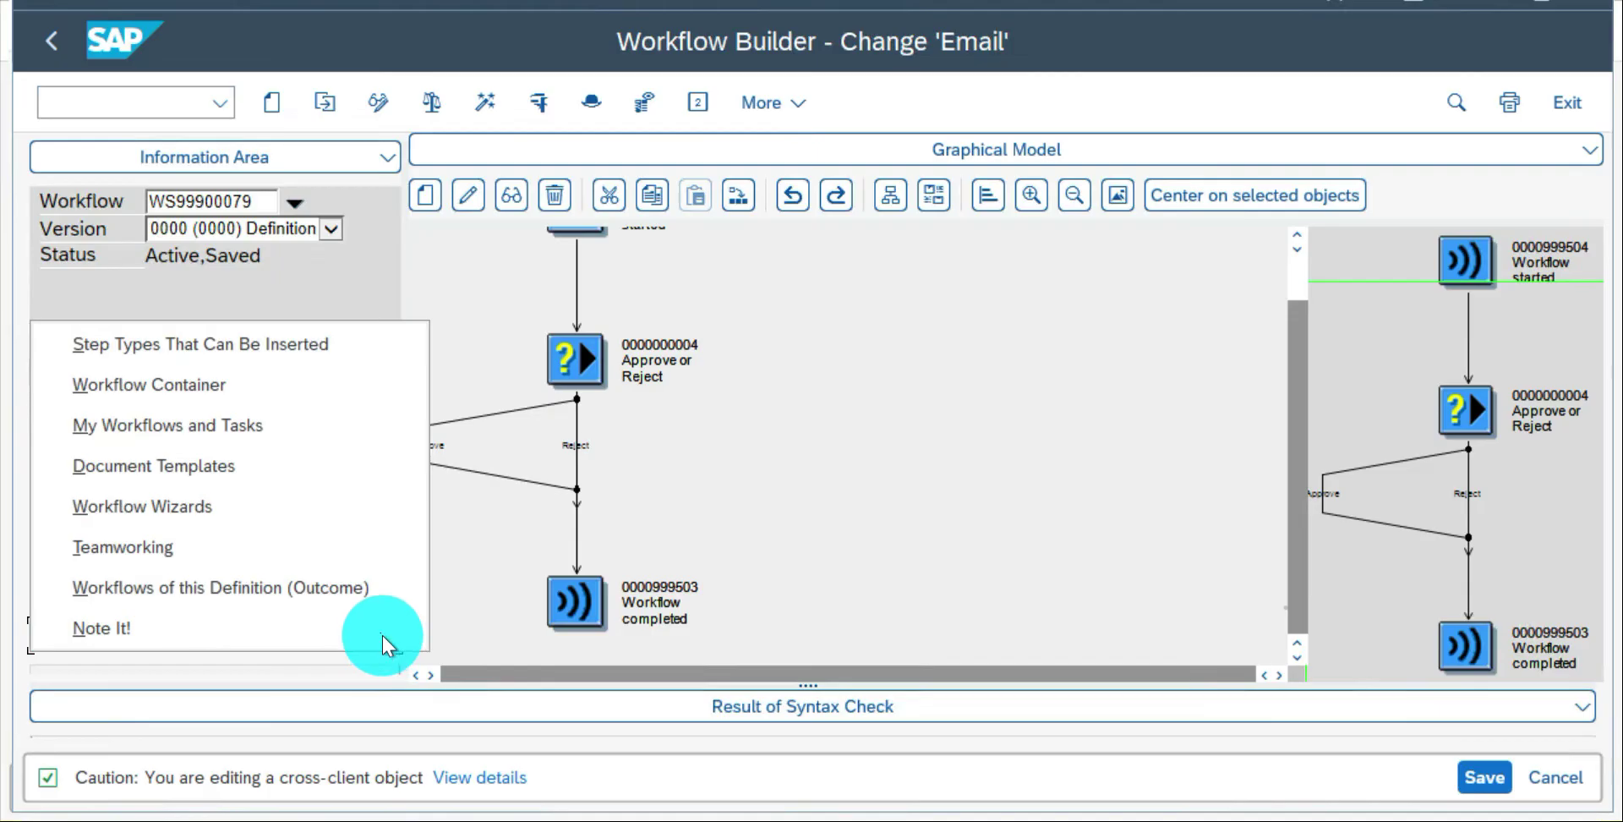
left_click(273, 352)
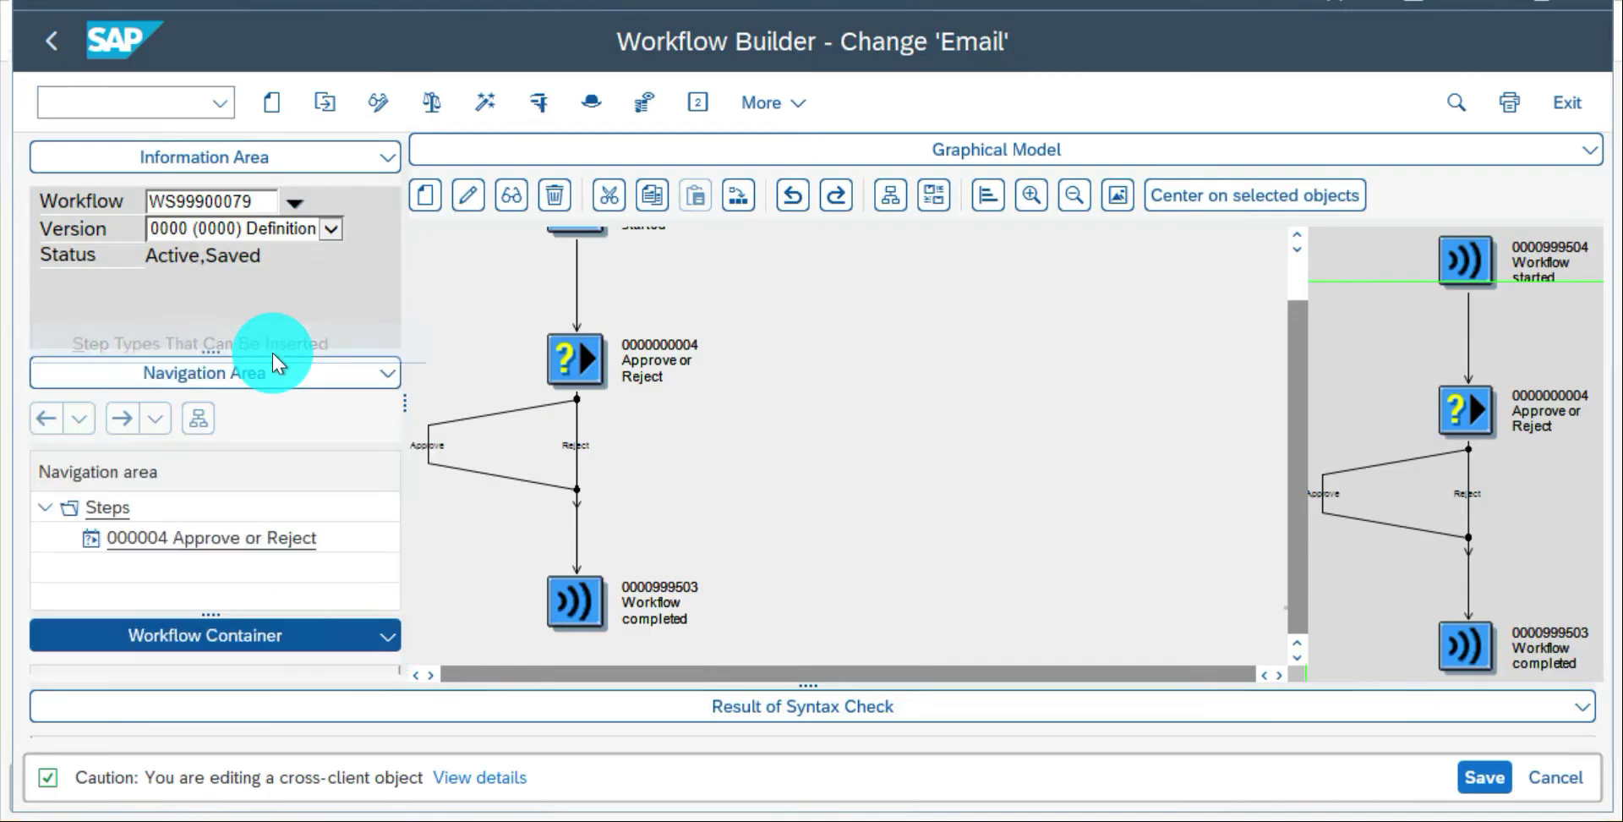
left_click_drag(210, 615, 203, 253)
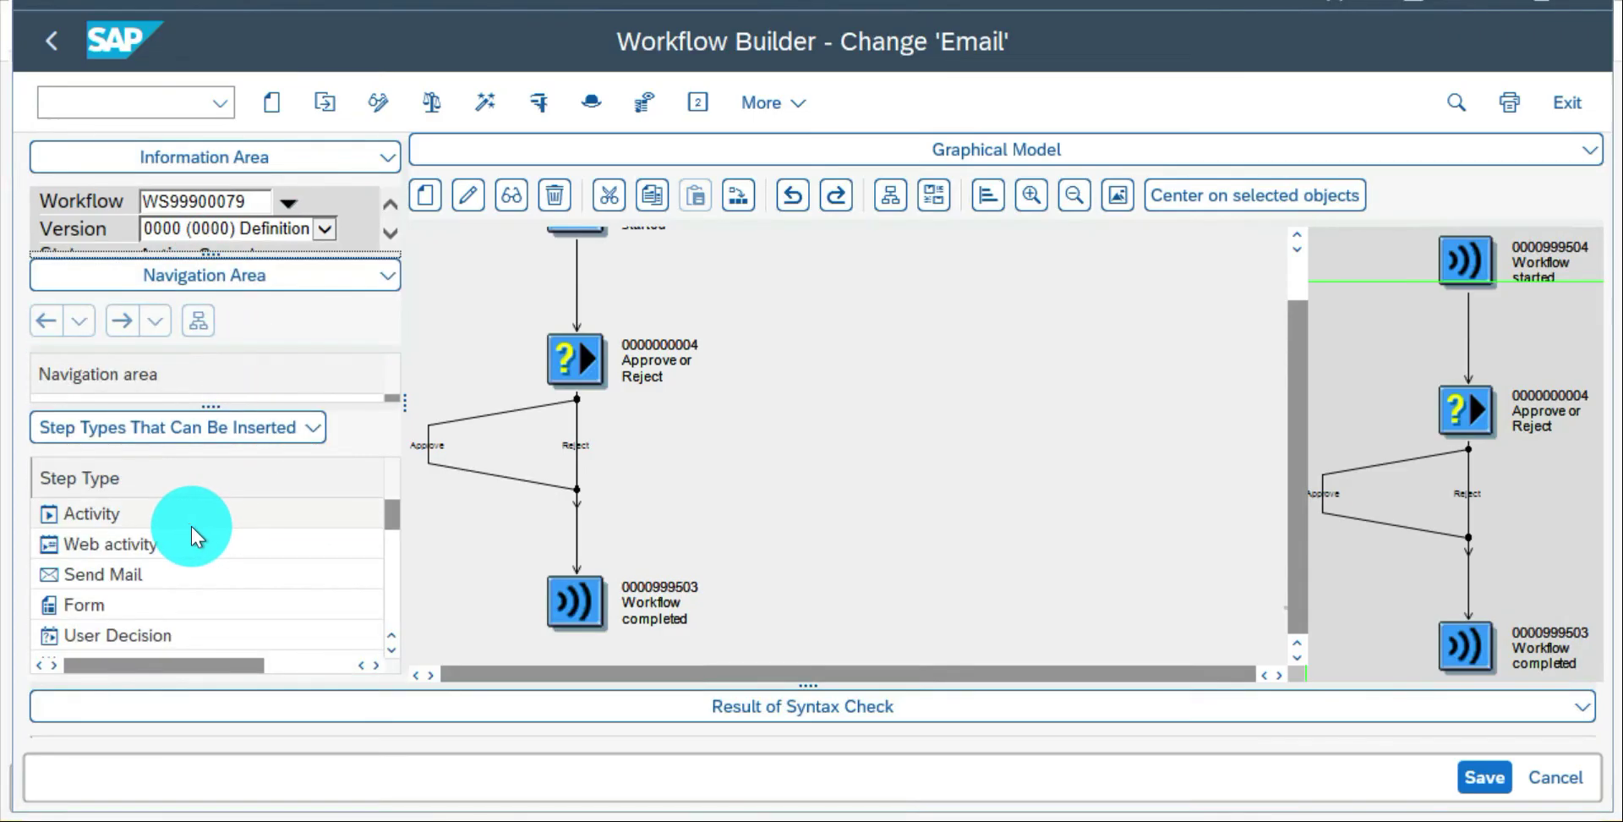
Look through the list of step types that can be inserted, from Activity down to Block.
left_click(389, 582)
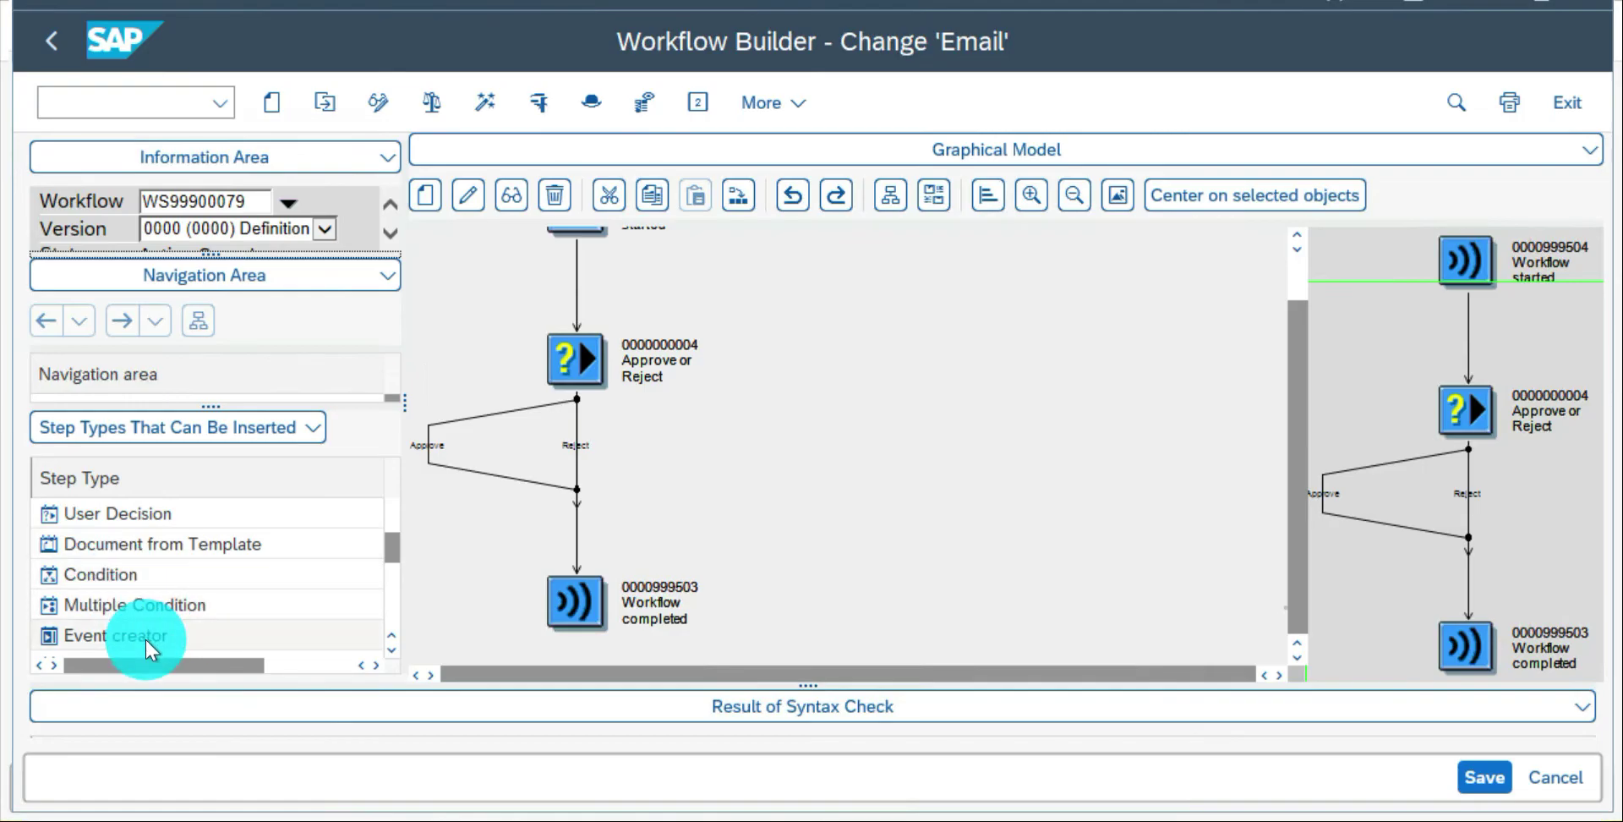
left_click(391, 616)
left_click(390, 616)
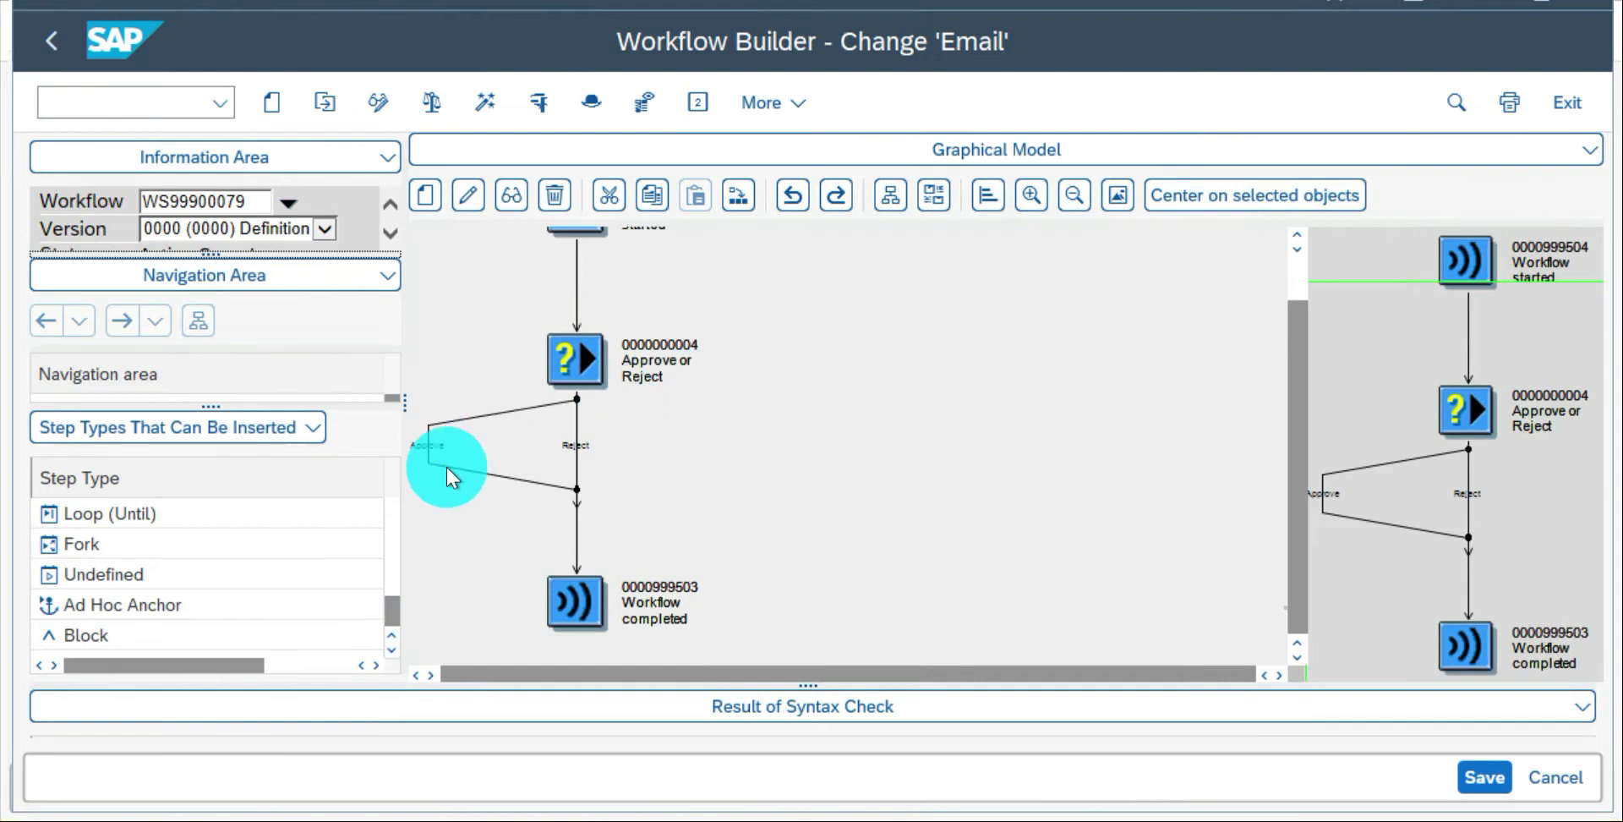
left_click(392, 512)
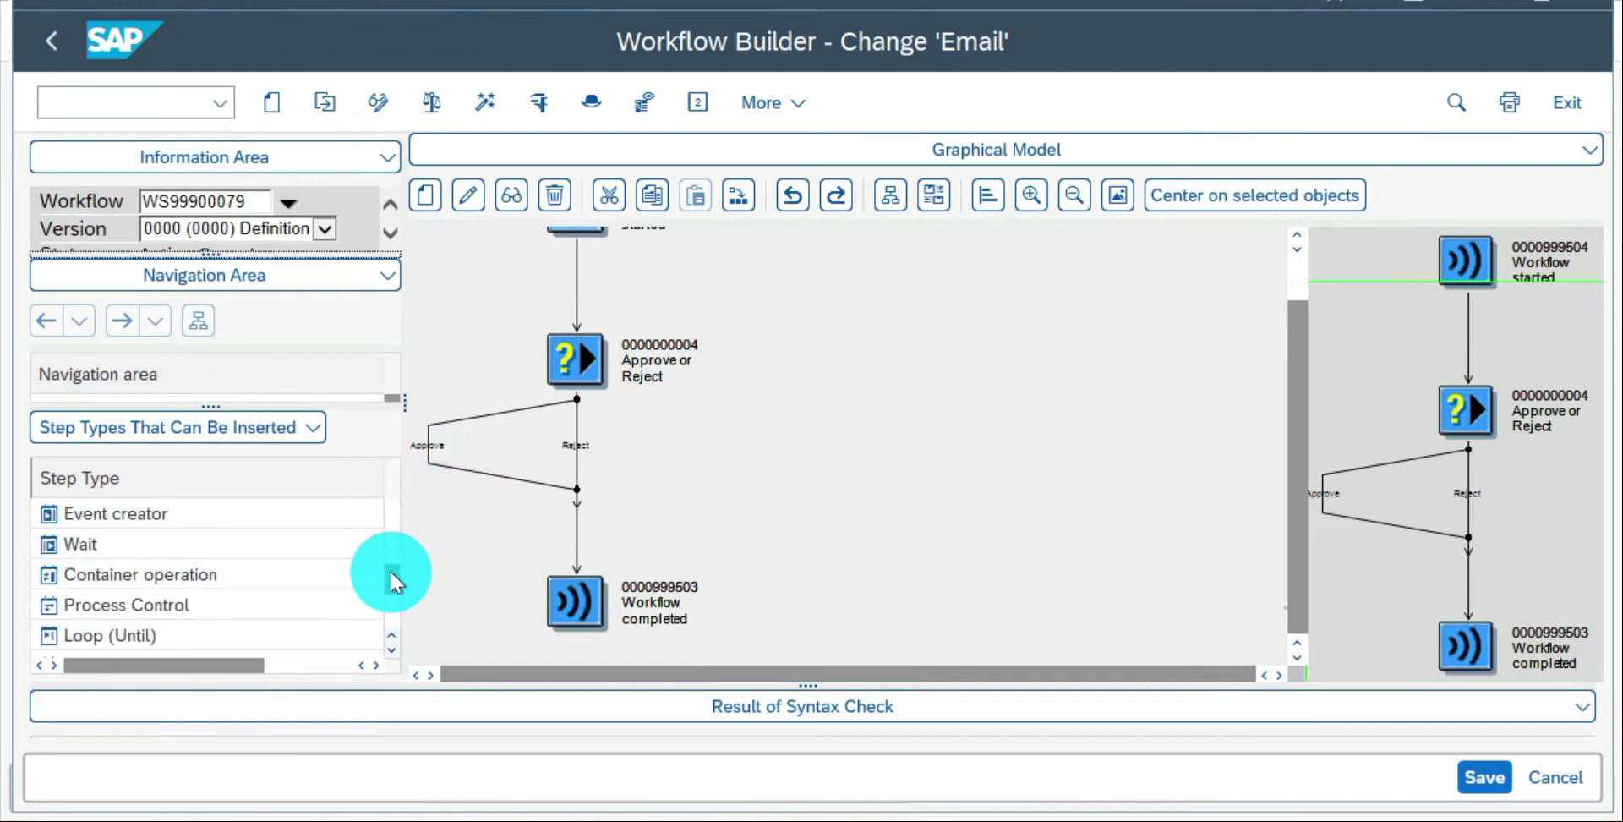
left_click(390, 487)
left_click(391, 487)
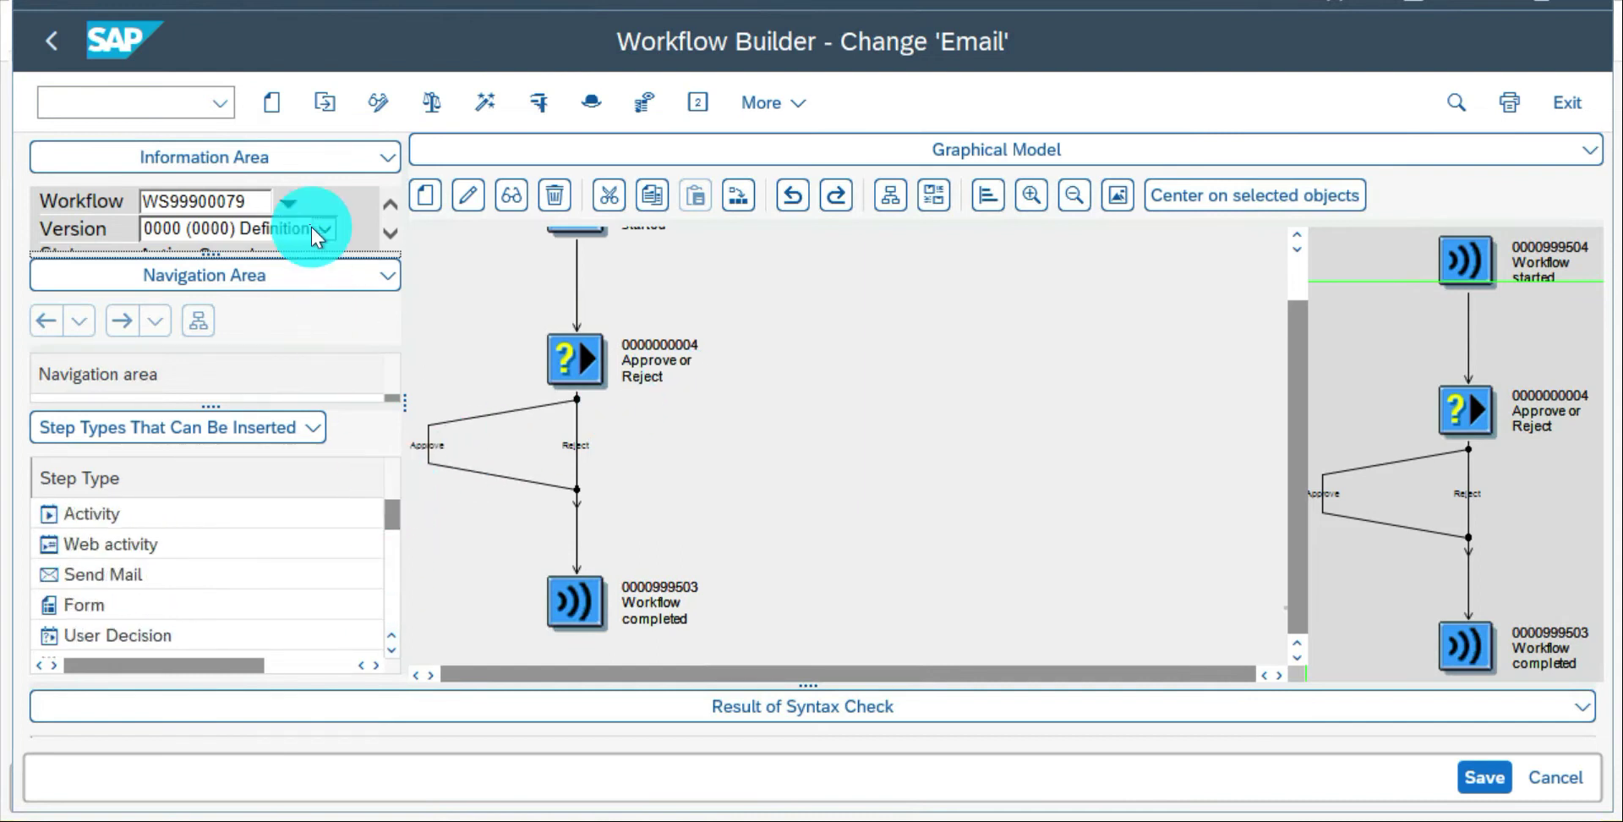
Create a new workflow and enlarge the information area to reveal its status.
left_click(272, 104)
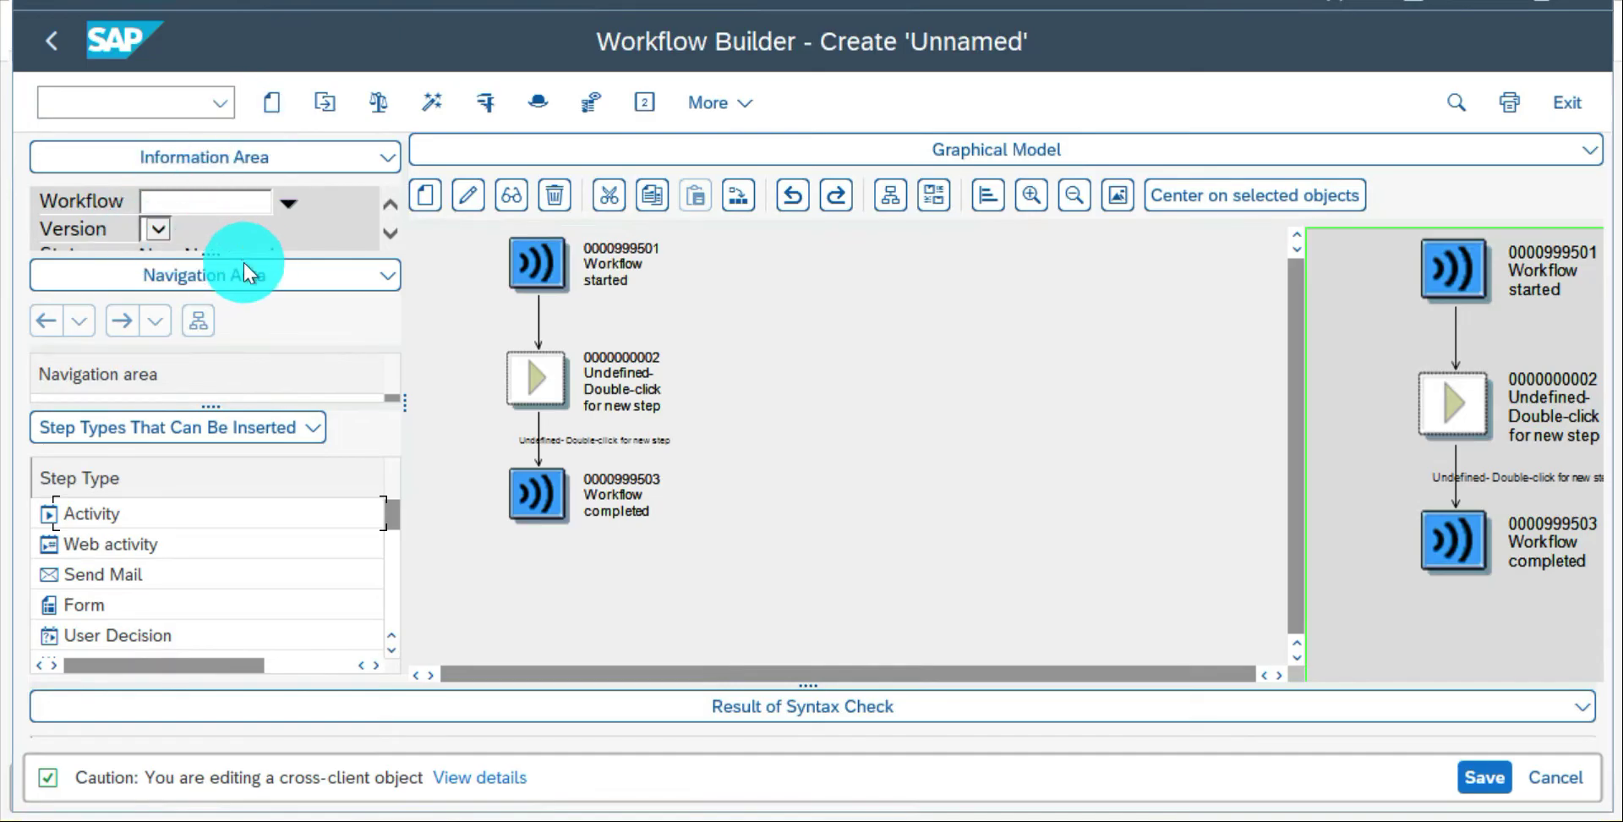
left_click_drag(210, 253, 217, 306)
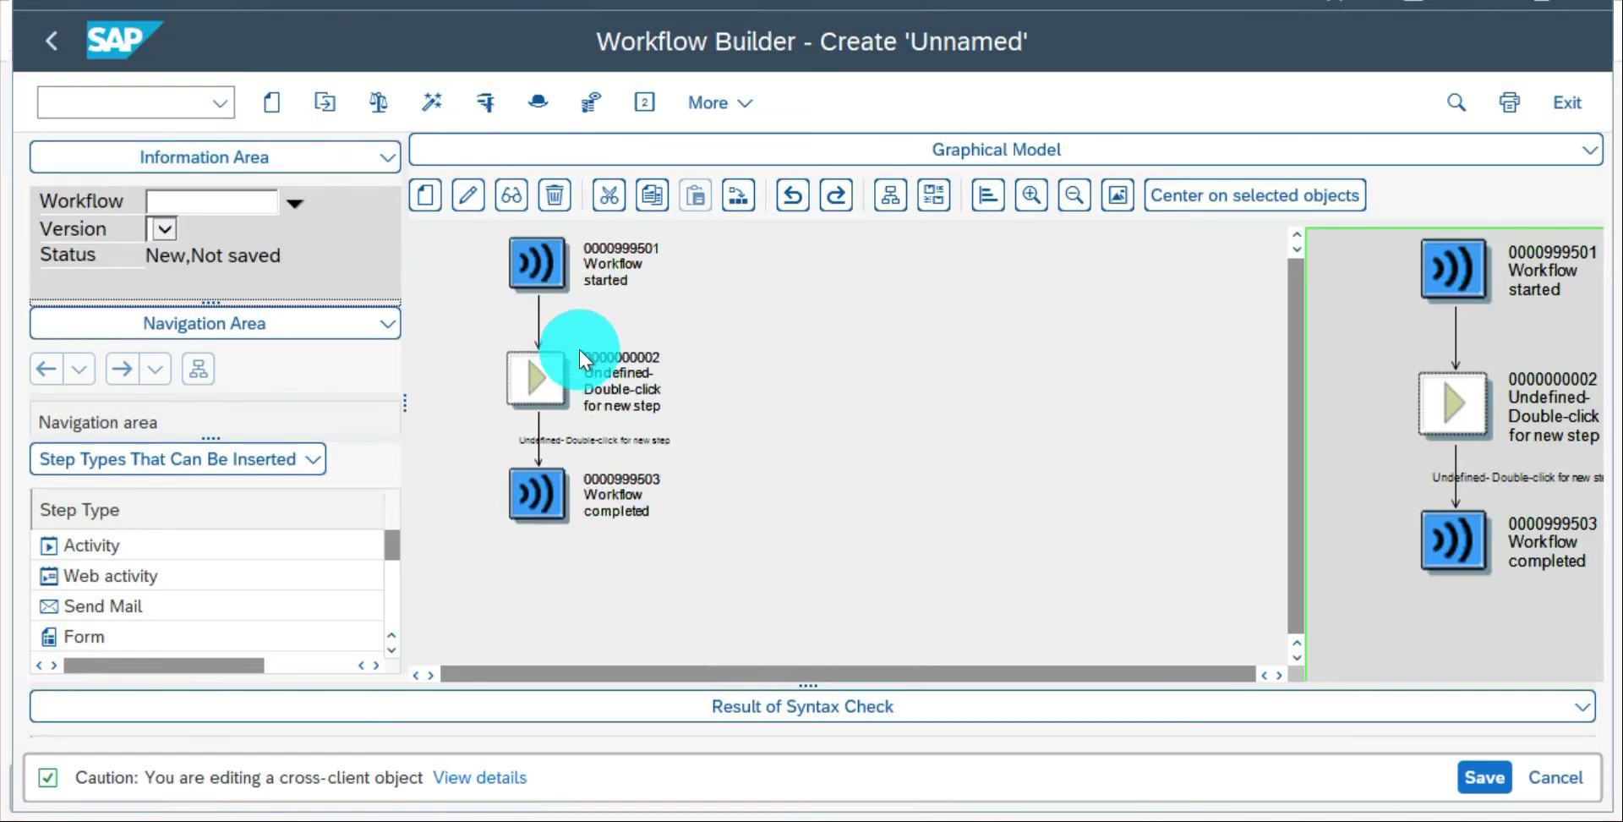
left_click_drag(258, 550, 531, 373)
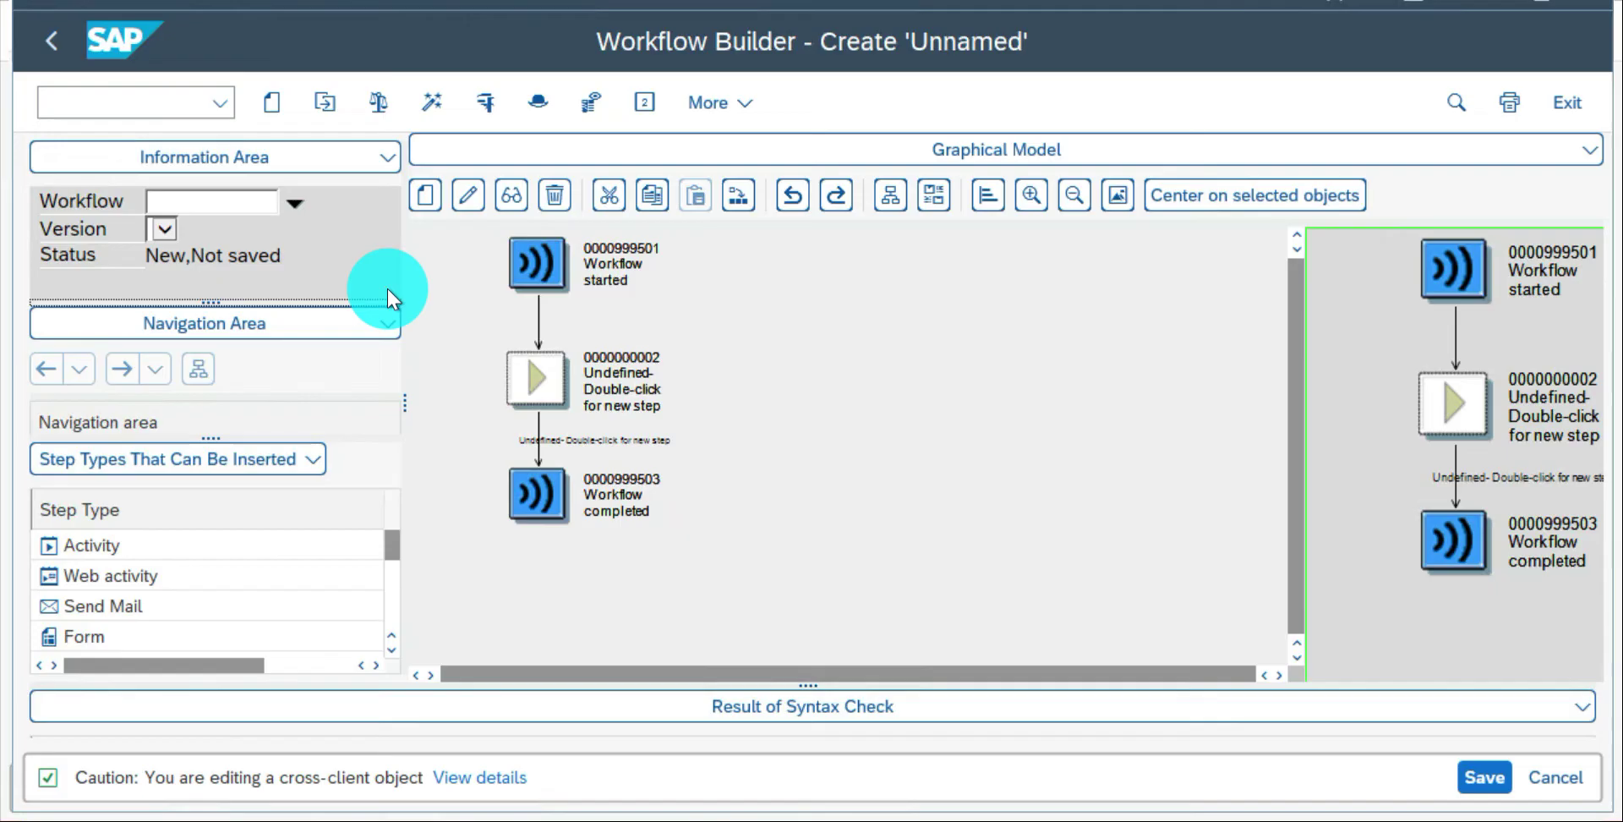
Save the new workflow with abbreviation ZJI_WF1 and name First Workflow as a local object.
key("ctrl+s")
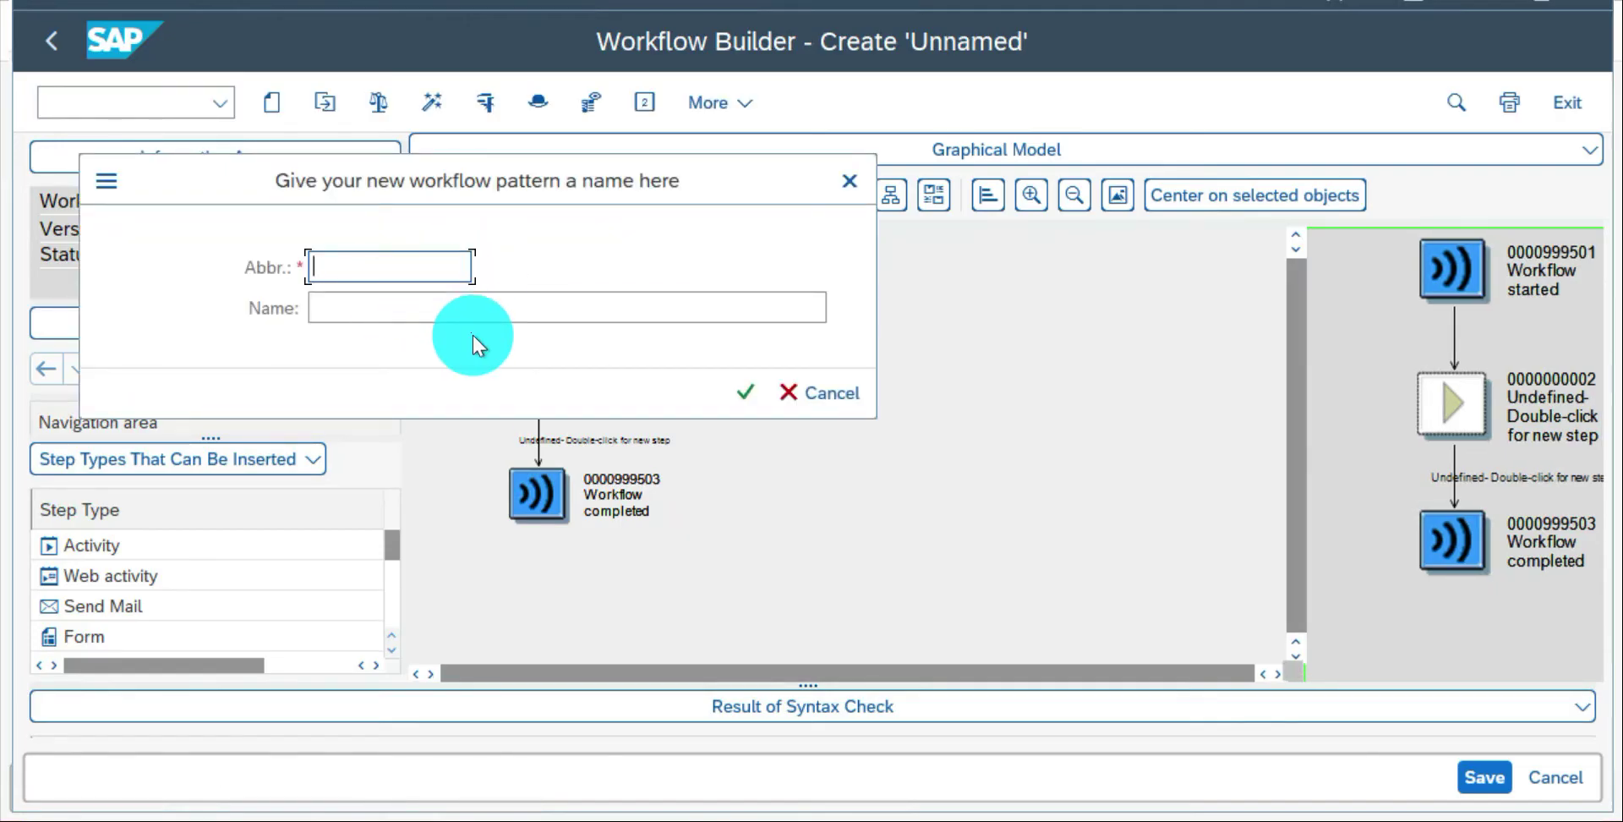
type("ZJI")
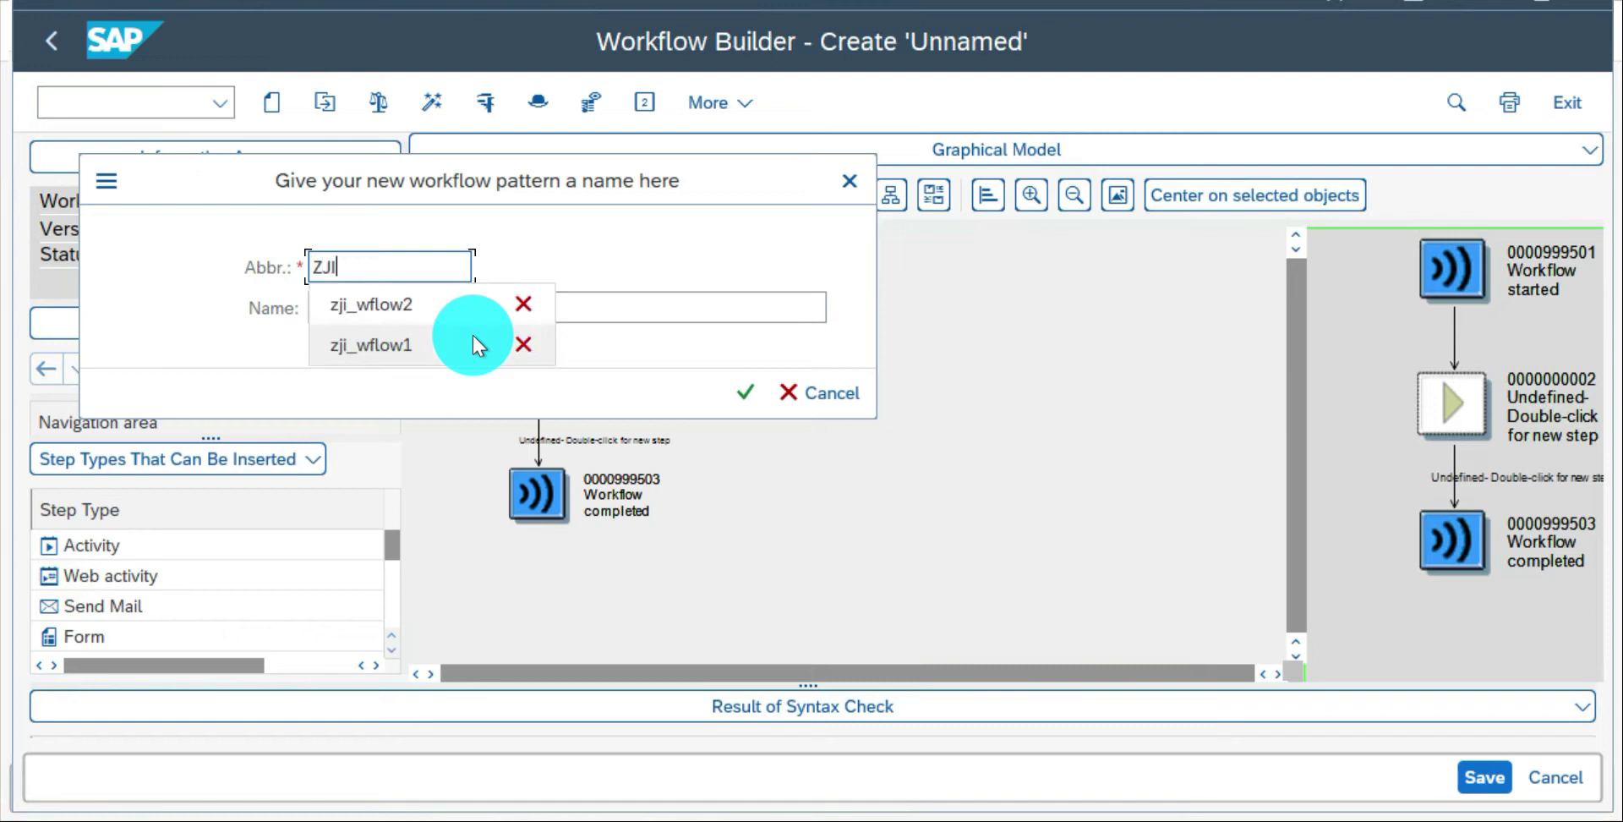
type("_WF1")
key("Tab")
type("First Workflow")
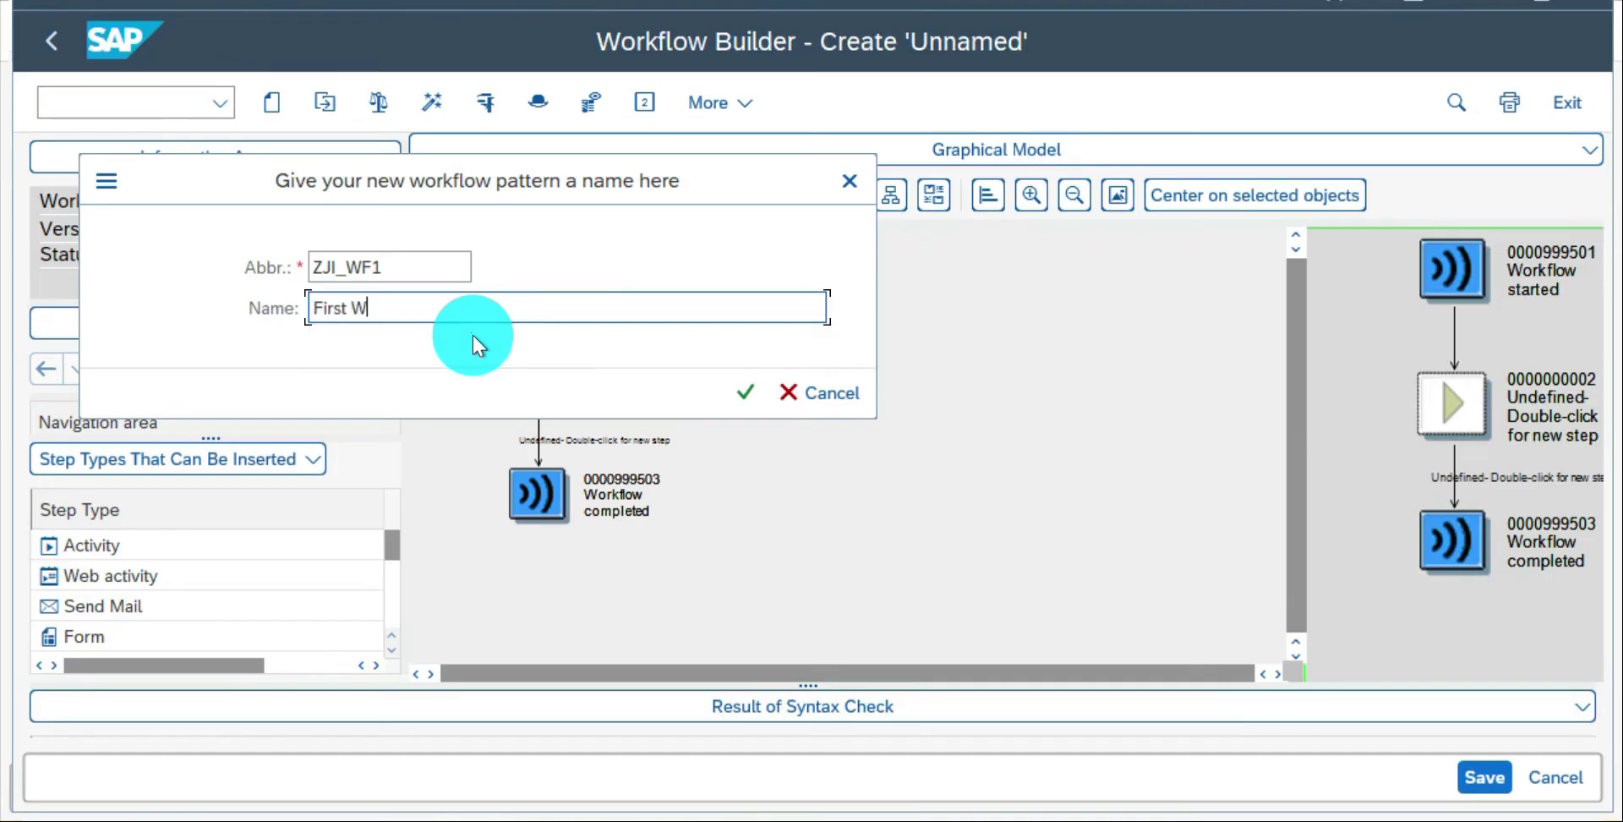
left_click(745, 393)
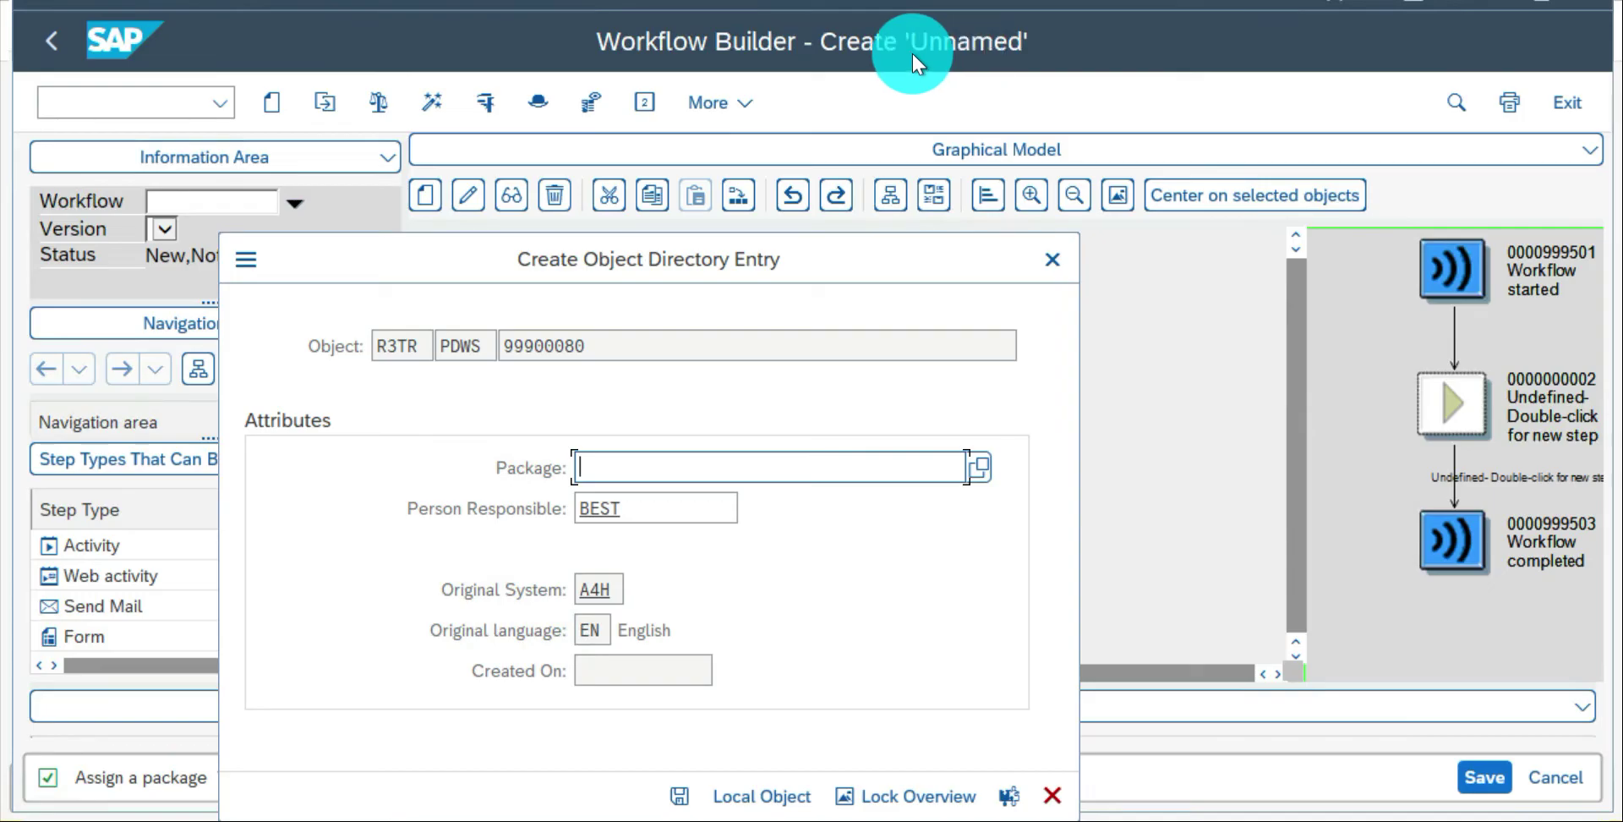
left_click(744, 799)
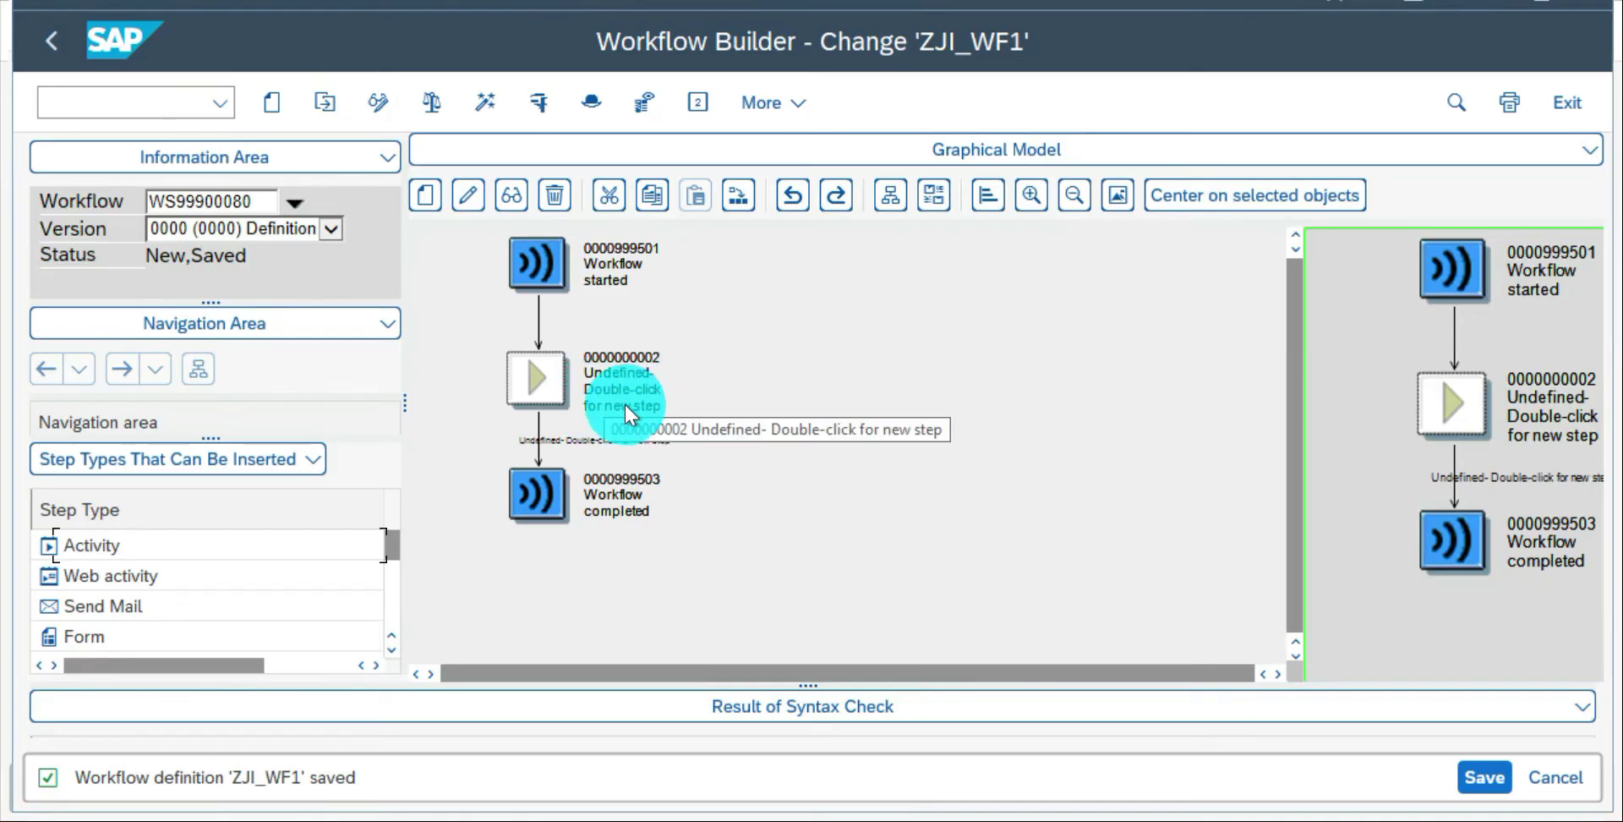
Define the workflow's undefined step as a Send Mail step.
double_click(535, 375)
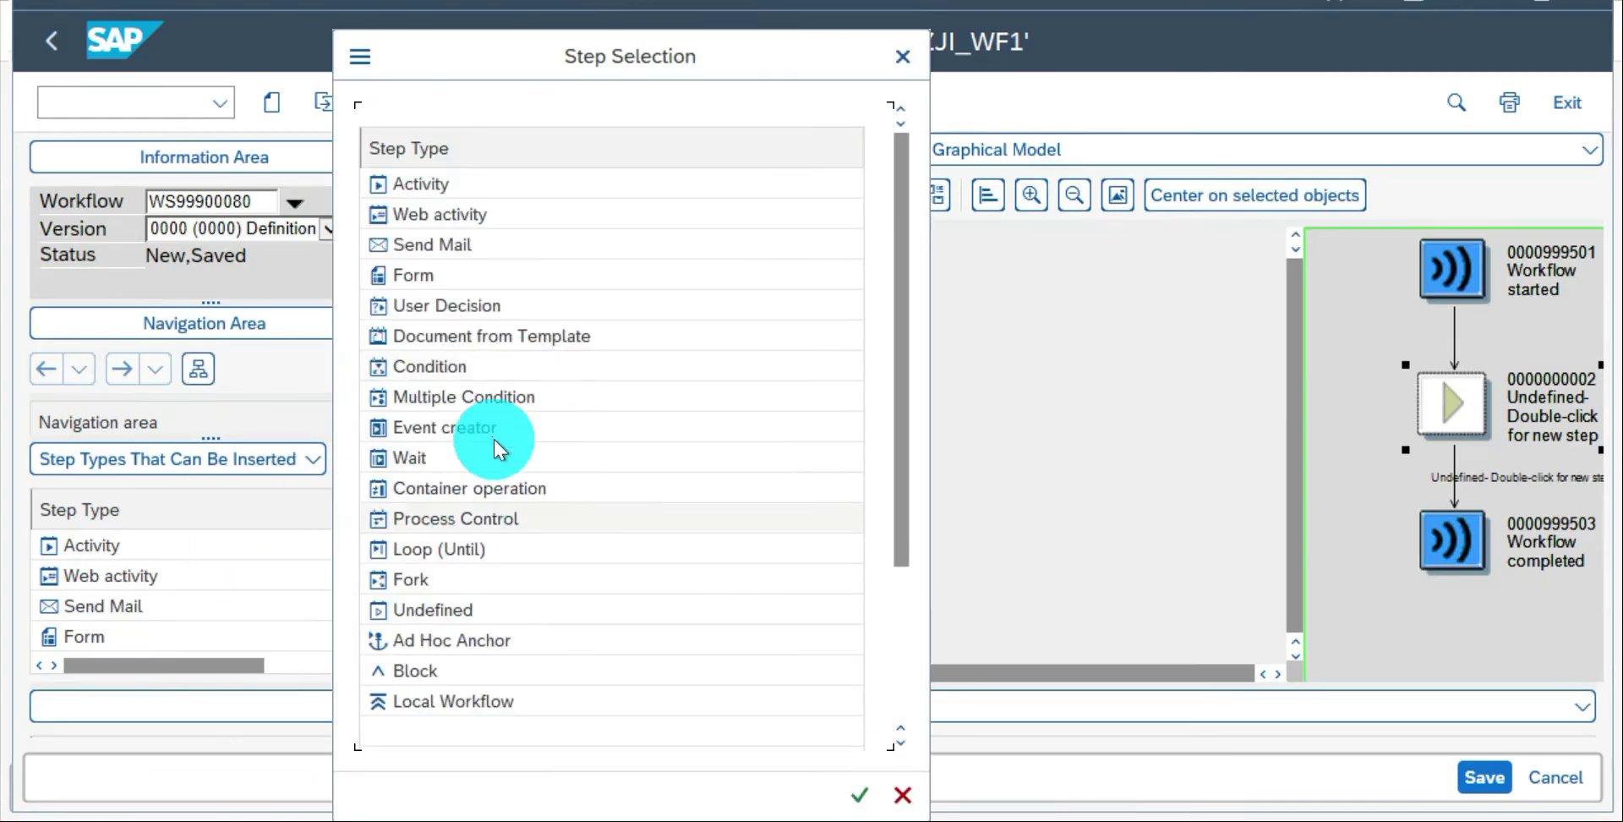
left_click(443, 251)
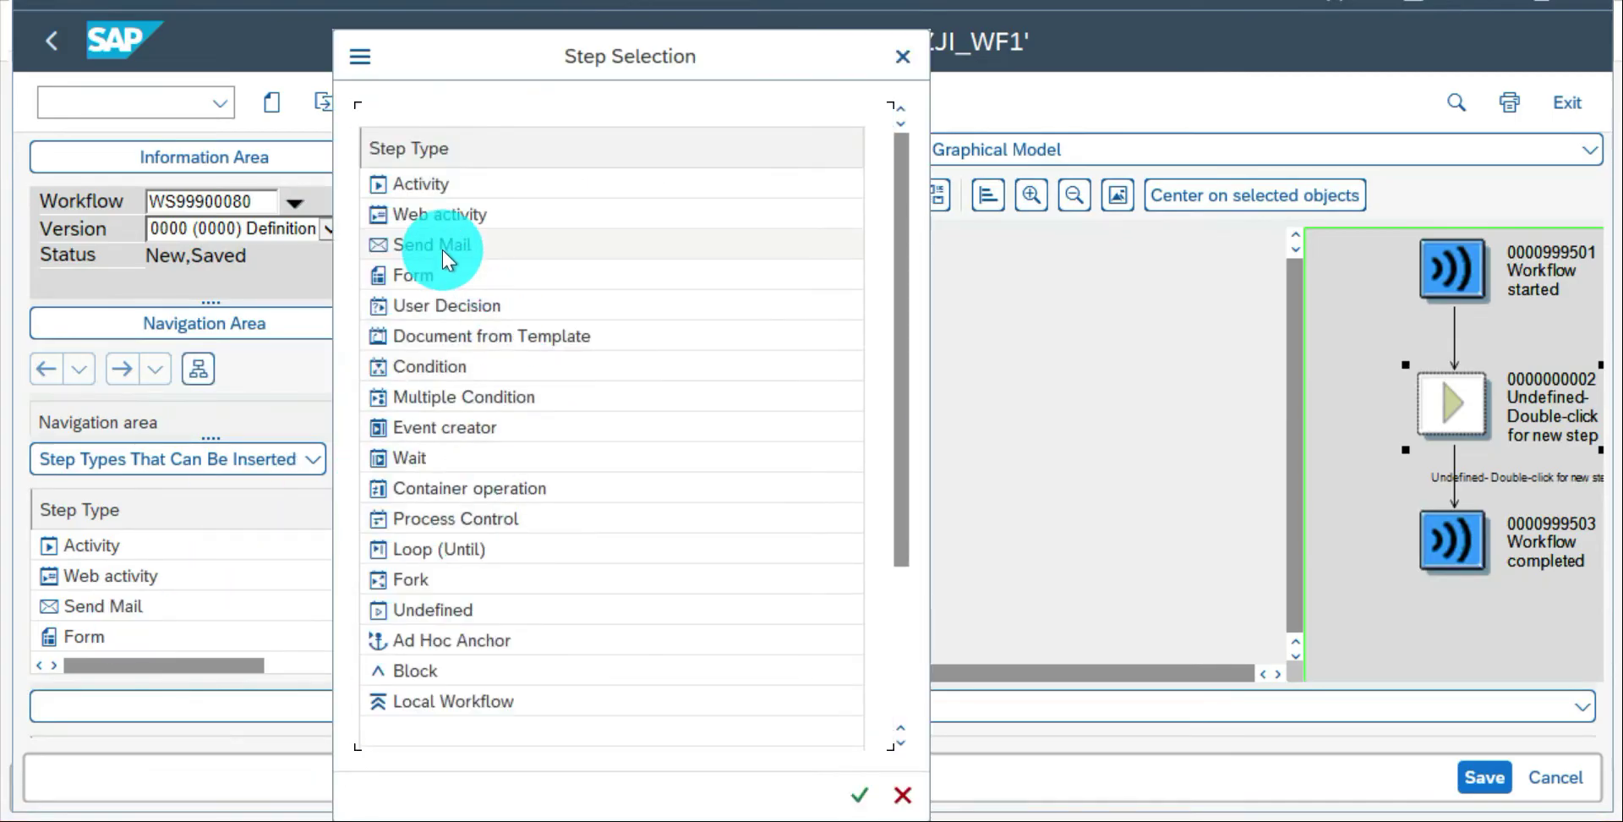
double_click(443, 250)
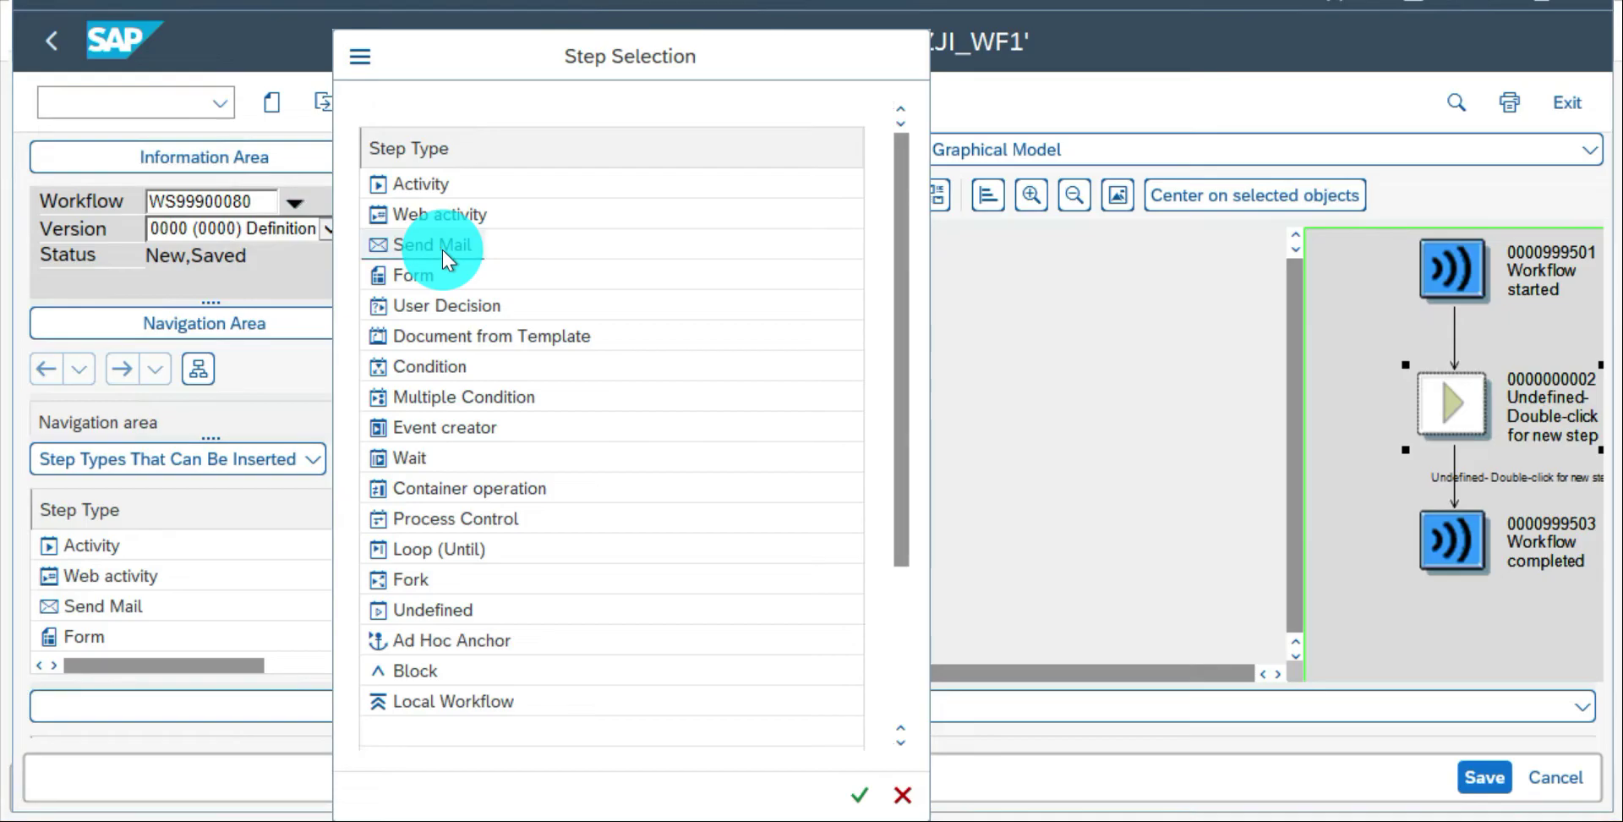
left_click(826, 431)
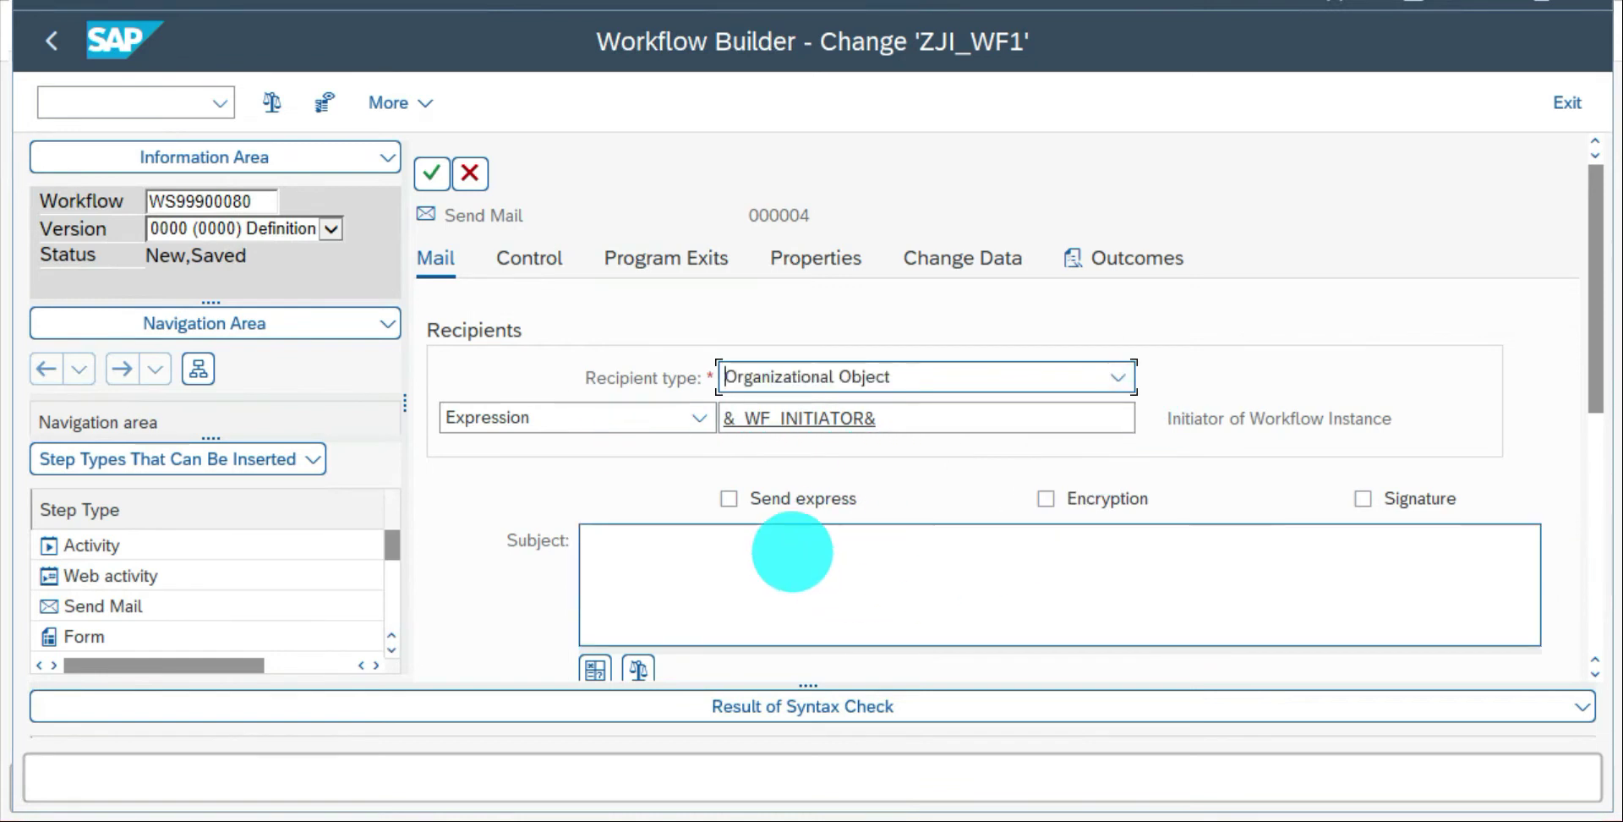
Enter "Test Email - From WF1" as the subject of the Send Mail step.
left_click(791, 551)
type("Test Eamil")
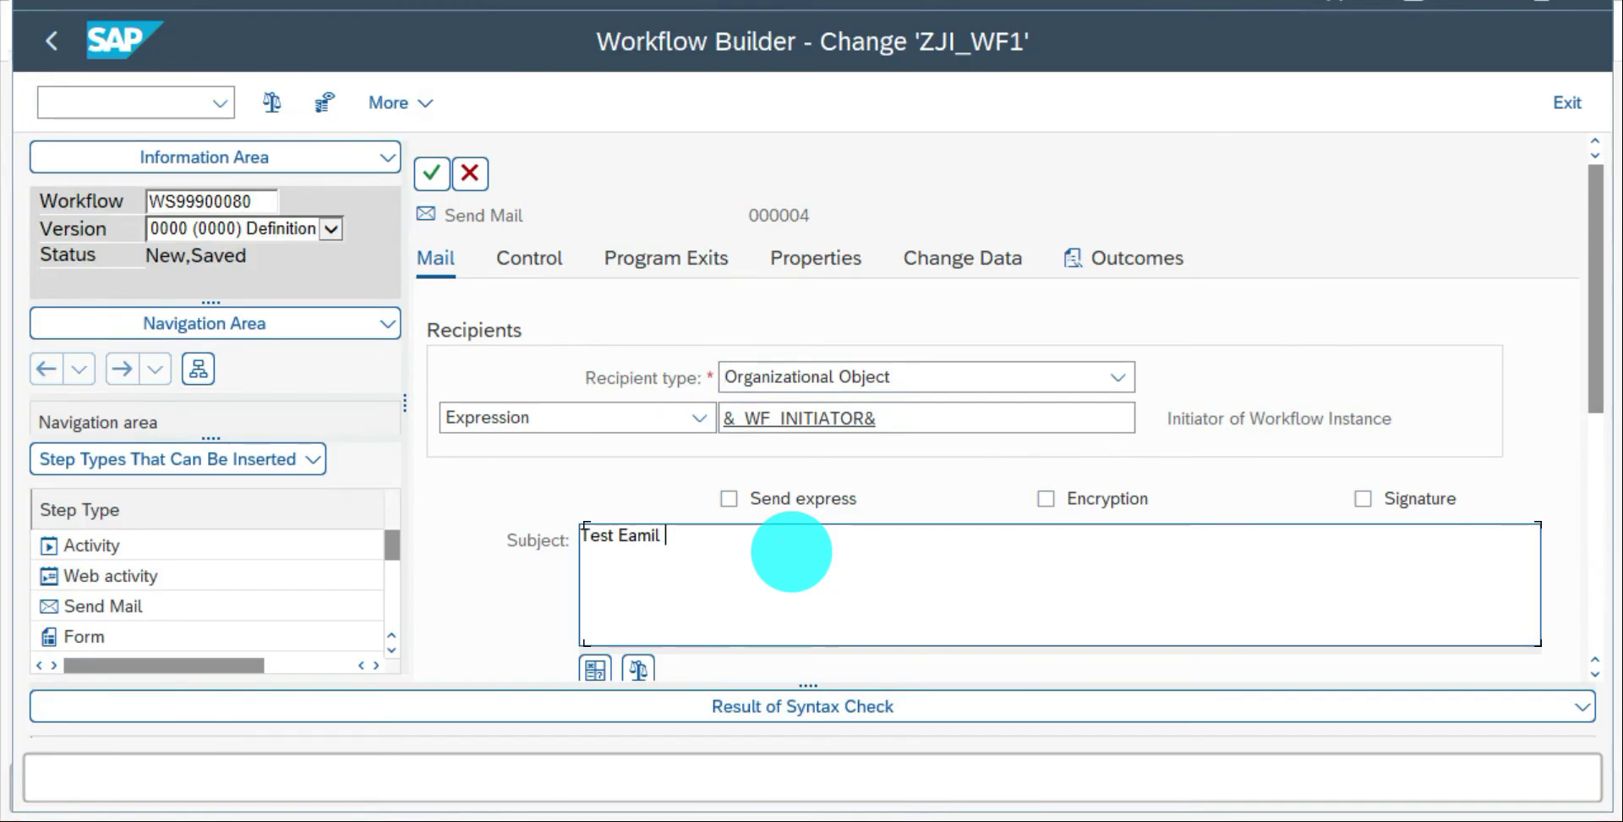
key("BackSpace")
key("BackSpace")
type("mail")
type("- ")
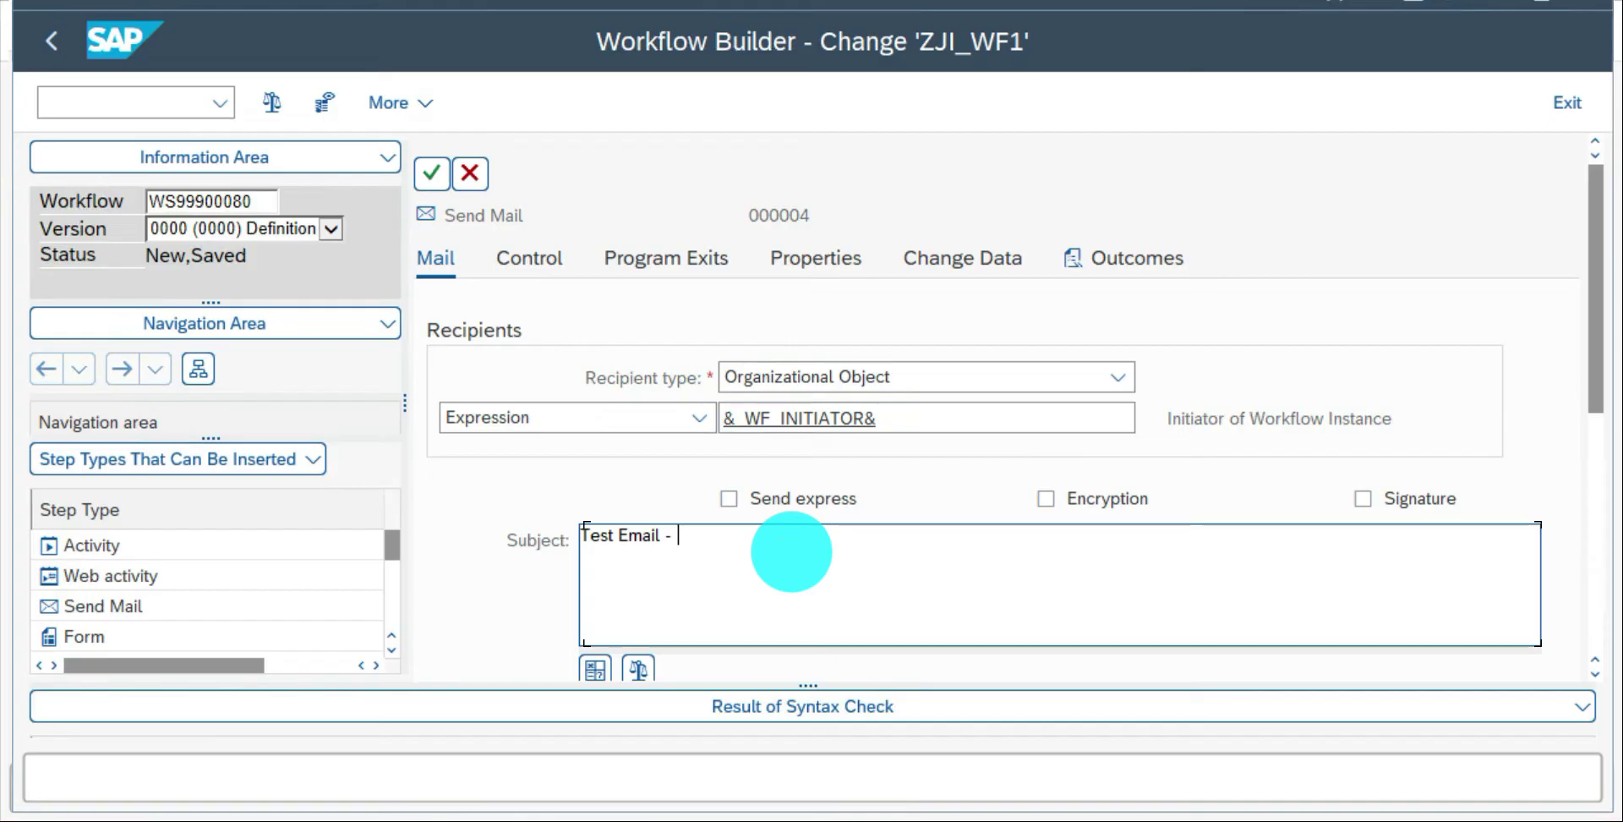
type("FRom WF1")
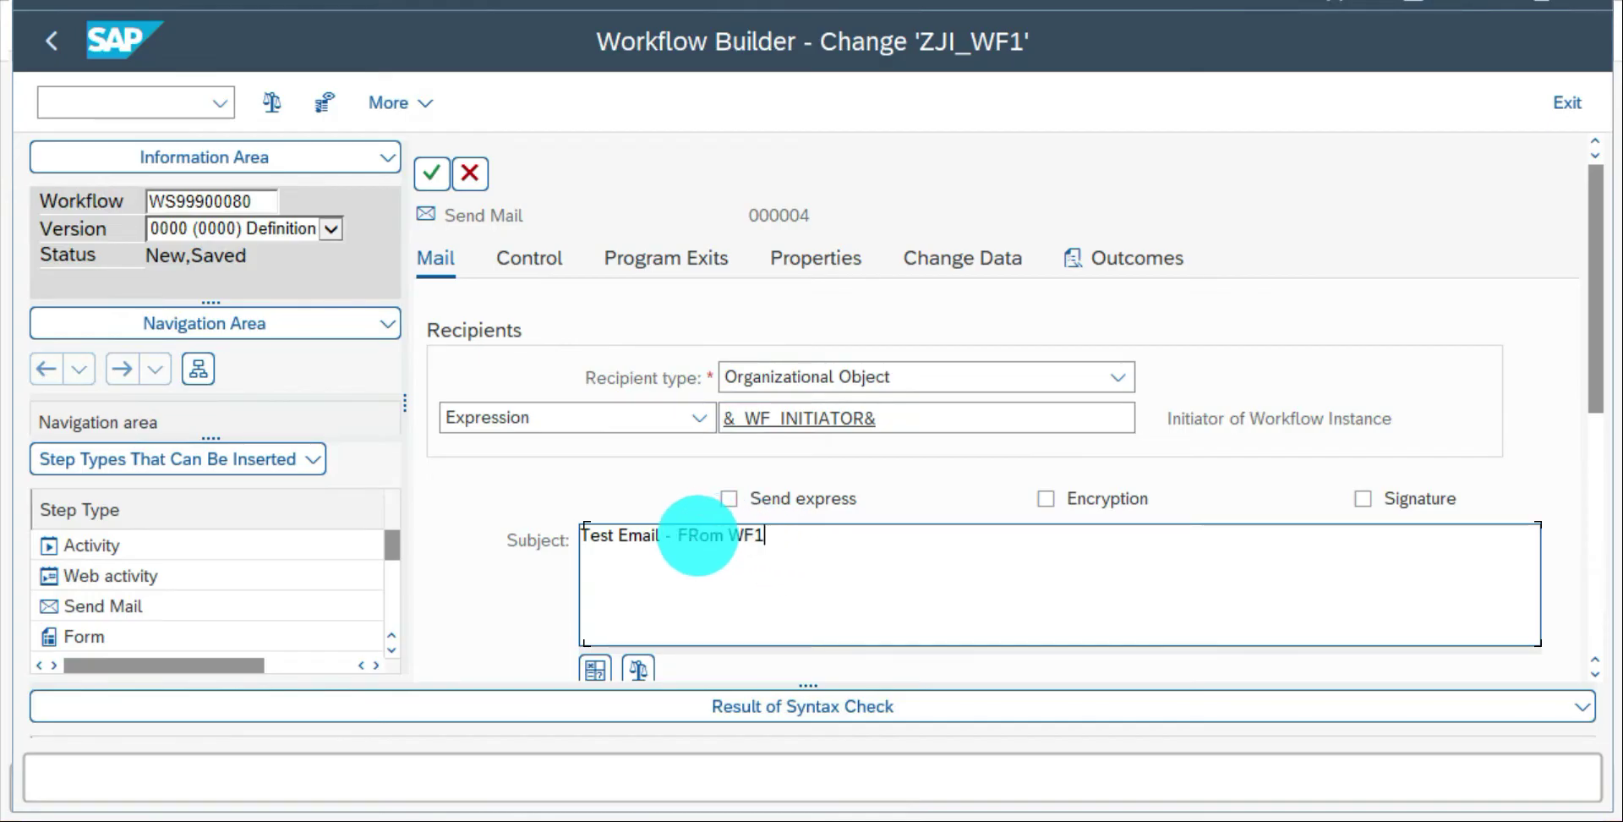
left_click(702, 590)
key("BackSpace")
type("r")
Copy the subject text into the mail body and put "Body COntent:" in front of it.
left_click_drag(826, 530, 525, 569)
key("ctrl+c")
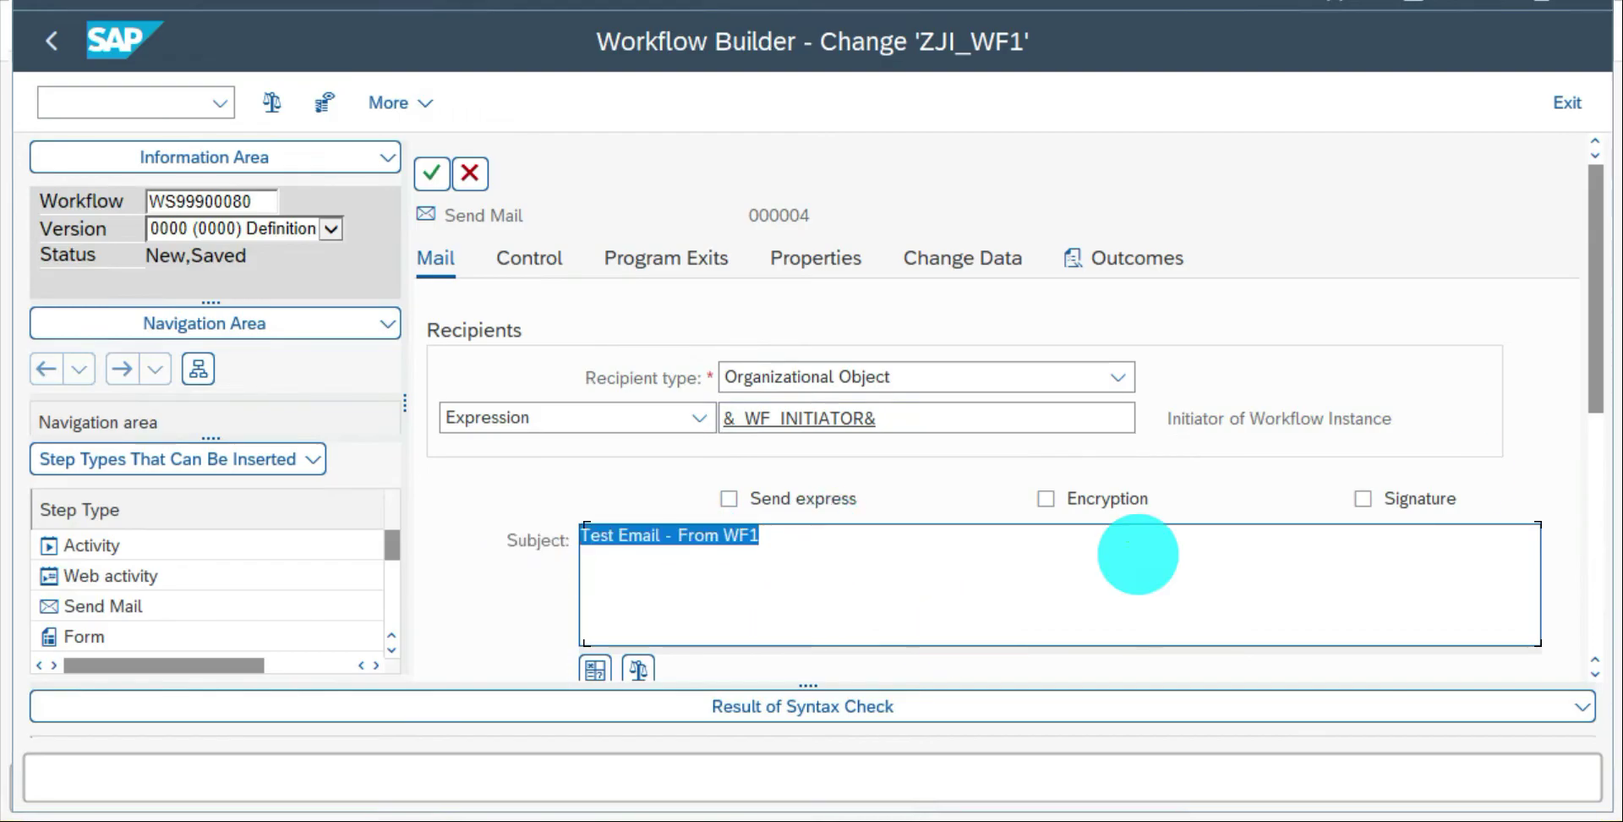
left_click_drag(1596, 388, 1596, 485)
left_click(1079, 587)
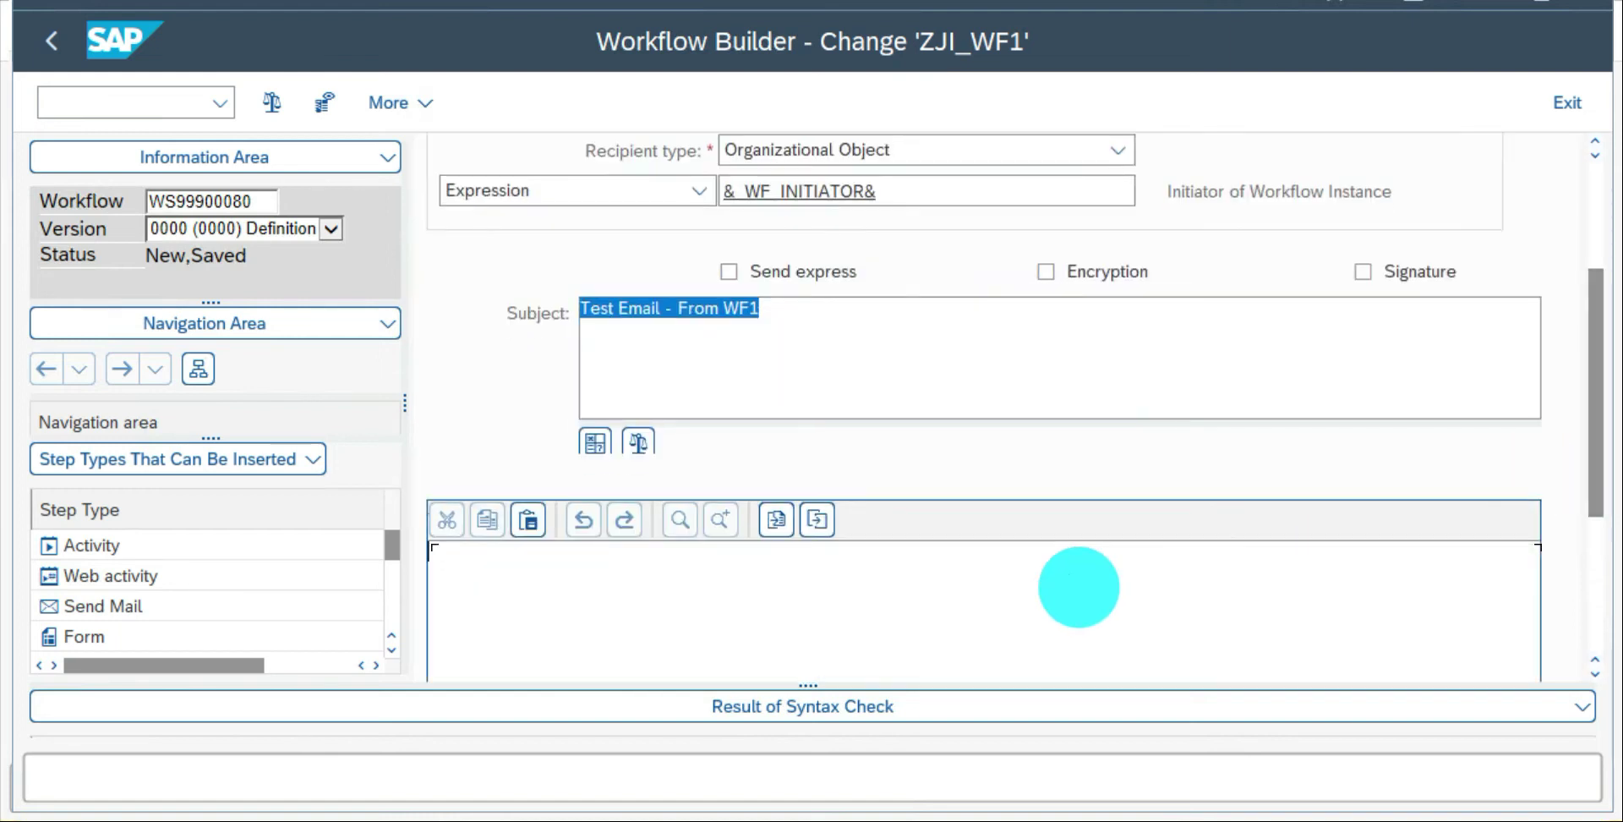
key("ctrl+v")
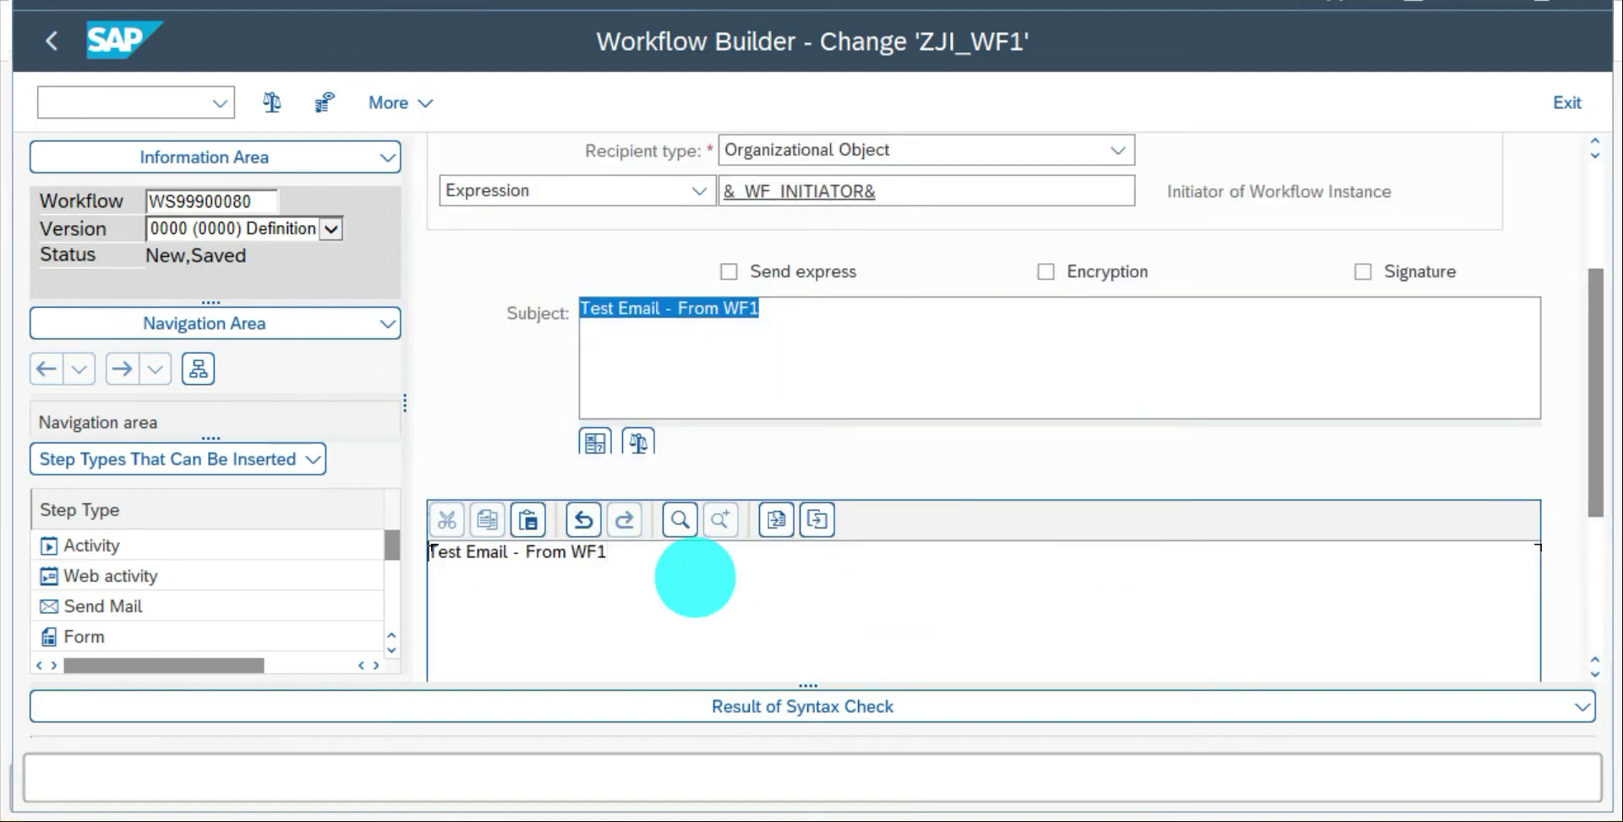
type("Body COntent:")
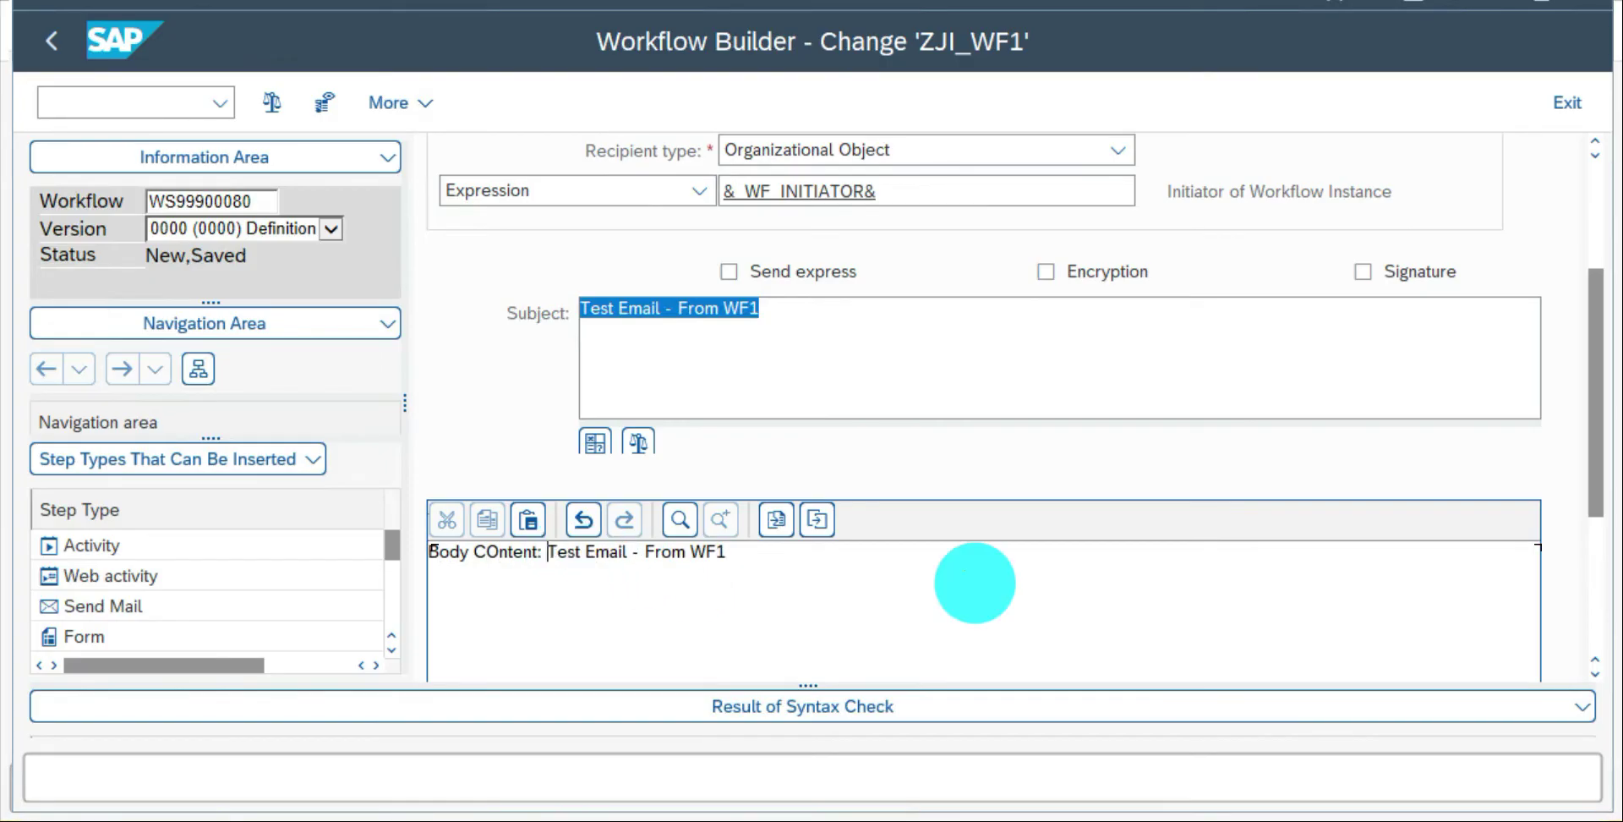
Accept the Send Mail step's settings to create its new task.
left_click_drag(1593, 434, 1593, 209)
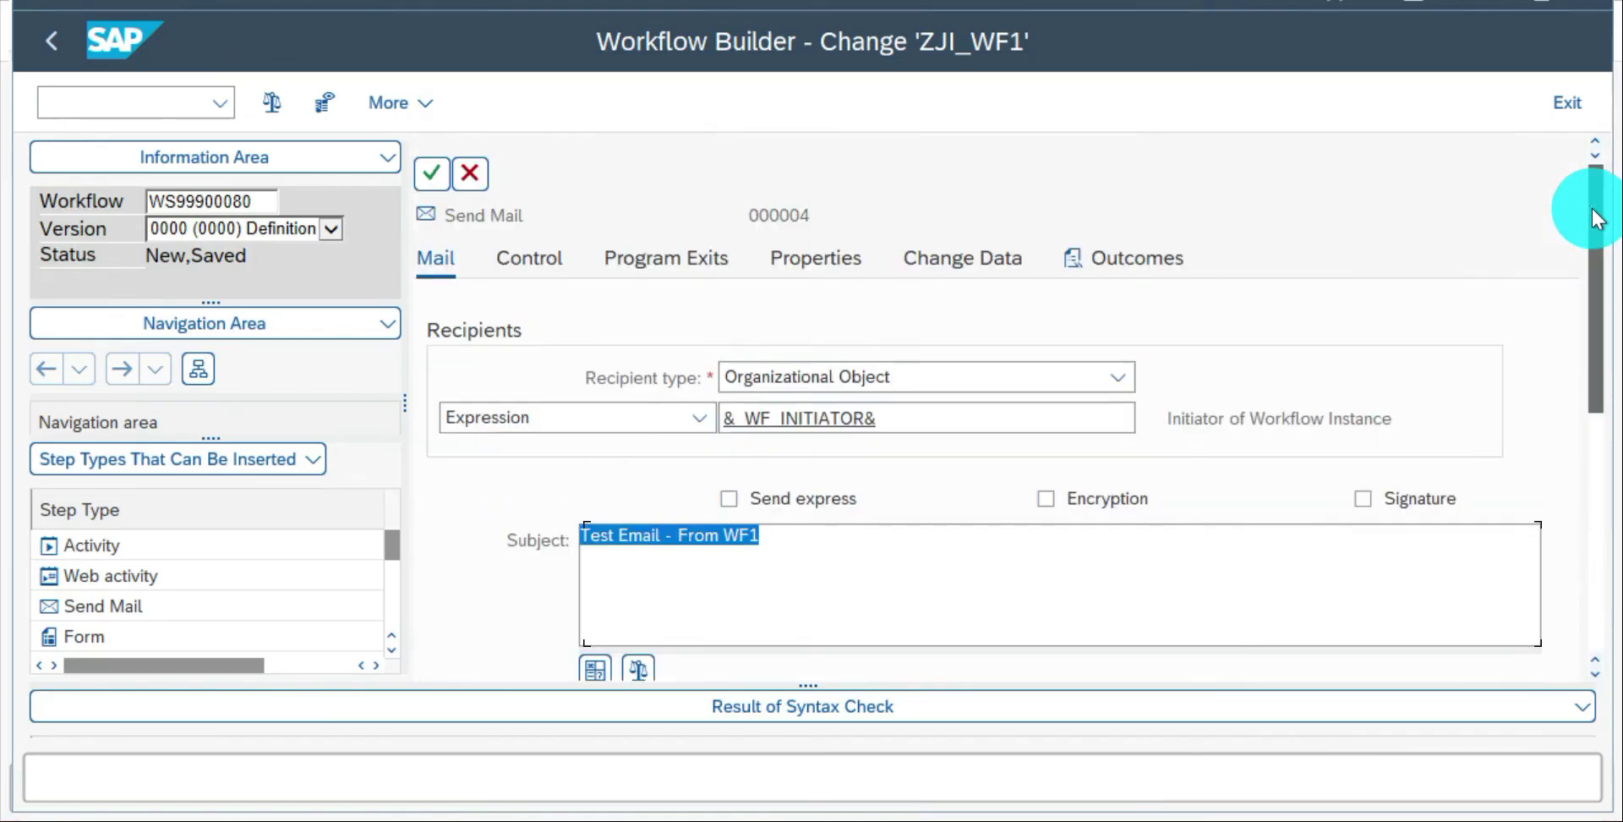
left_click(431, 176)
left_click_drag(495, 174, 1072, 174)
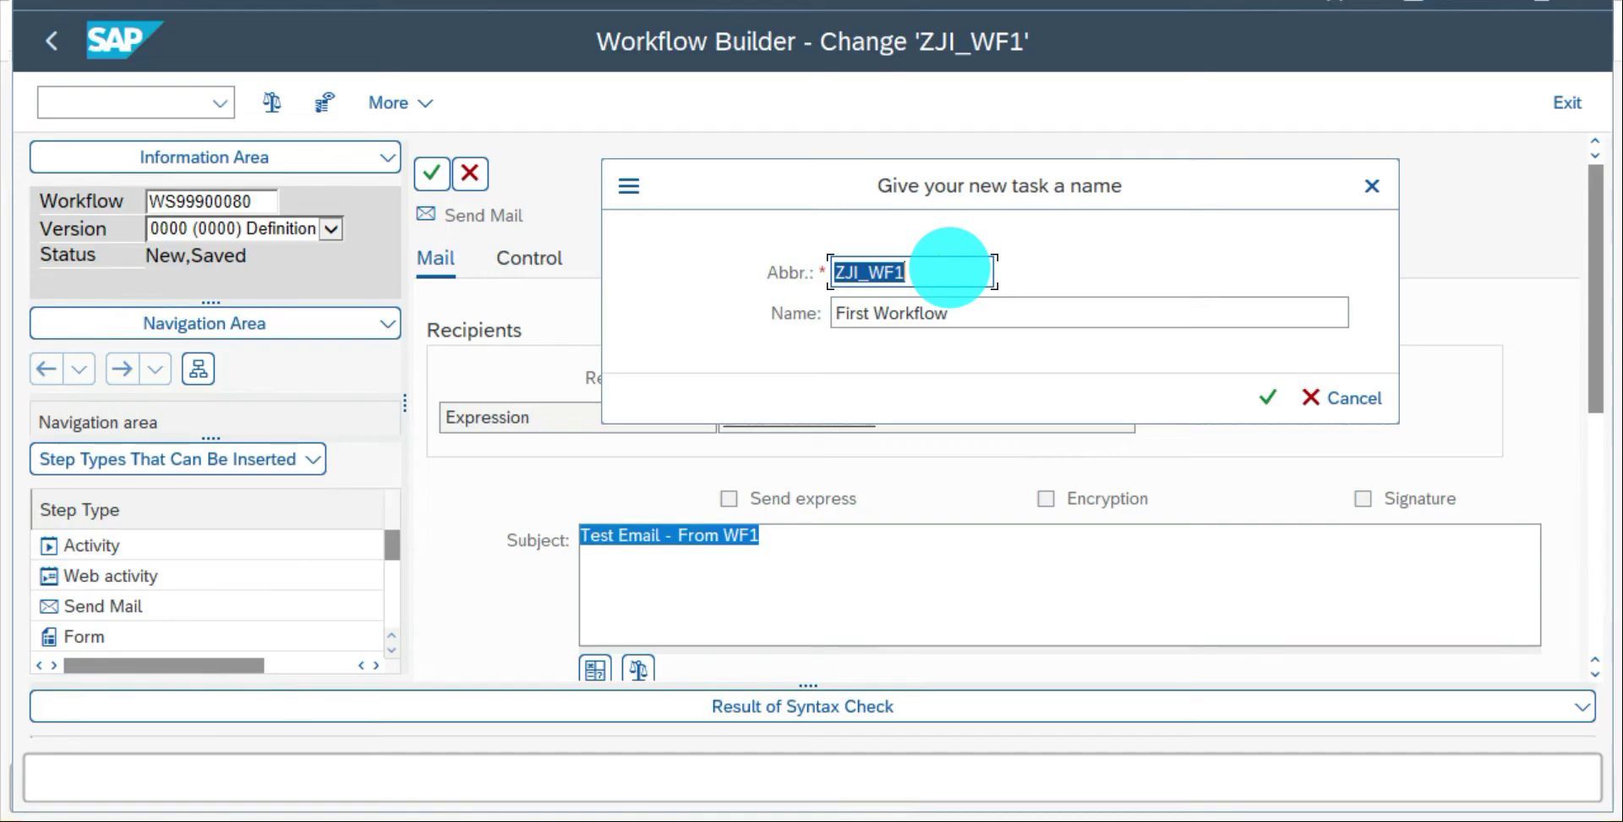
Name the new task ZJI_Task1 with the description "Task - Email" and save it as a local object.
left_click(949, 269)
key("BackSpace")
key("BackSpace")
key("BackSpace")
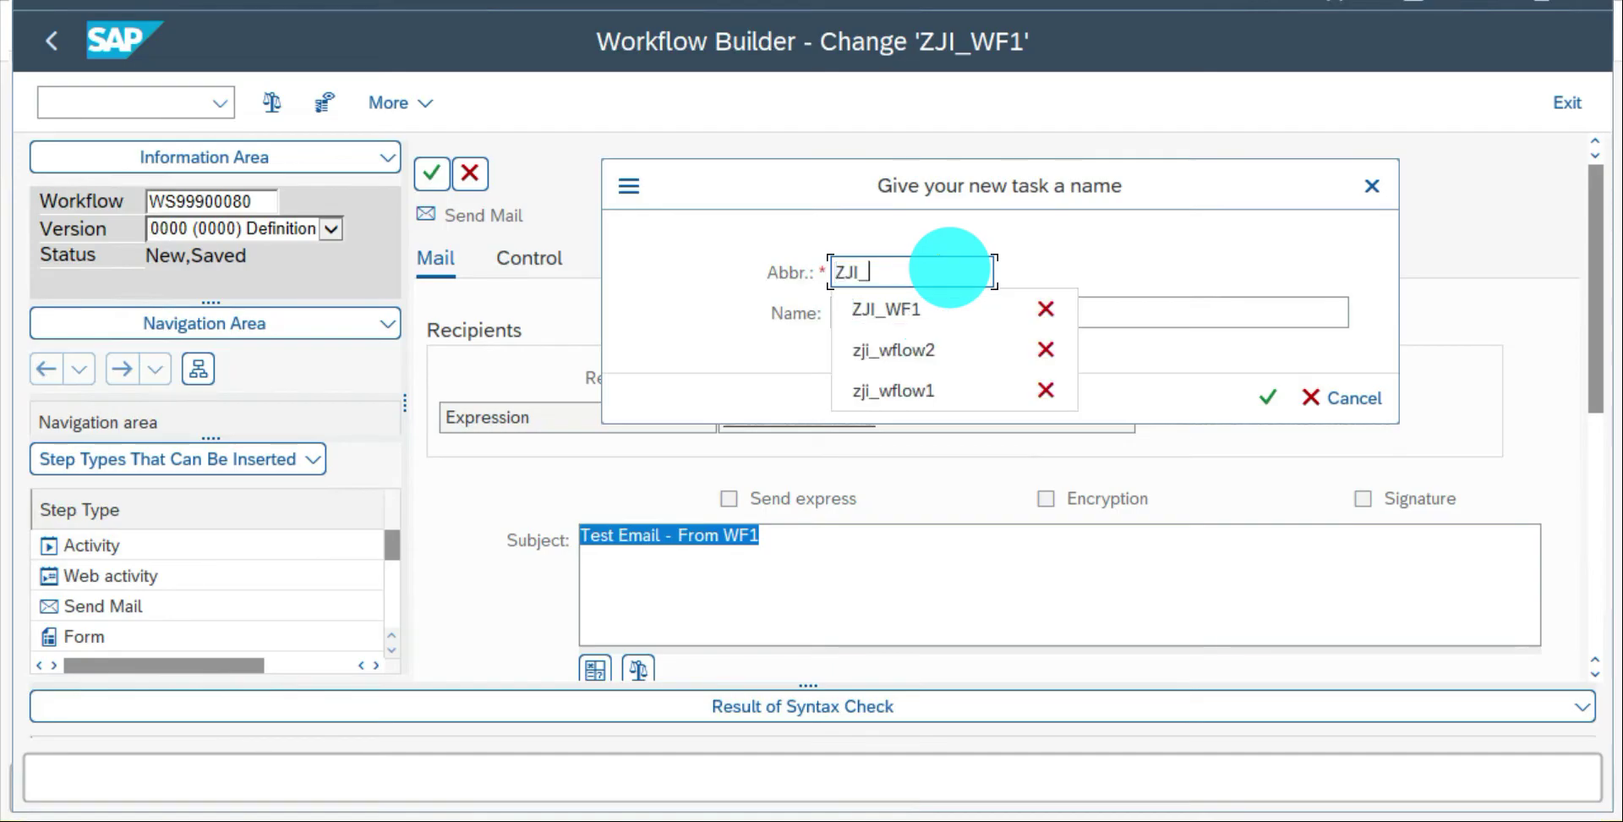
type("Task1")
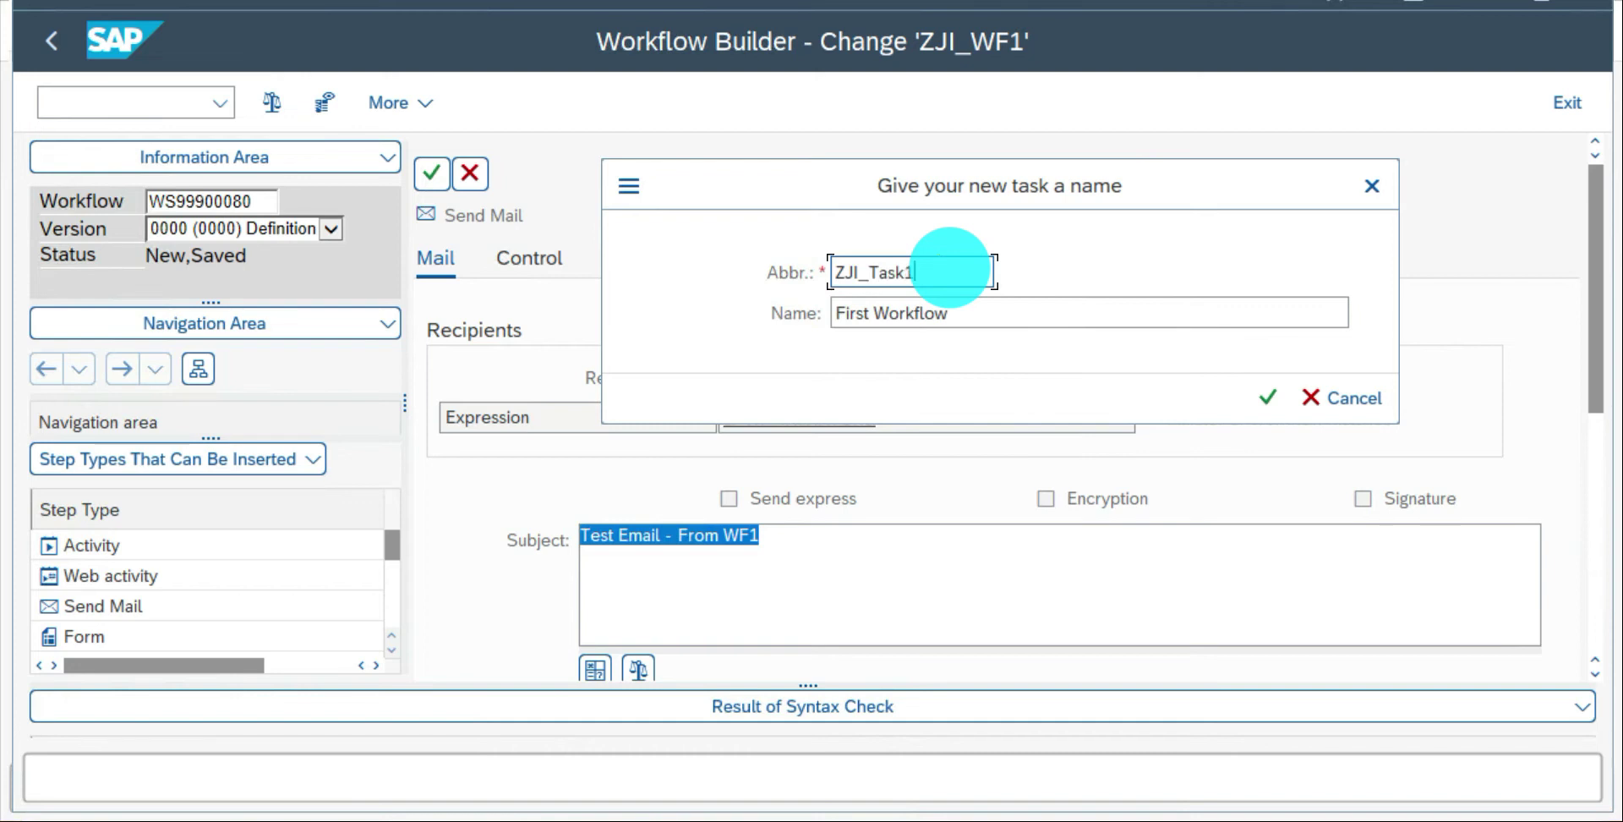
key("Tab")
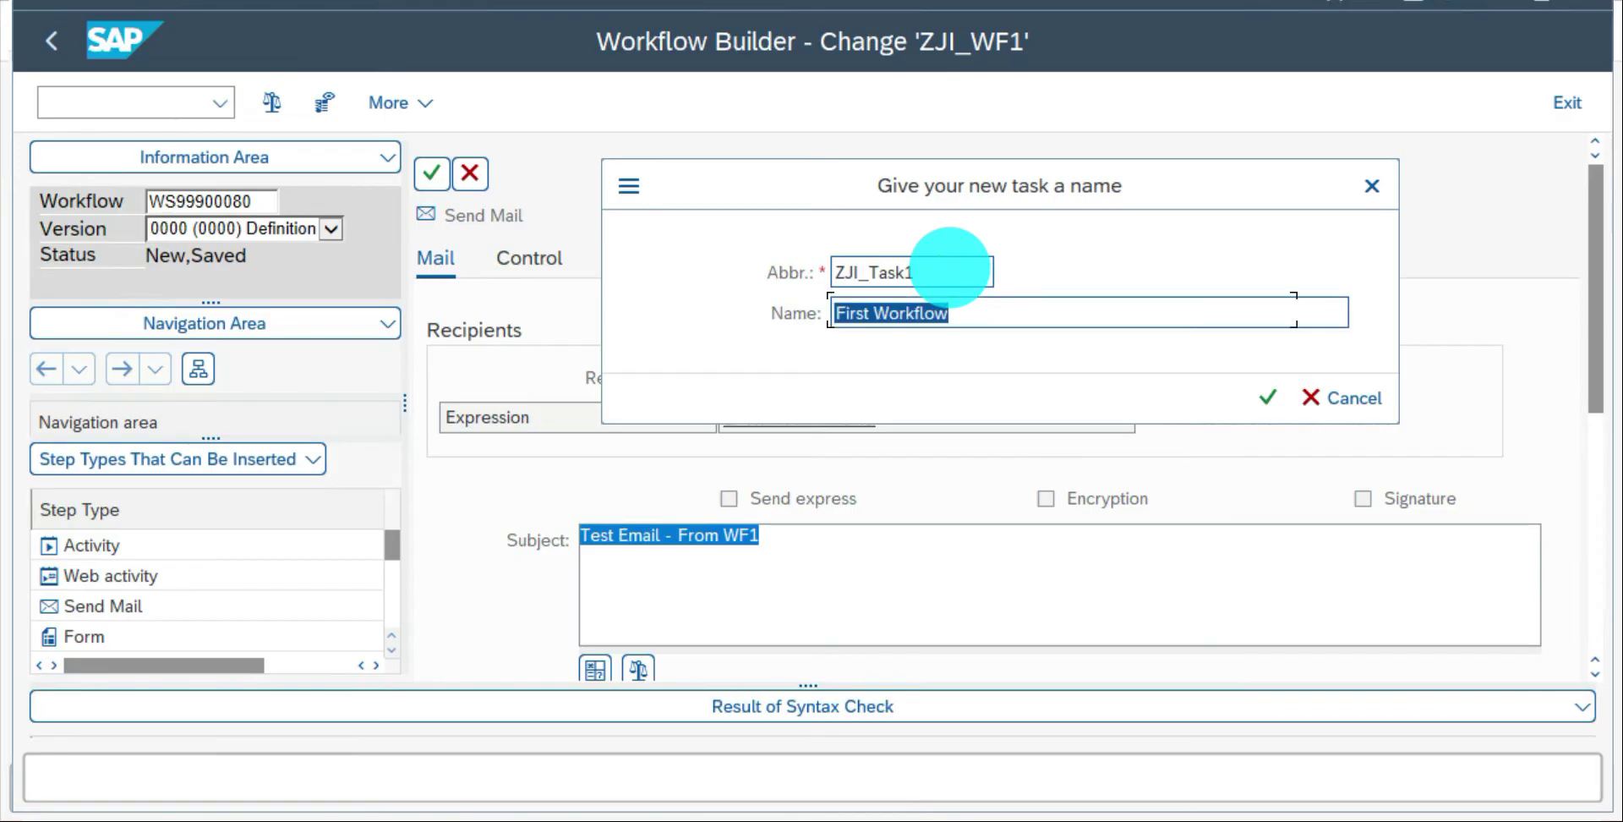
type("Ta")
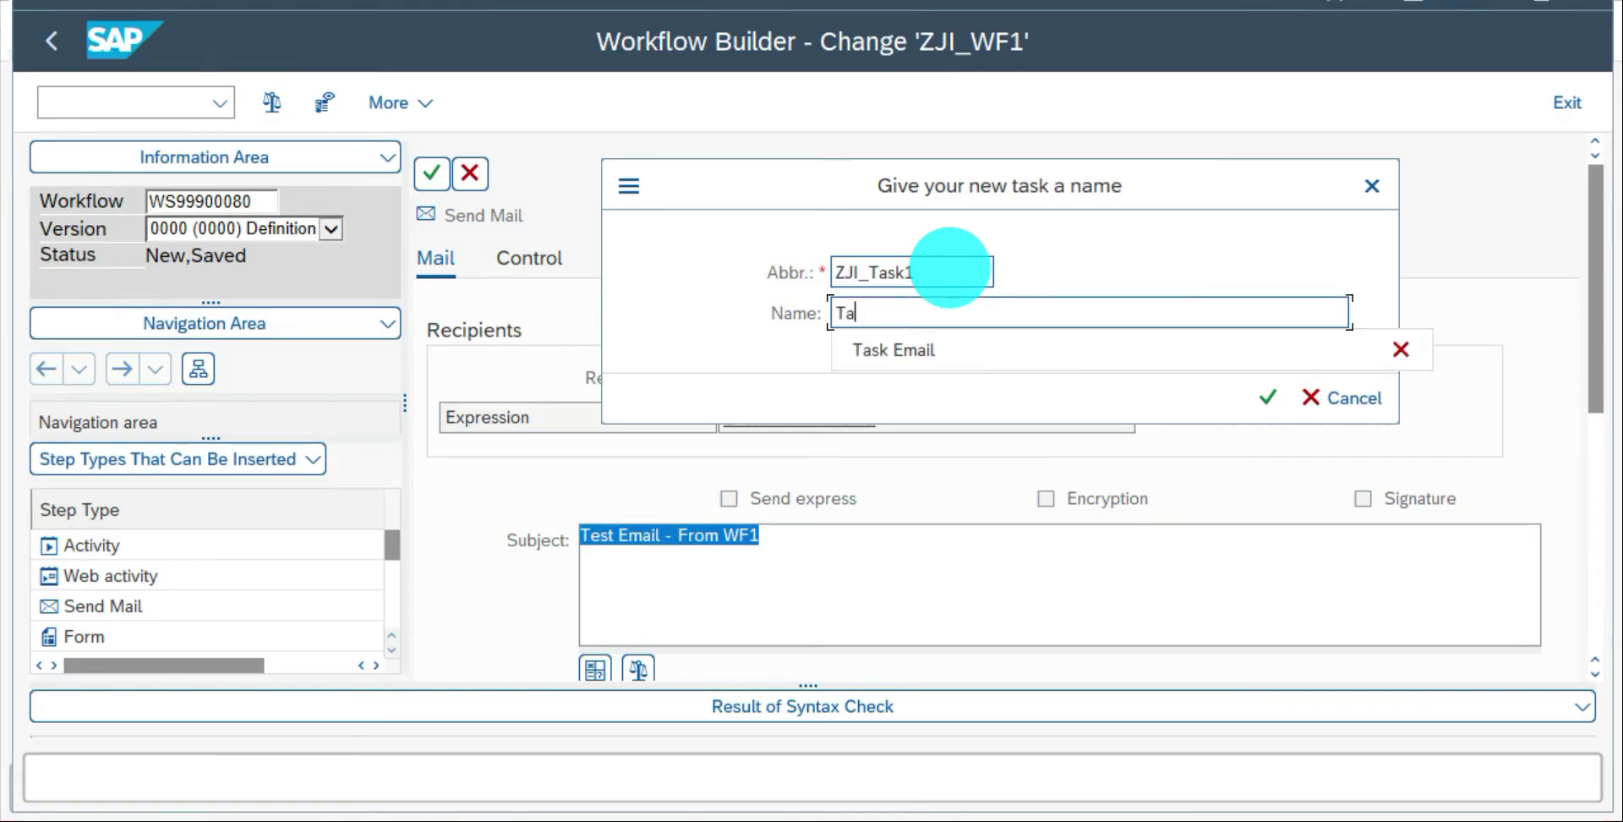
type("sk - Emi")
key("BackSpace")
type("ail")
left_click(1269, 399)
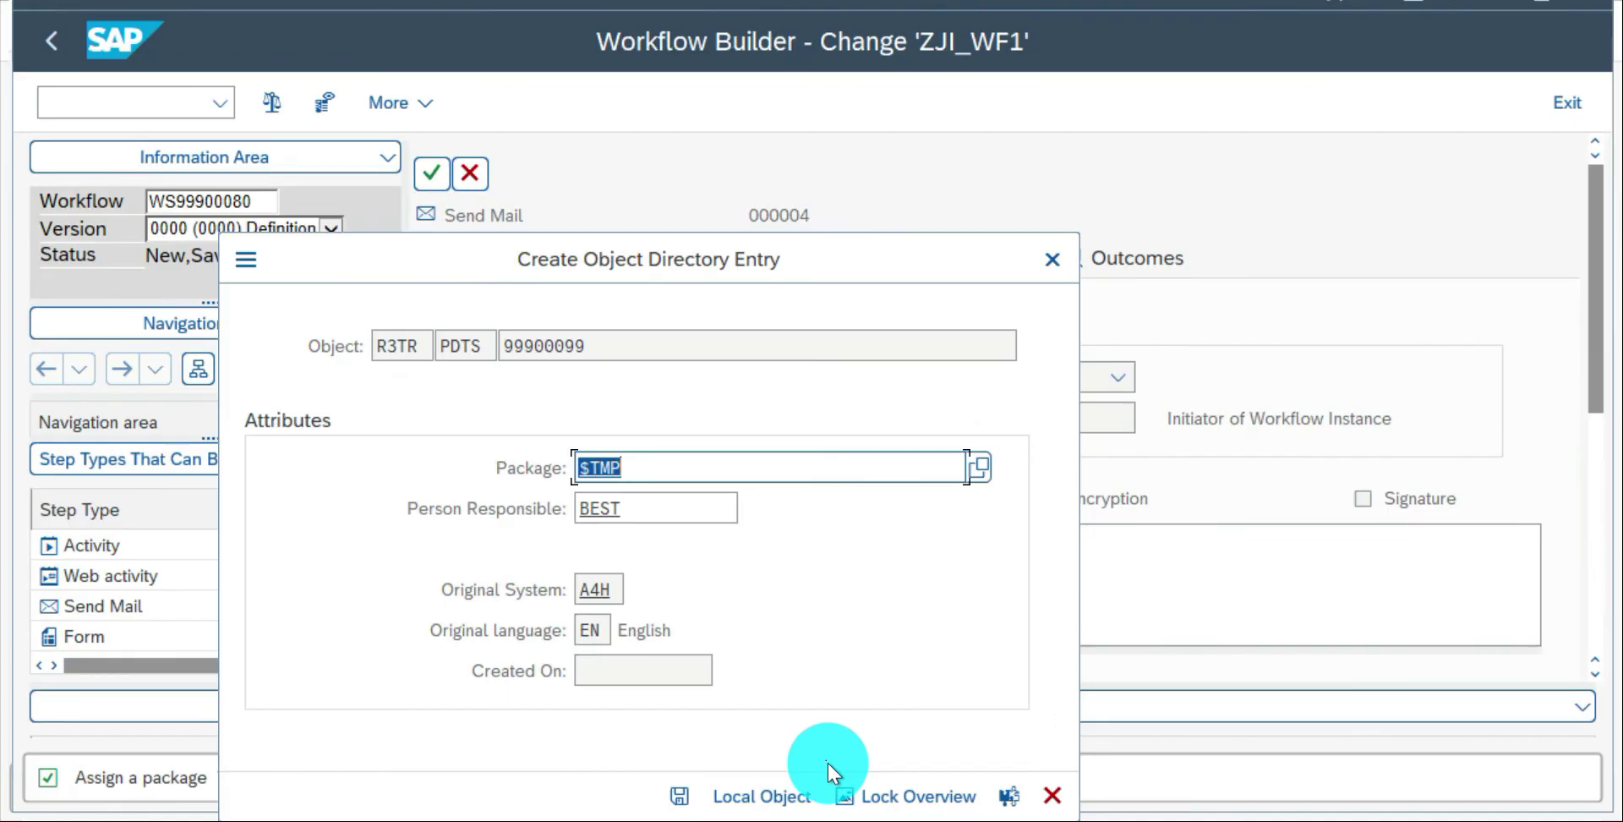
left_click(768, 803)
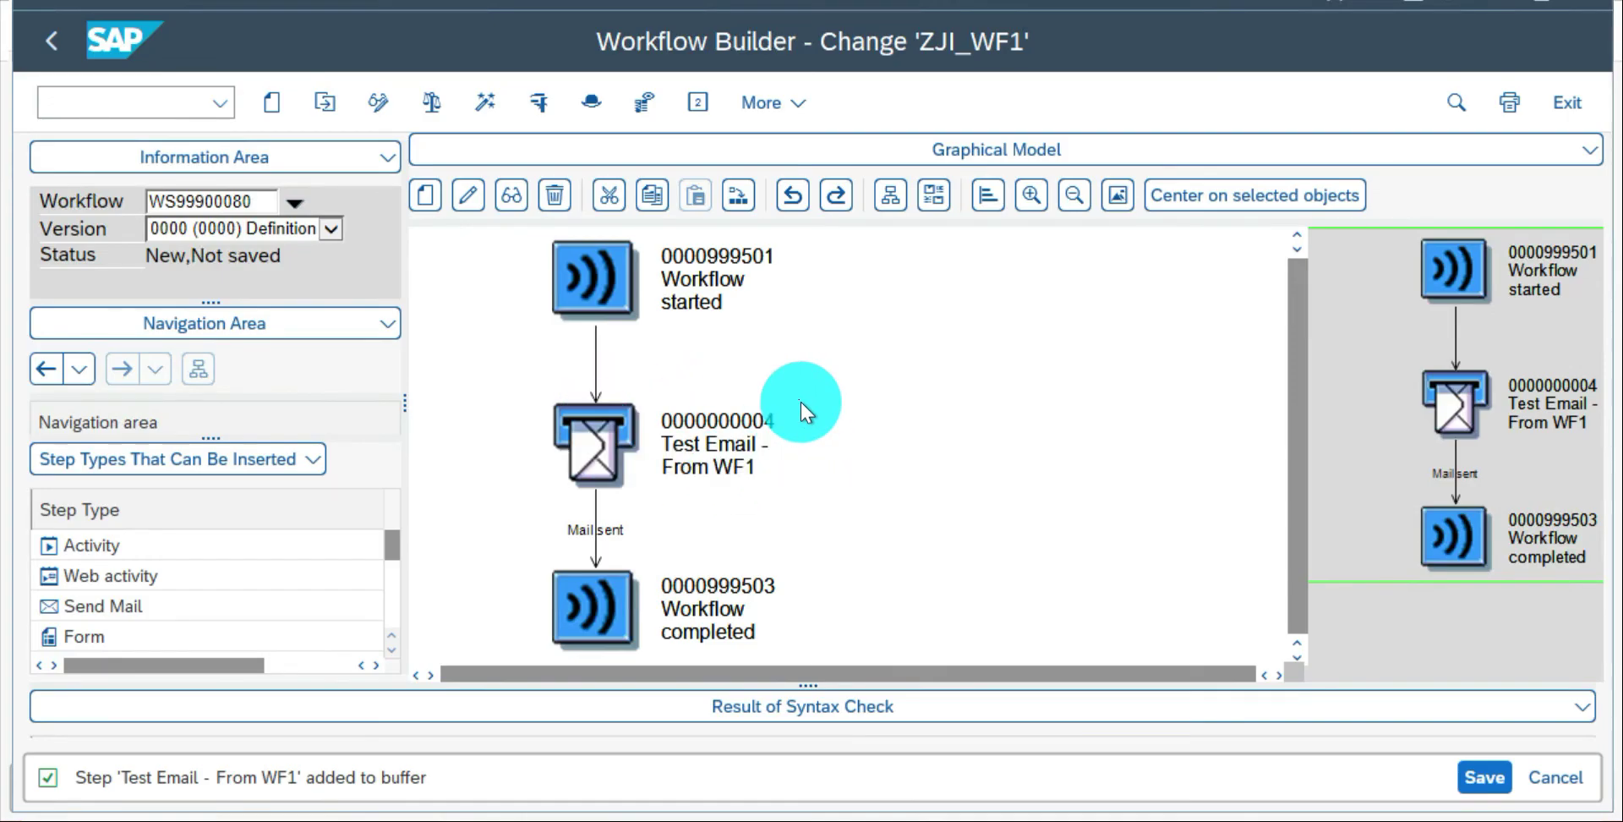
Save and activate workflow ZJI_WF1, and start a test run of it with the default input data.
key("ctrl+s")
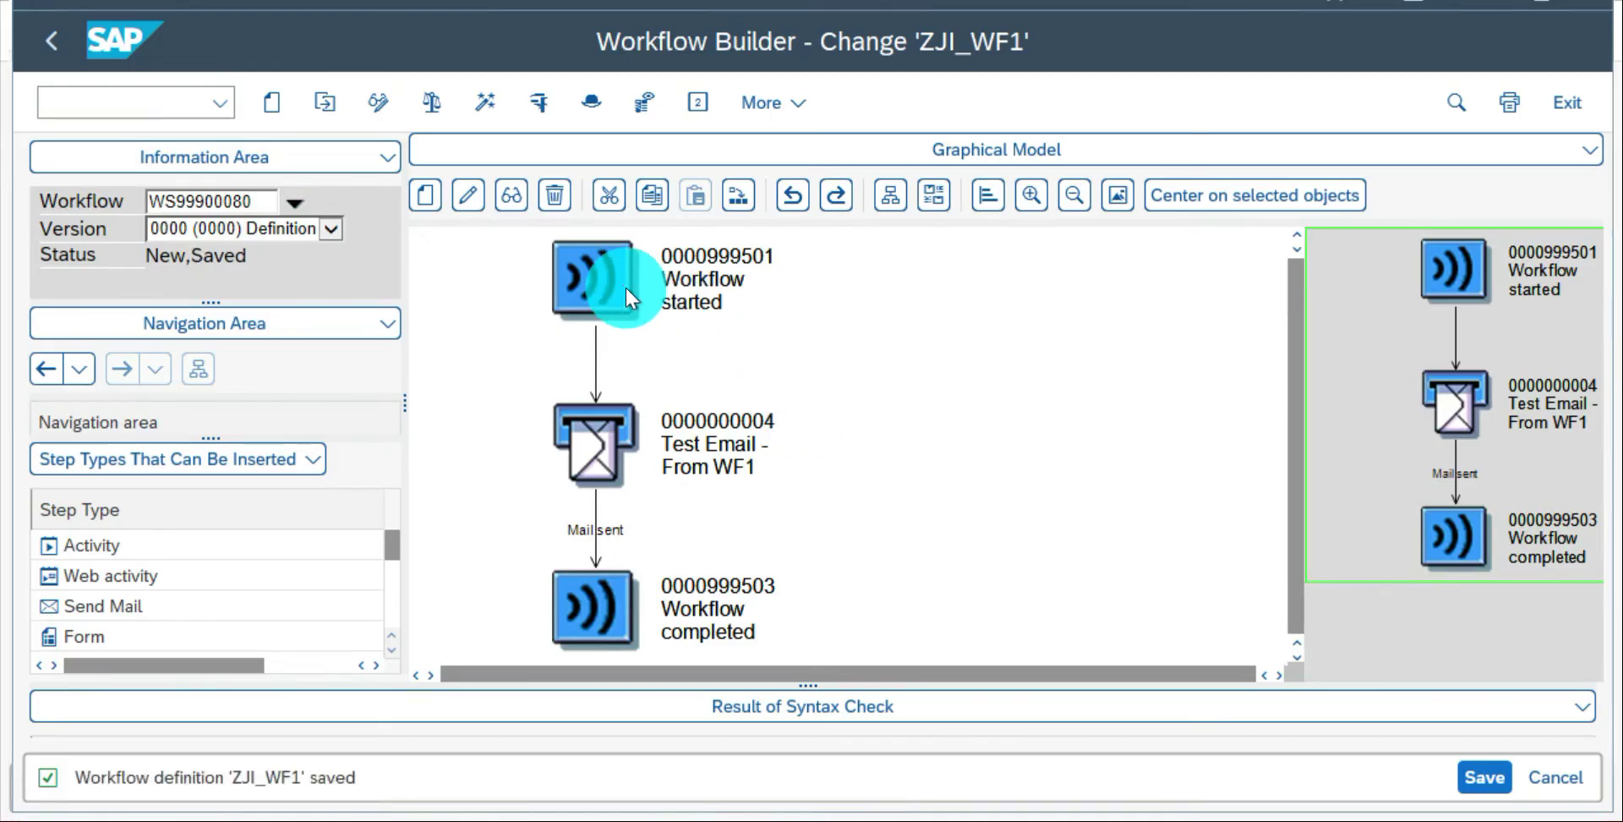
left_click(487, 102)
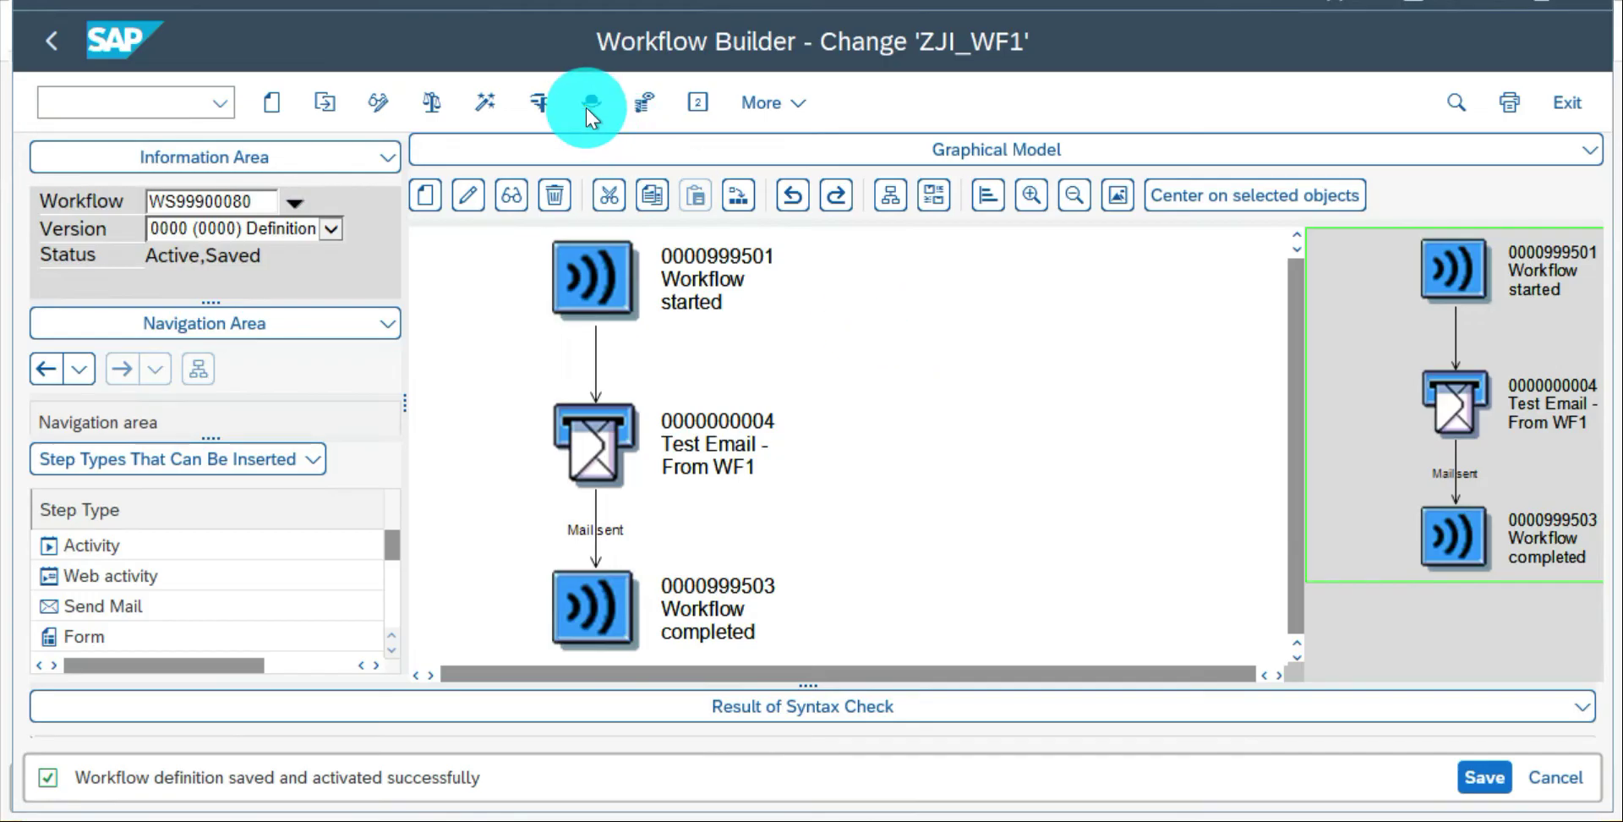
left_click(534, 104)
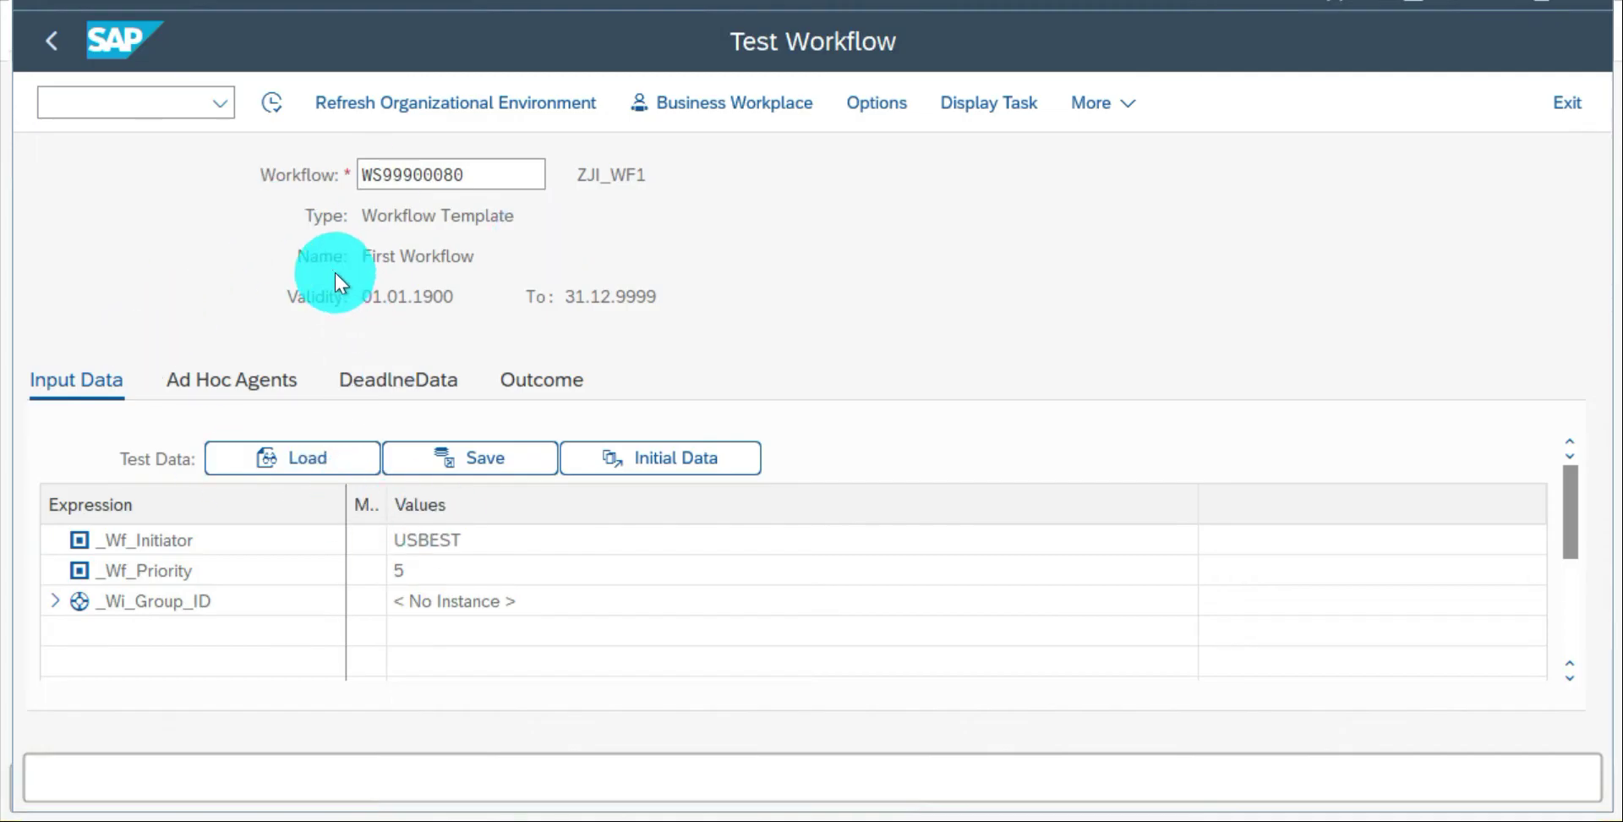
left_click(271, 105)
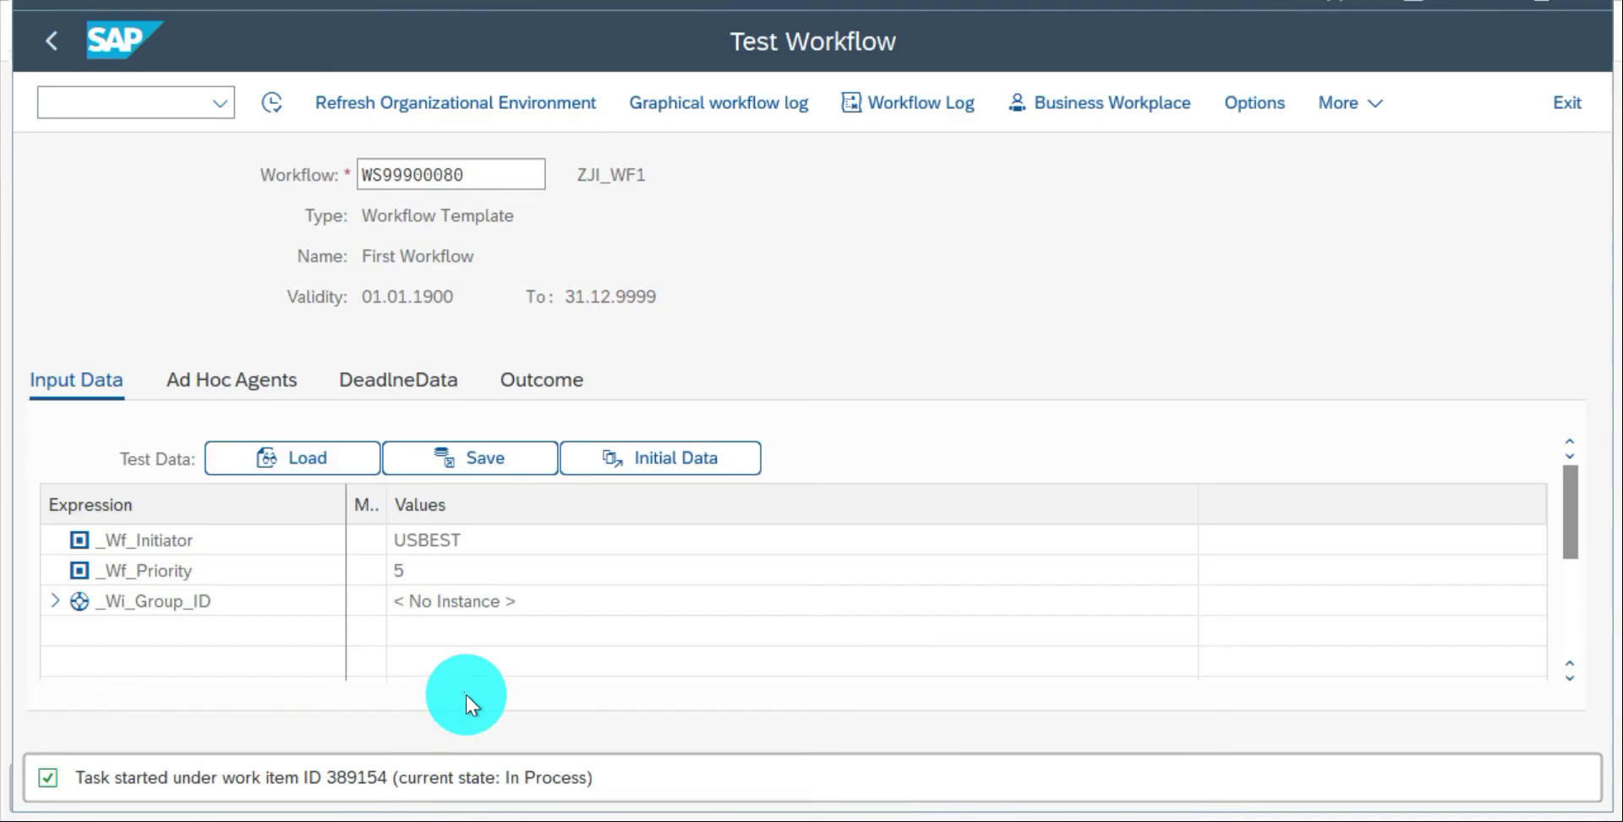
Note the started work item's ID, 389154, in a new Notepad document and switch back to SAP.
key("super+r")
type("notepad")
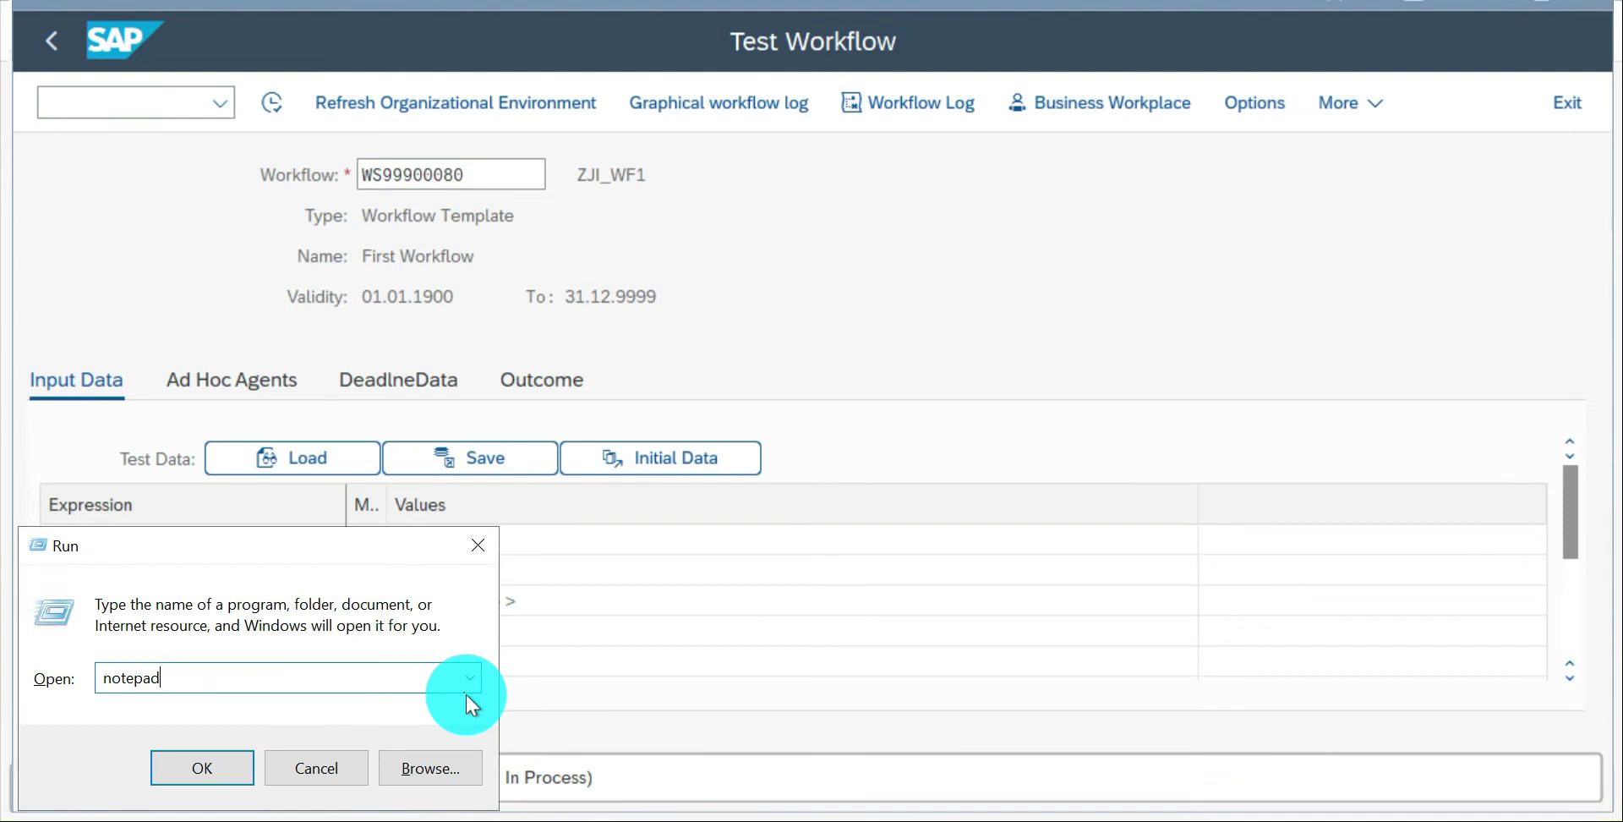
key("Return")
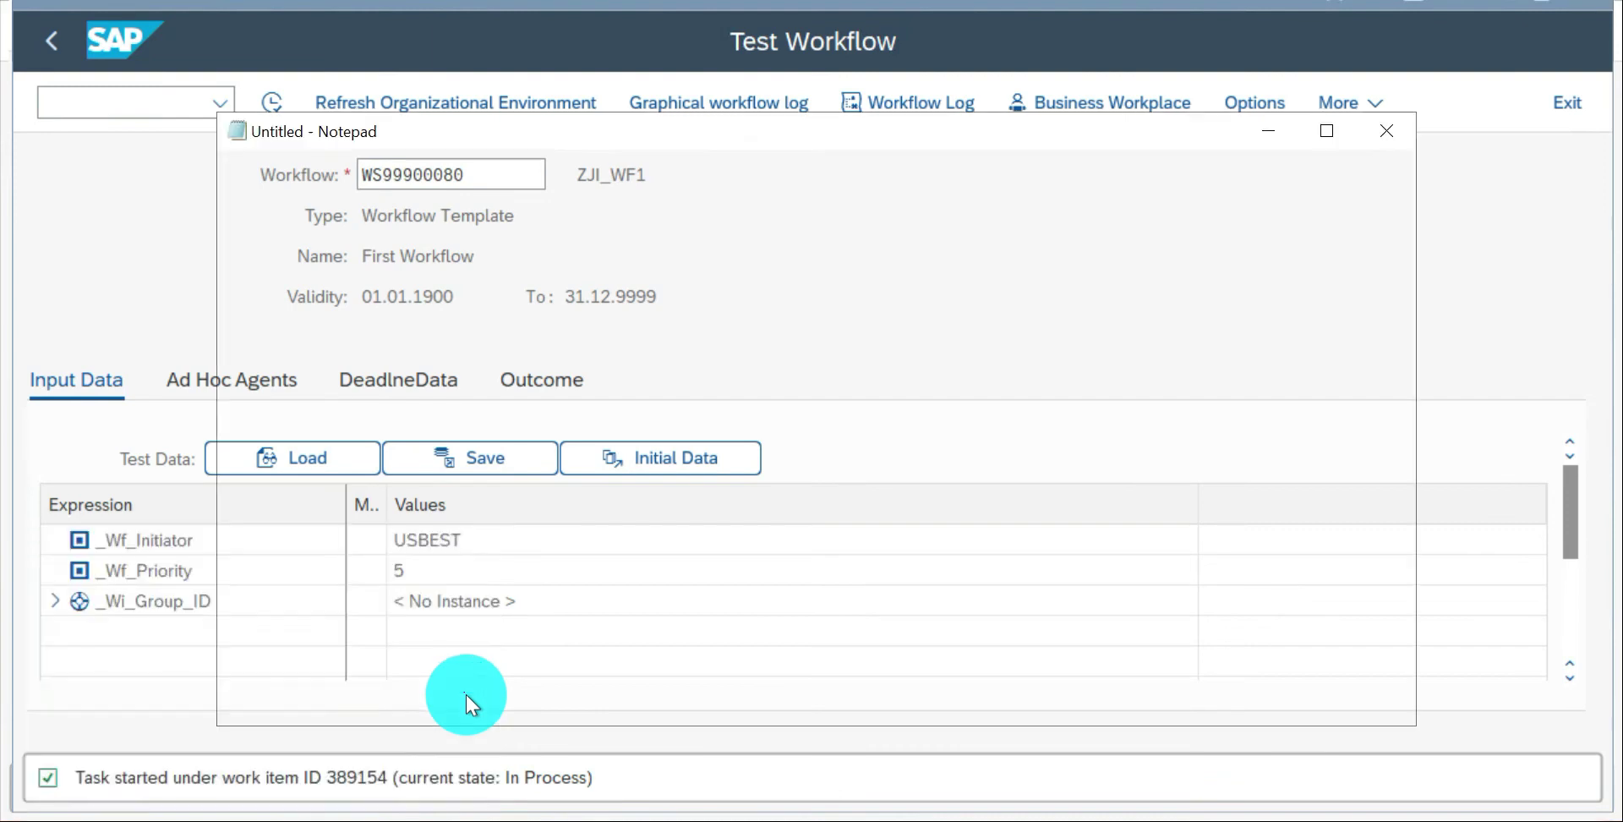
type("3")
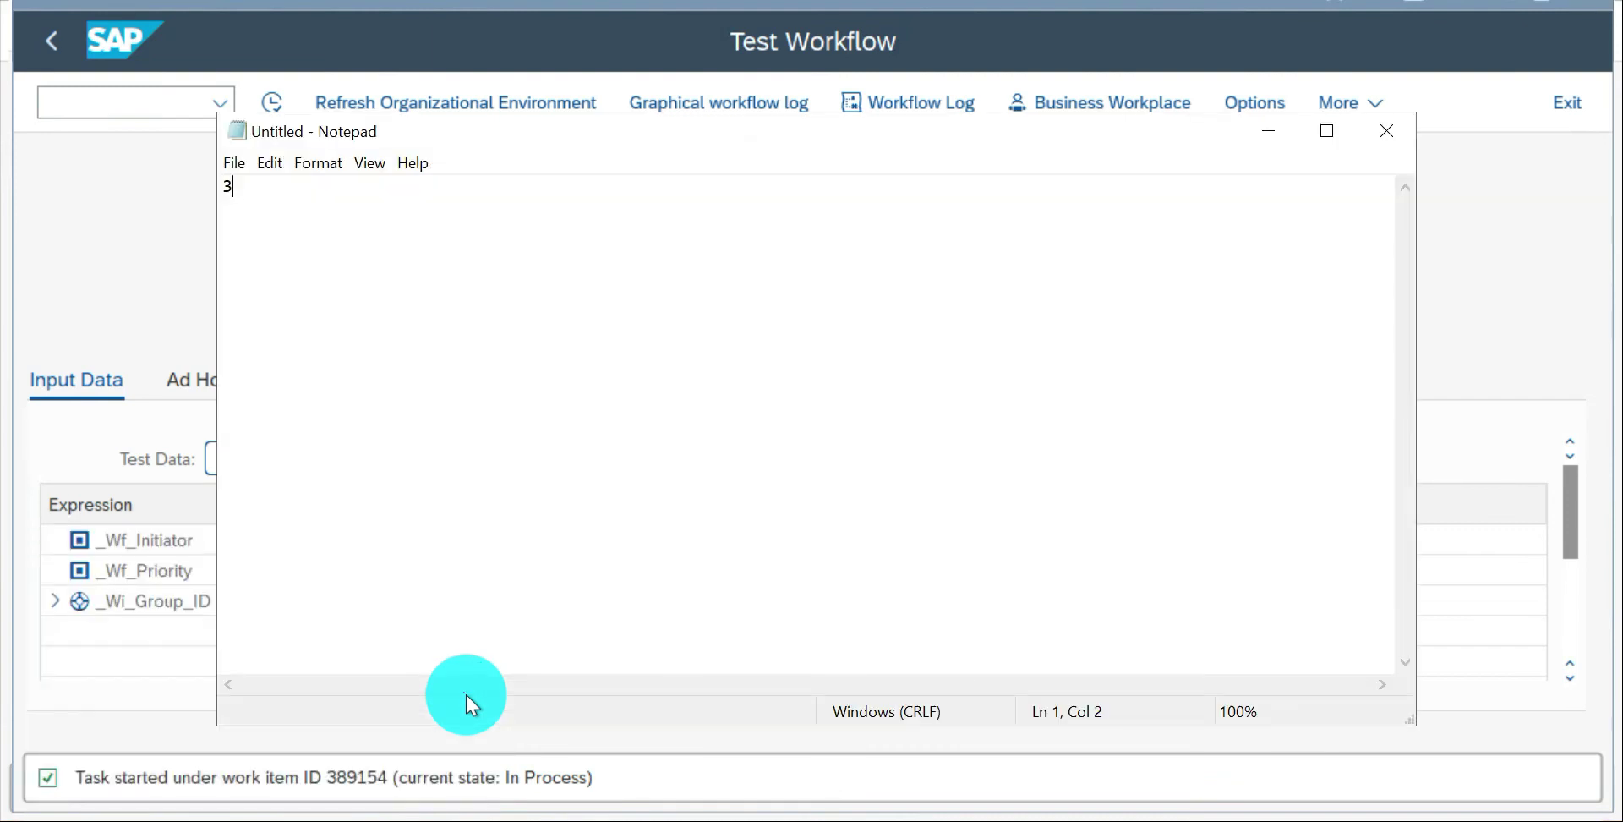
type("89154")
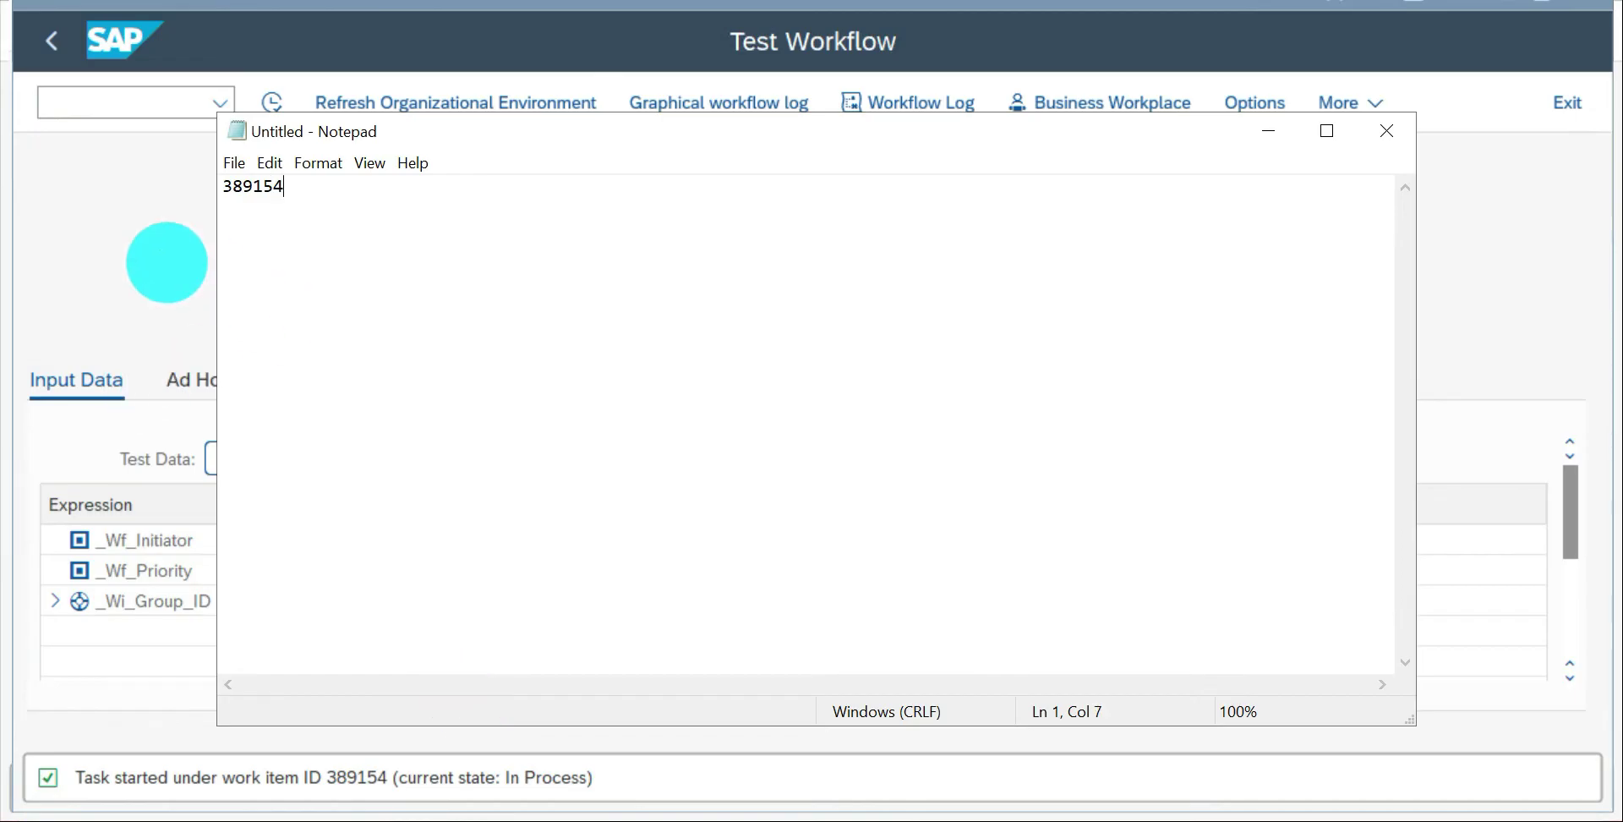
left_click(167, 262)
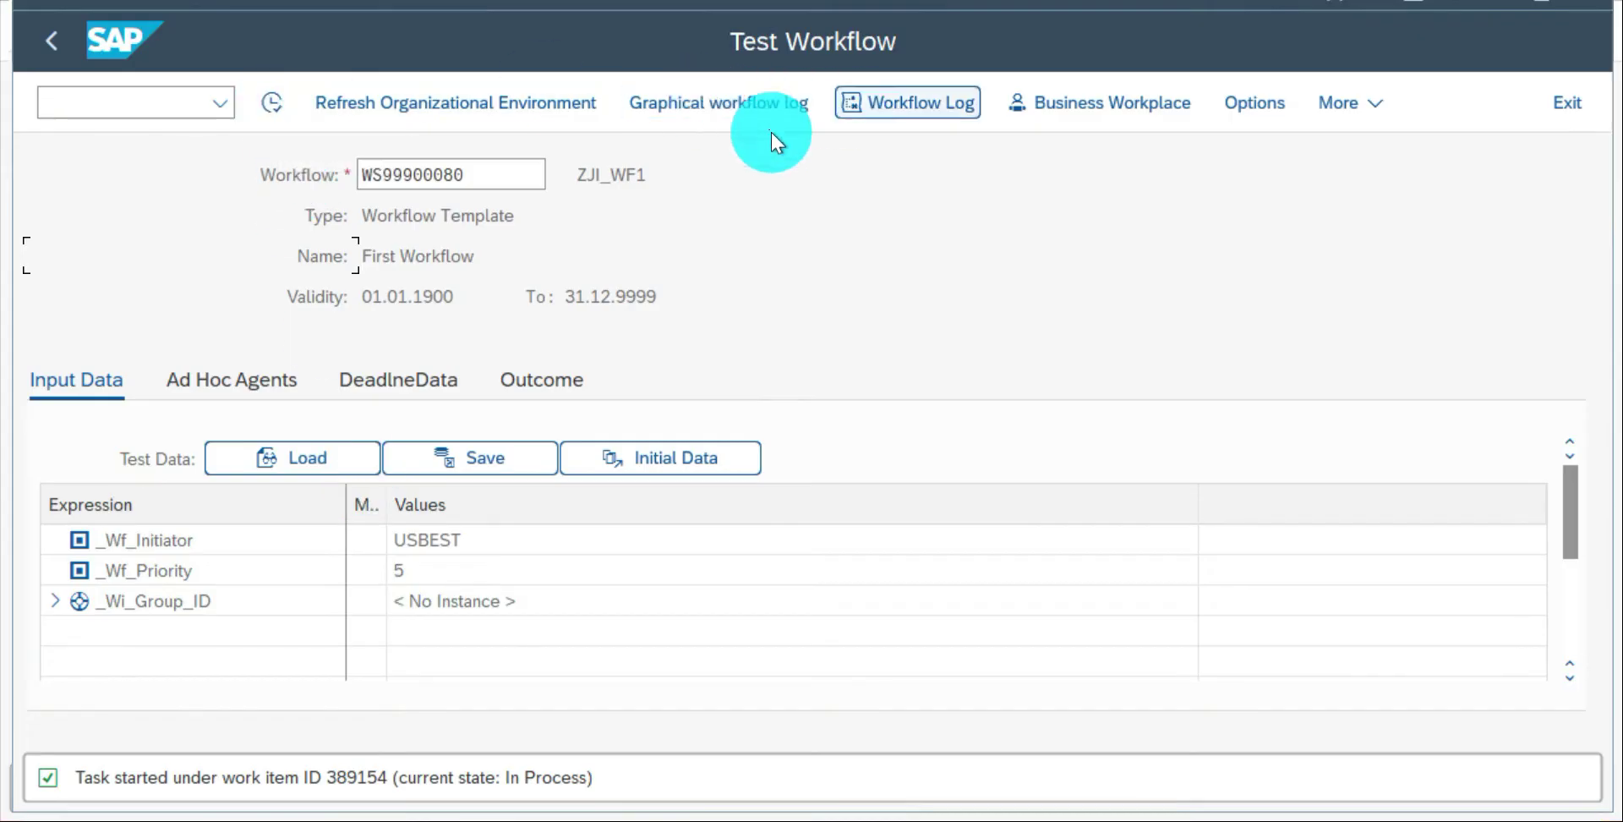
Review the graphical workflow log of the test run and return to the workflow test screen.
left_click(712, 100)
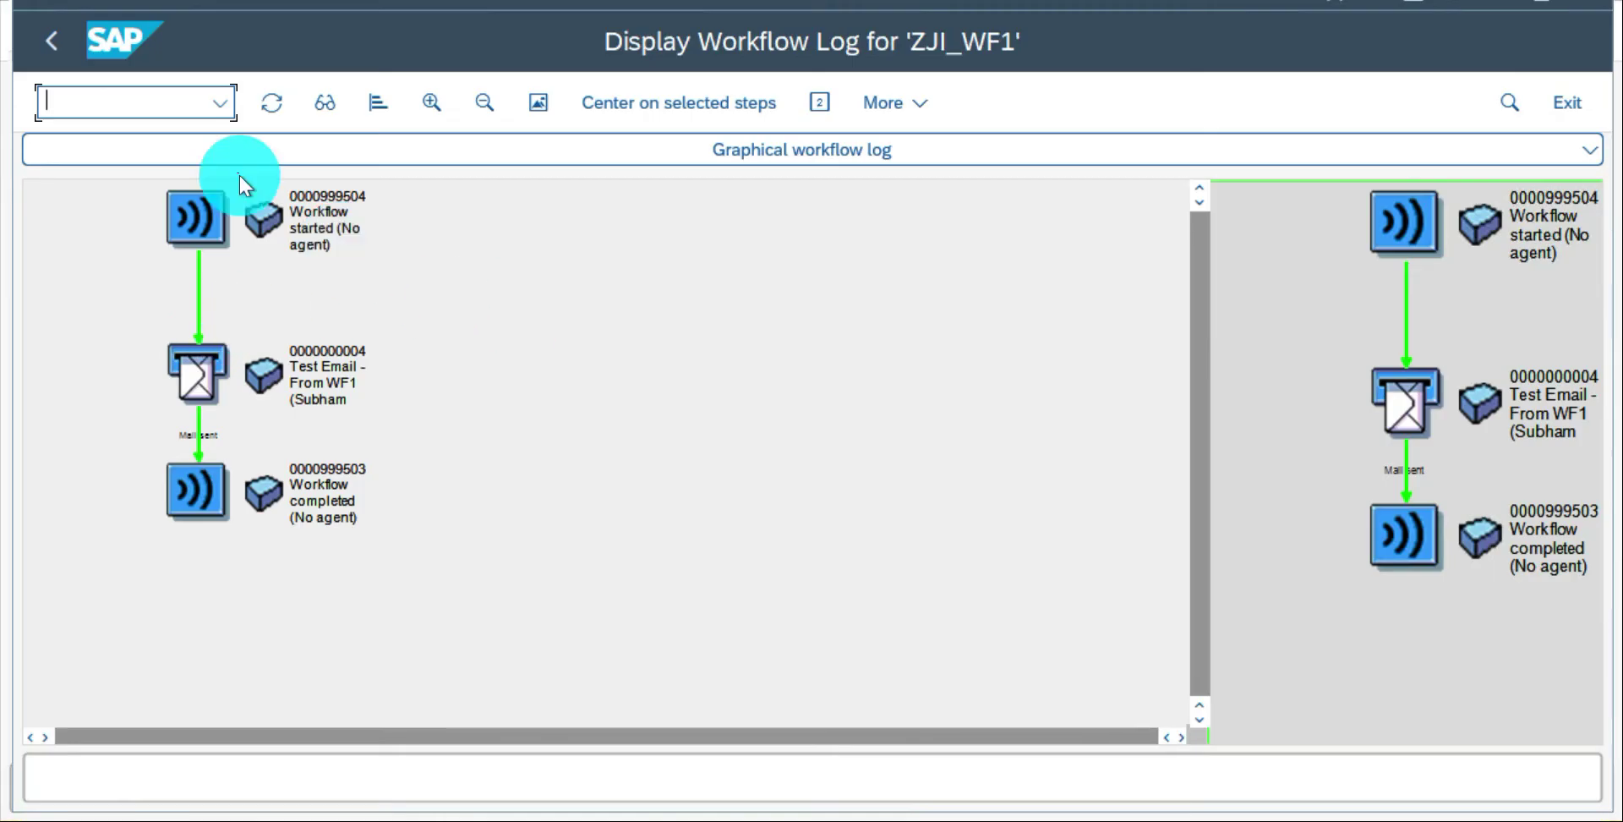
left_click(49, 39)
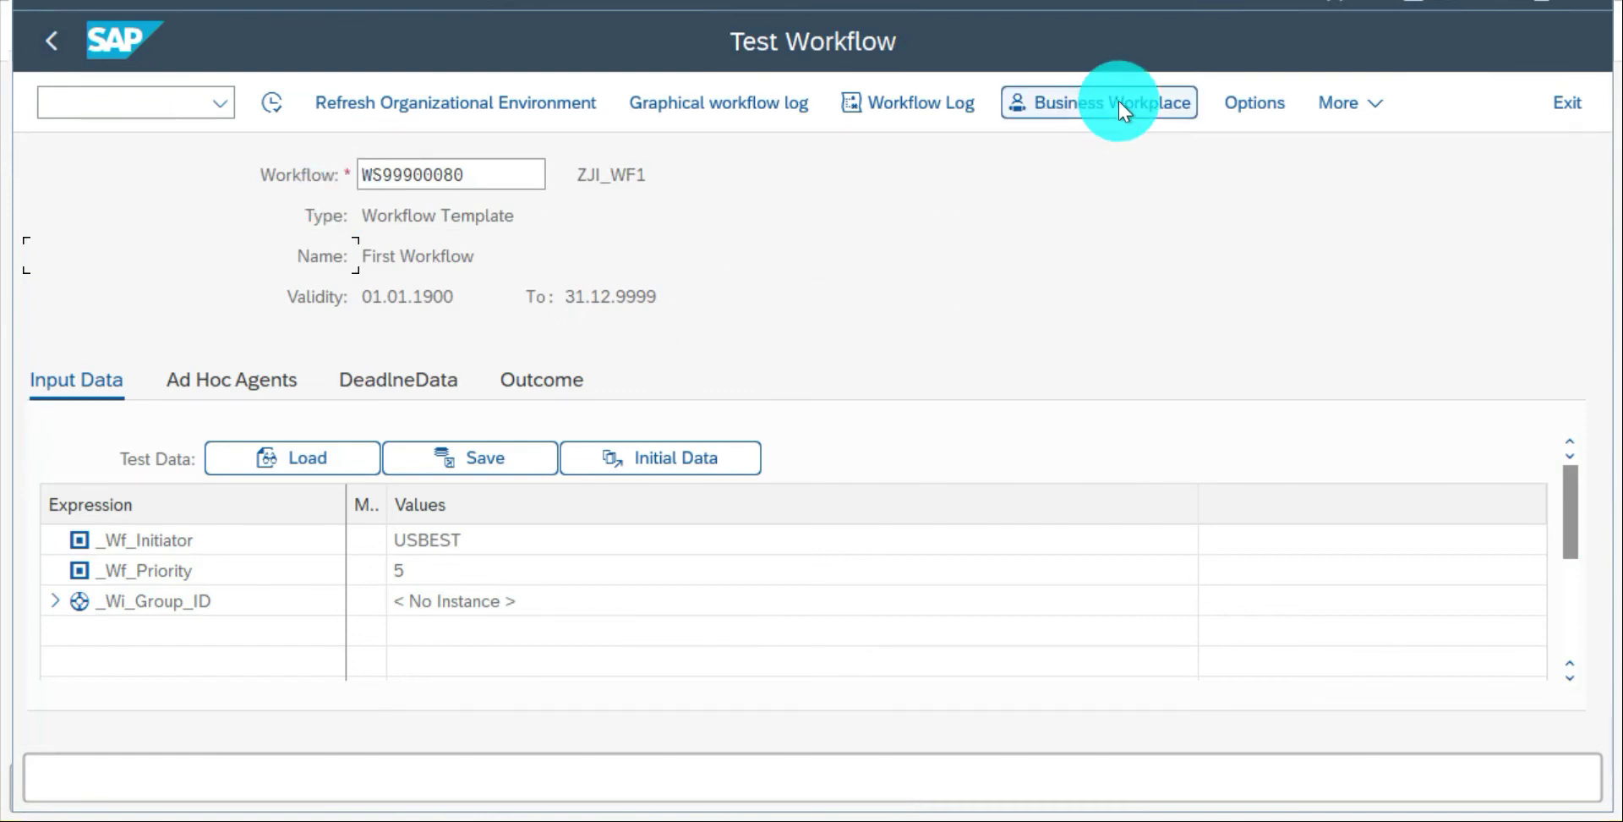
Open the Business Workplace (SBWP) in a new session and display the inbox's unread documents.
left_click(167, 95)
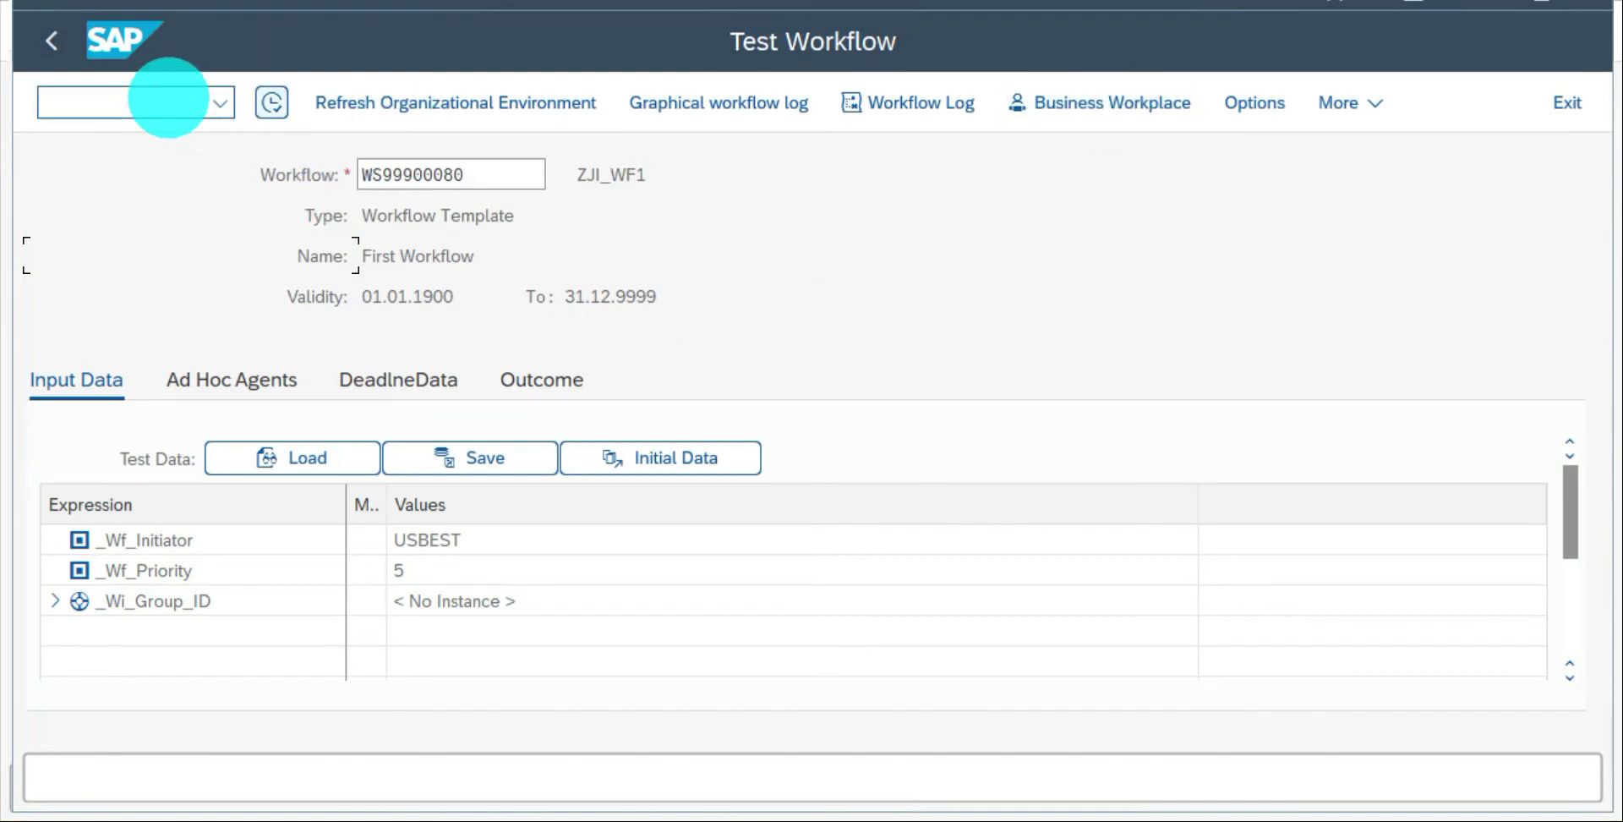
type("/osbwp")
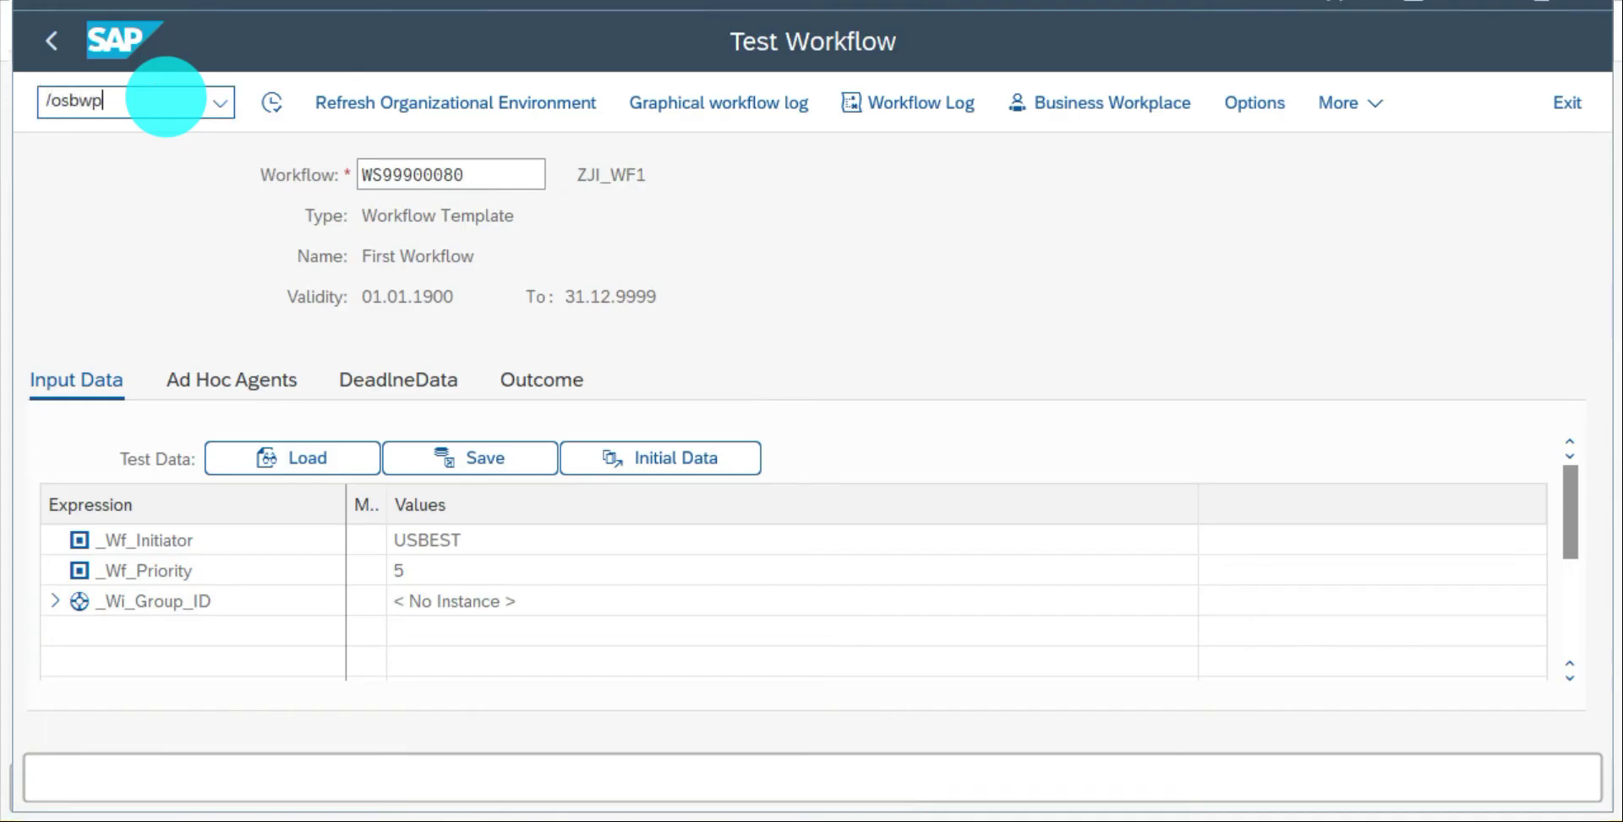
key("Return")
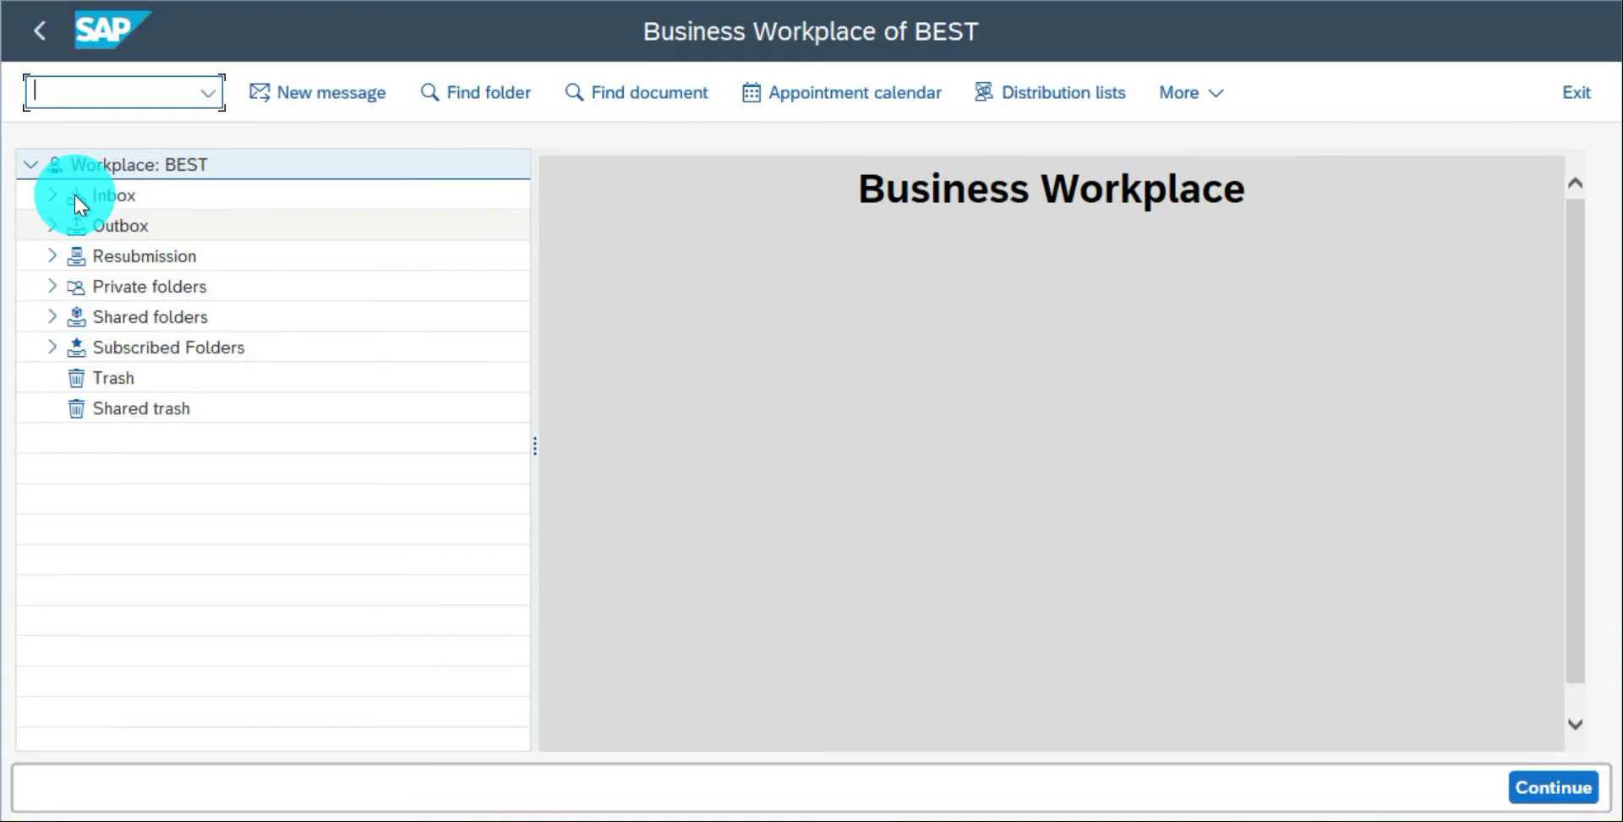
left_click(47, 193)
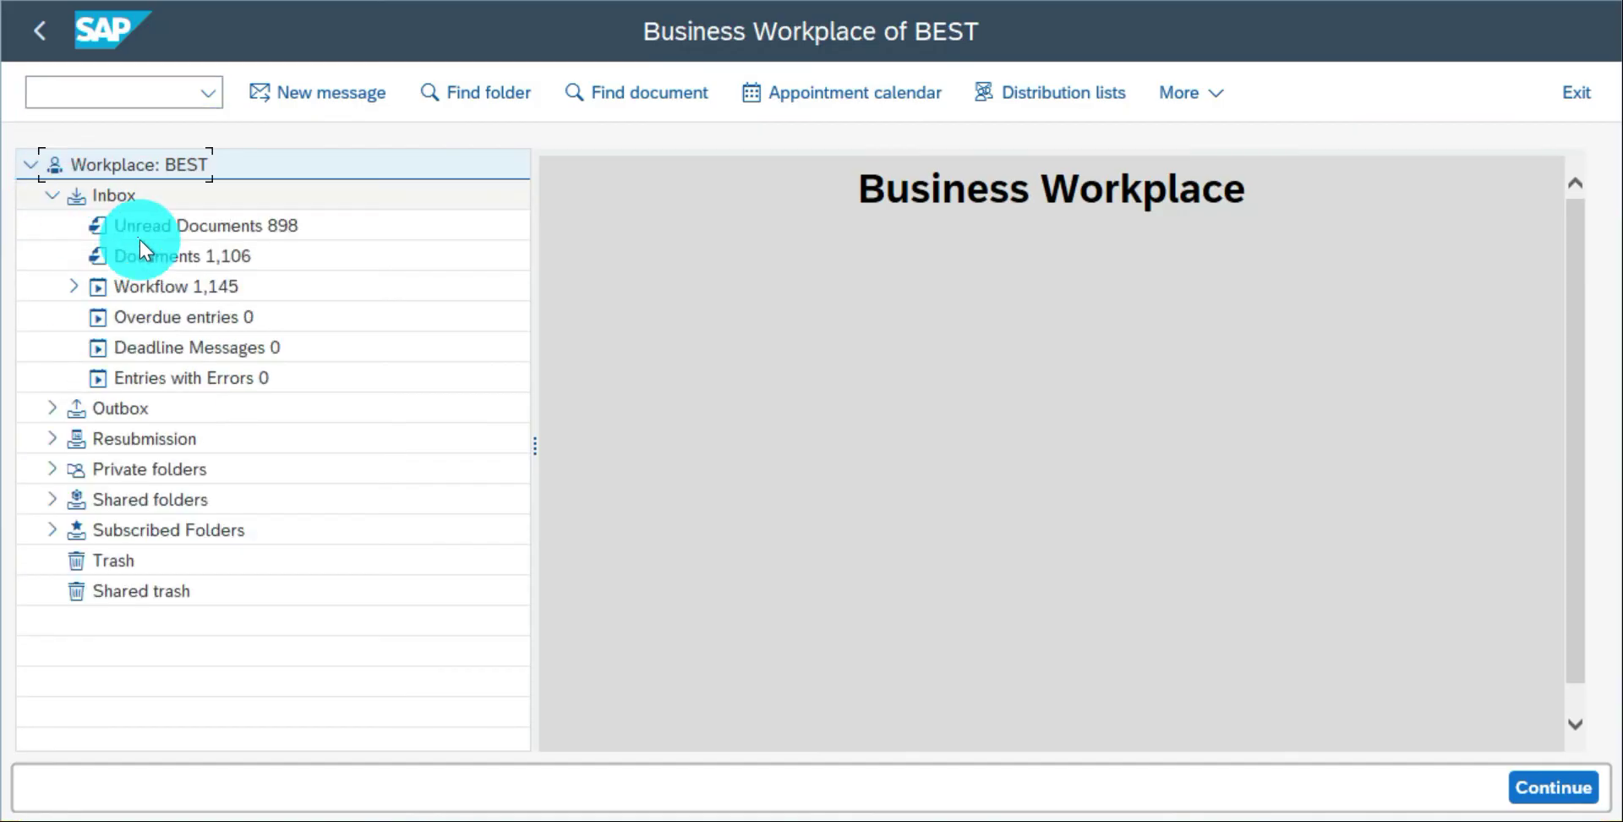
left_click(180, 231)
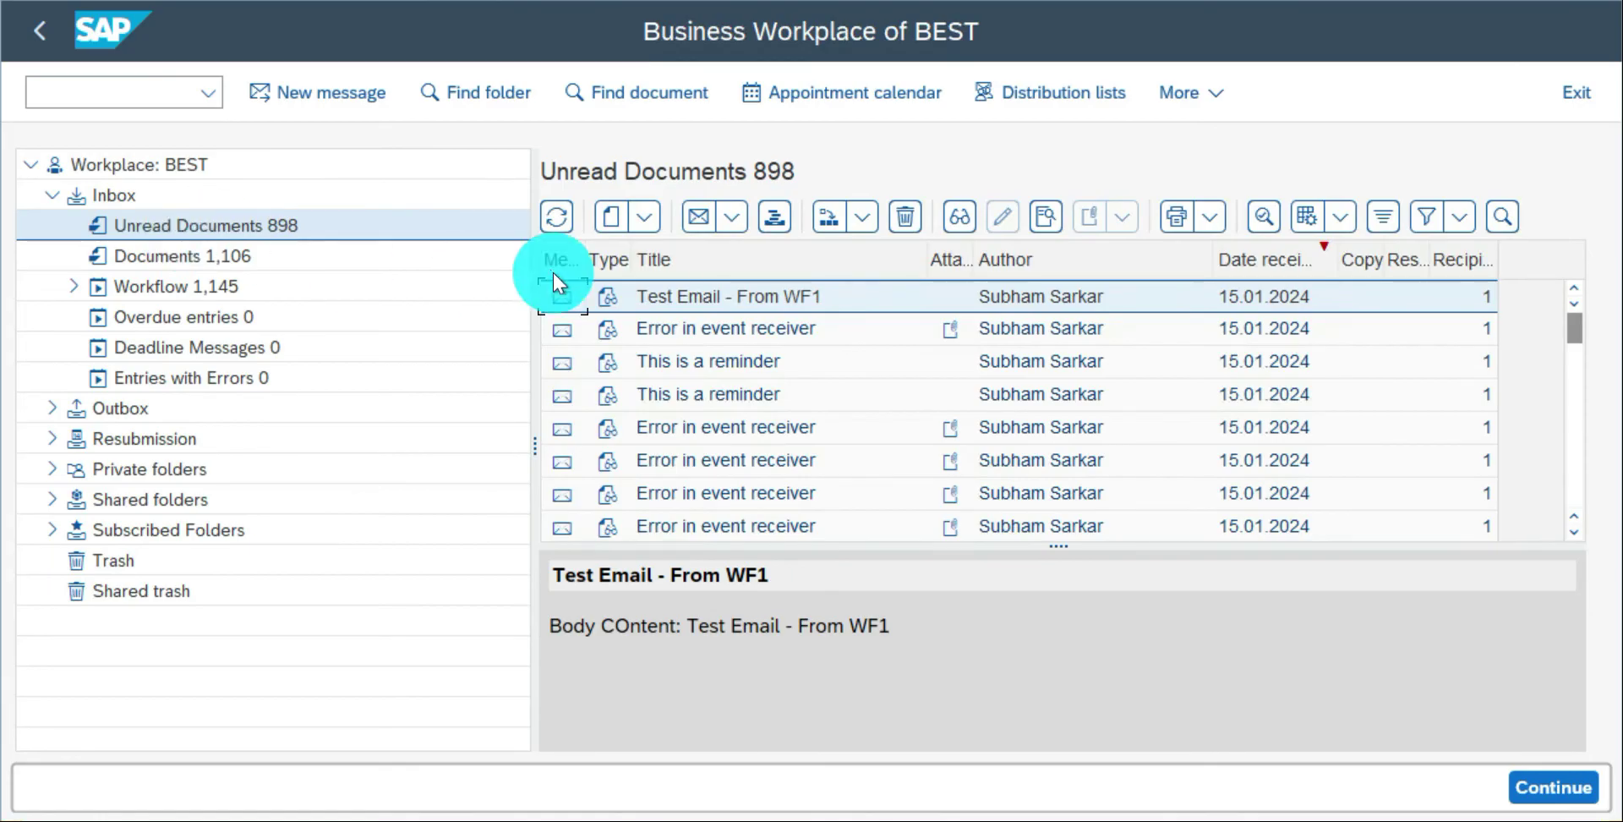
Open the "Test Email - From WF1" message, check its body text and return to the workflow test screen.
double_click(777, 296)
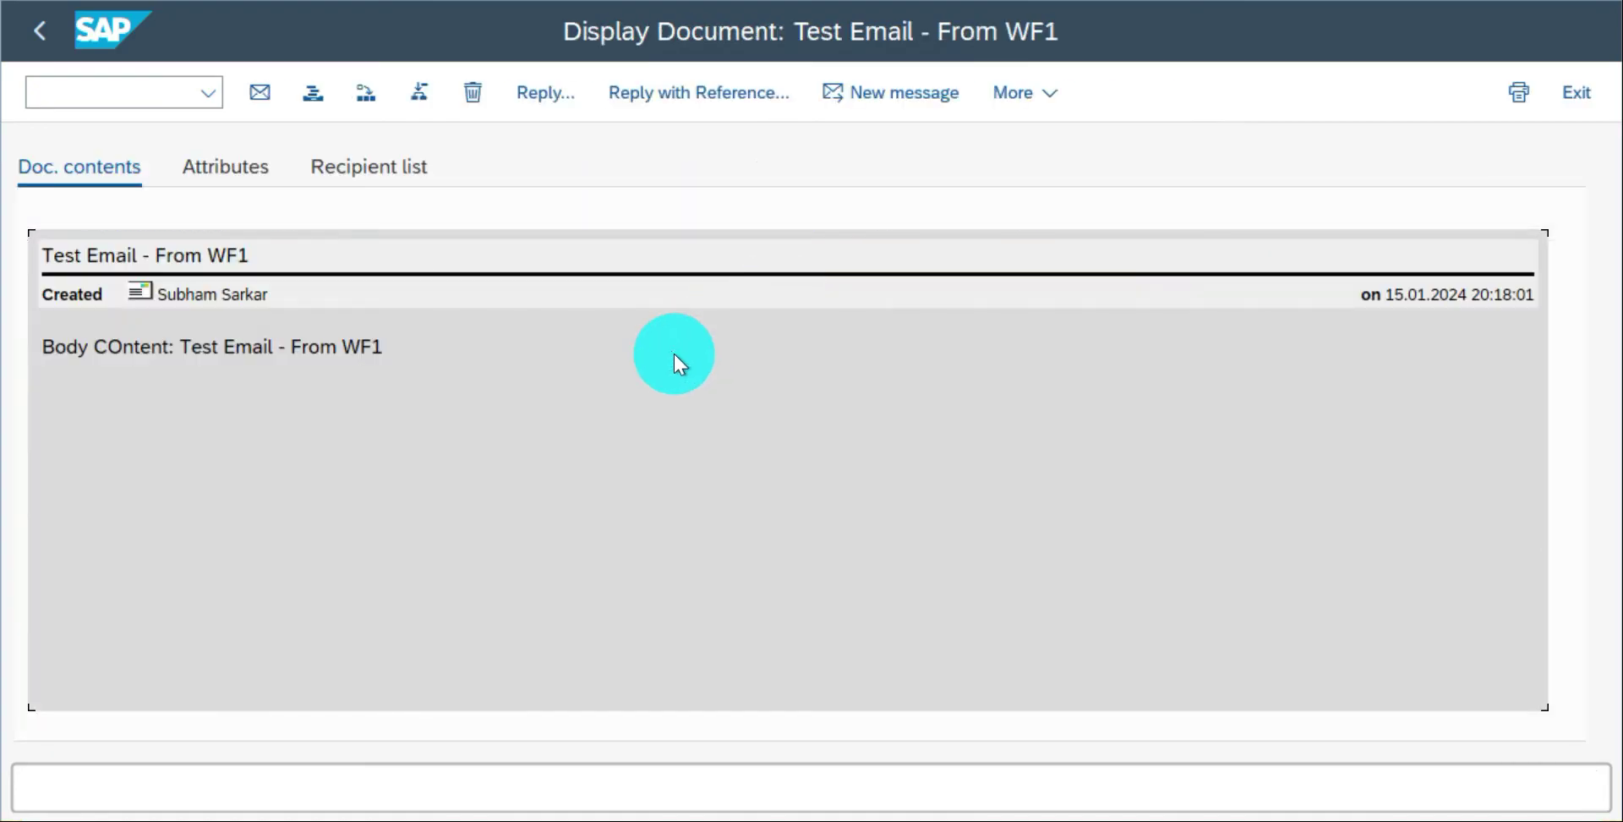
left_click_drag(419, 350, 27, 353)
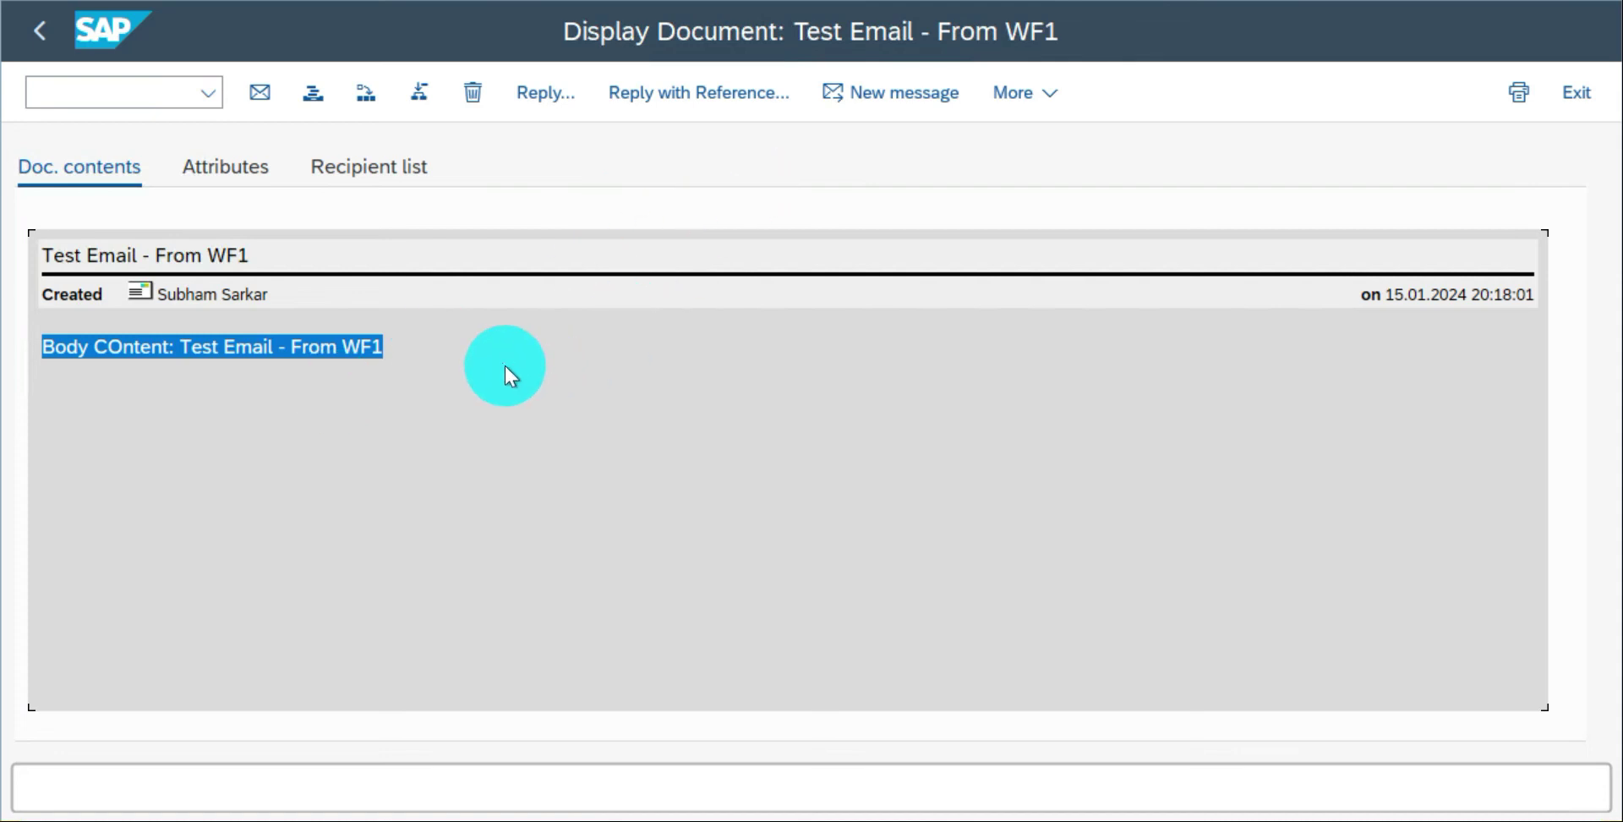
key("F3")
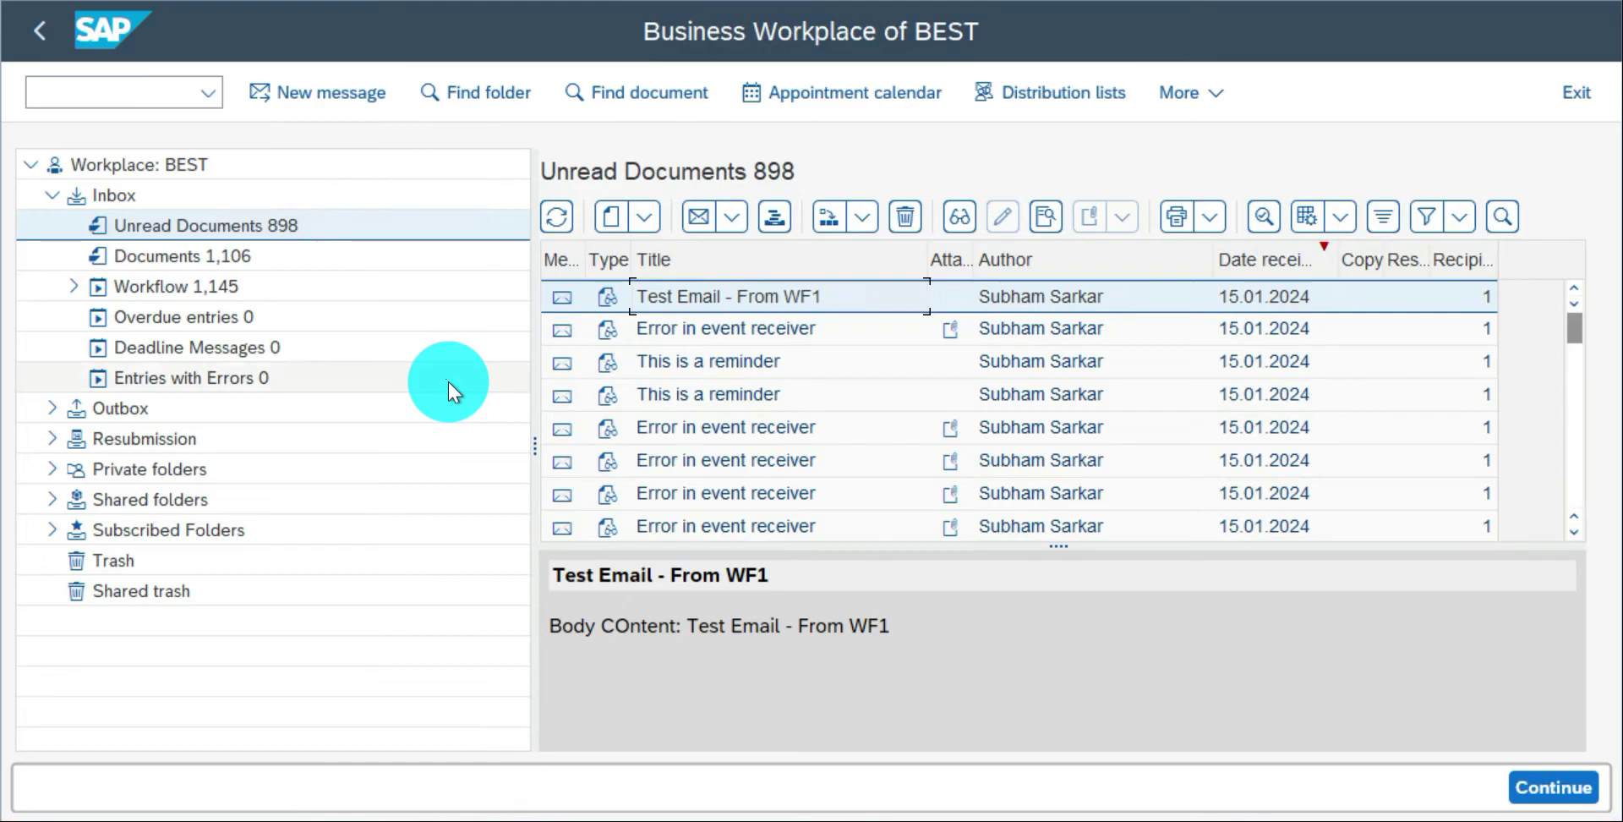
key("F3")
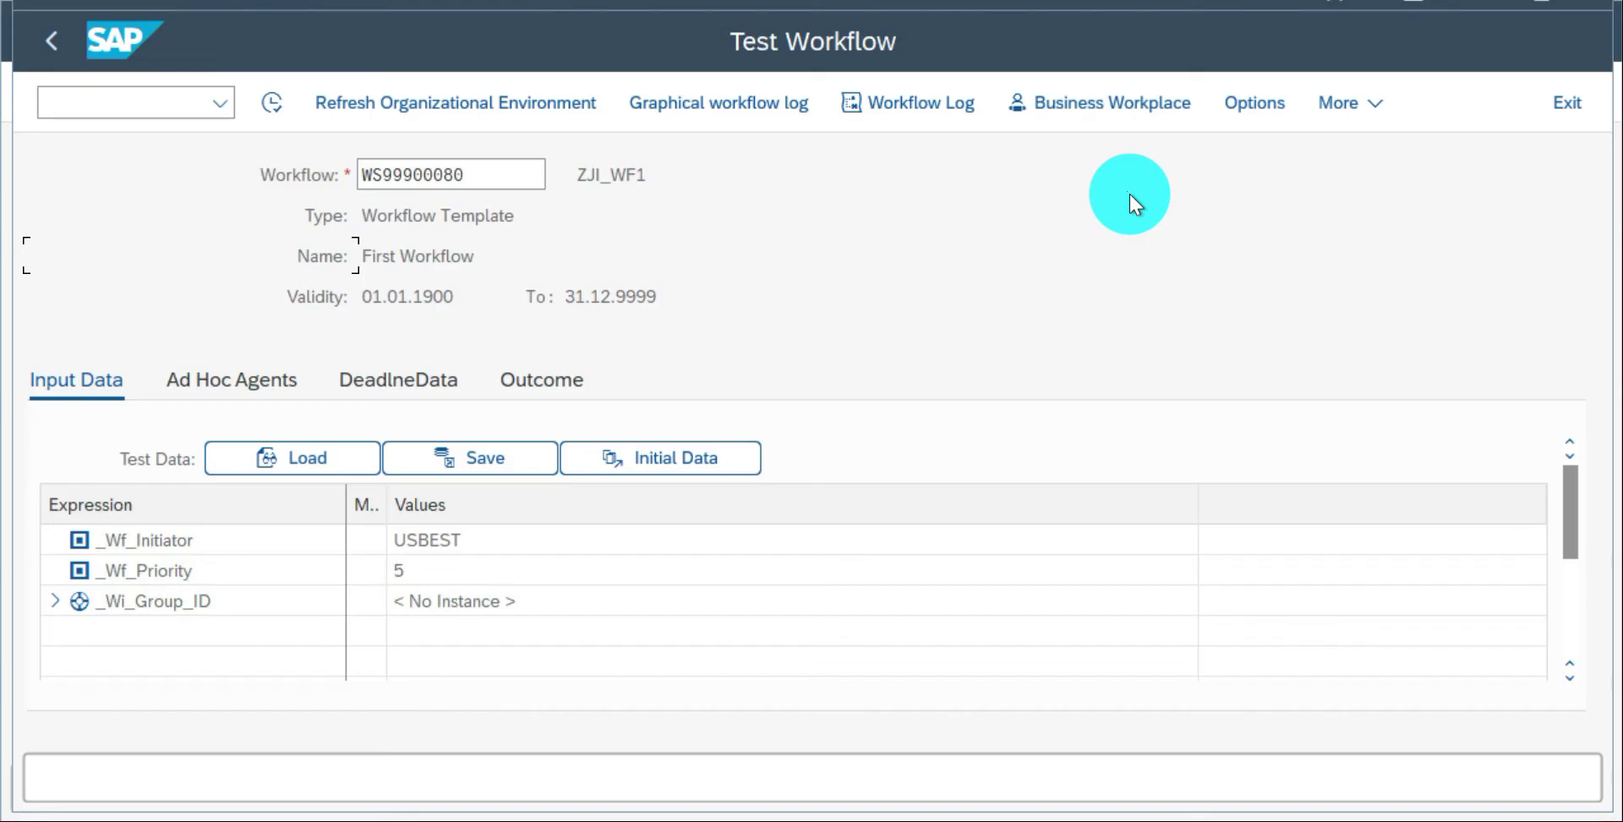
Check the status and result of each entry in the test run's workflow log and return to the Workflow Builder.
left_click(918, 103)
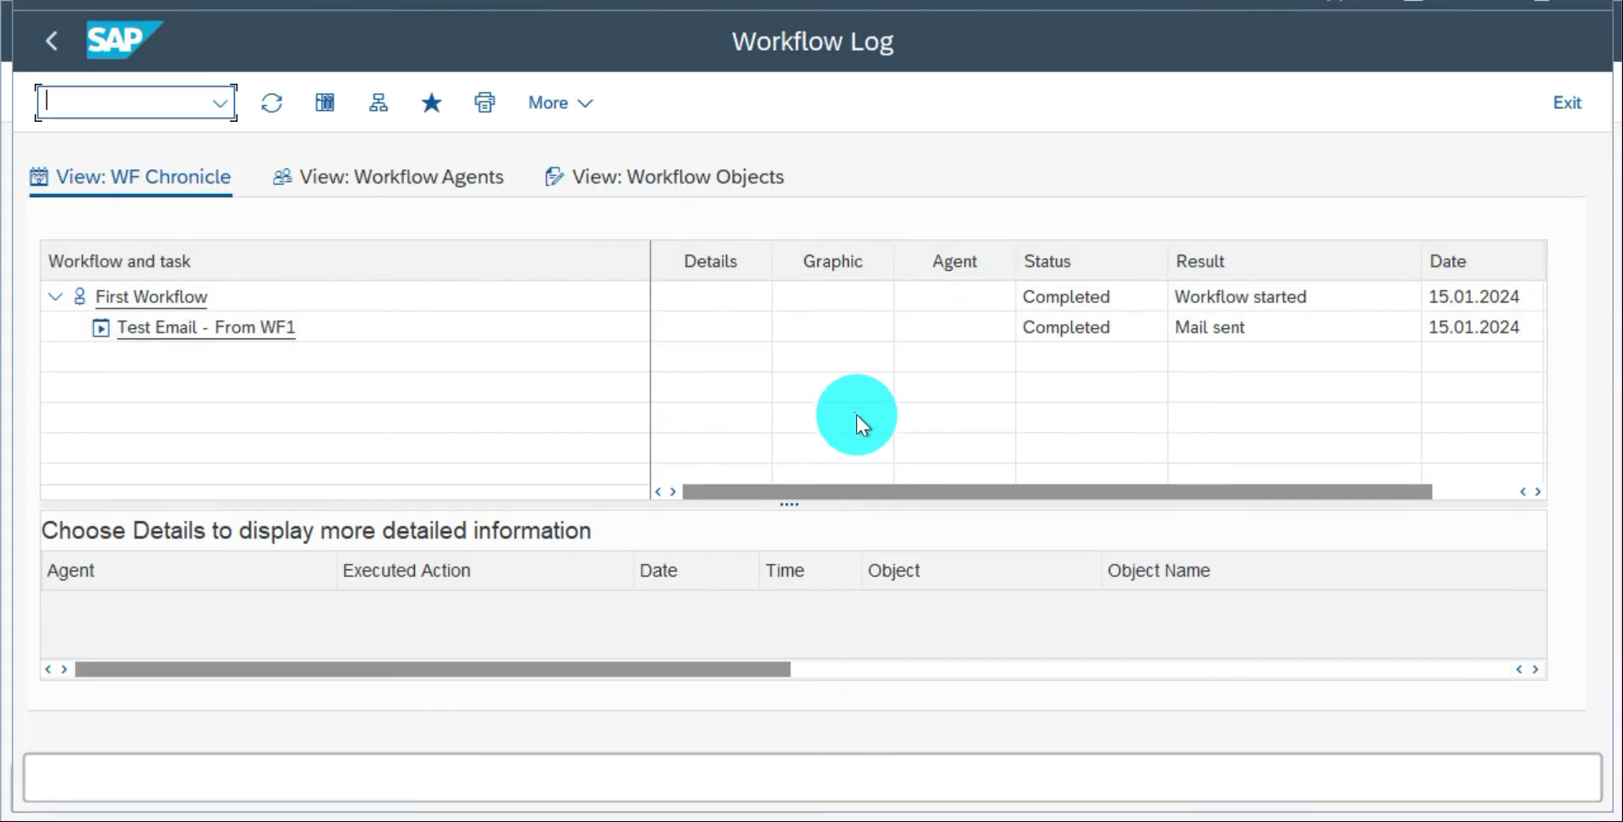
key("F3")
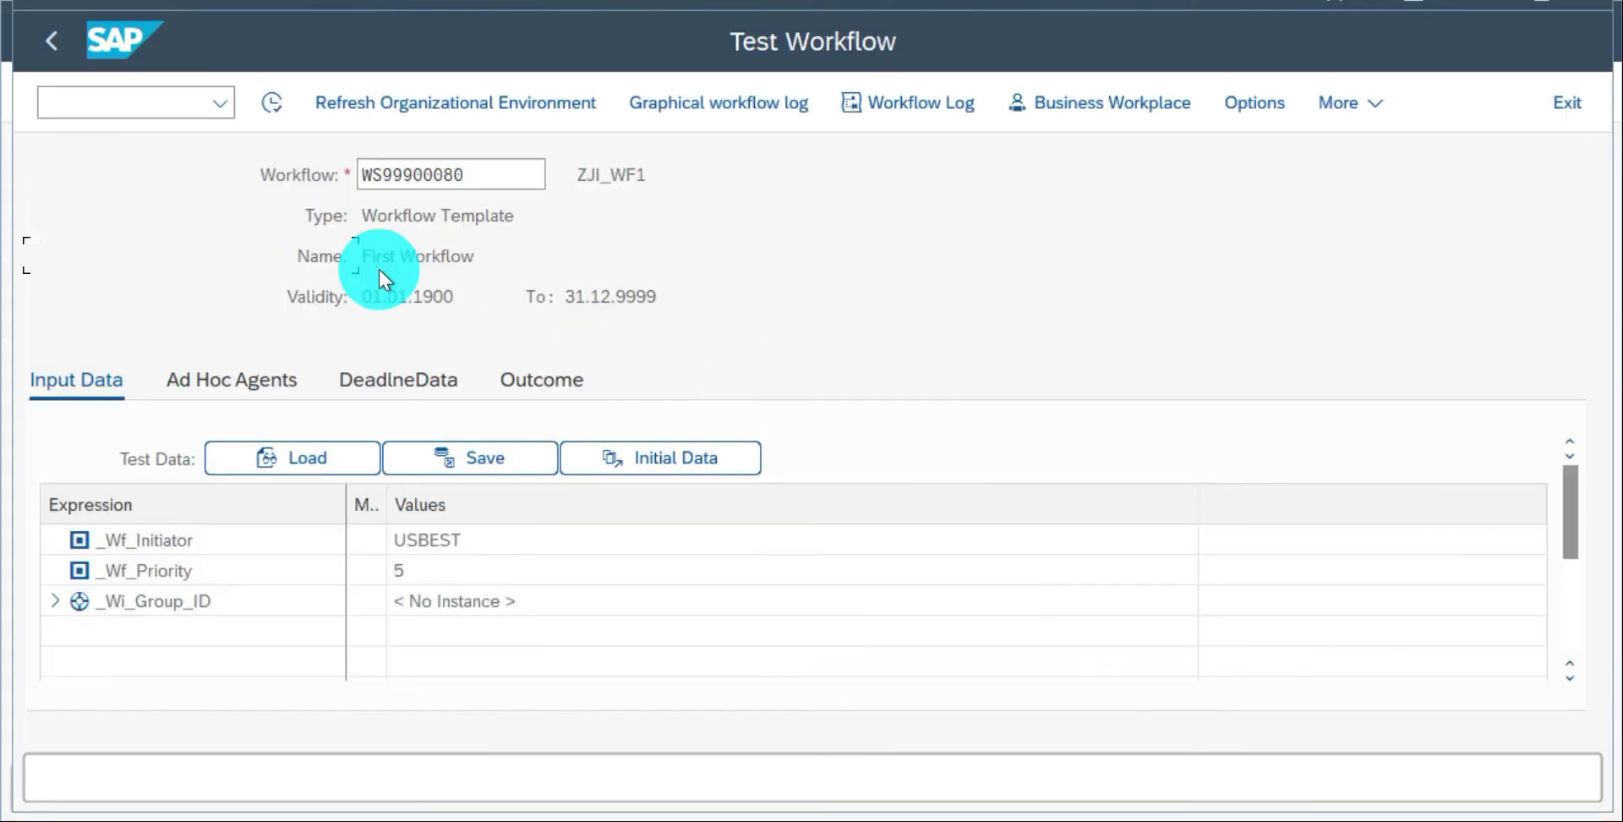
left_click(47, 43)
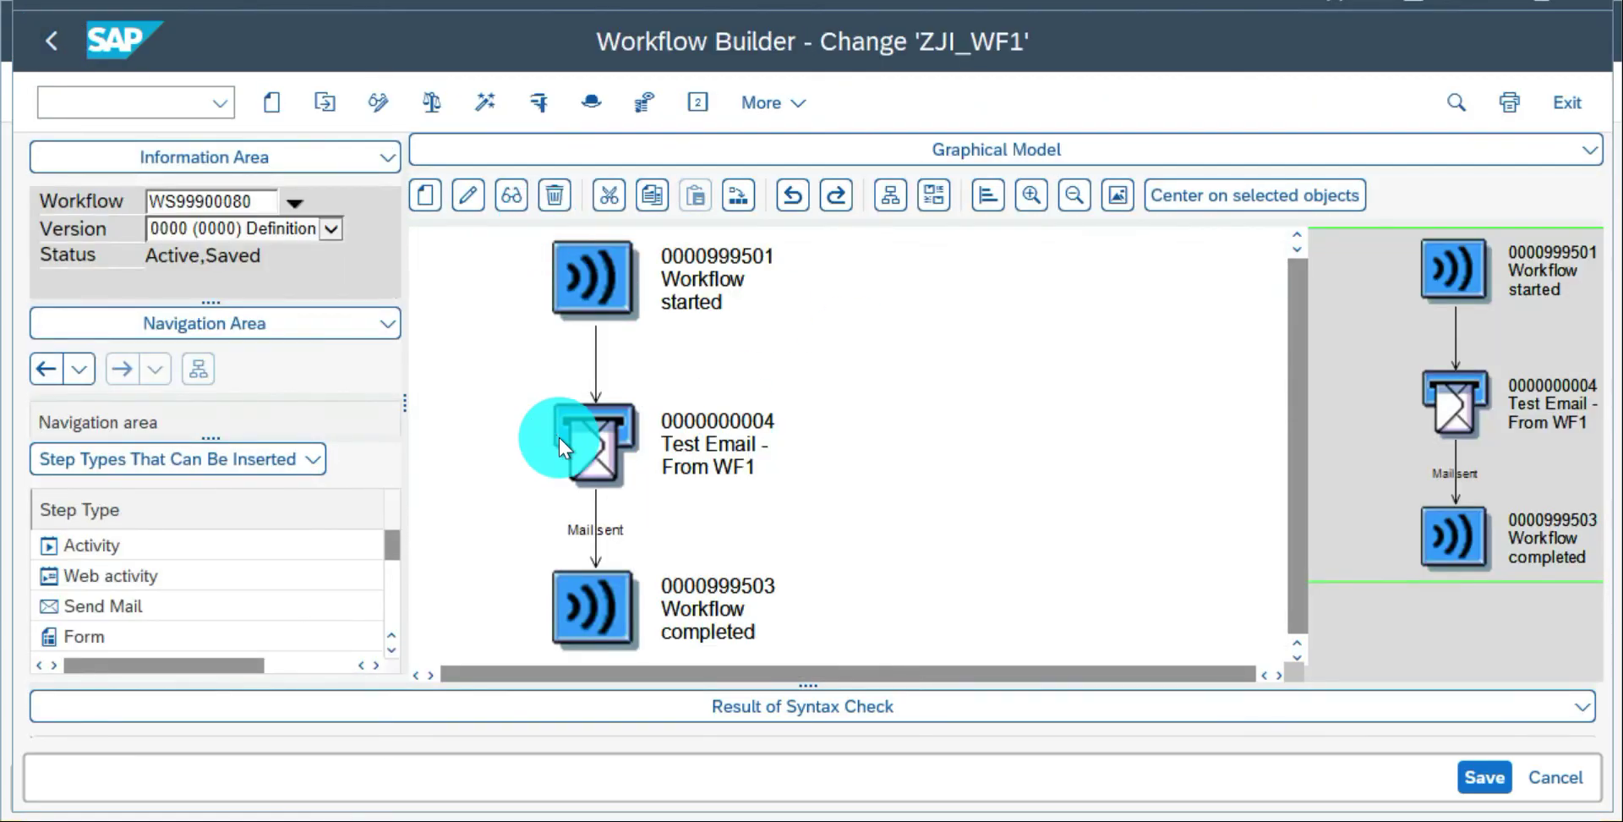
Change the Send Mail step's recipient type to E-Mail Address, enter 123 as a placeholder address, save and accept the step.
double_click(571, 435)
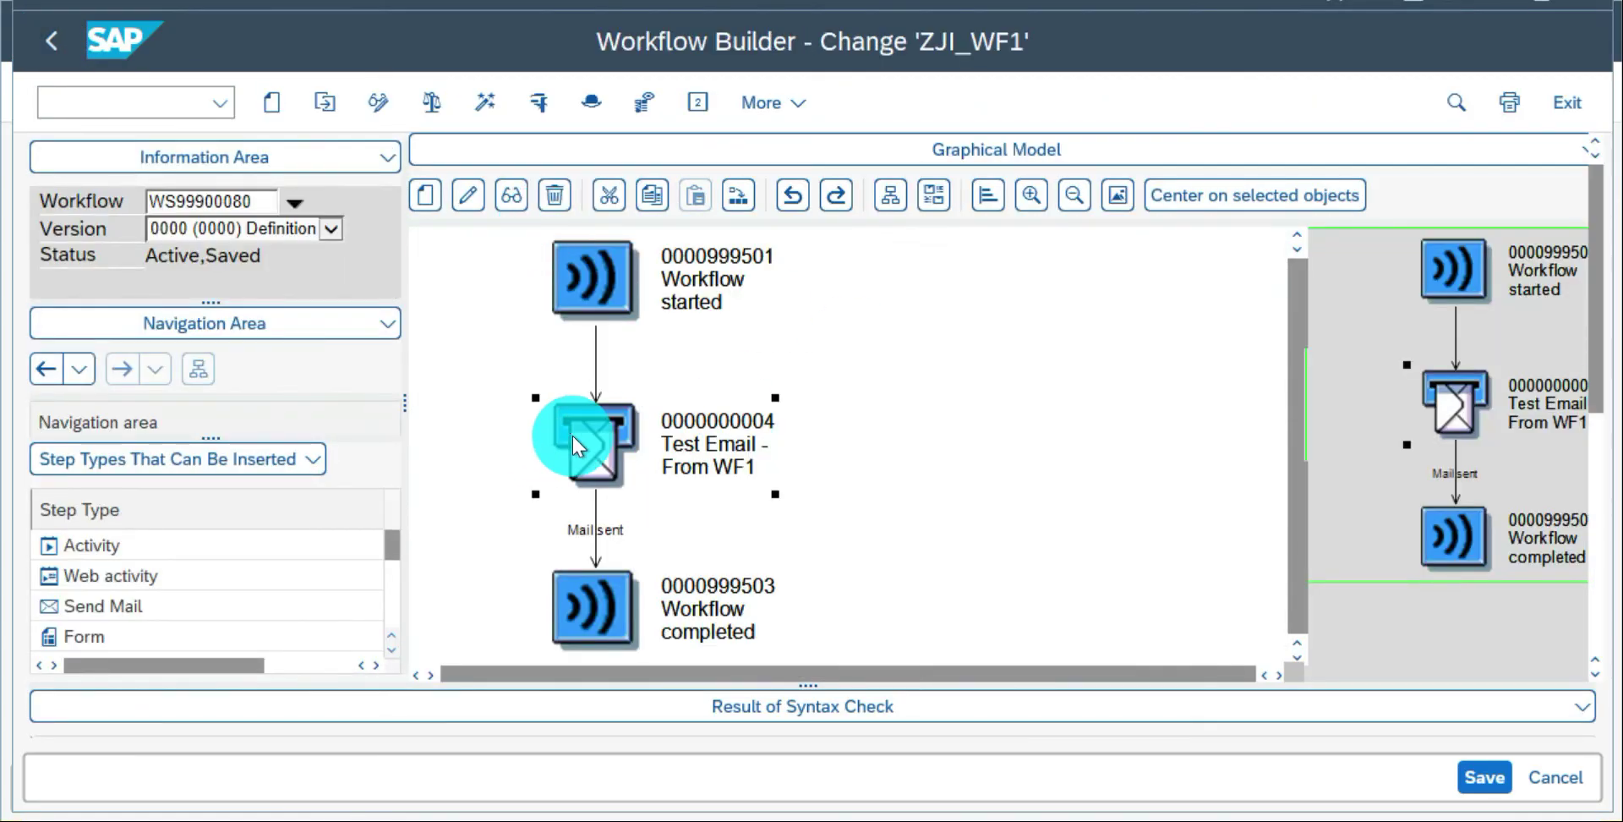
left_click(1114, 379)
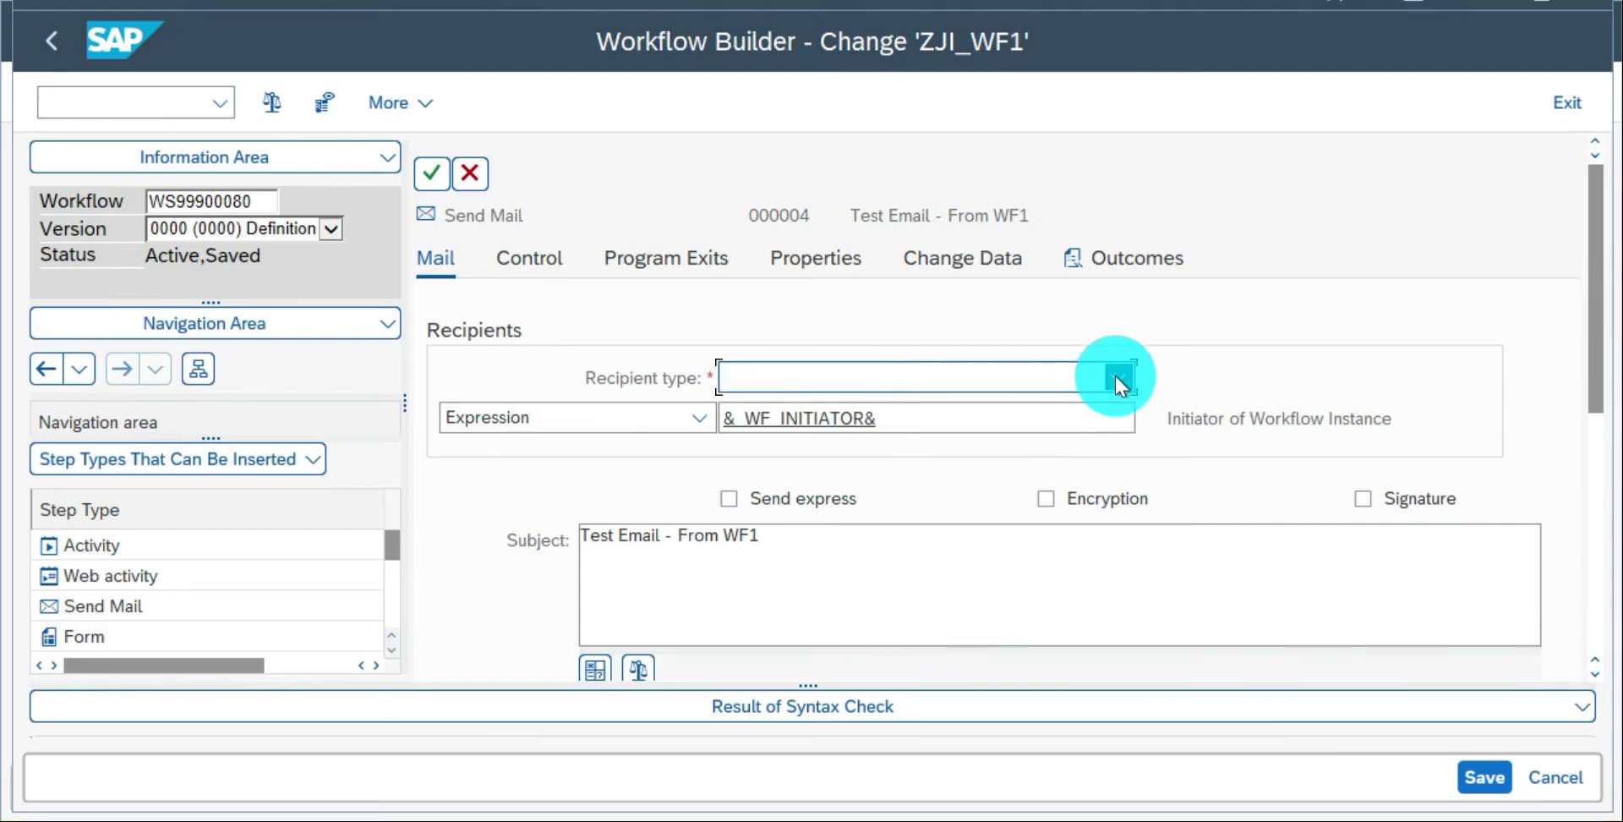
left_click(875, 418)
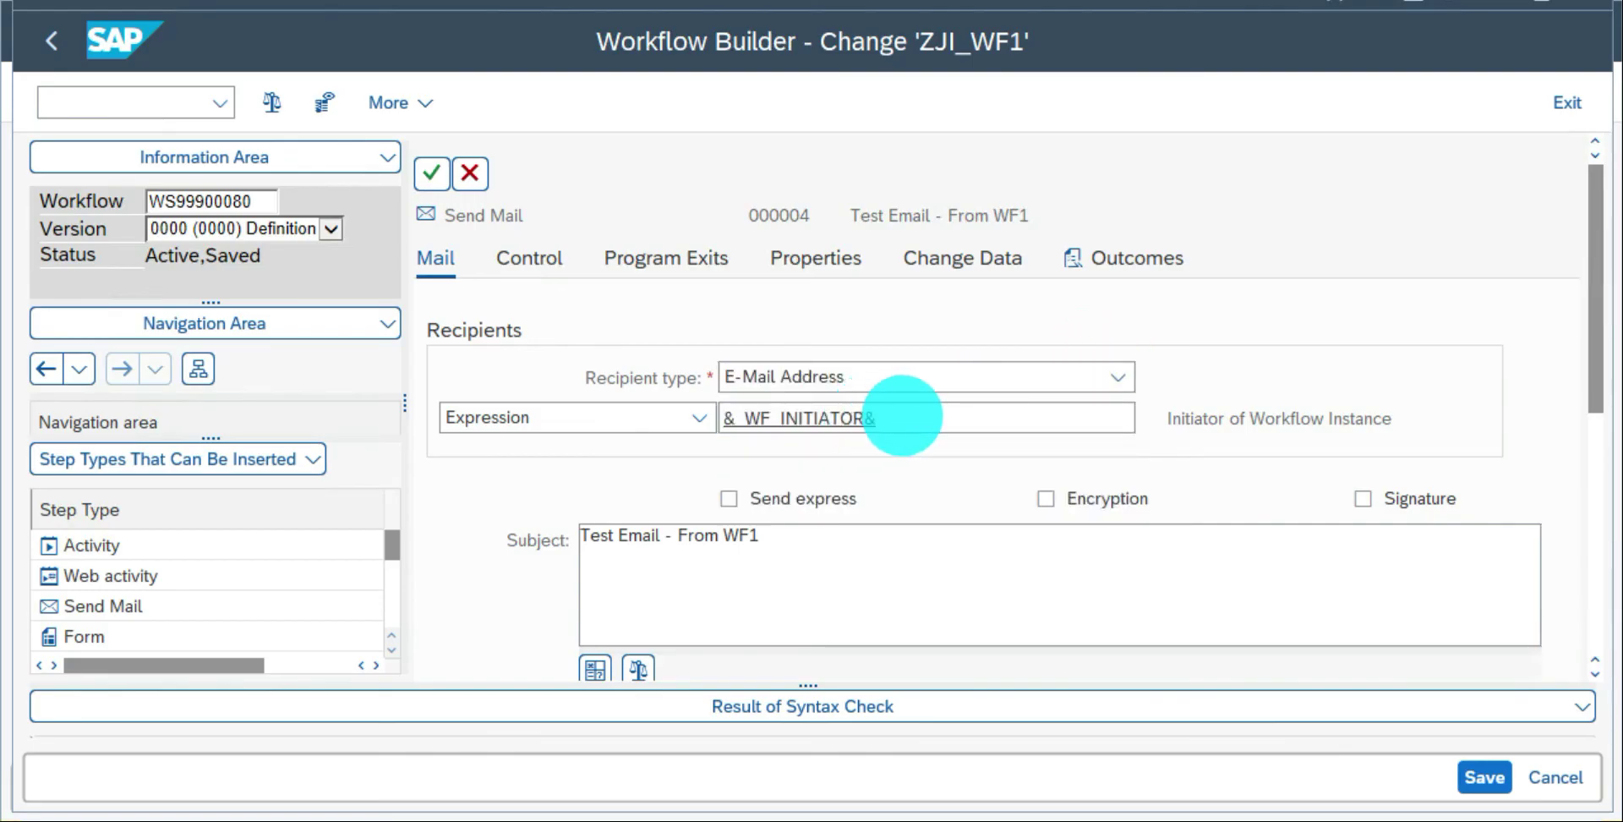
left_click(909, 420)
type("123")
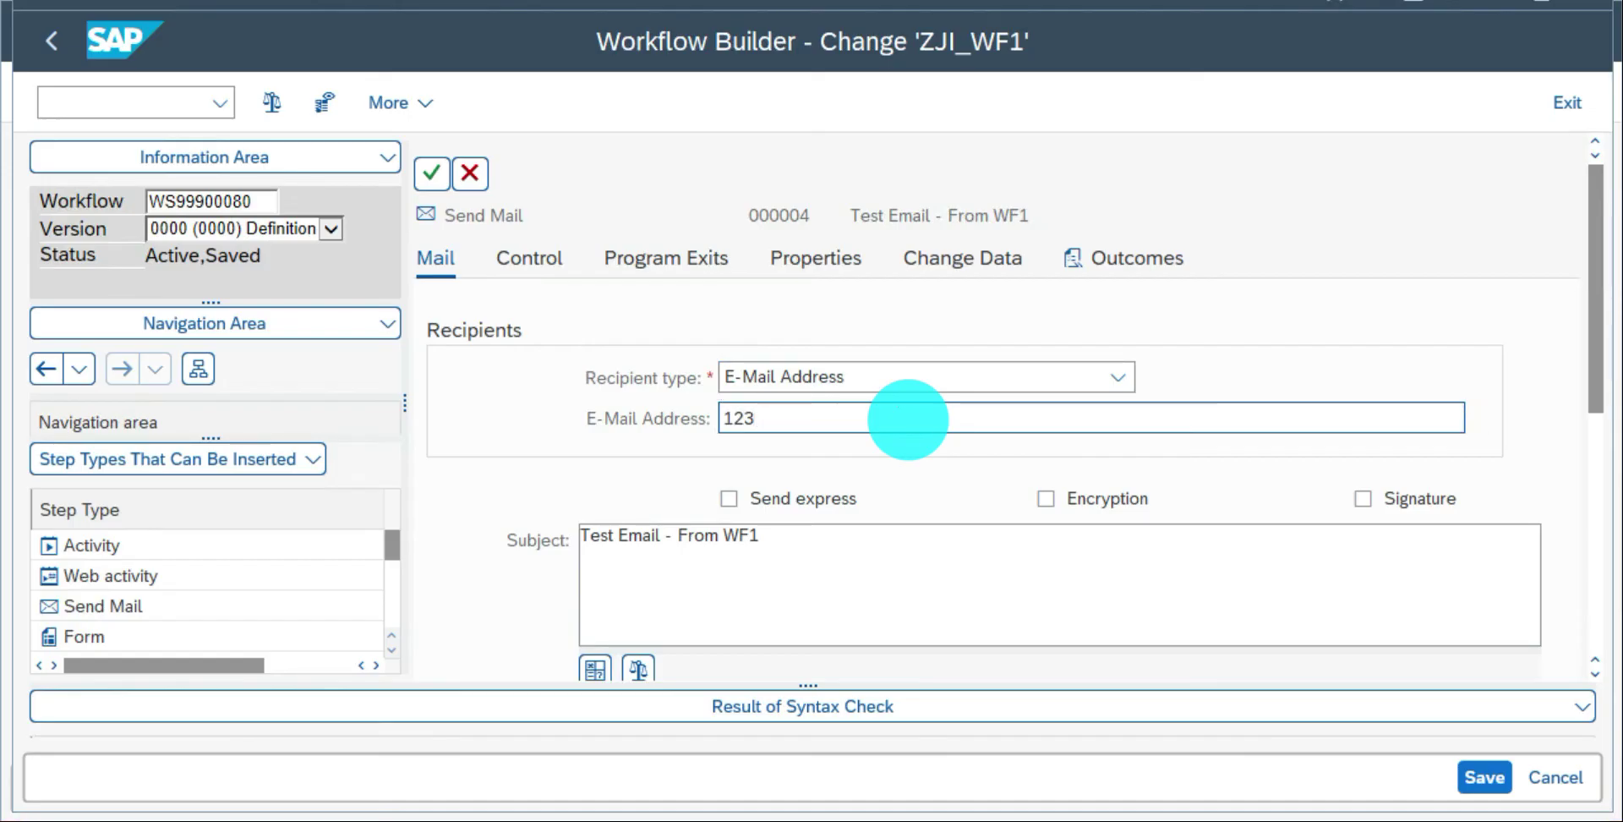
key("ctrl+s")
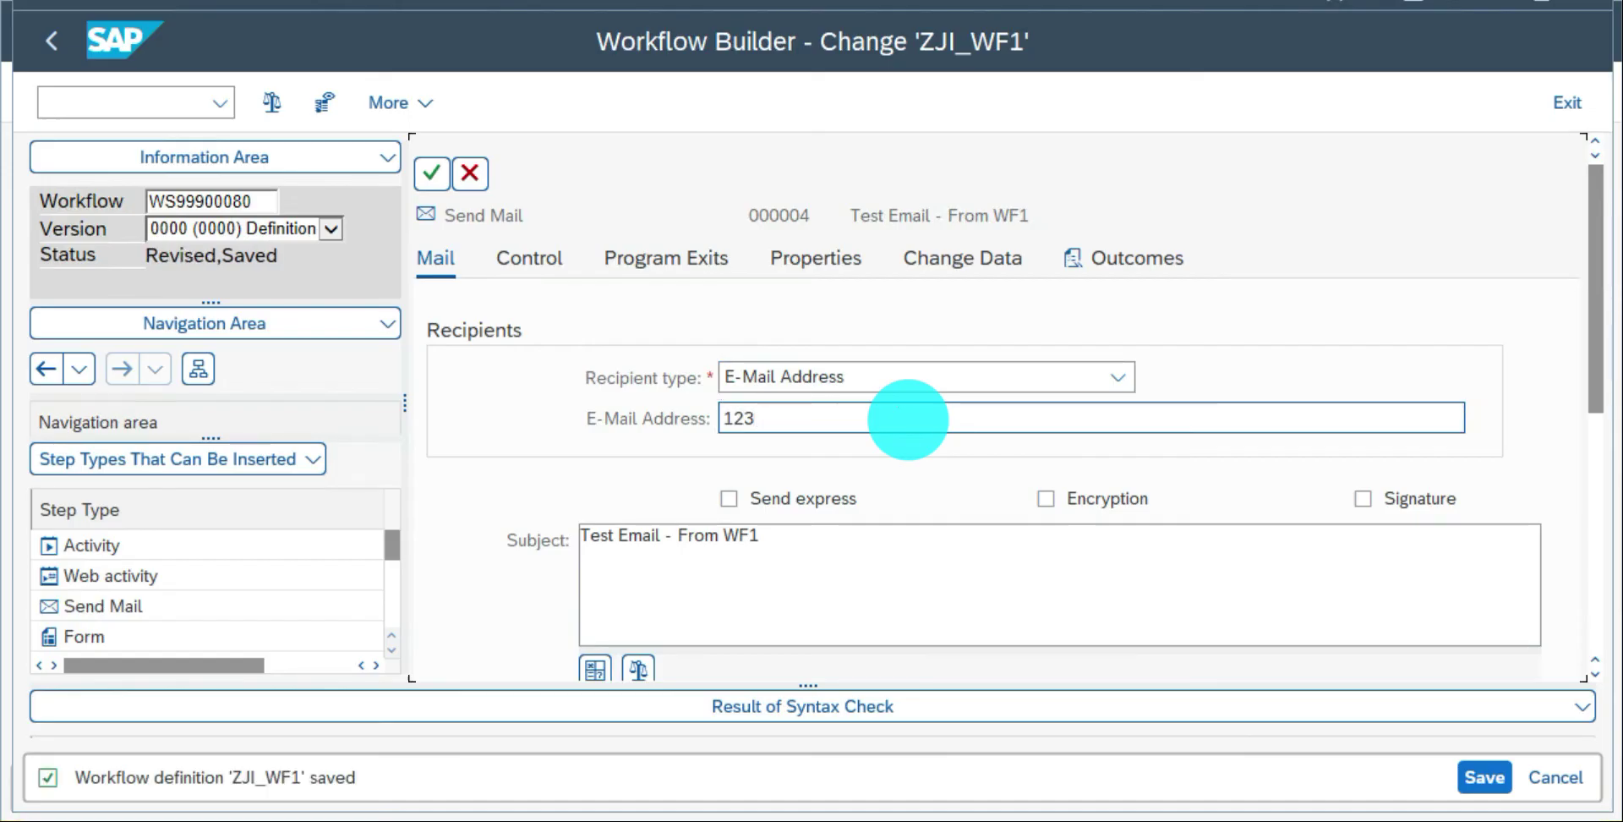
left_click(436, 175)
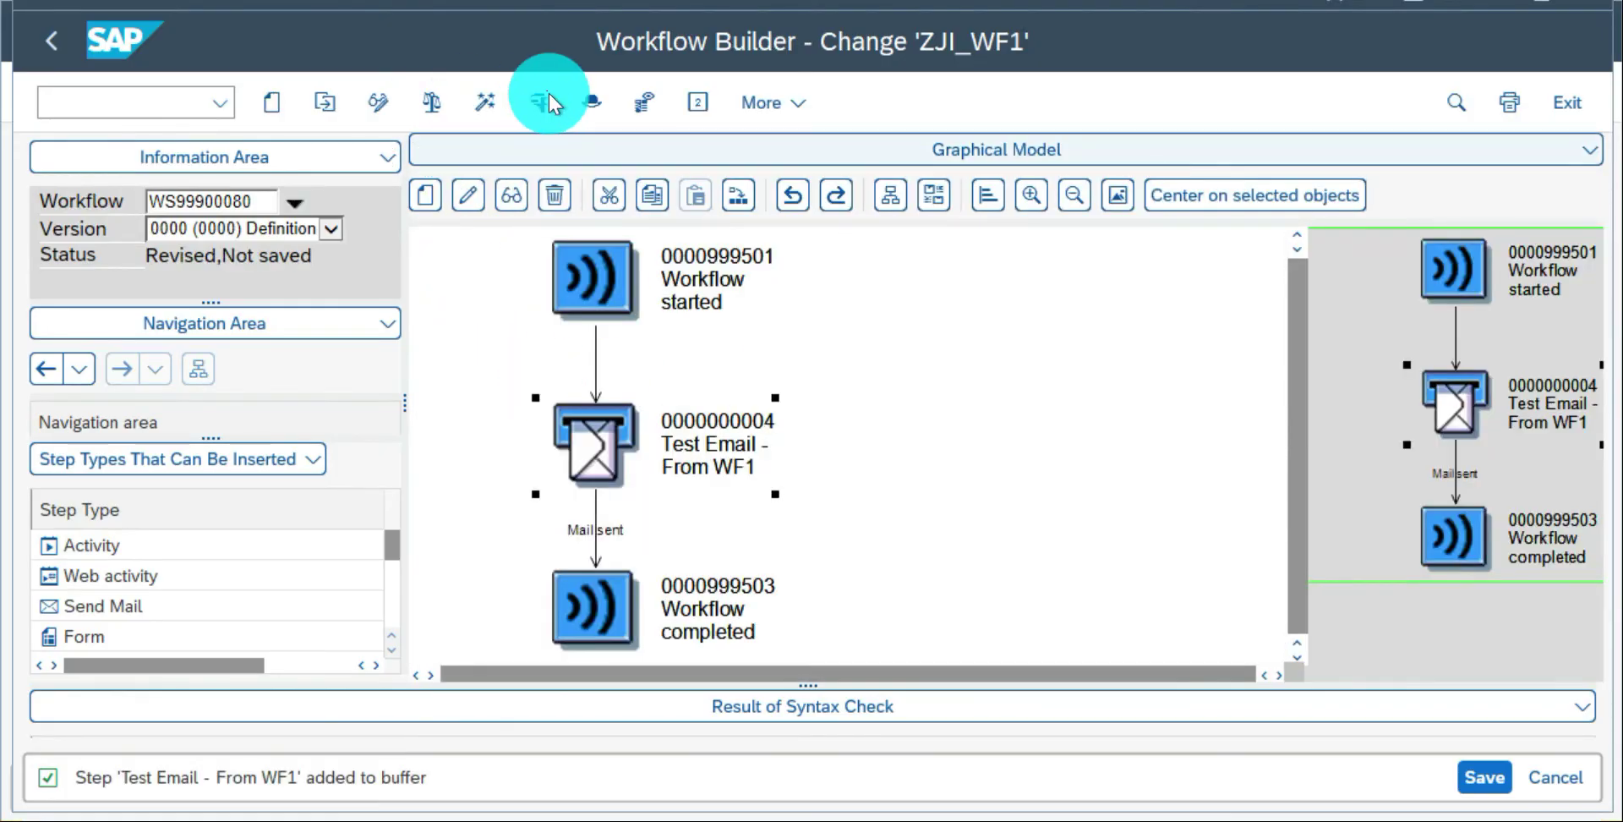
Activate the changed ZJI_WF1 workflow, run a test of it and check the Send Mail step in the graphical workflow log.
left_click(534, 100)
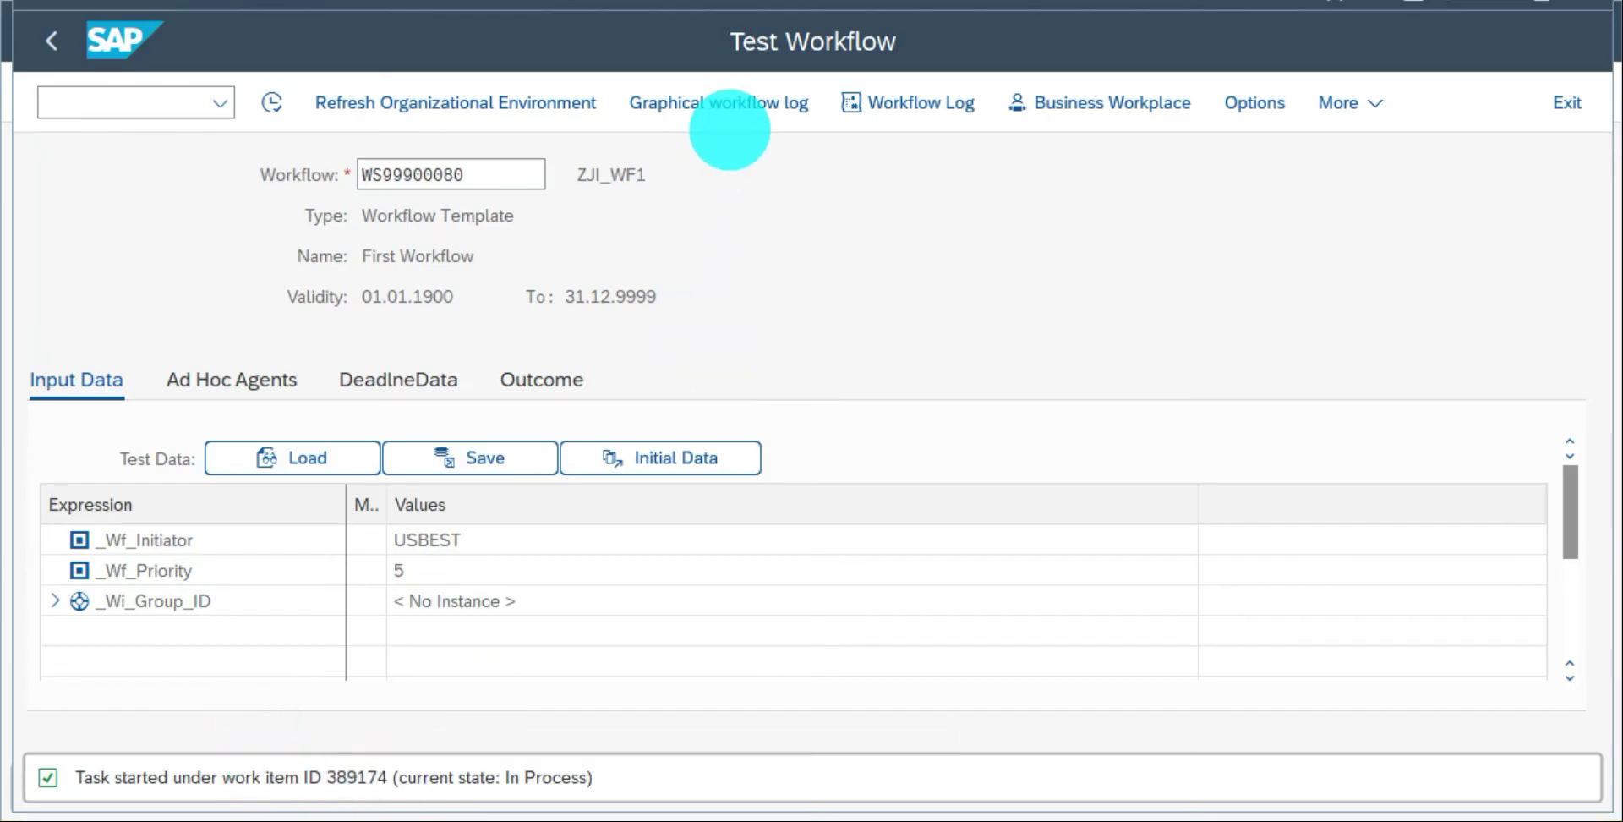
left_click(707, 101)
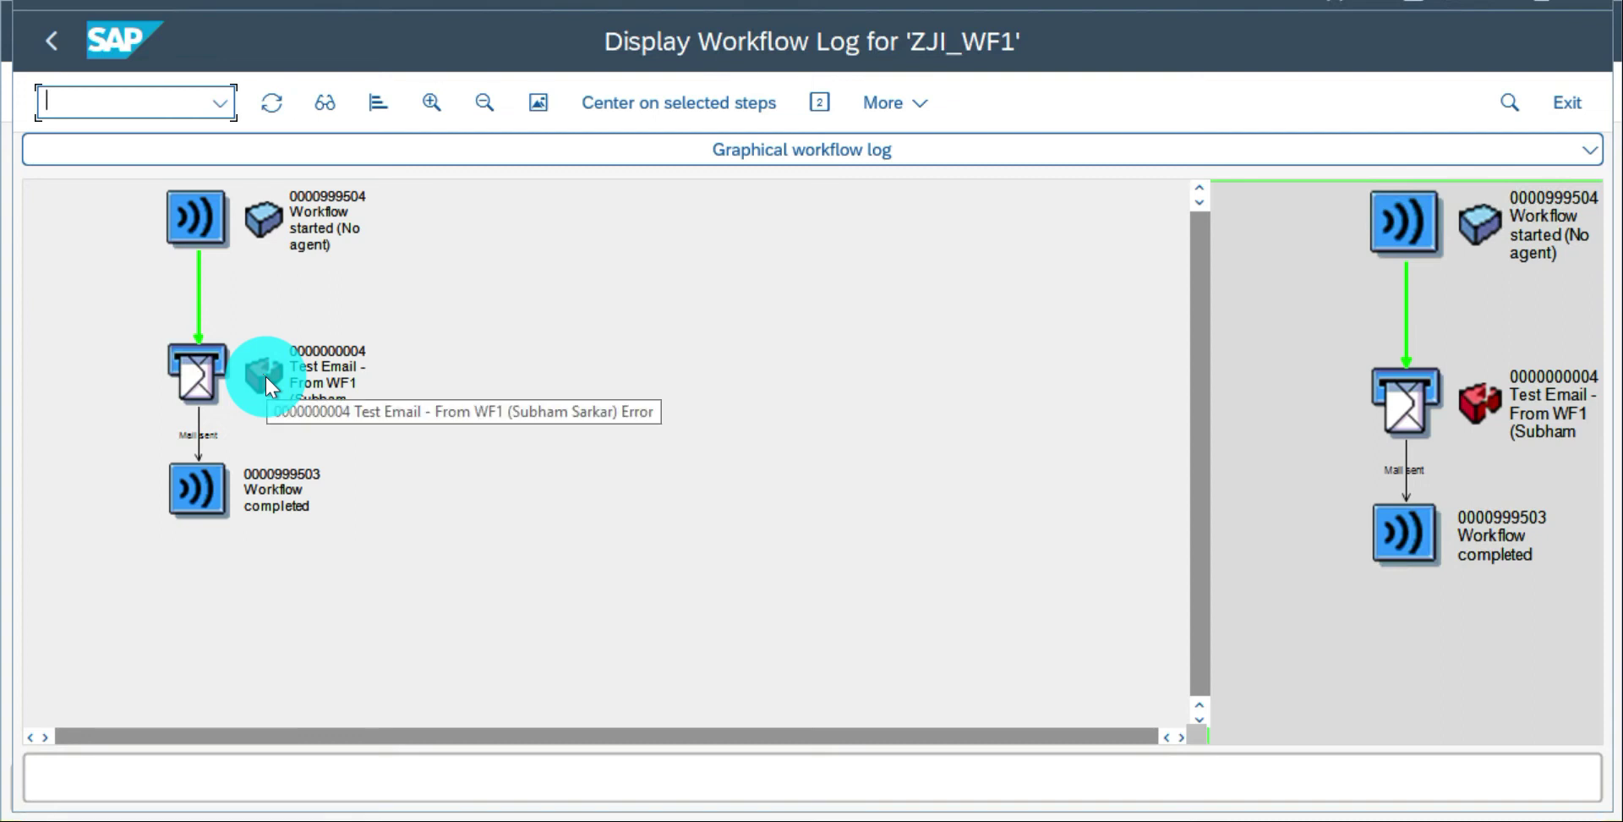
left_click(52, 38)
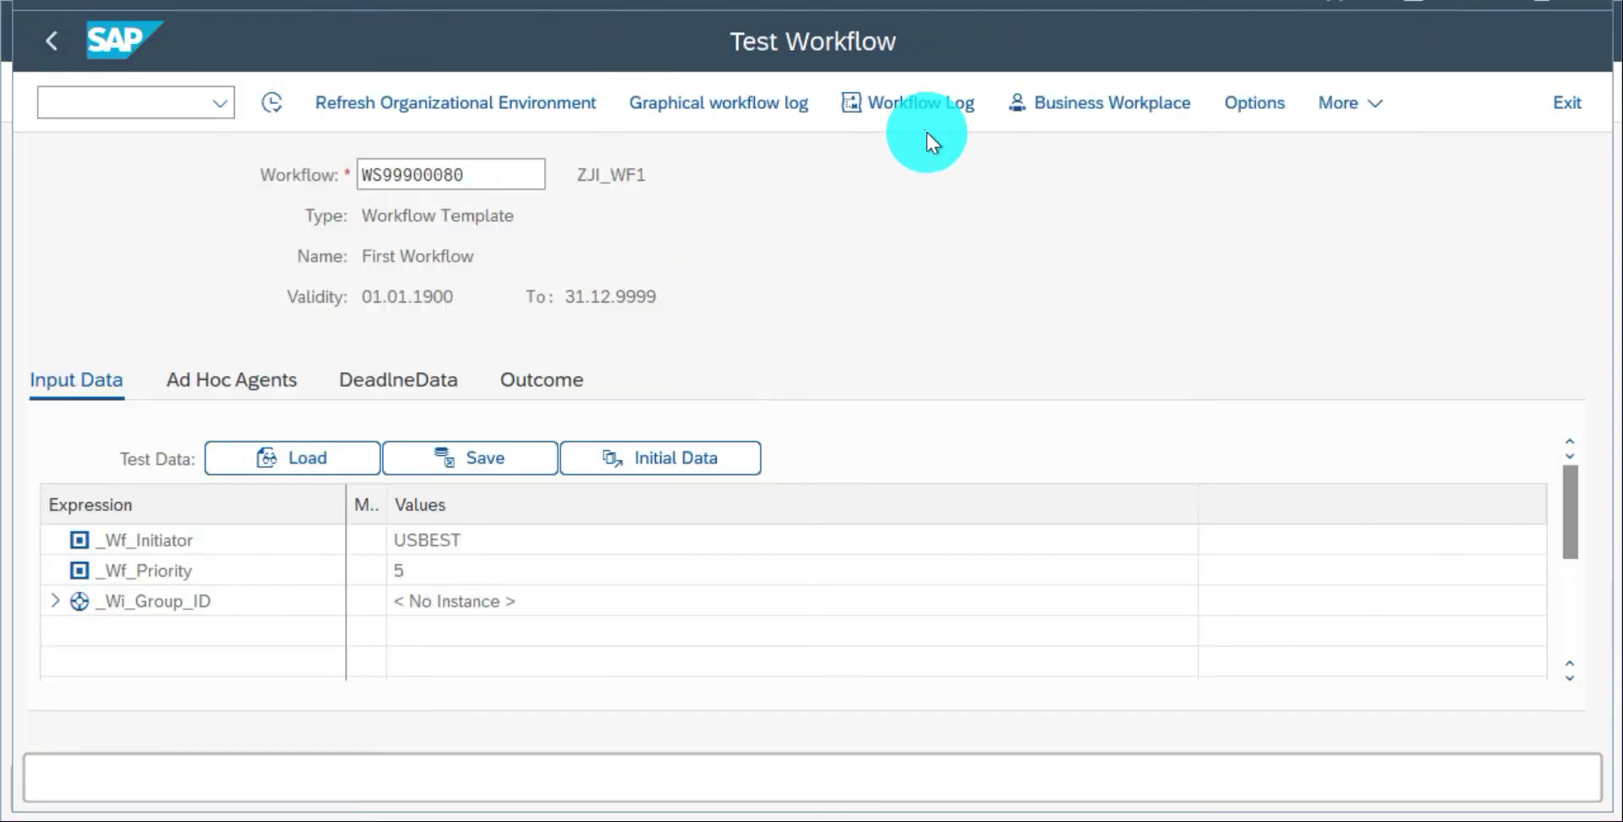
Check the status of each entry in the test run's workflow log and return to the Workflow Builder.
left_click(920, 103)
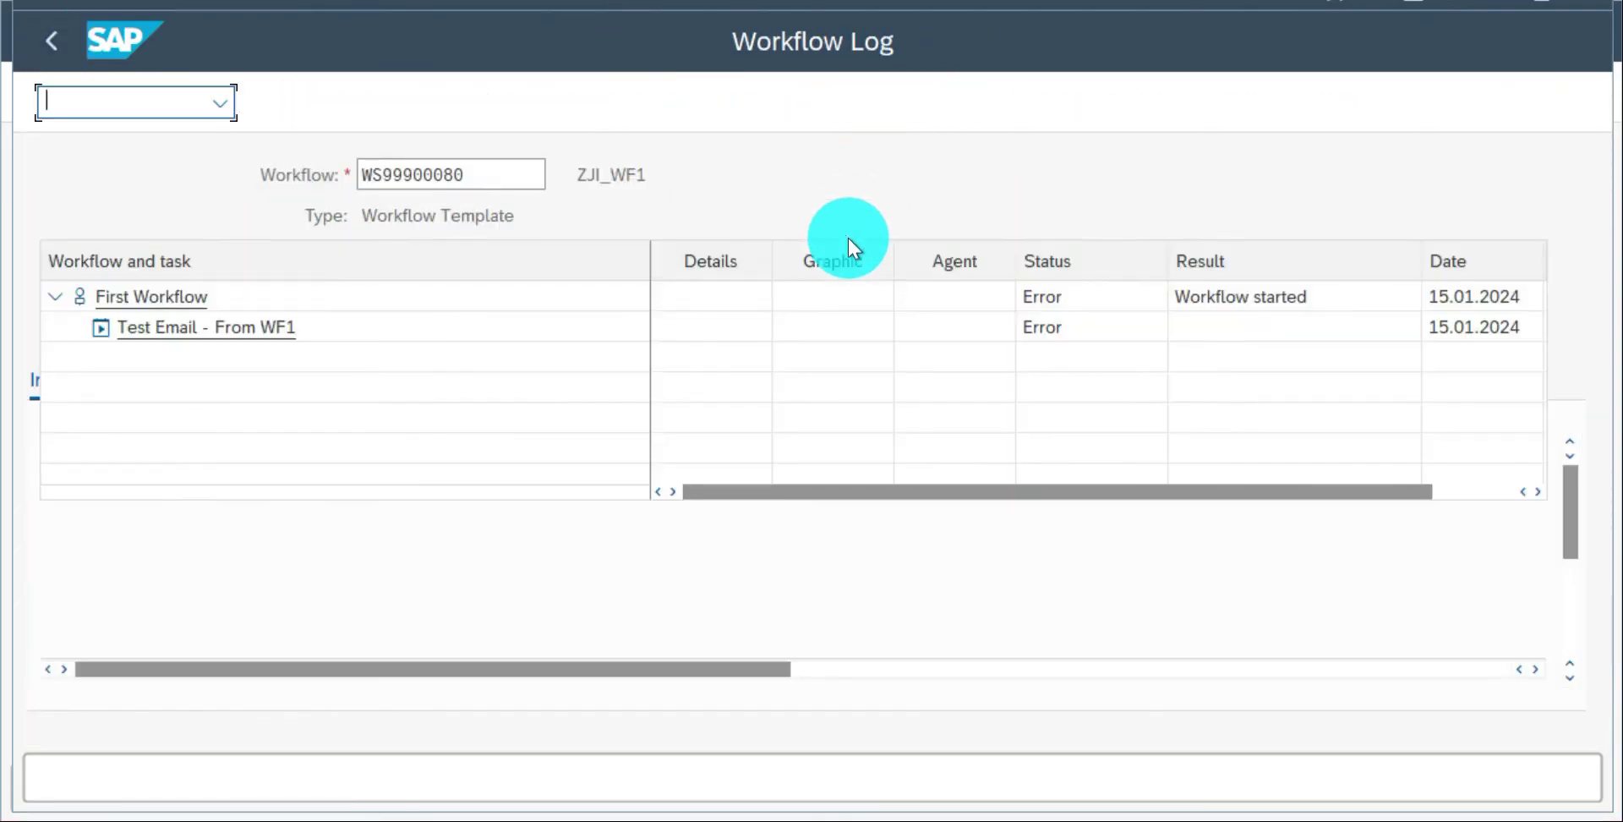
left_click(1100, 302)
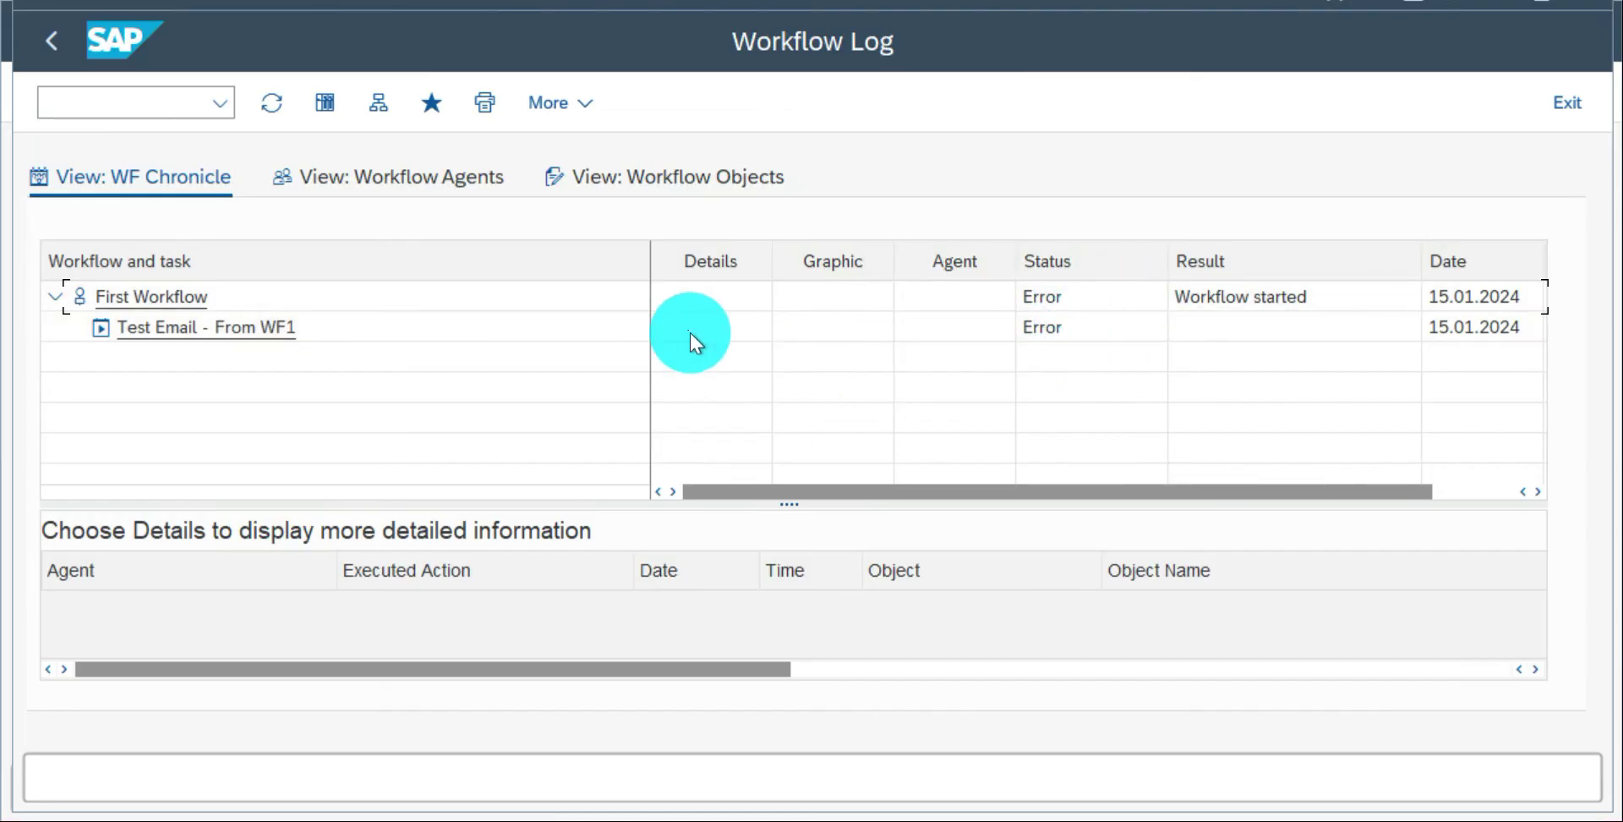
key("F3")
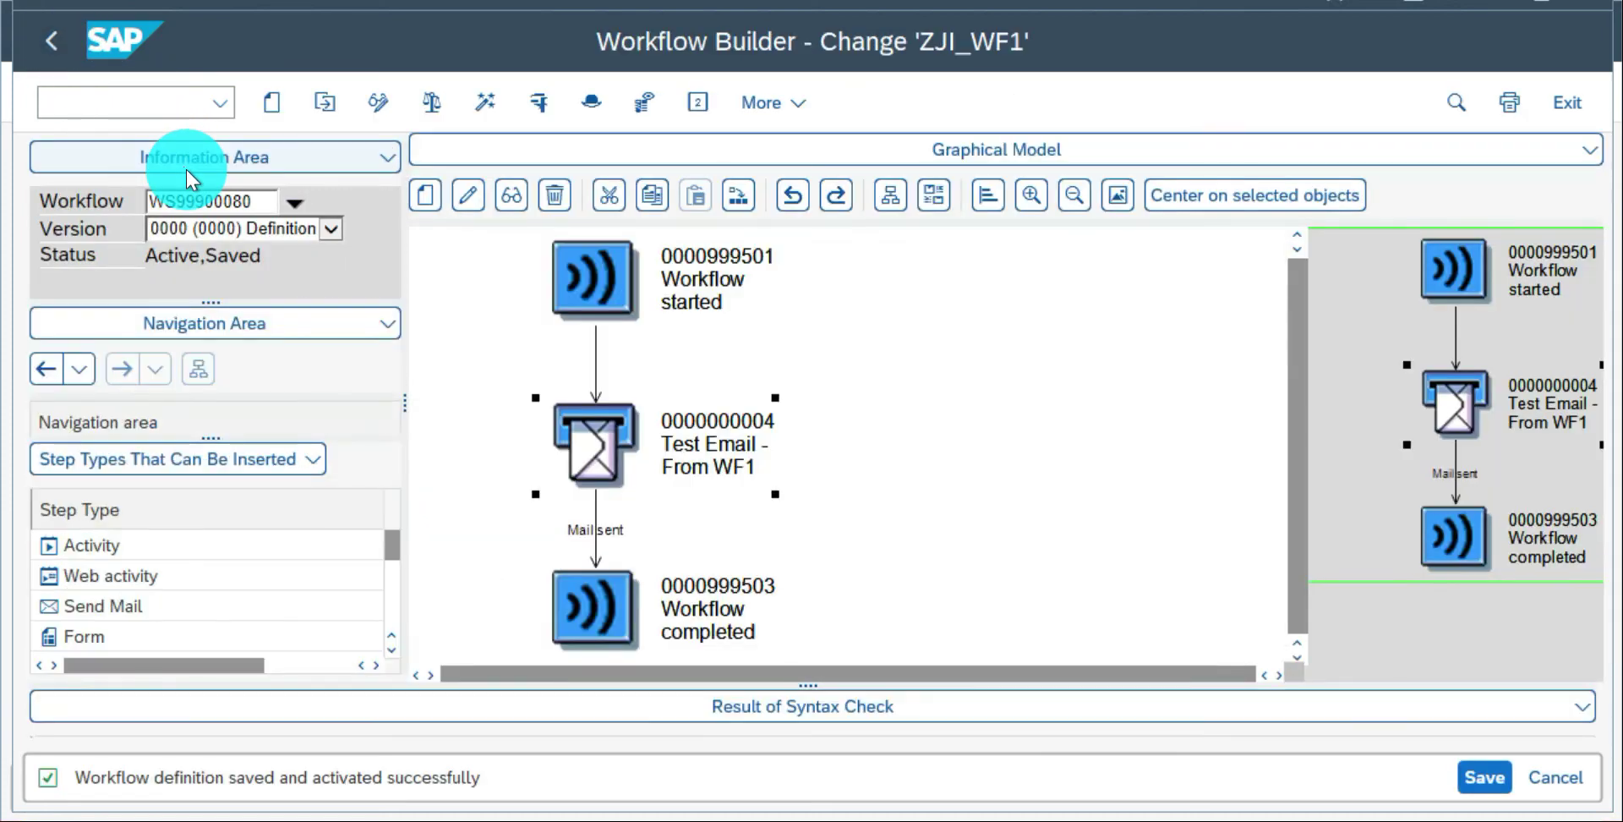
Create a new workflow and set its abbreviation to ZJI_WF2.
left_click(269, 102)
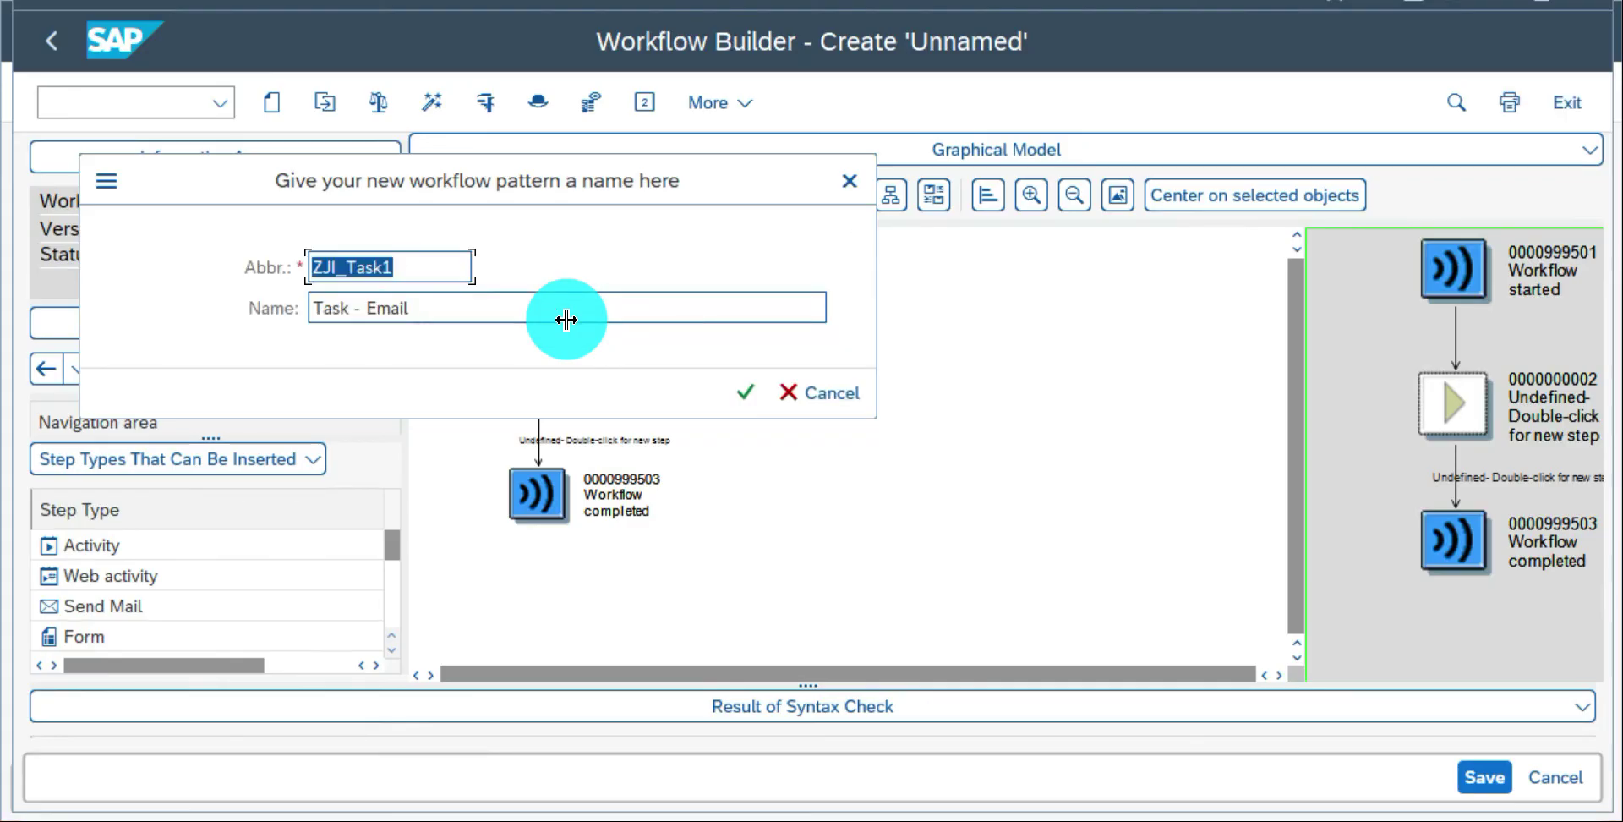
key("Right")
key("BackSpace")
key("BackSpace")
key("BackSpace")
key("BackSpace")
key("BackSpace")
key("BackSpace")
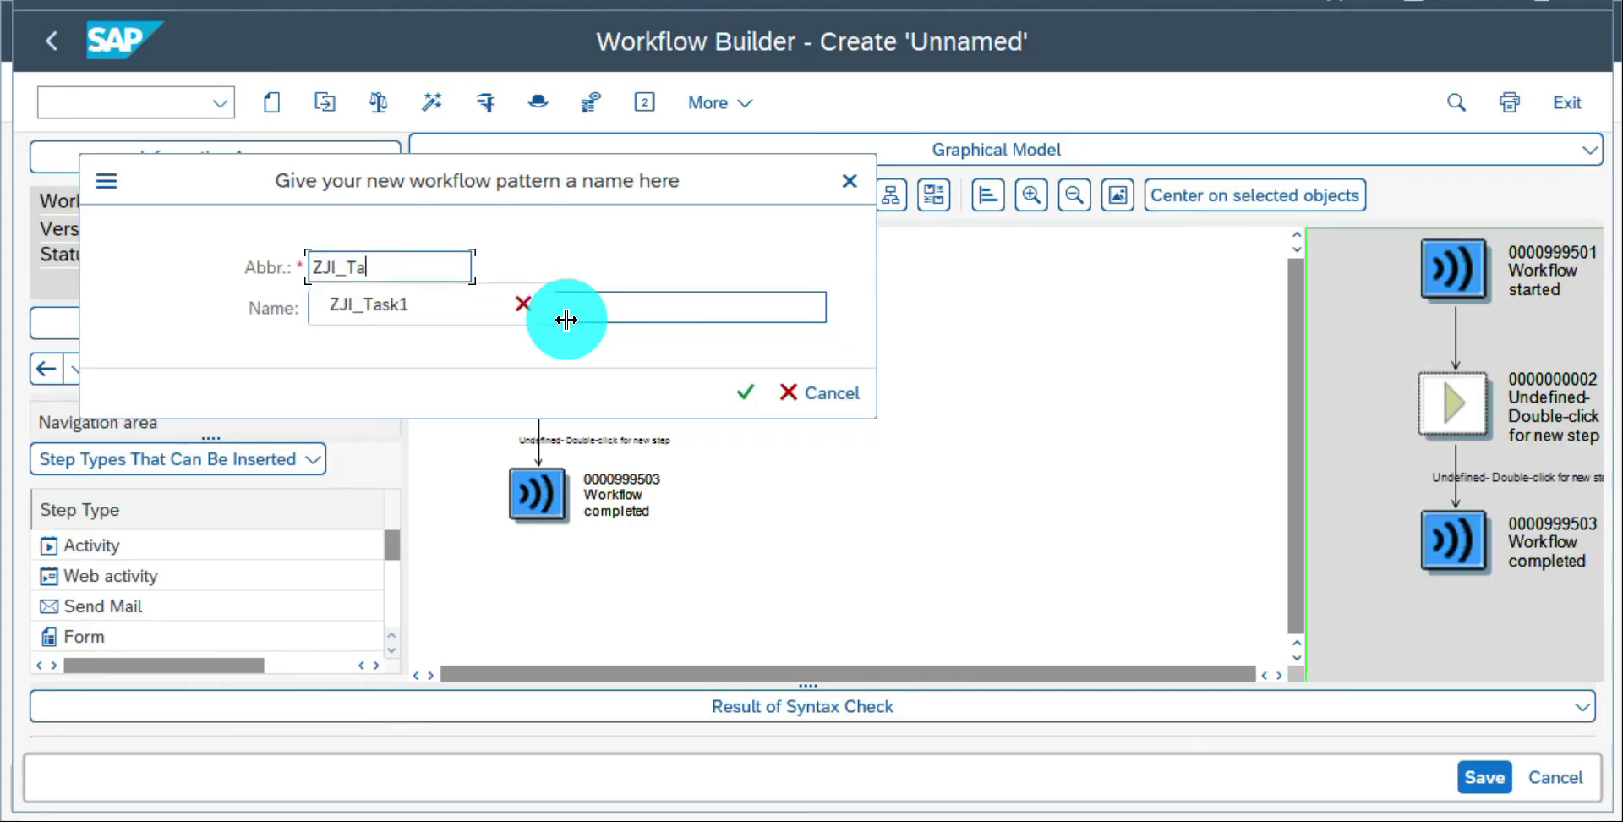
key("Down")
key("Down")
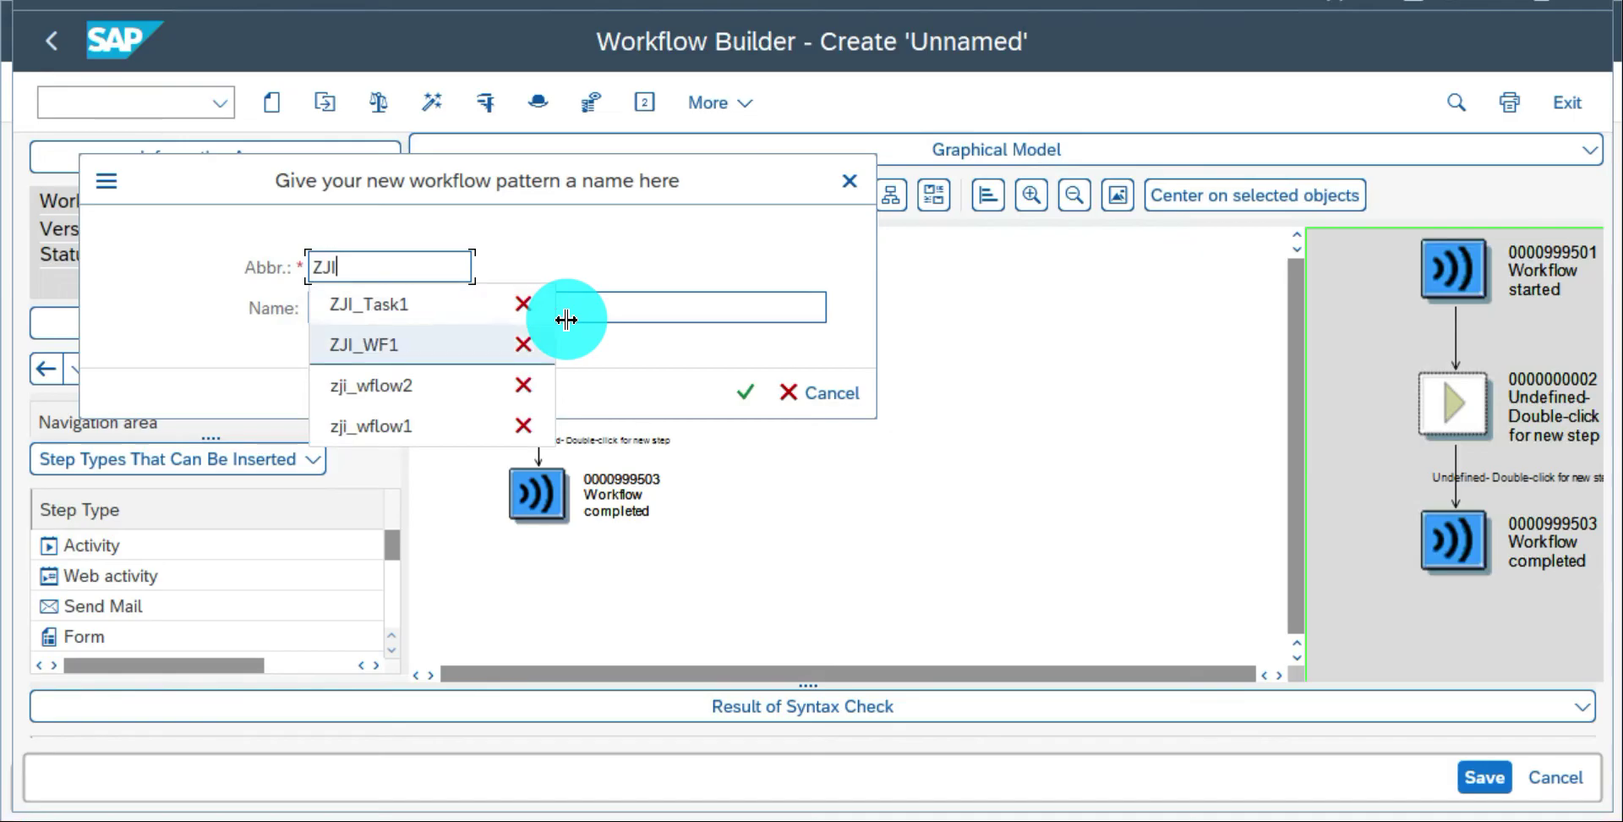
key("Return")
key("BackSpace")
type("2")
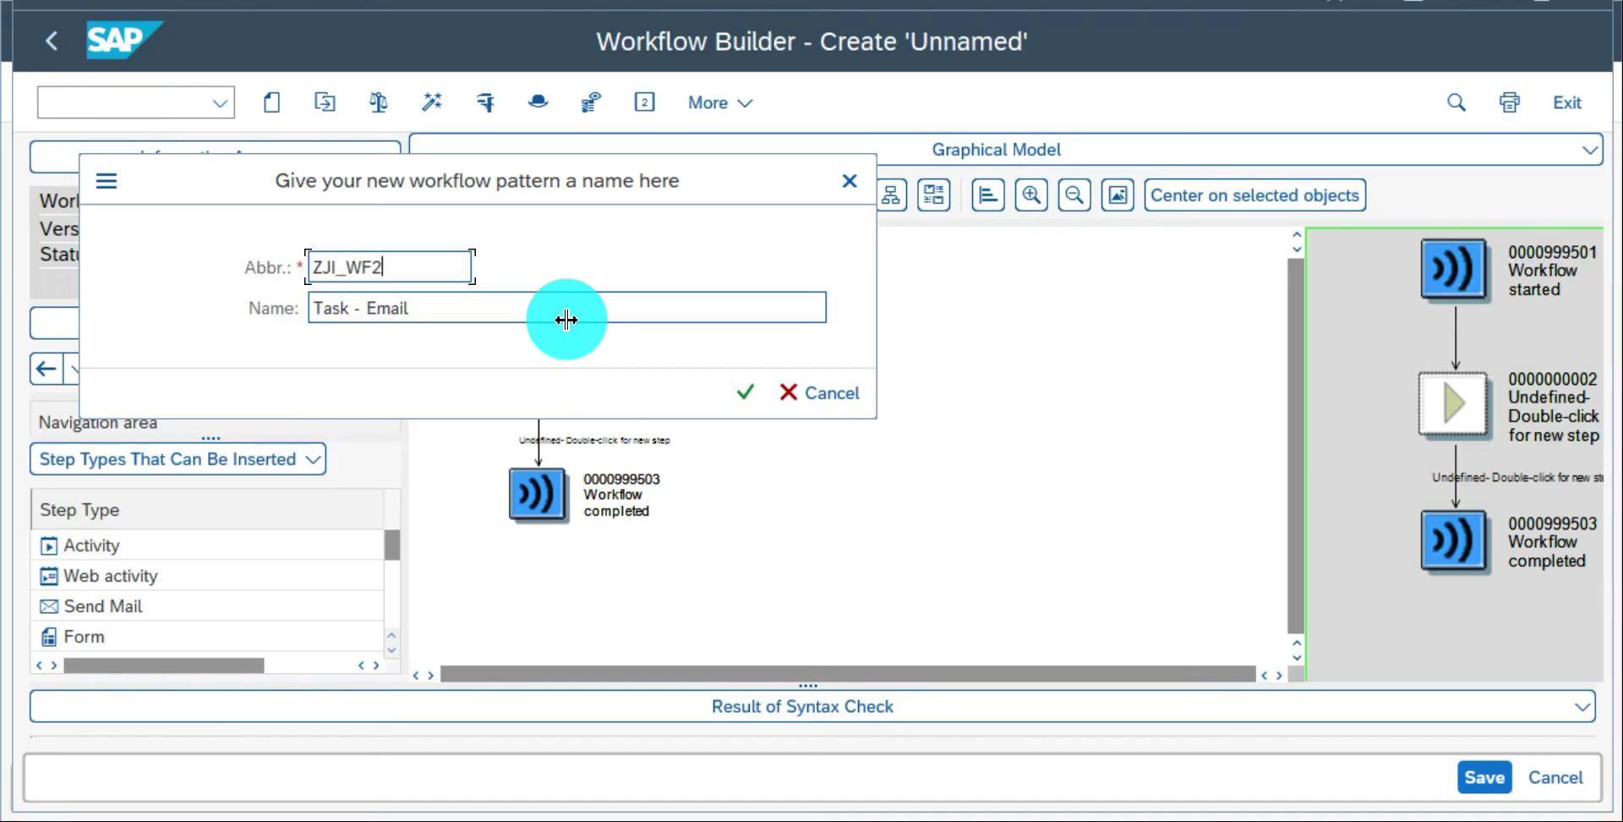
Name the new workflow "Task - Email with user decision" and save it as a local object.
key("Tab")
left_click(566, 319)
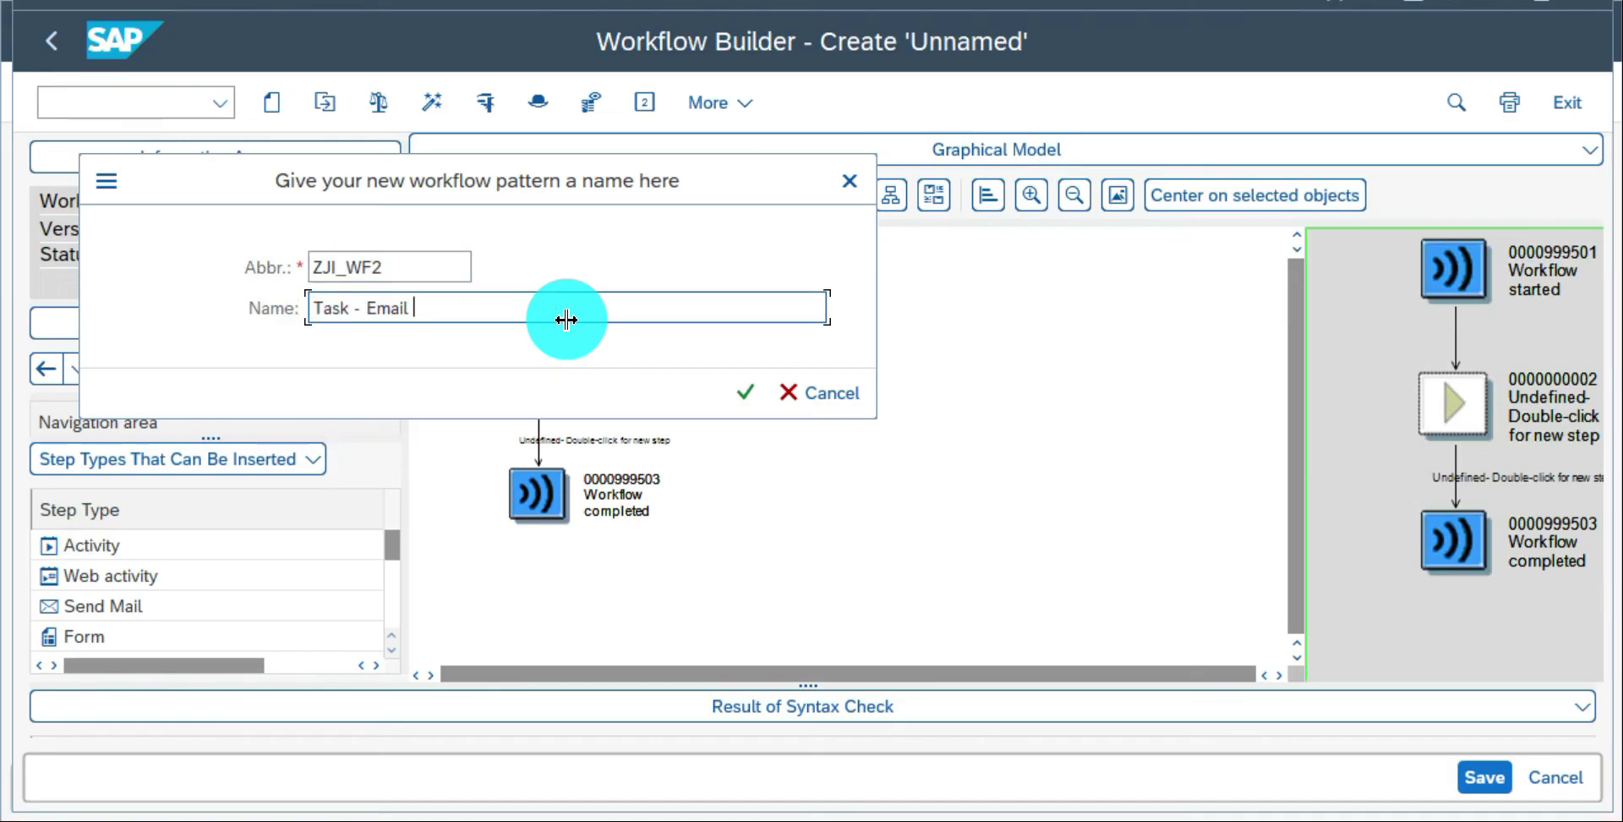
type("with user decisio")
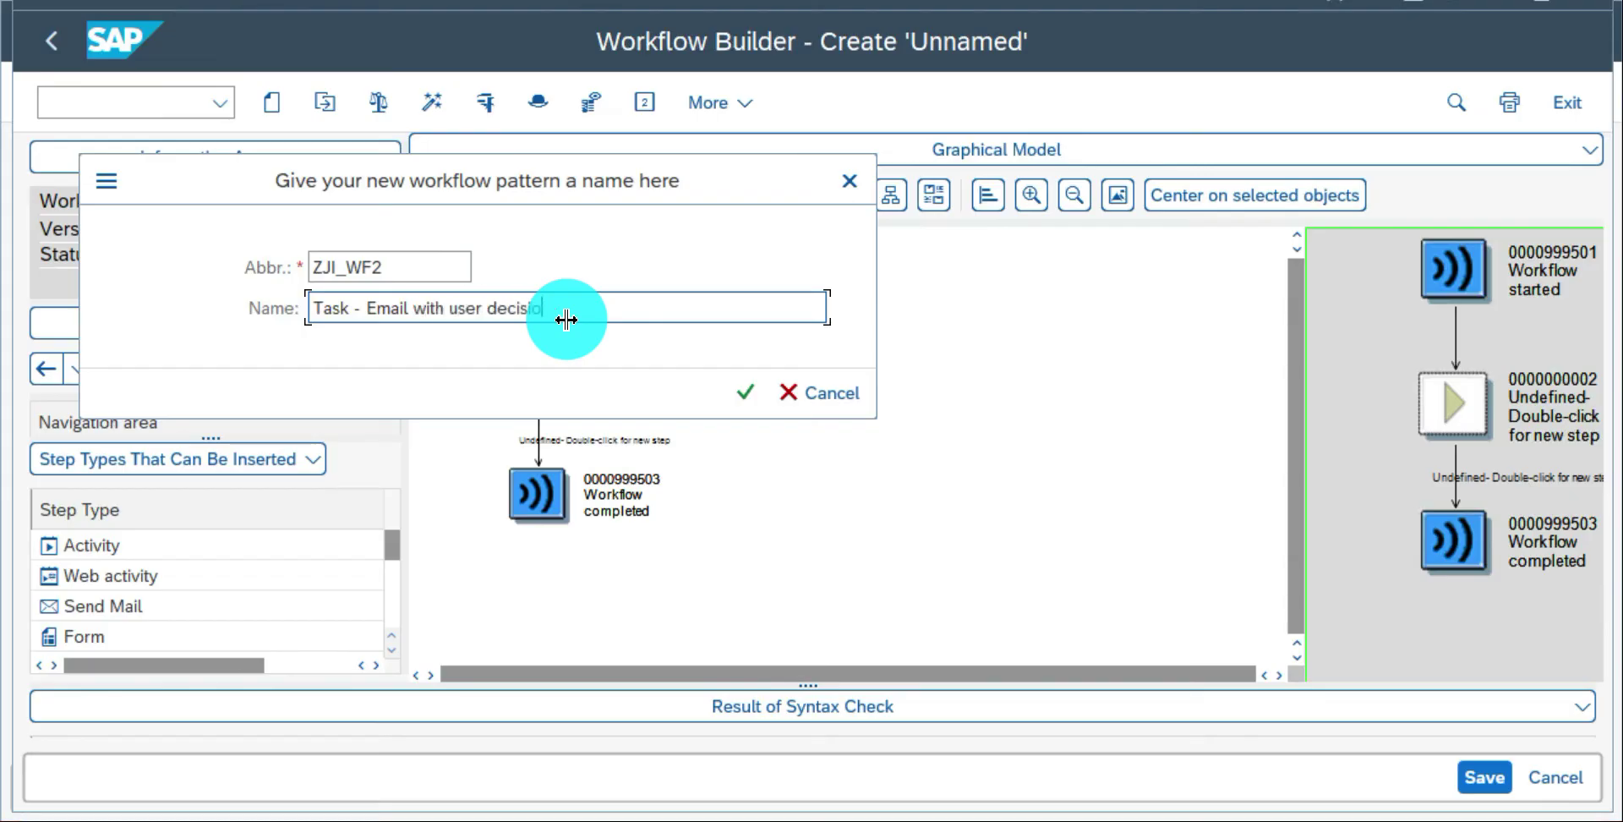
key("Return")
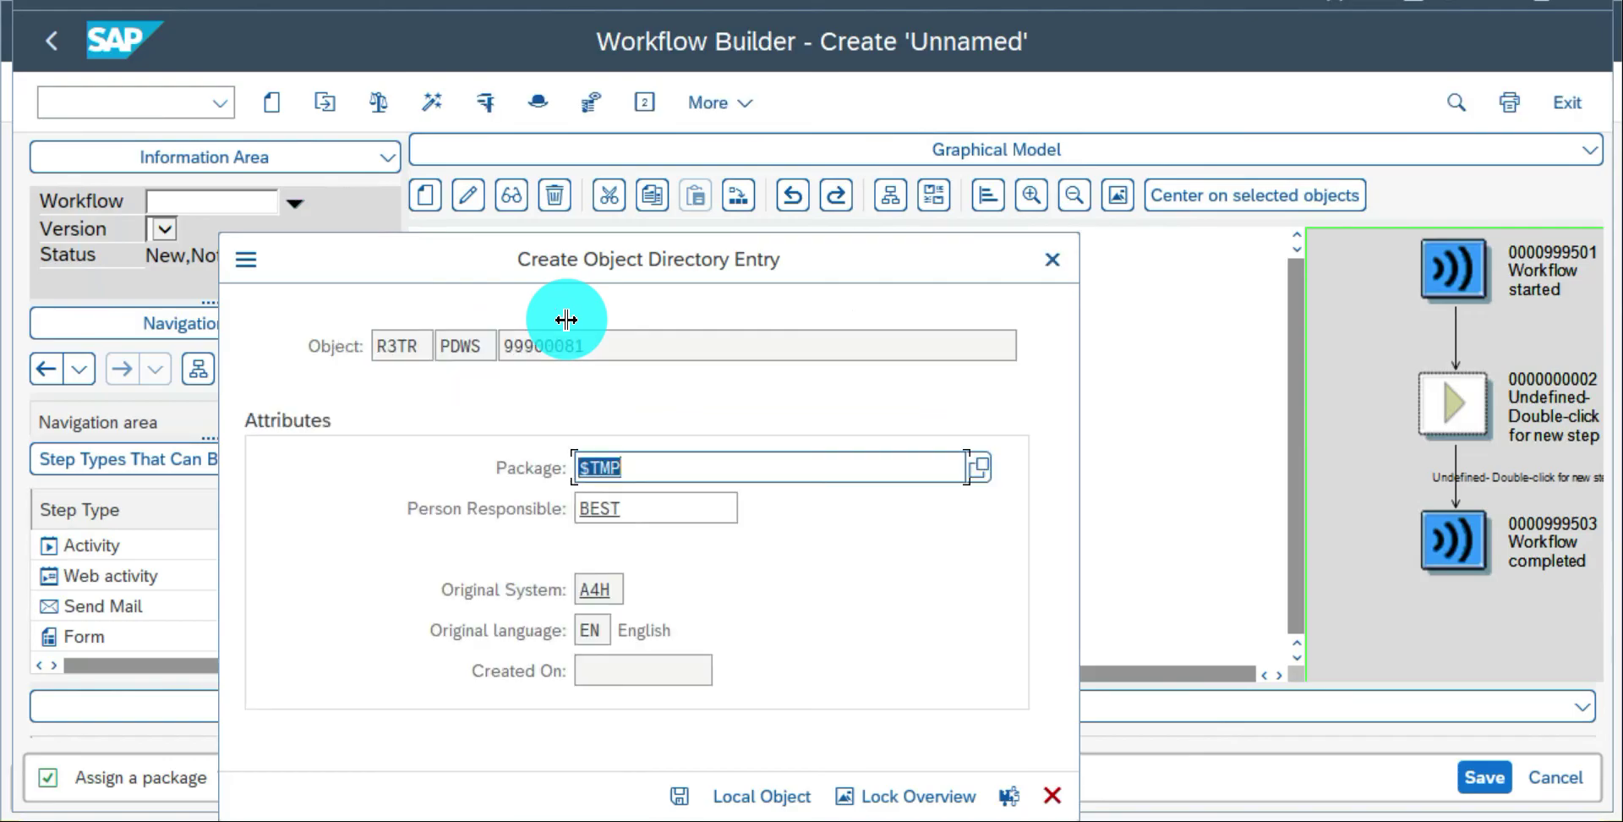
left_click(761, 795)
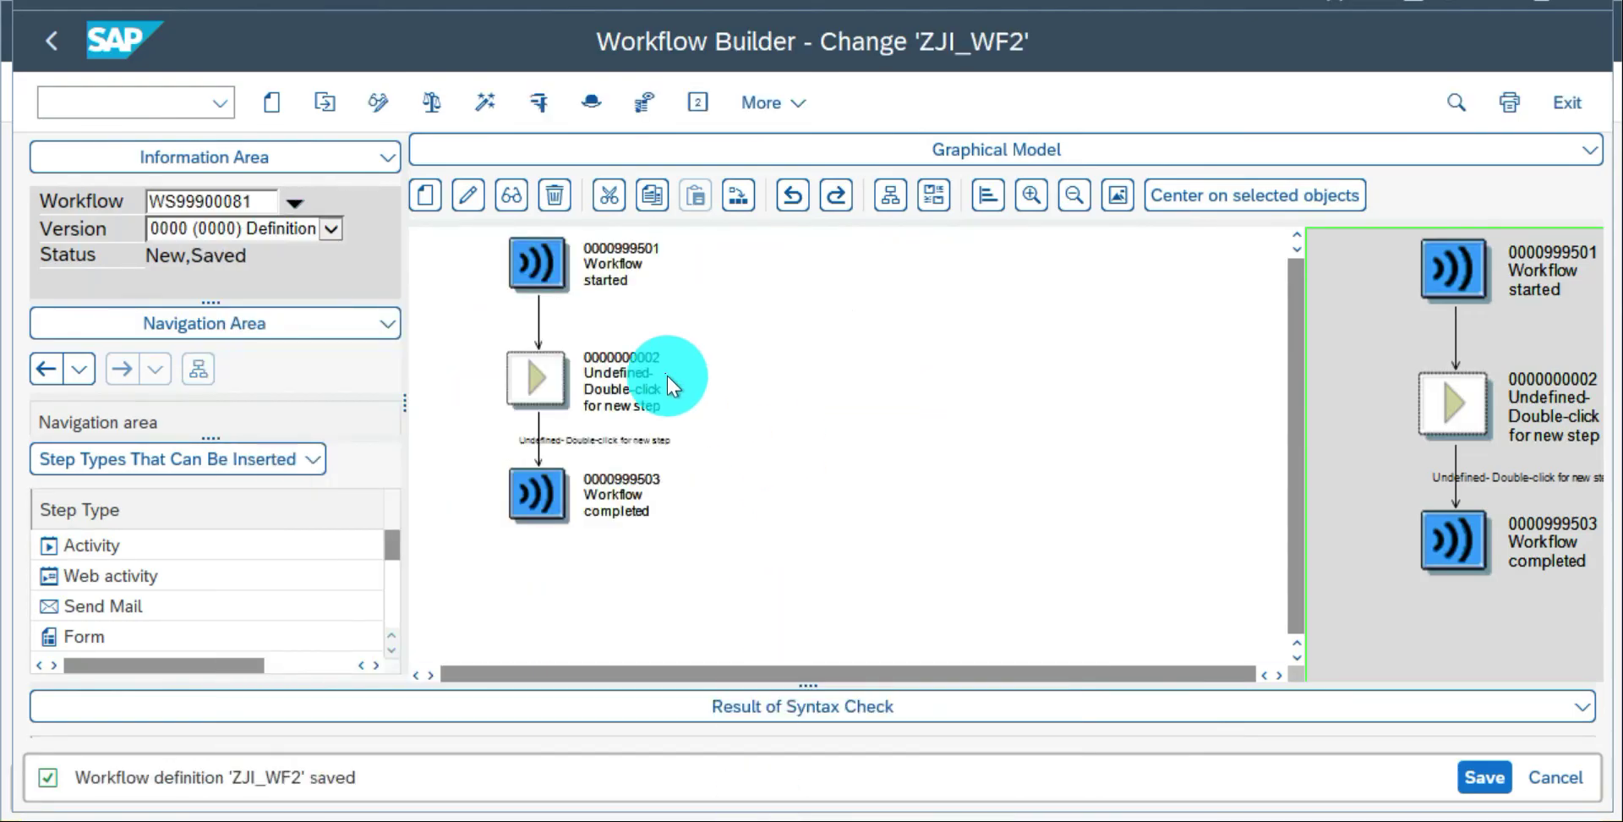
Turn the undefined step into a User Decision step titled "Decision to trigger Email".
double_click(541, 373)
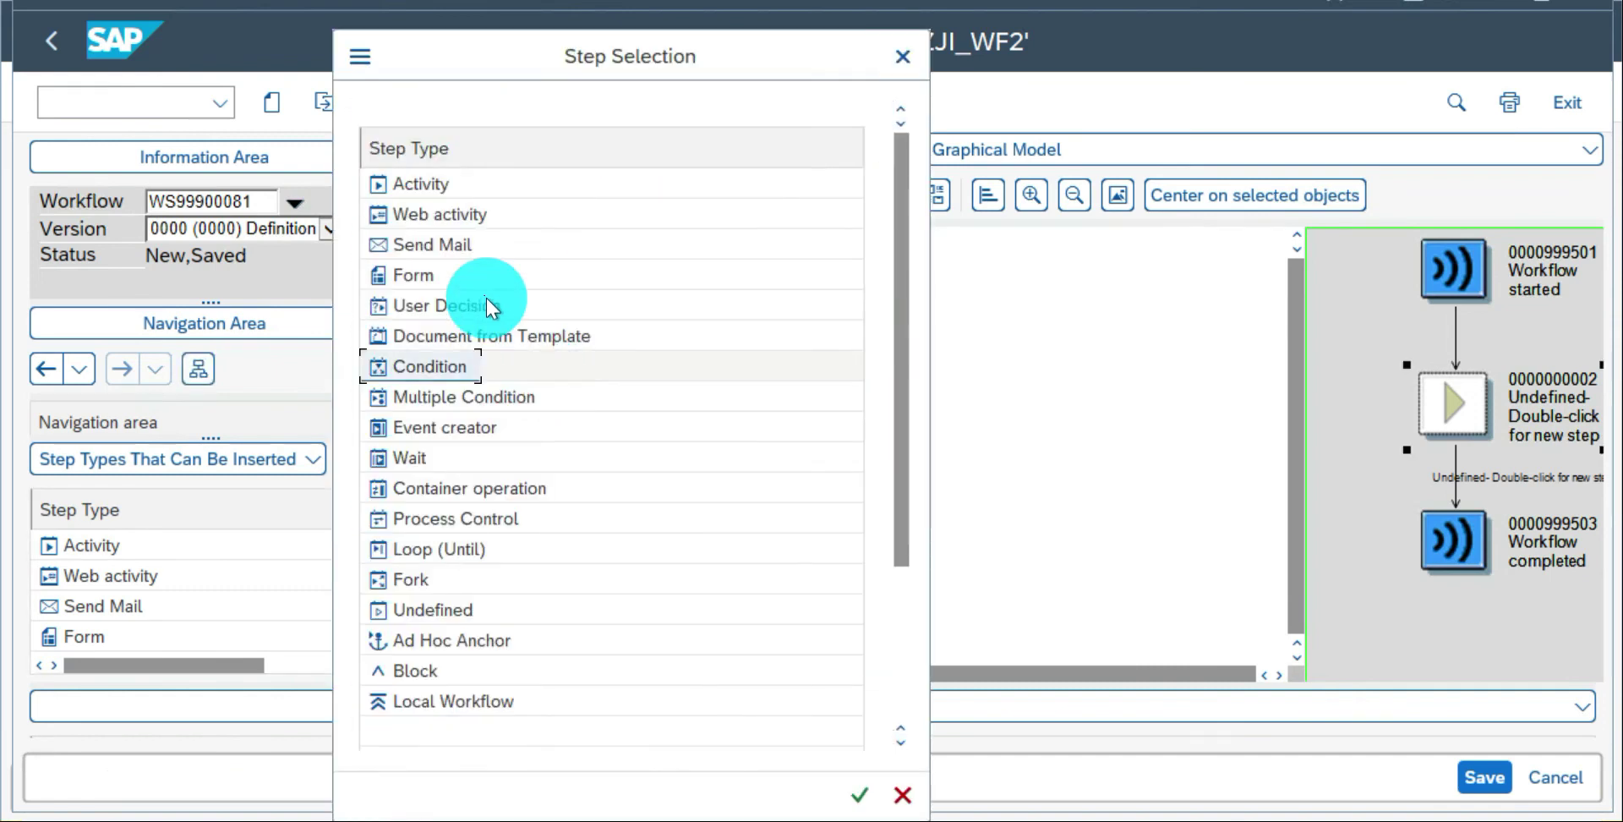
left_click(428, 311)
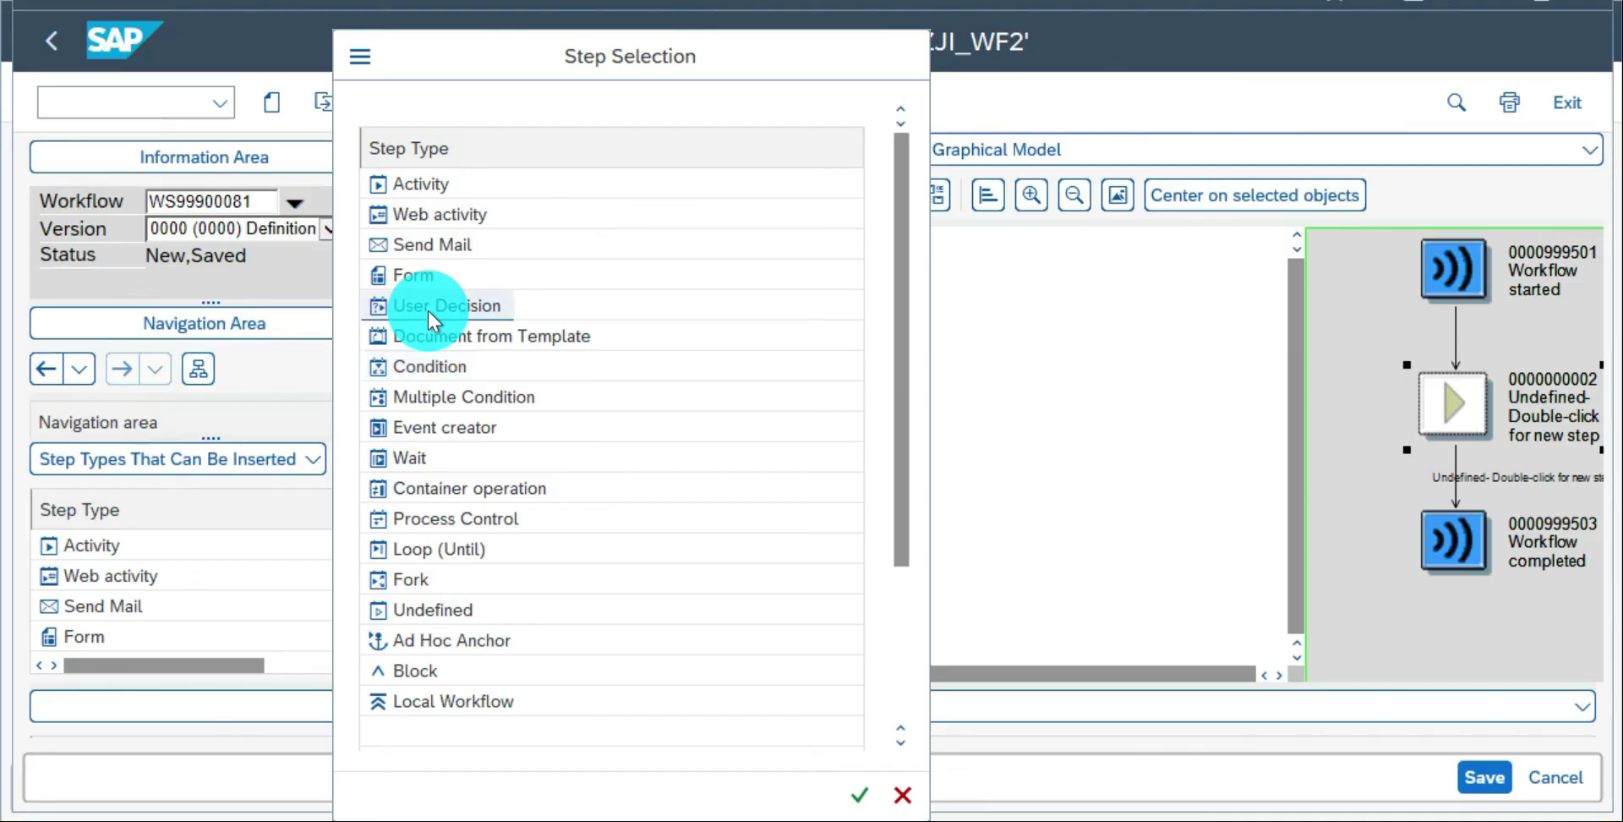
double_click(428, 311)
left_click(683, 341)
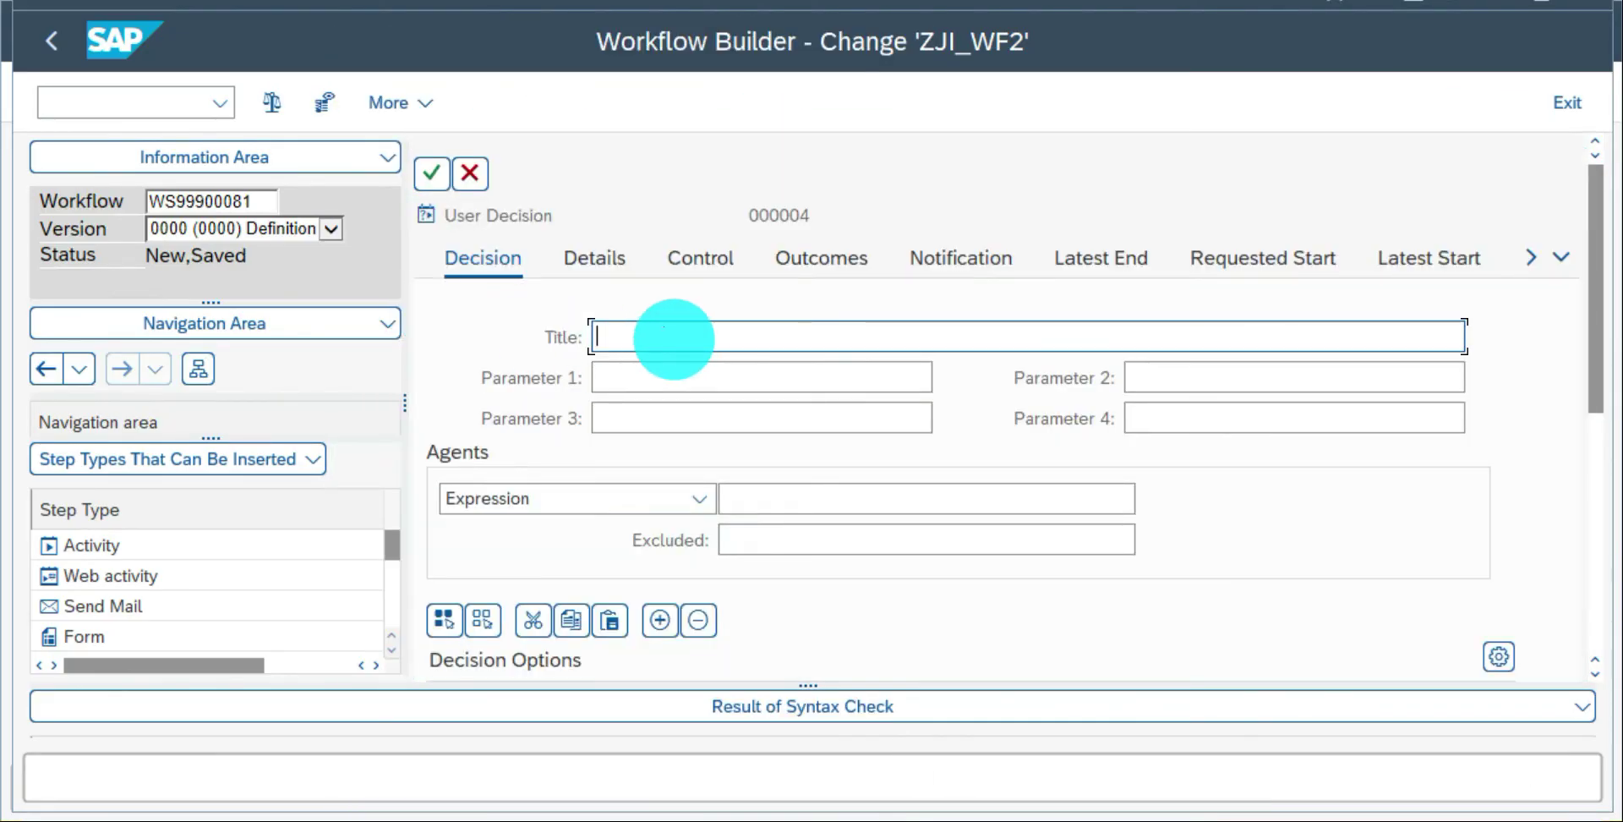
type("Decision to trigger Email")
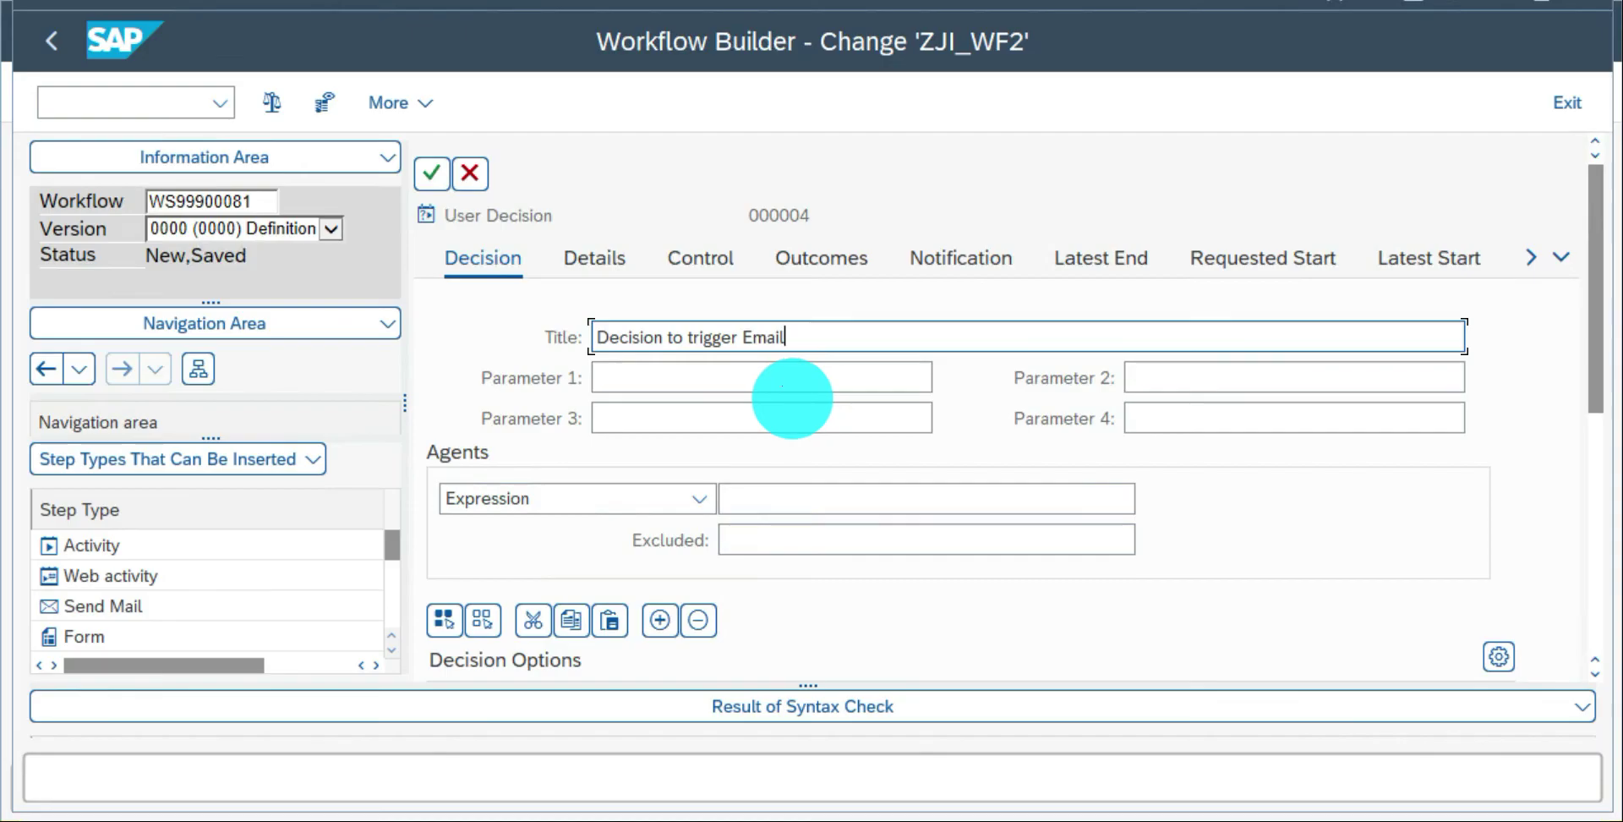
Add the first decision option with the text Approve and the outcome name Approve.
scroll(793, 398, "down", 5)
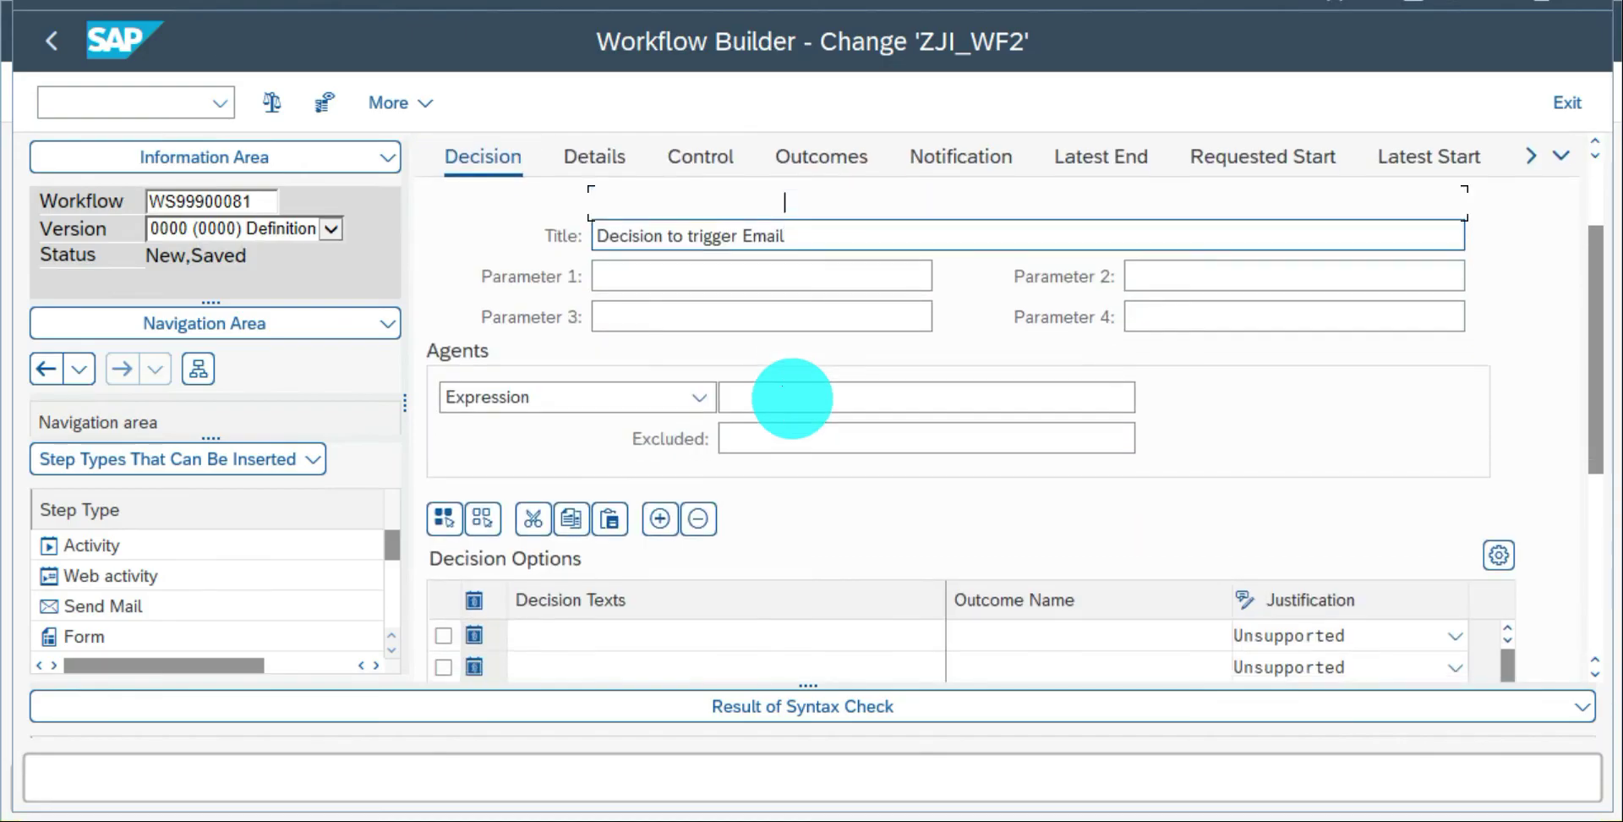
scroll(761, 423, "down", 2)
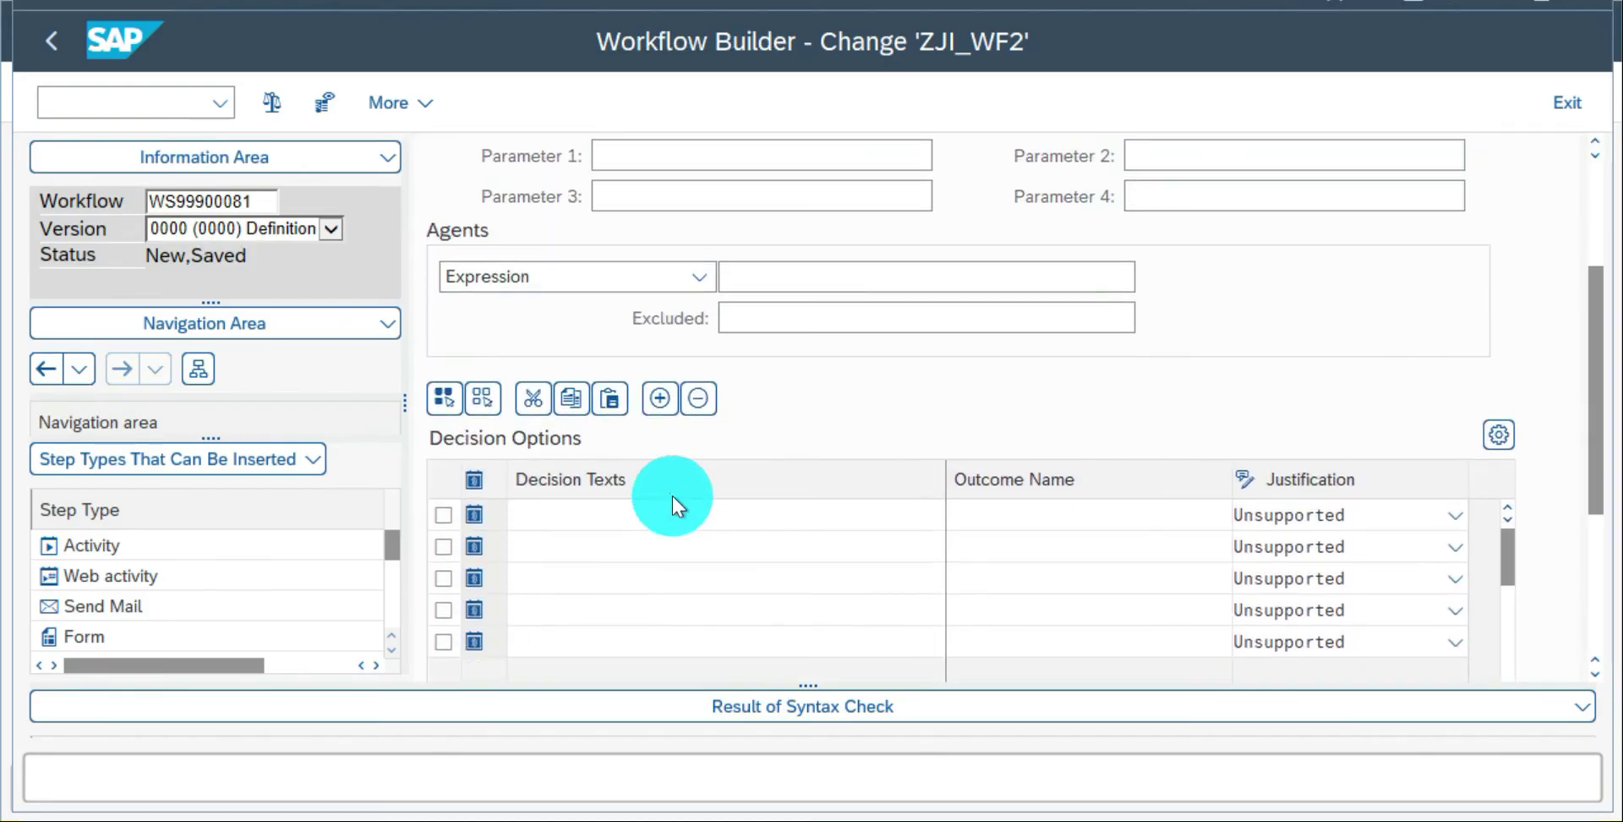
left_click(648, 509)
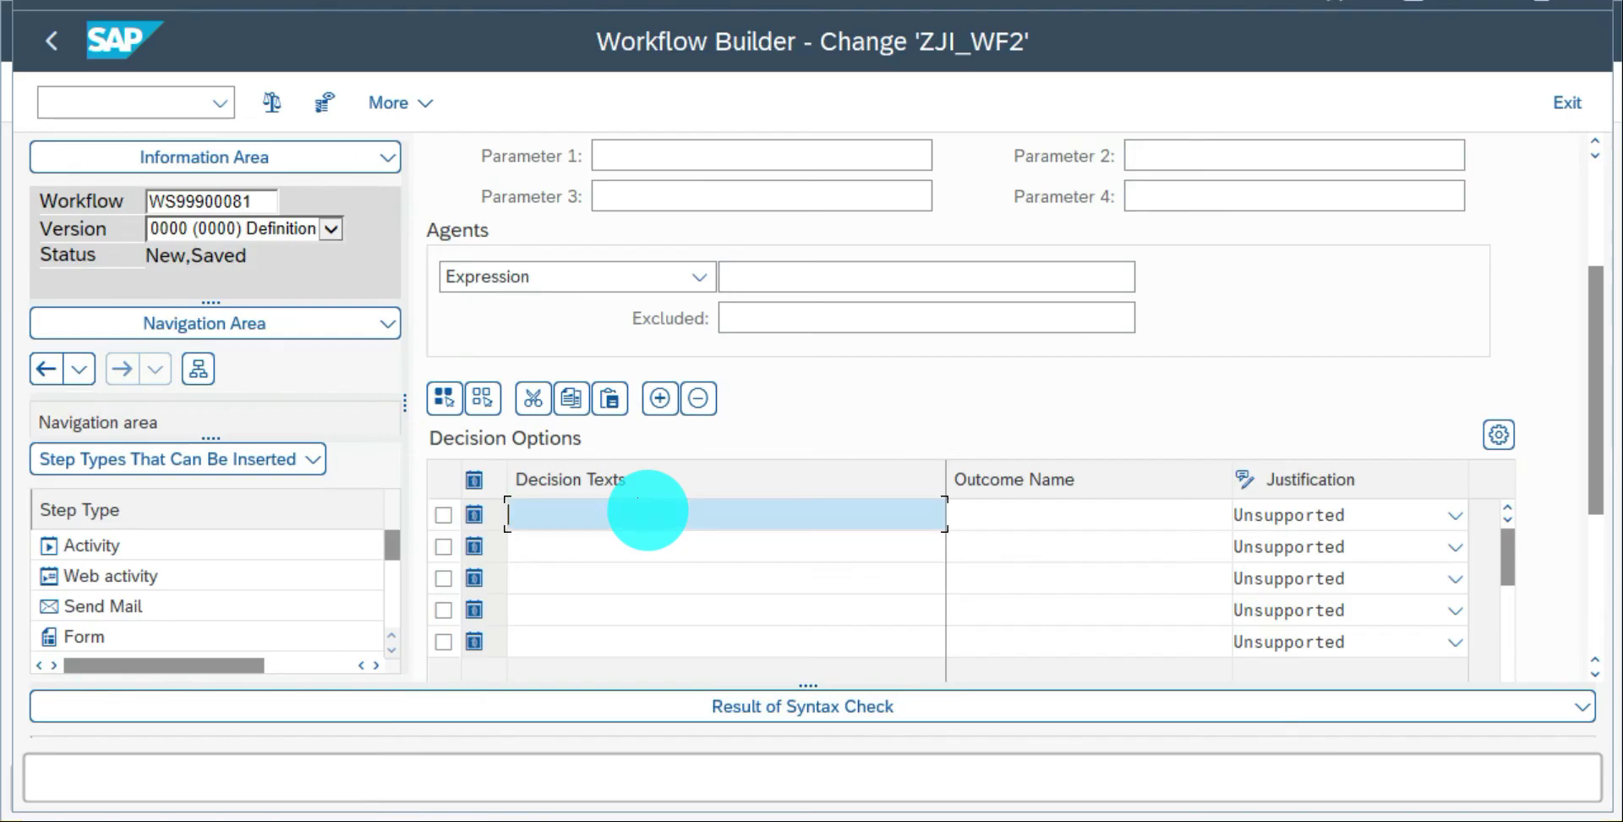
type("Approve")
key("Tab")
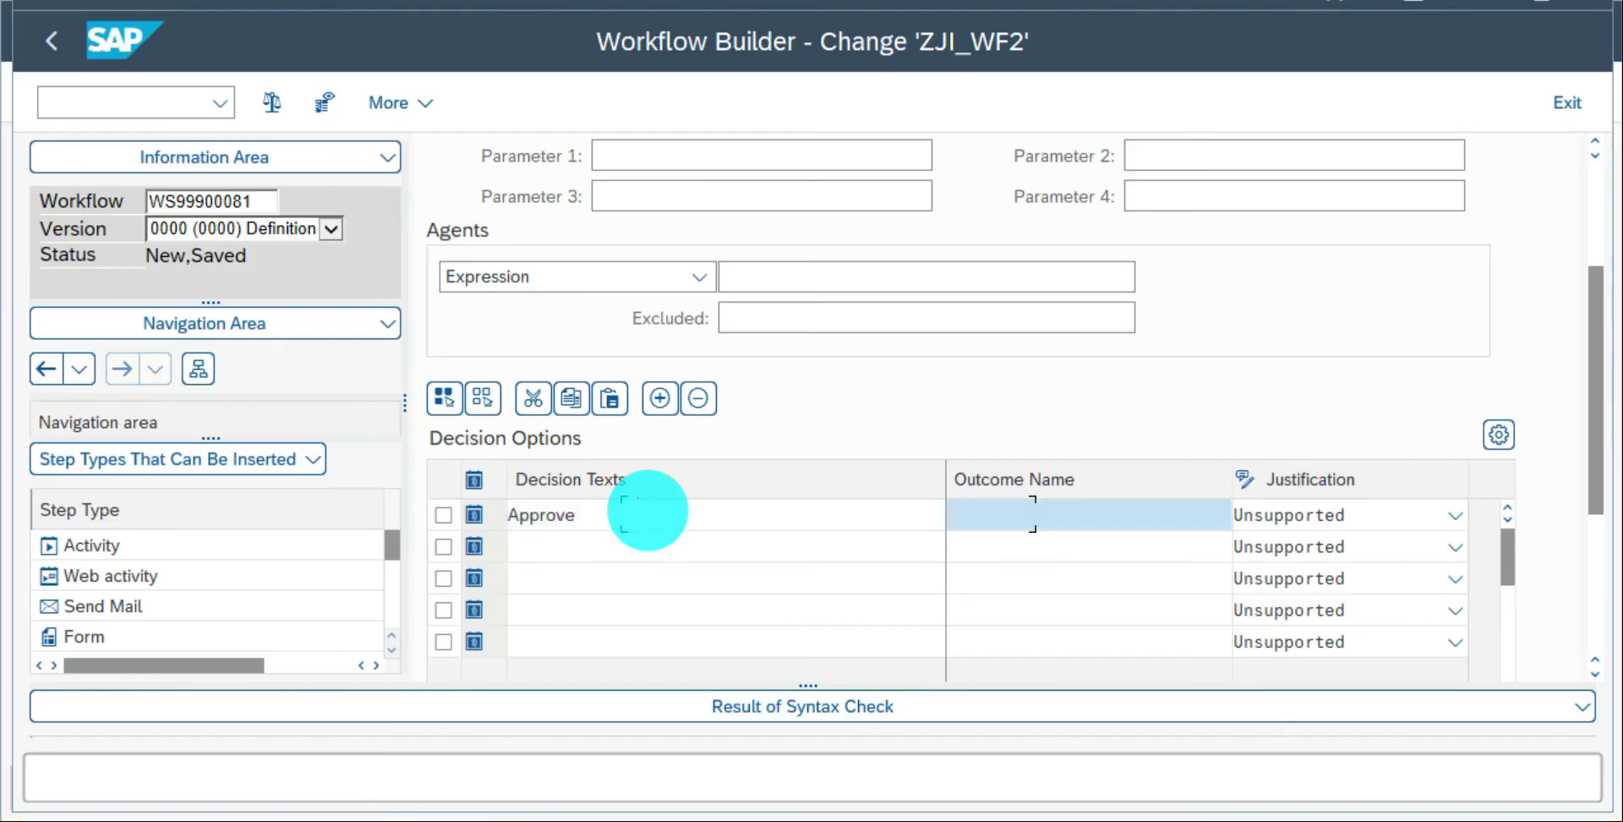
type("Approve")
key("Tab")
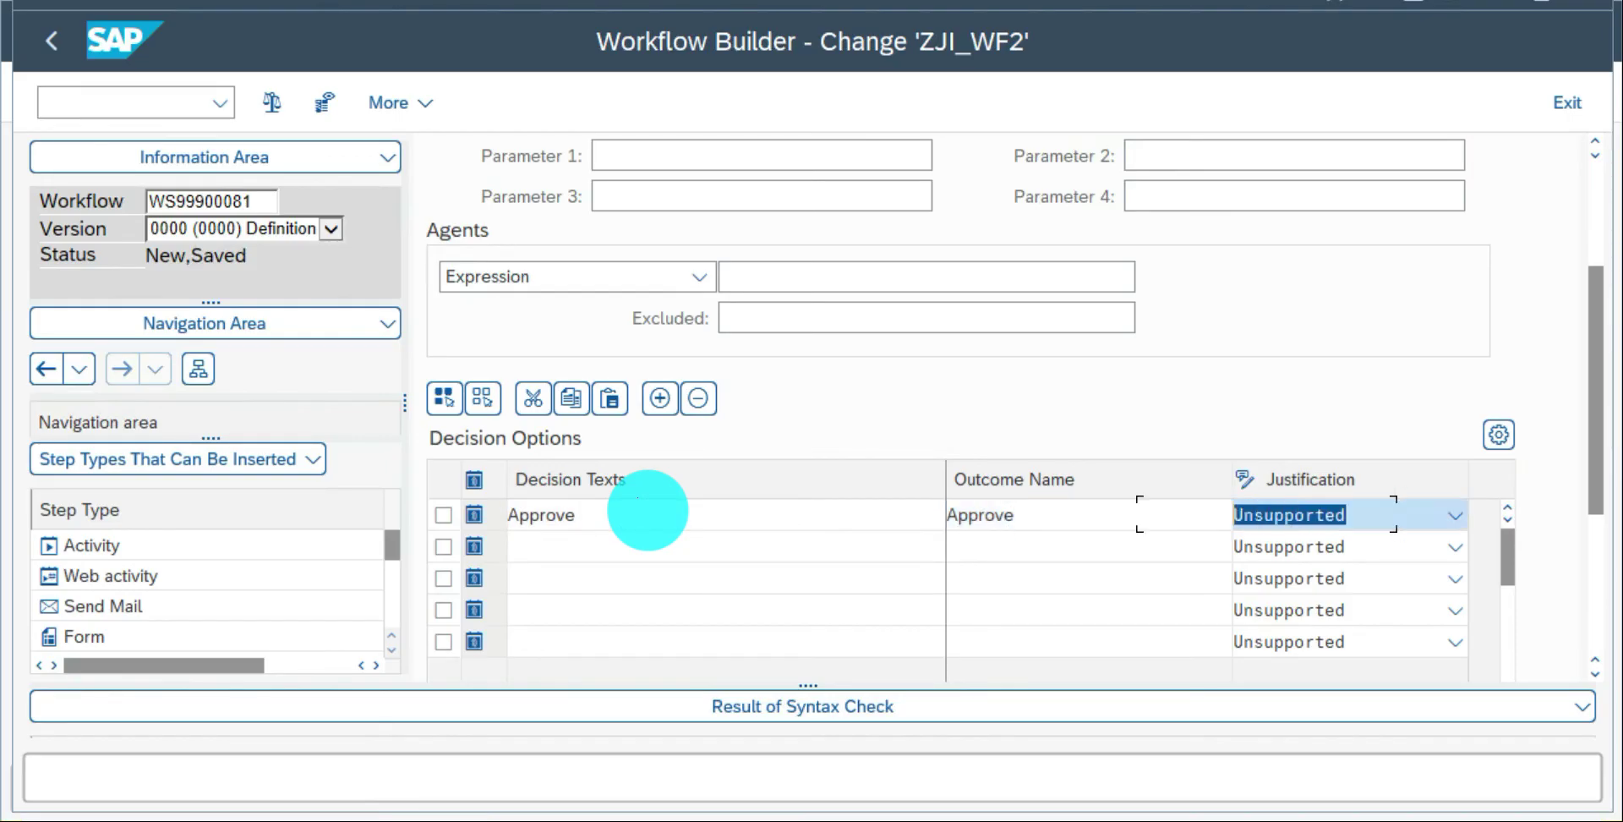
Add a second decision option with the text Reject and the outcome name Reject.
key("Tab")
type("Ree")
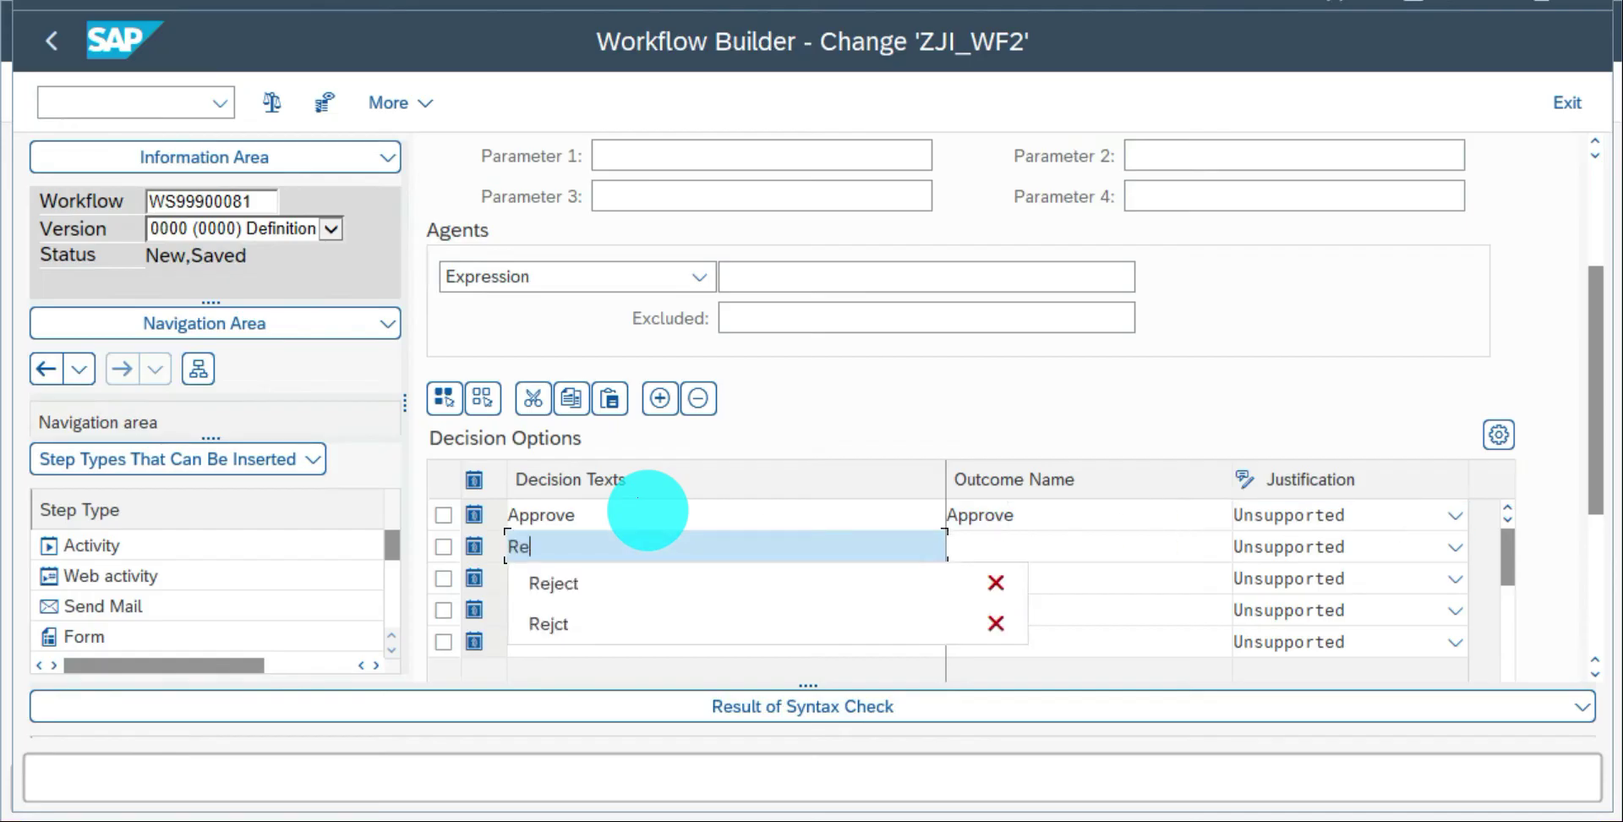
key("BackSpace")
type("ject")
key("Tab")
type("Reject")
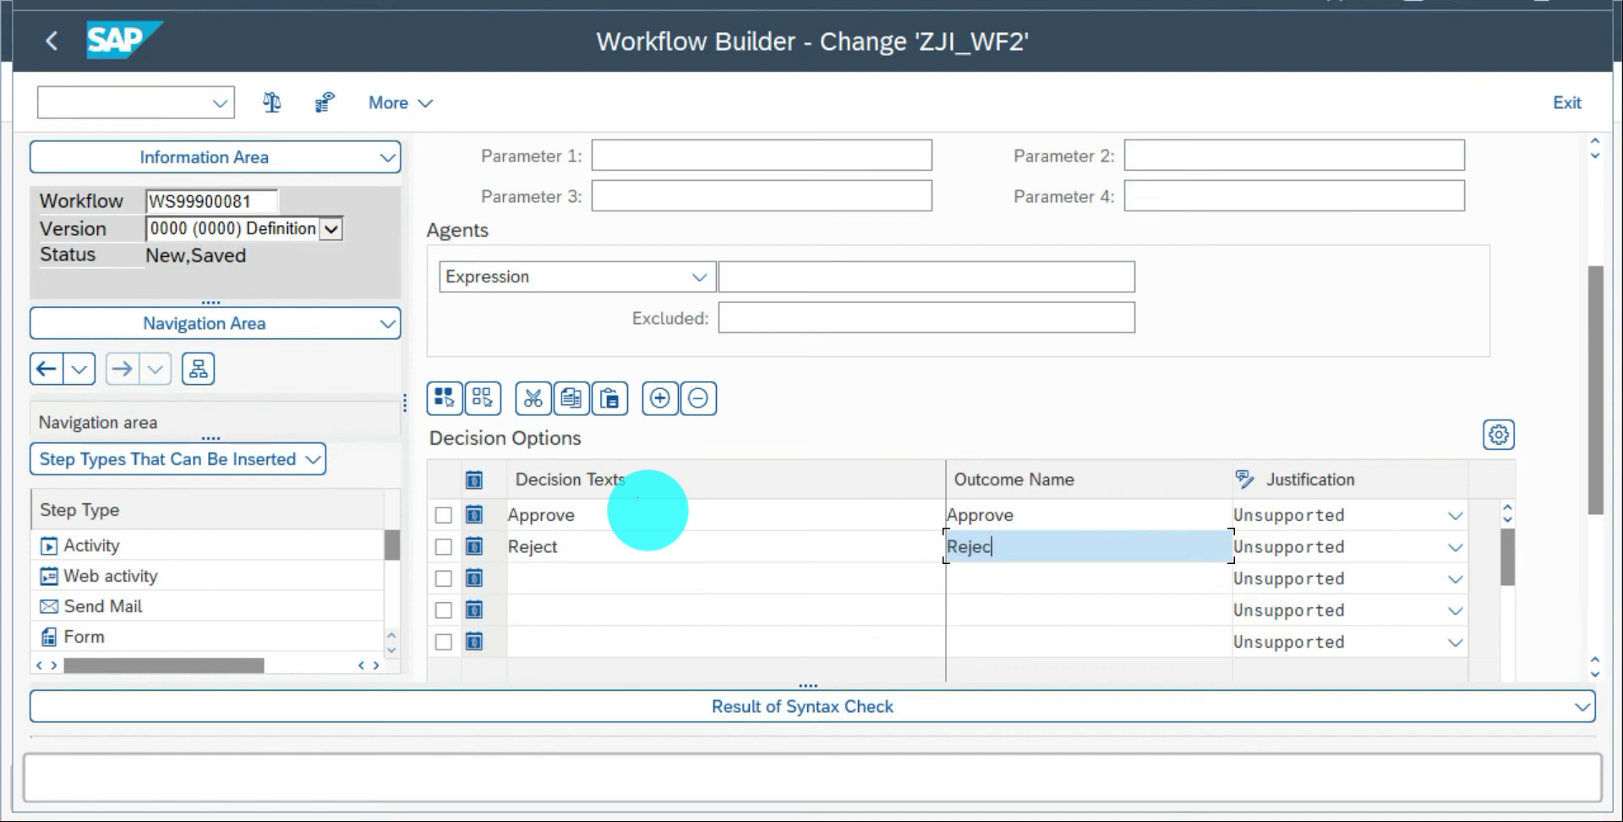
Add a third decision option "Do Nothing" with the outcome name "Do nothing", and accept the User Decision step.
key("Tab")
key("Tab")
type("Do Nothing")
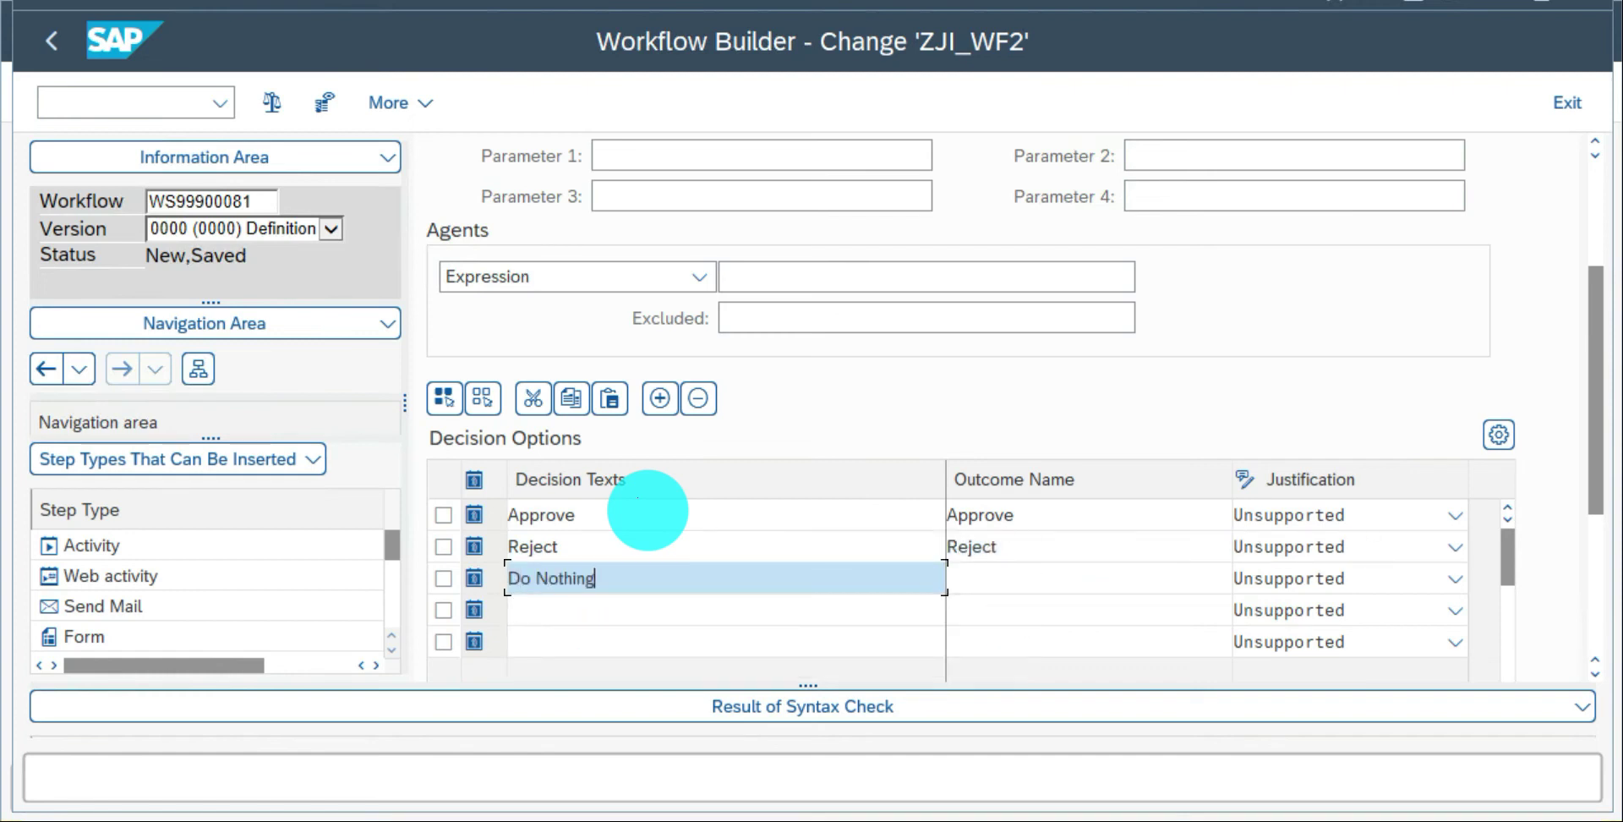
key("Tab")
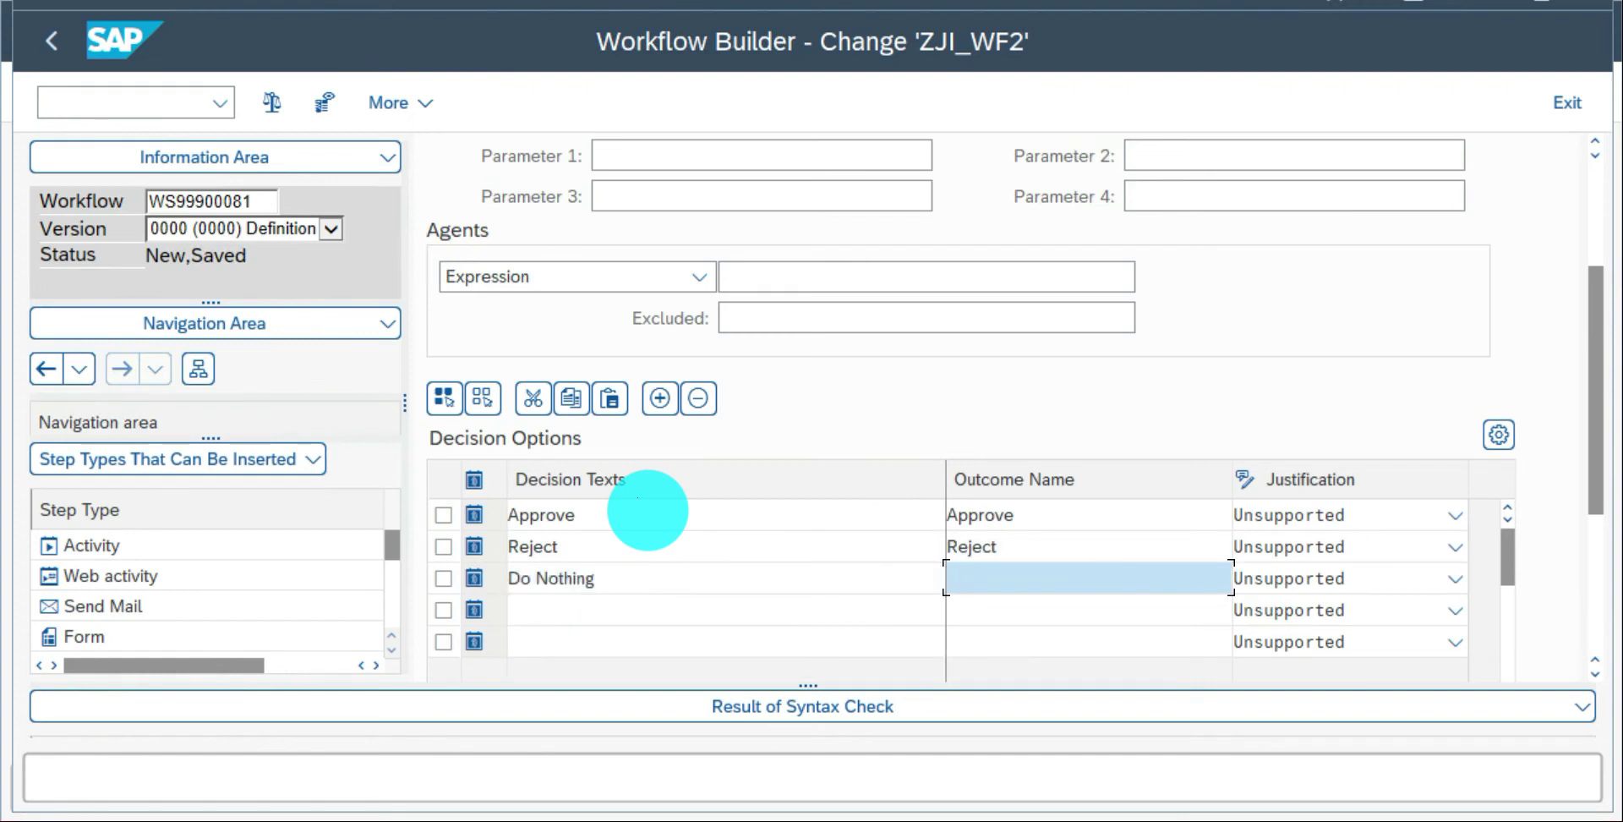
type("Do nothing")
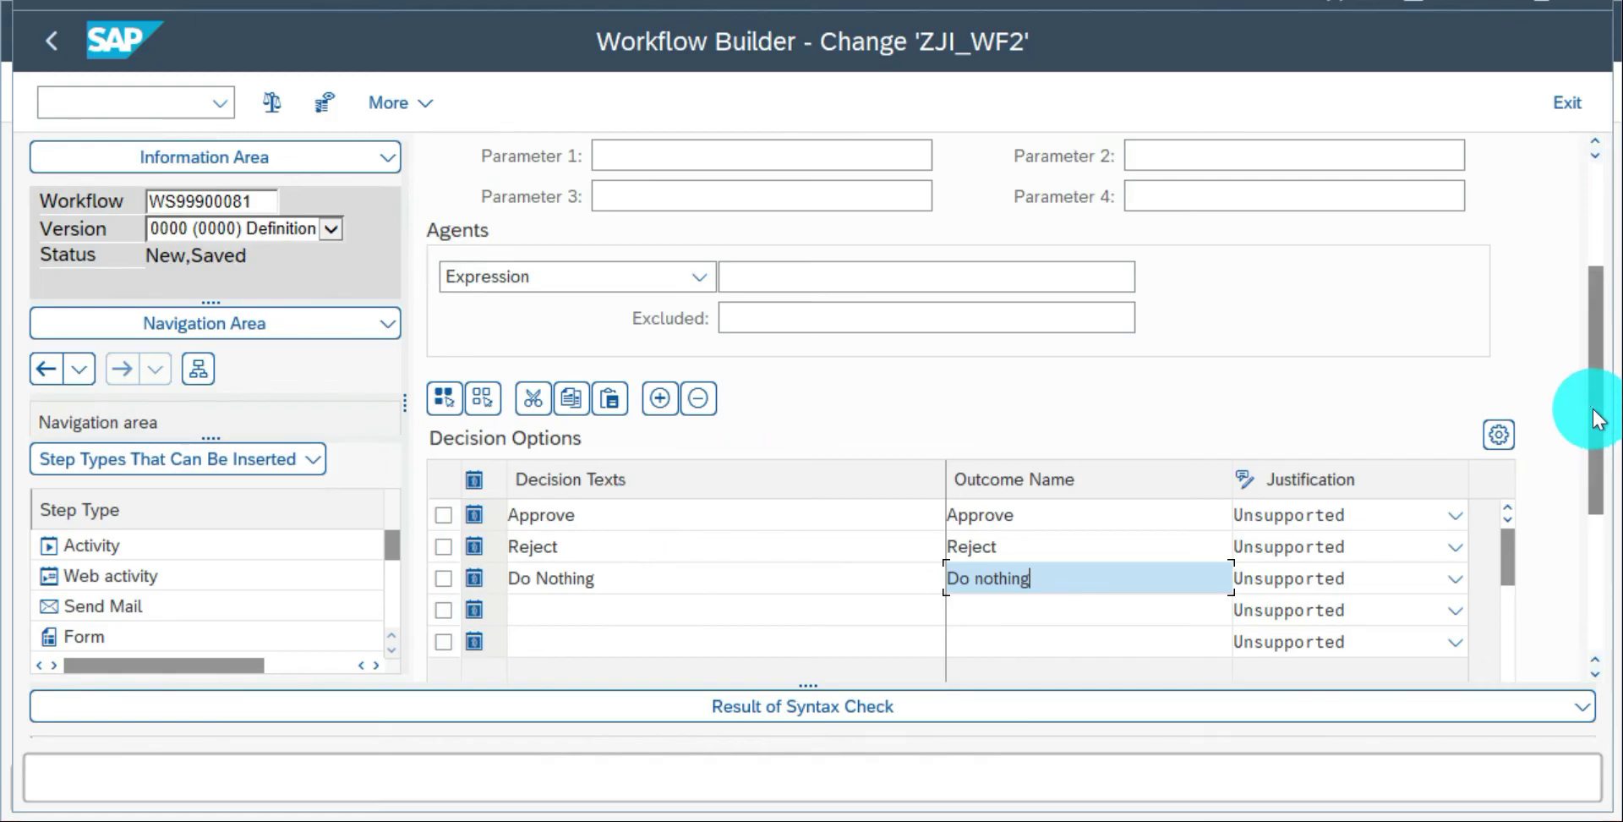
left_click_drag(1598, 419, 1594, 146)
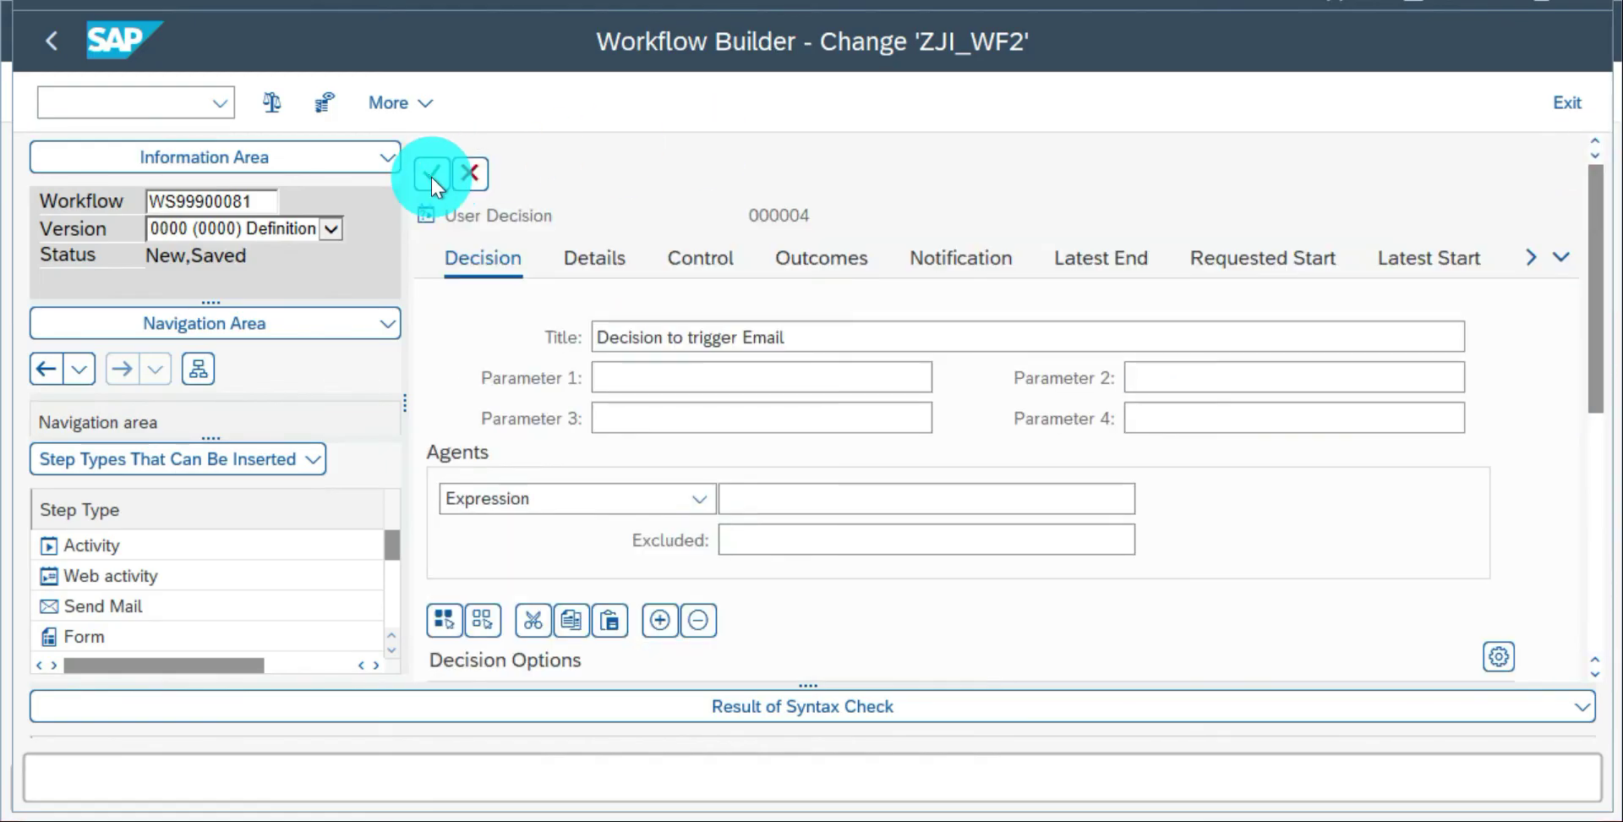
left_click(431, 176)
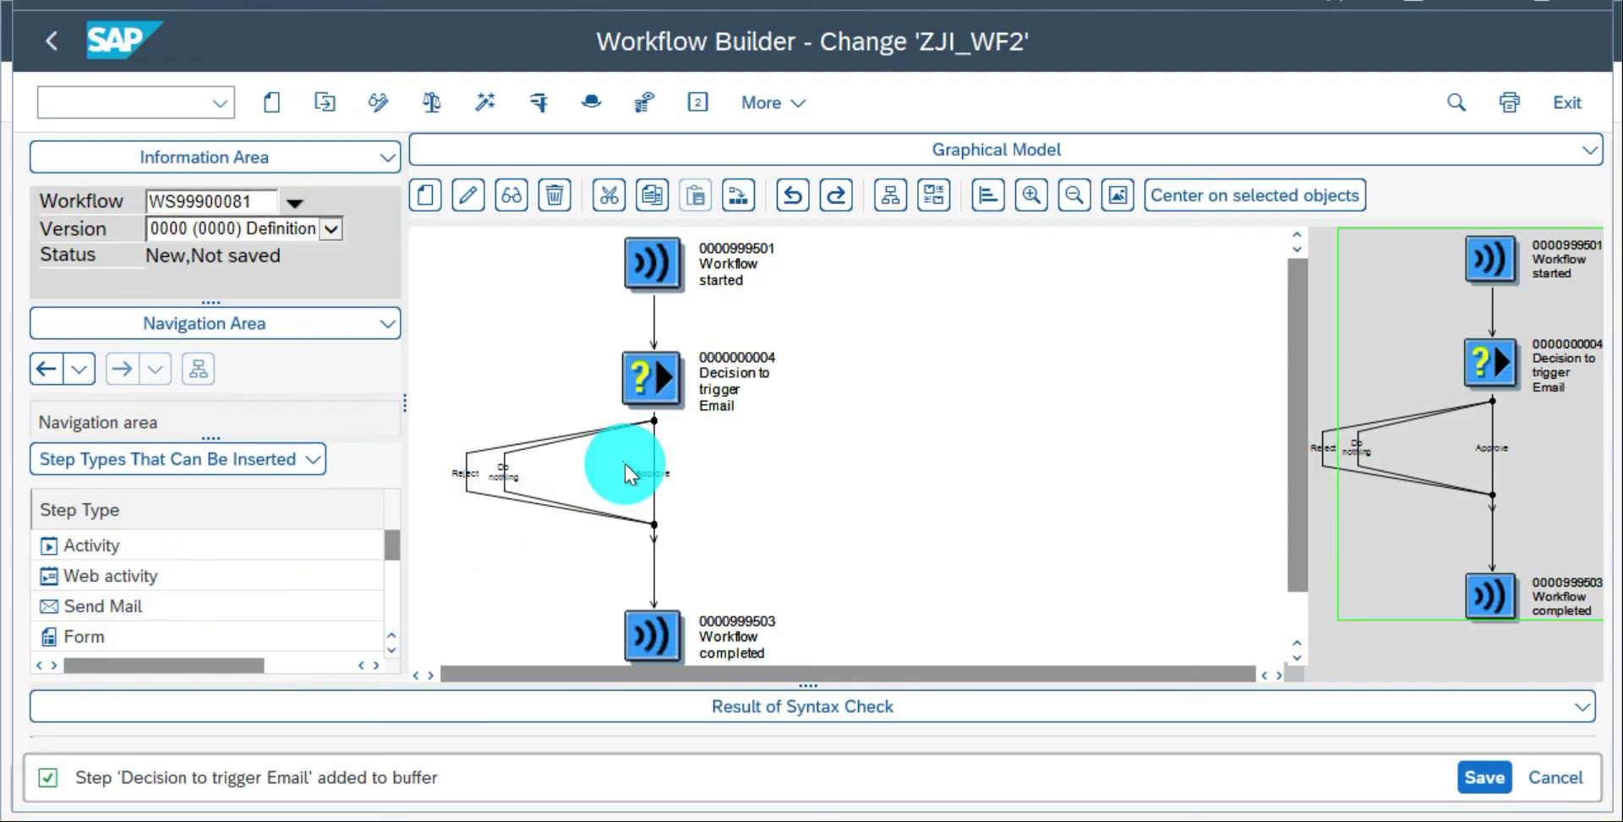
Insert a Send Mail step on the Approve branch of the user decision and give it the subject "Approved".
right_click(646, 470)
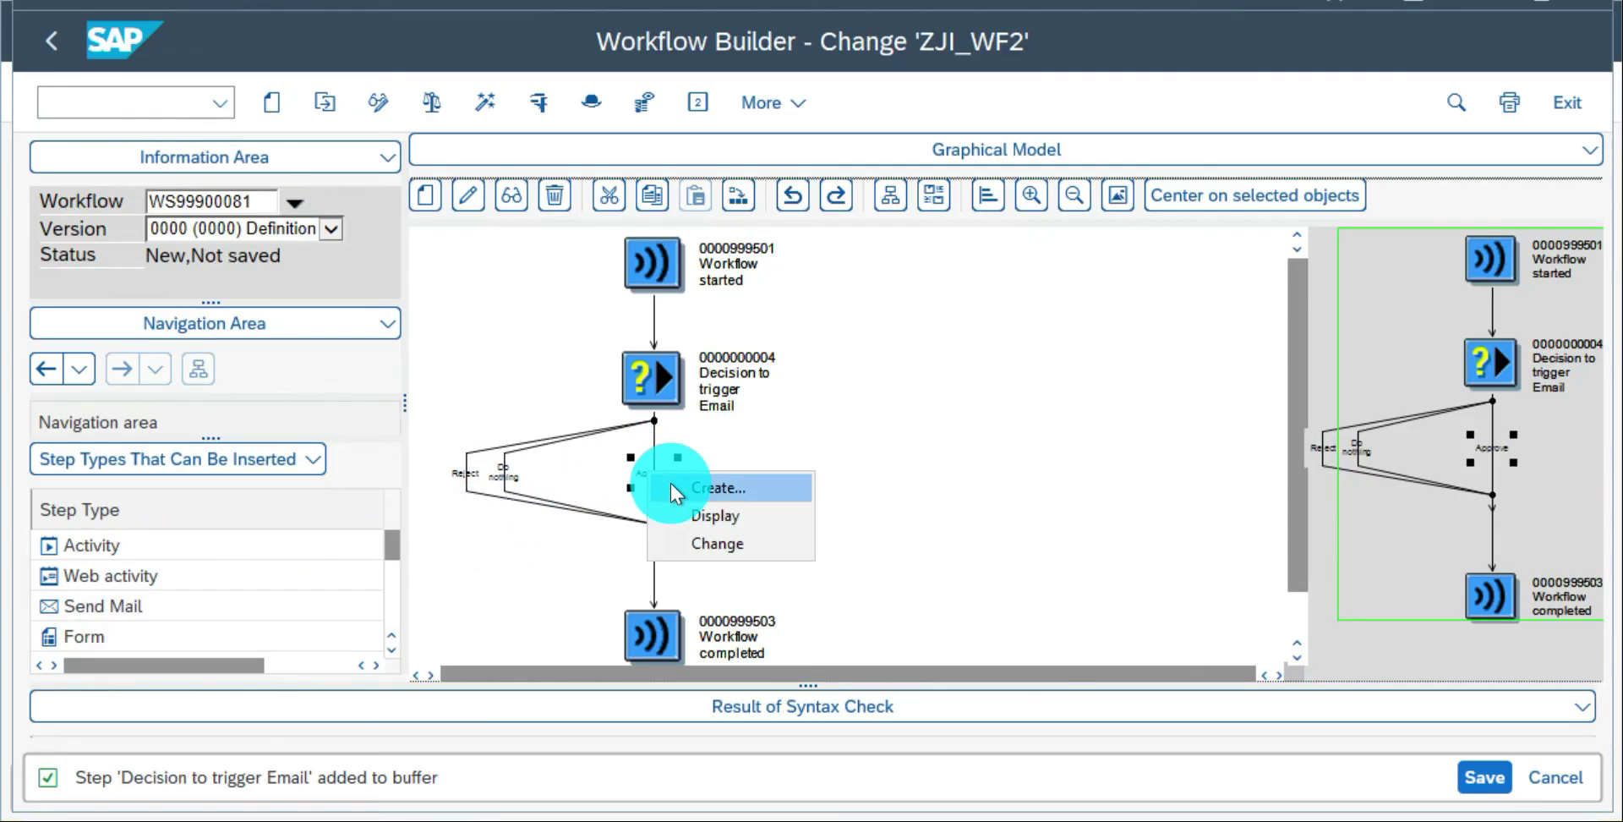
left_click(673, 487)
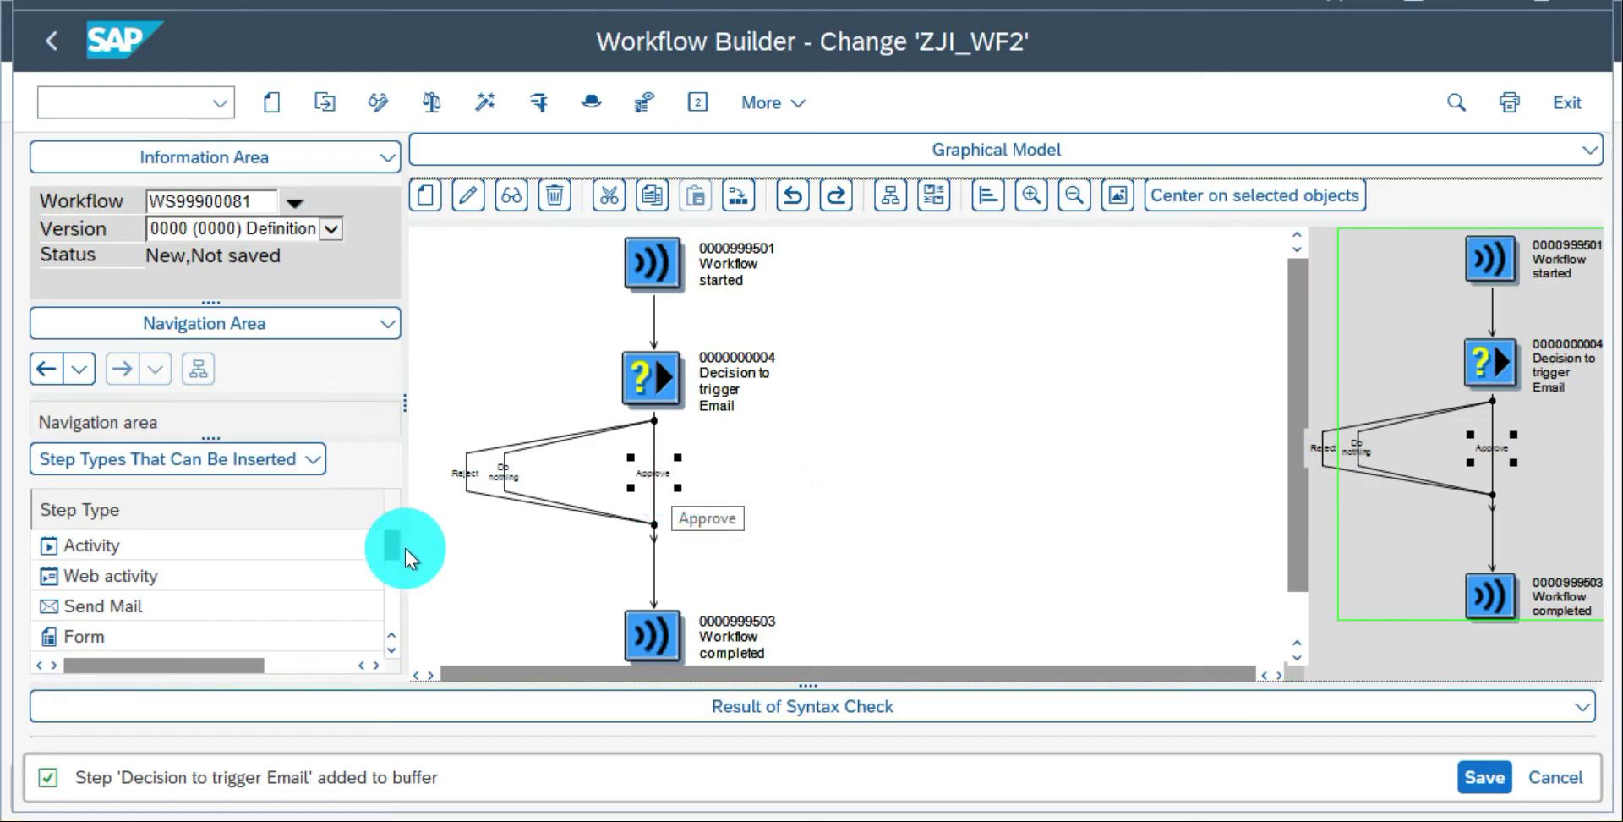
mouse_move(115, 603)
left_mouse_down()
mouse_move(459, 535)
mouse_move(662, 473)
mouse_move(309, 525)
mouse_move(109, 605)
left_mouse_up()
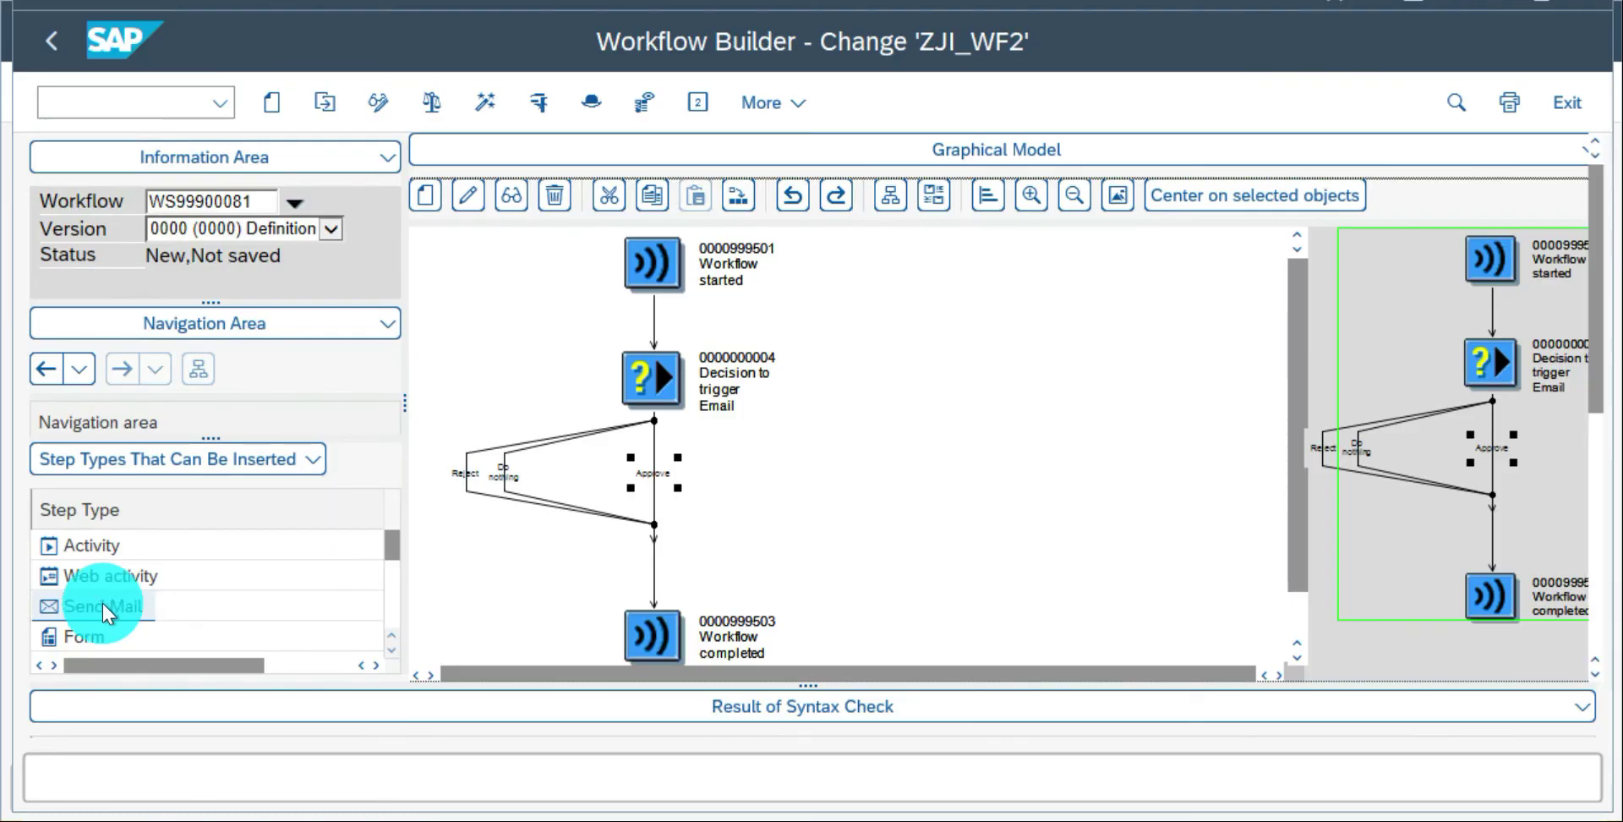
double_click(174, 609)
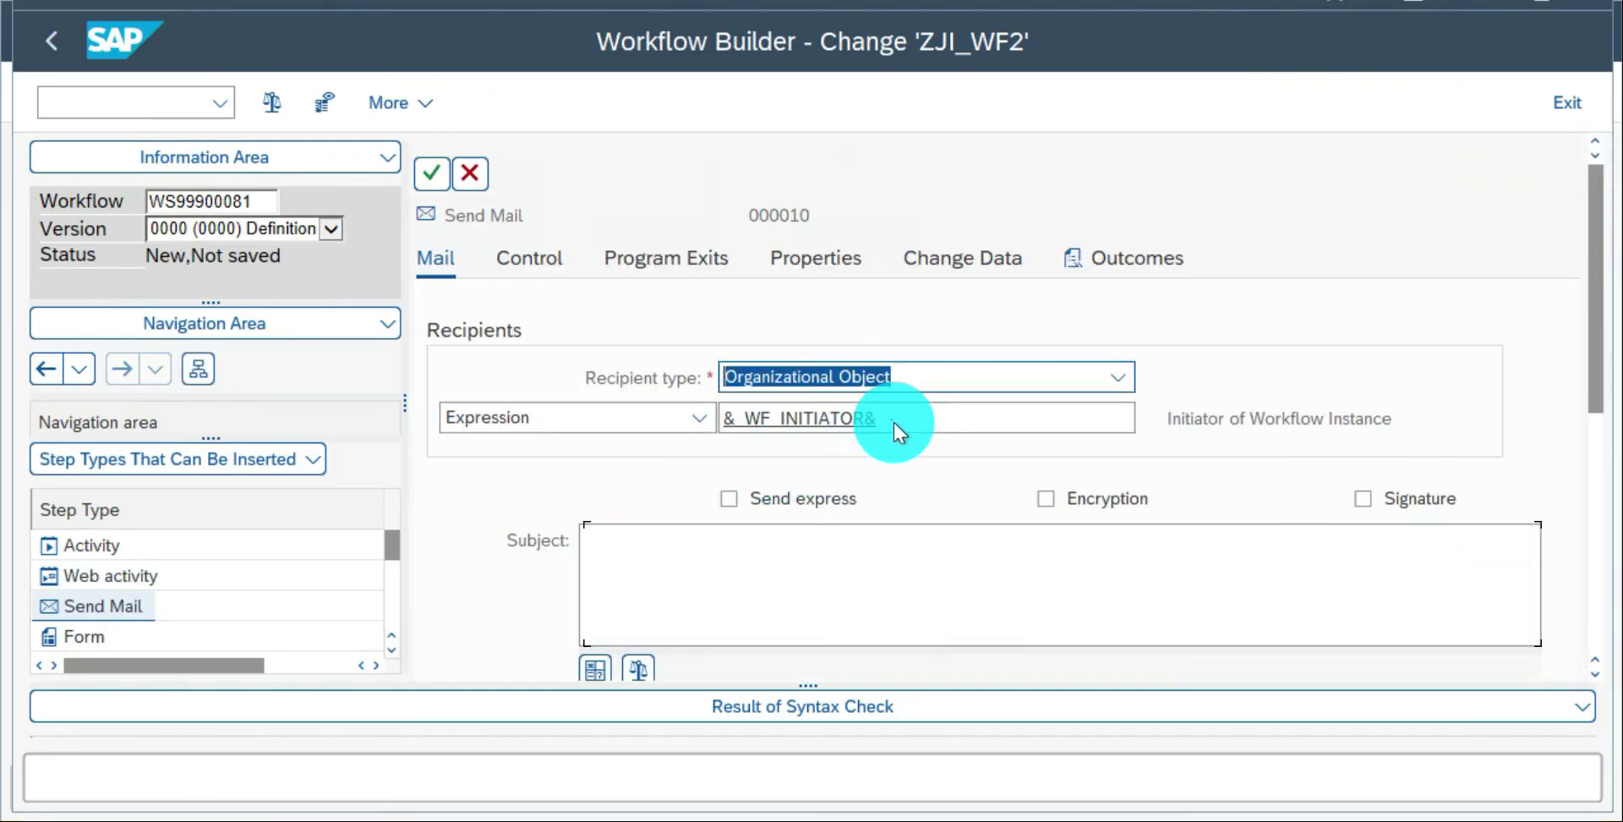
left_click(787, 547)
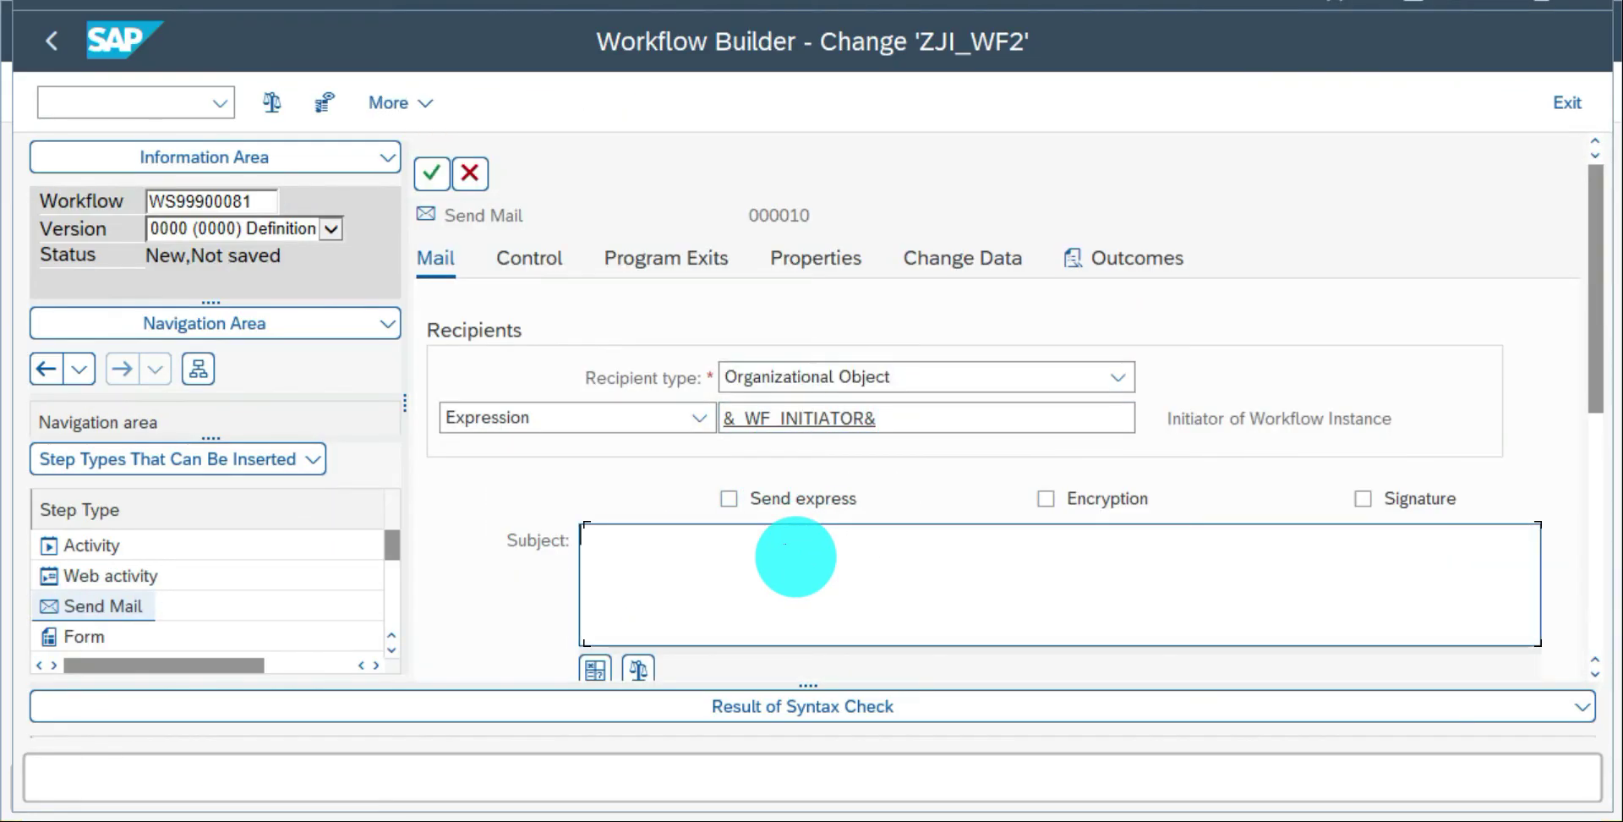
type("If")
key("ctrl+a")
type("Approved")
Enter "PO Approved" as the mail body and accept the Send Mail step.
left_click_drag(1588, 387, 1598, 560)
left_click(1188, 522)
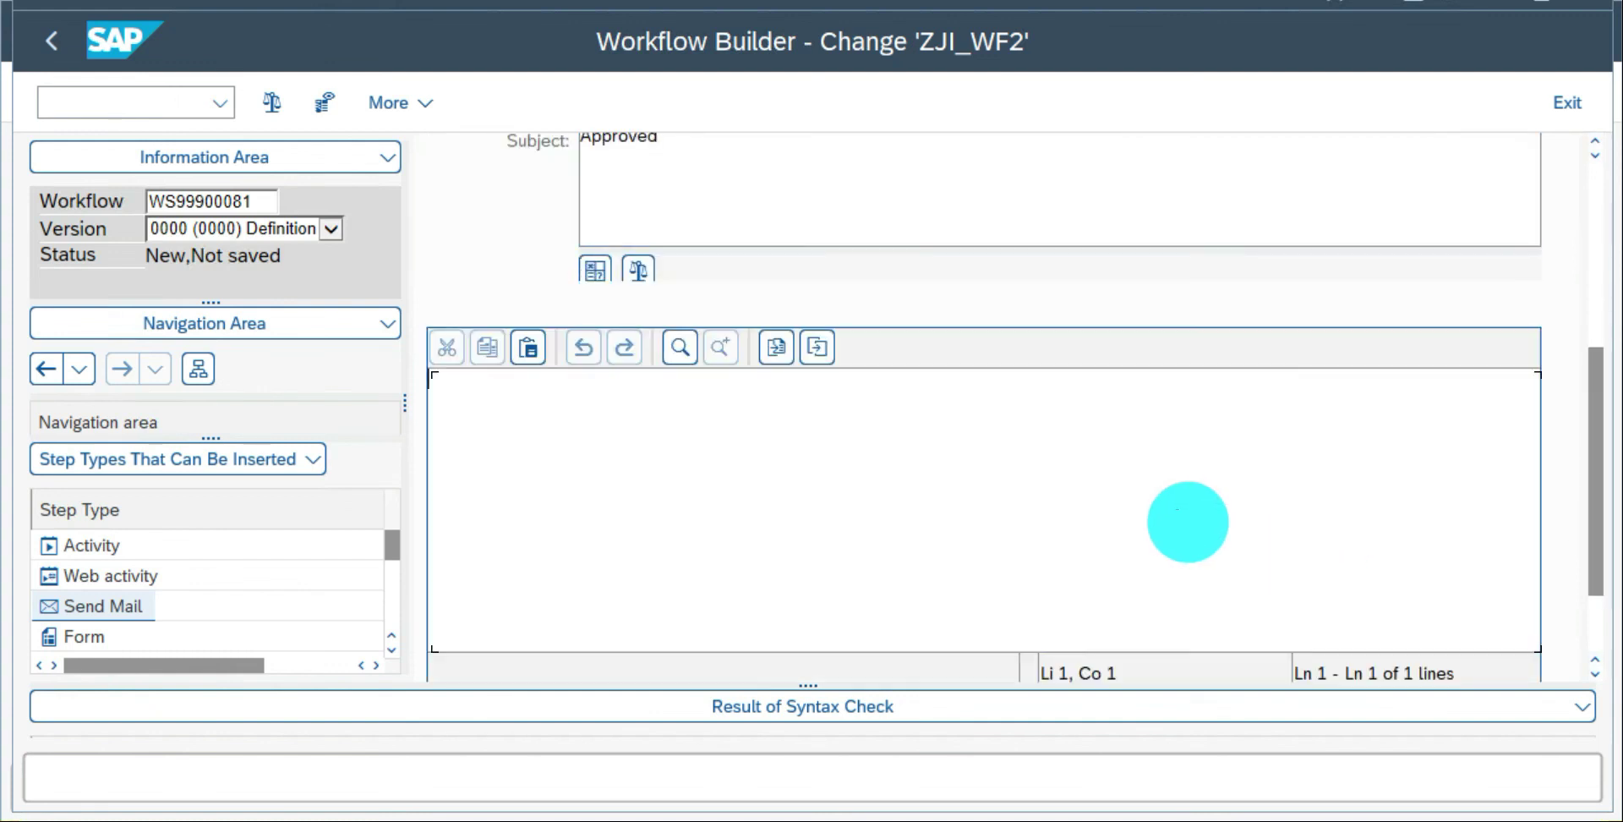
type("PO Approed")
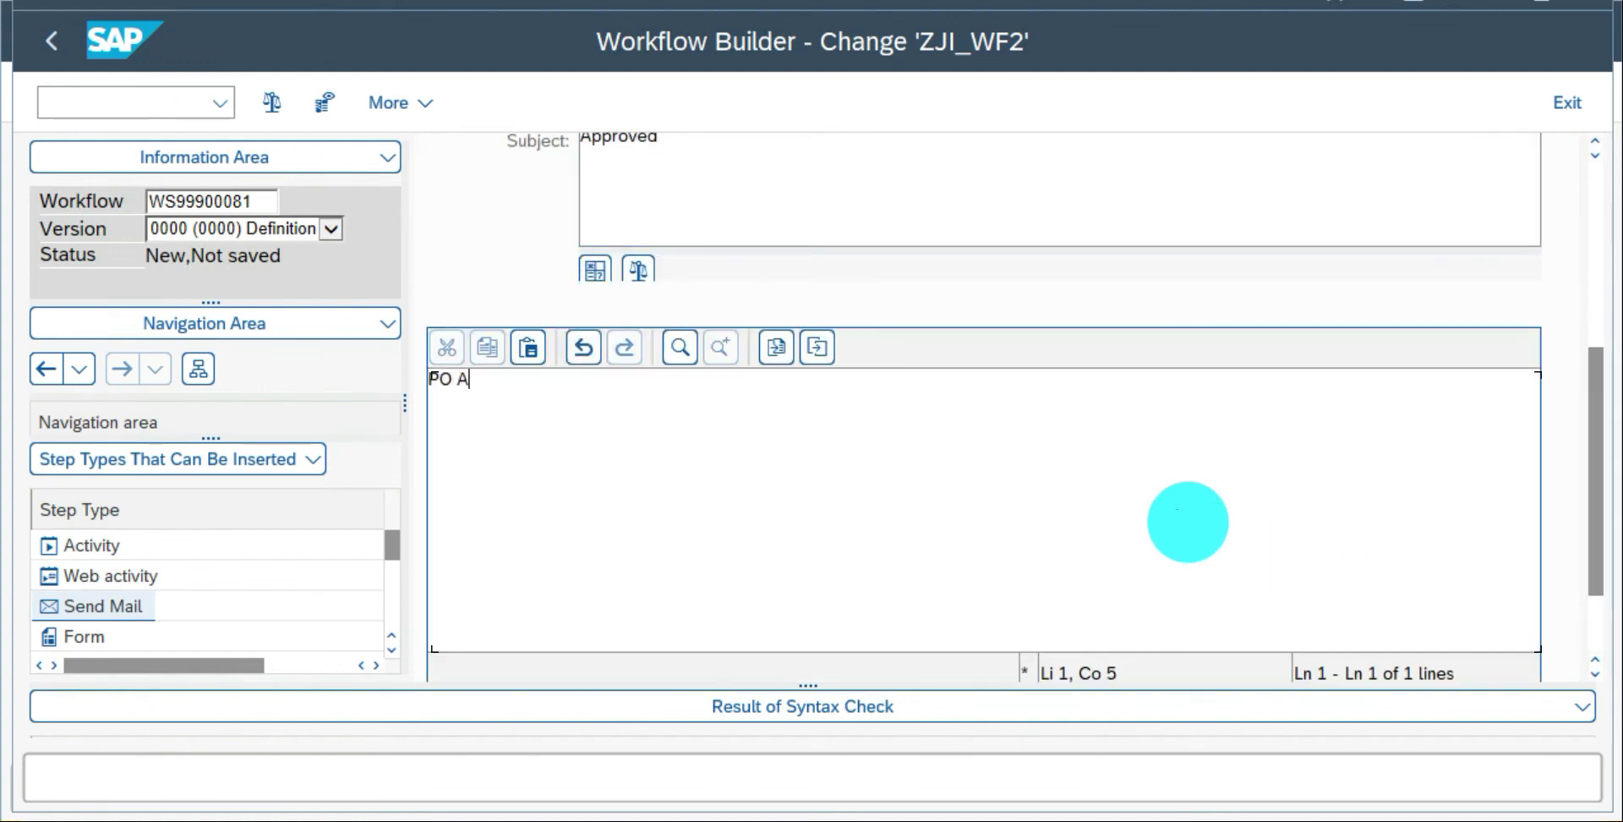
key("BackSpace")
key("BackSpace")
type("ved")
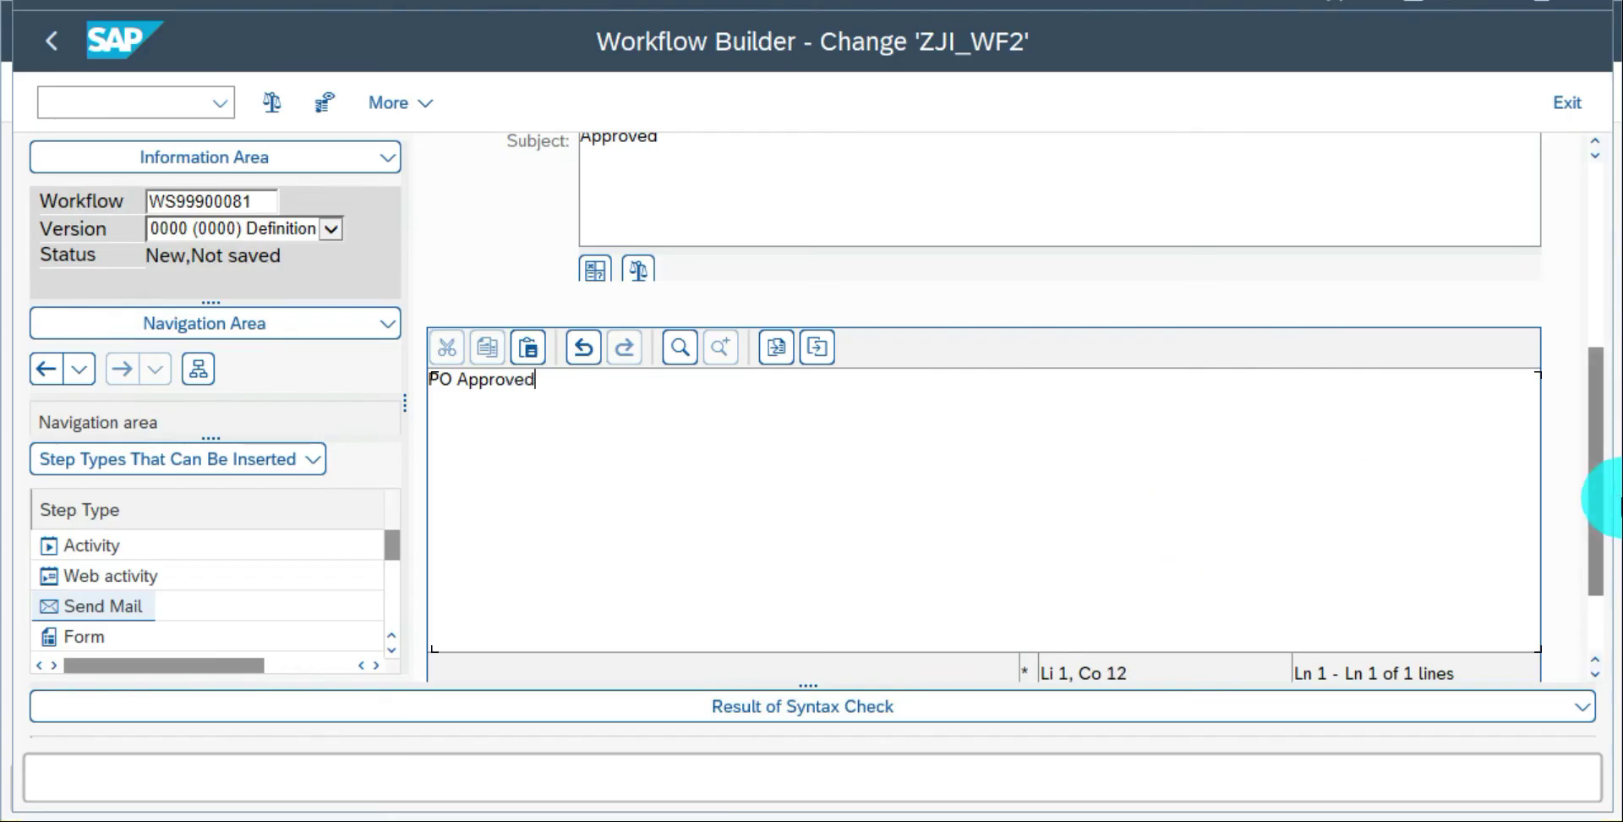
left_click_drag(1594, 490, 1570, 180)
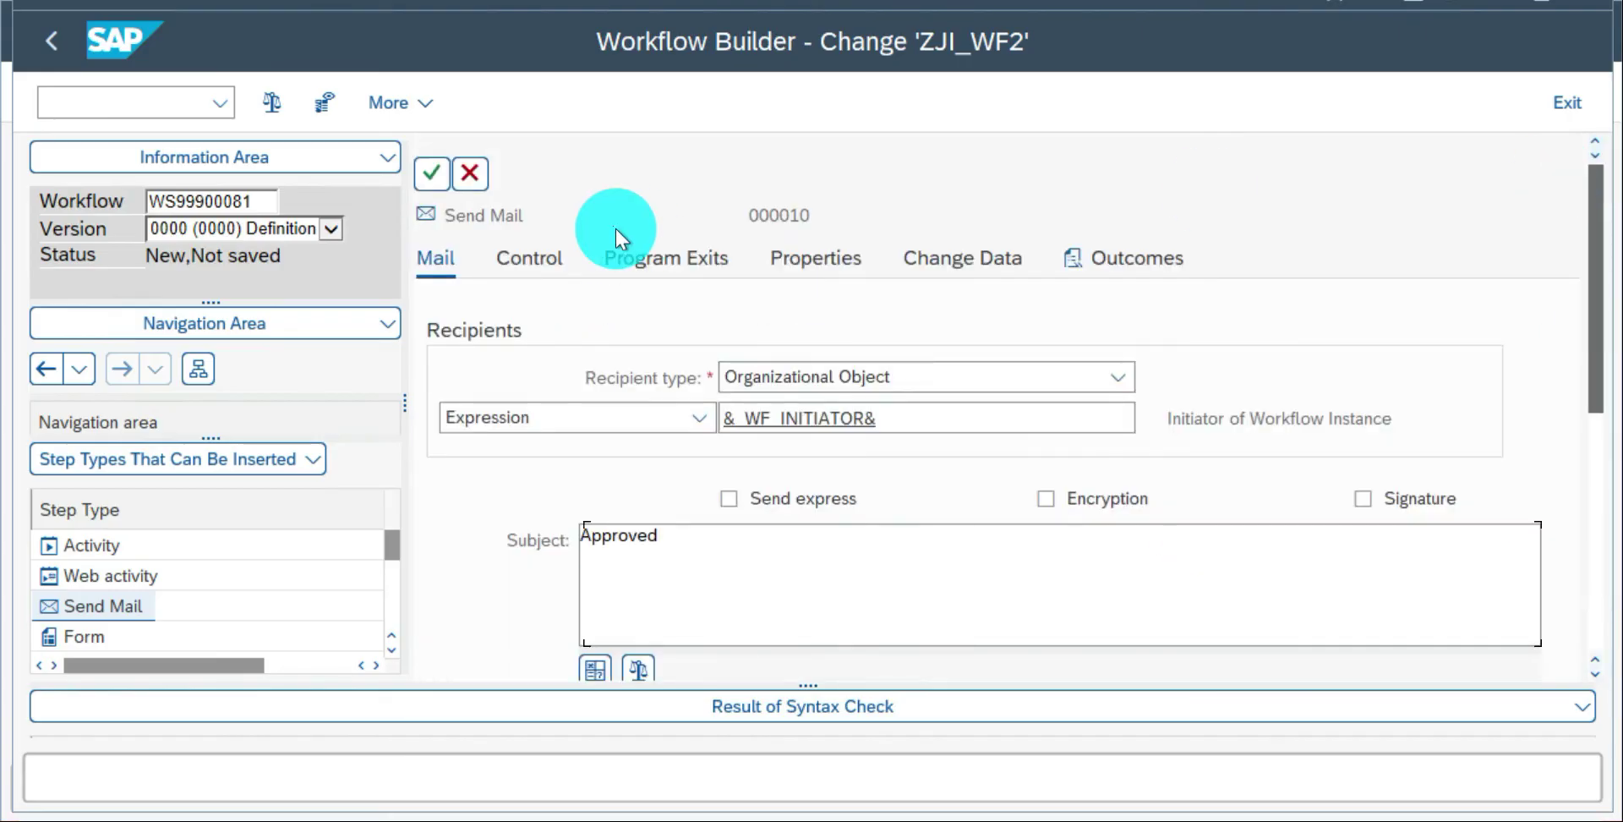
left_click(434, 172)
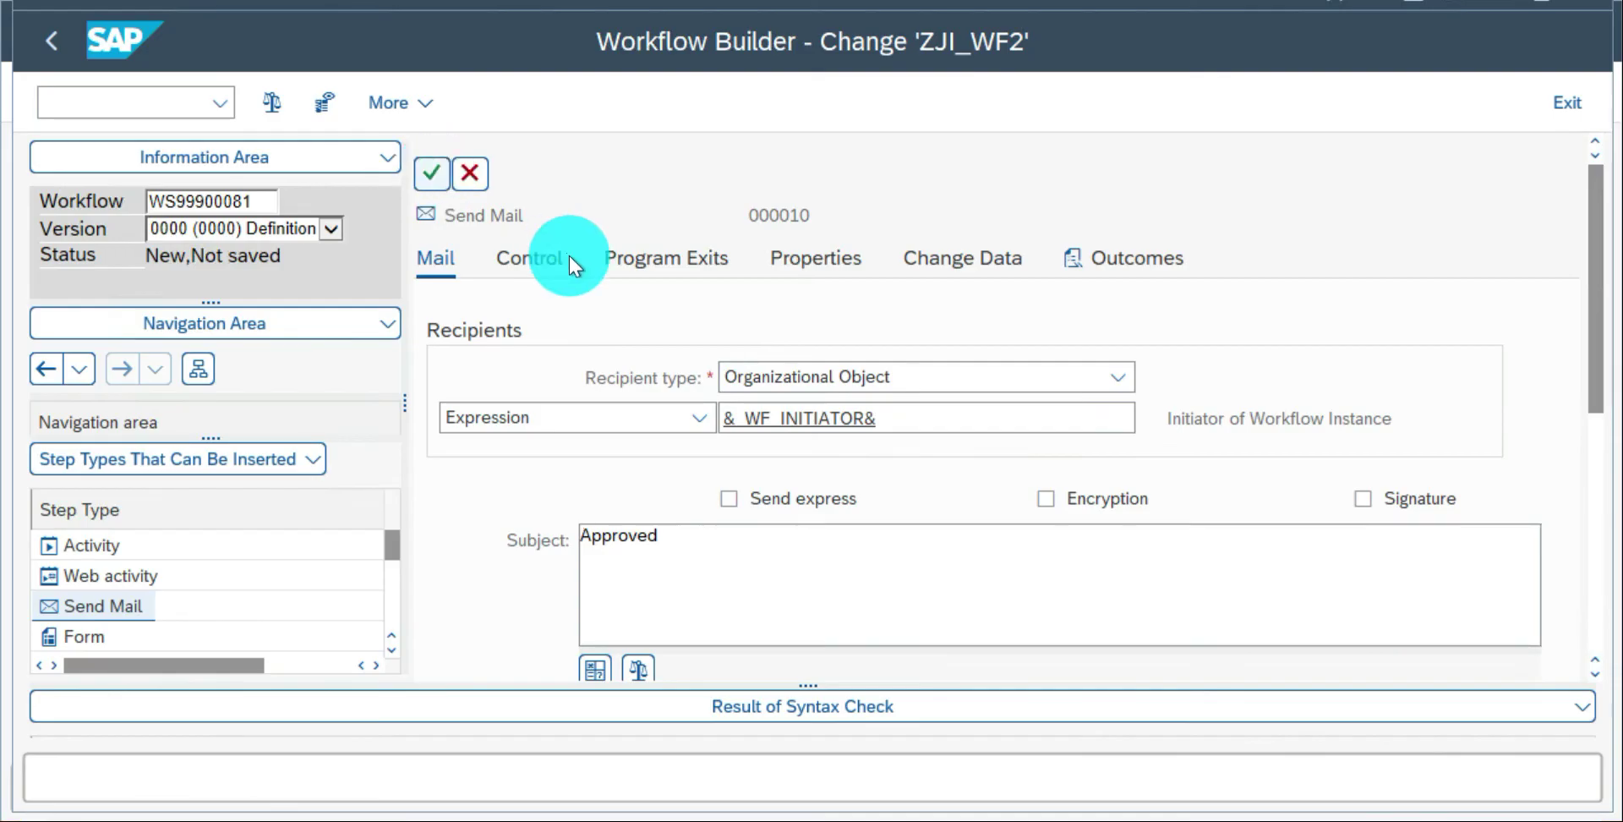
Set the new mail task's abbreviation to ZJI_Task1.
left_click_drag(570, 181, 1007, 230)
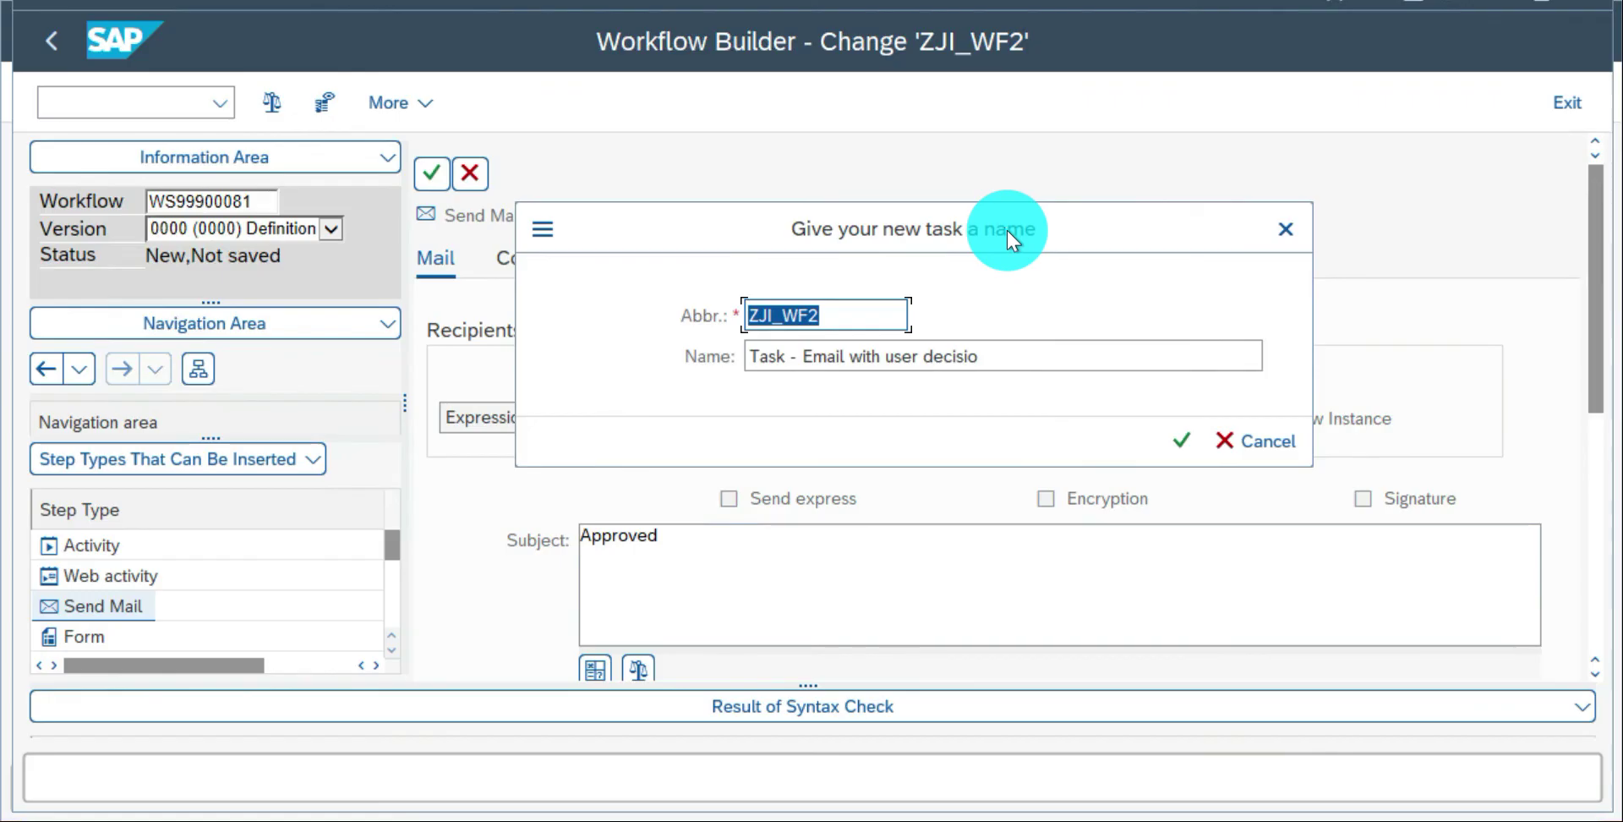
key("End")
key("BackSpace")
key("BackSpace")
key("BackSpace")
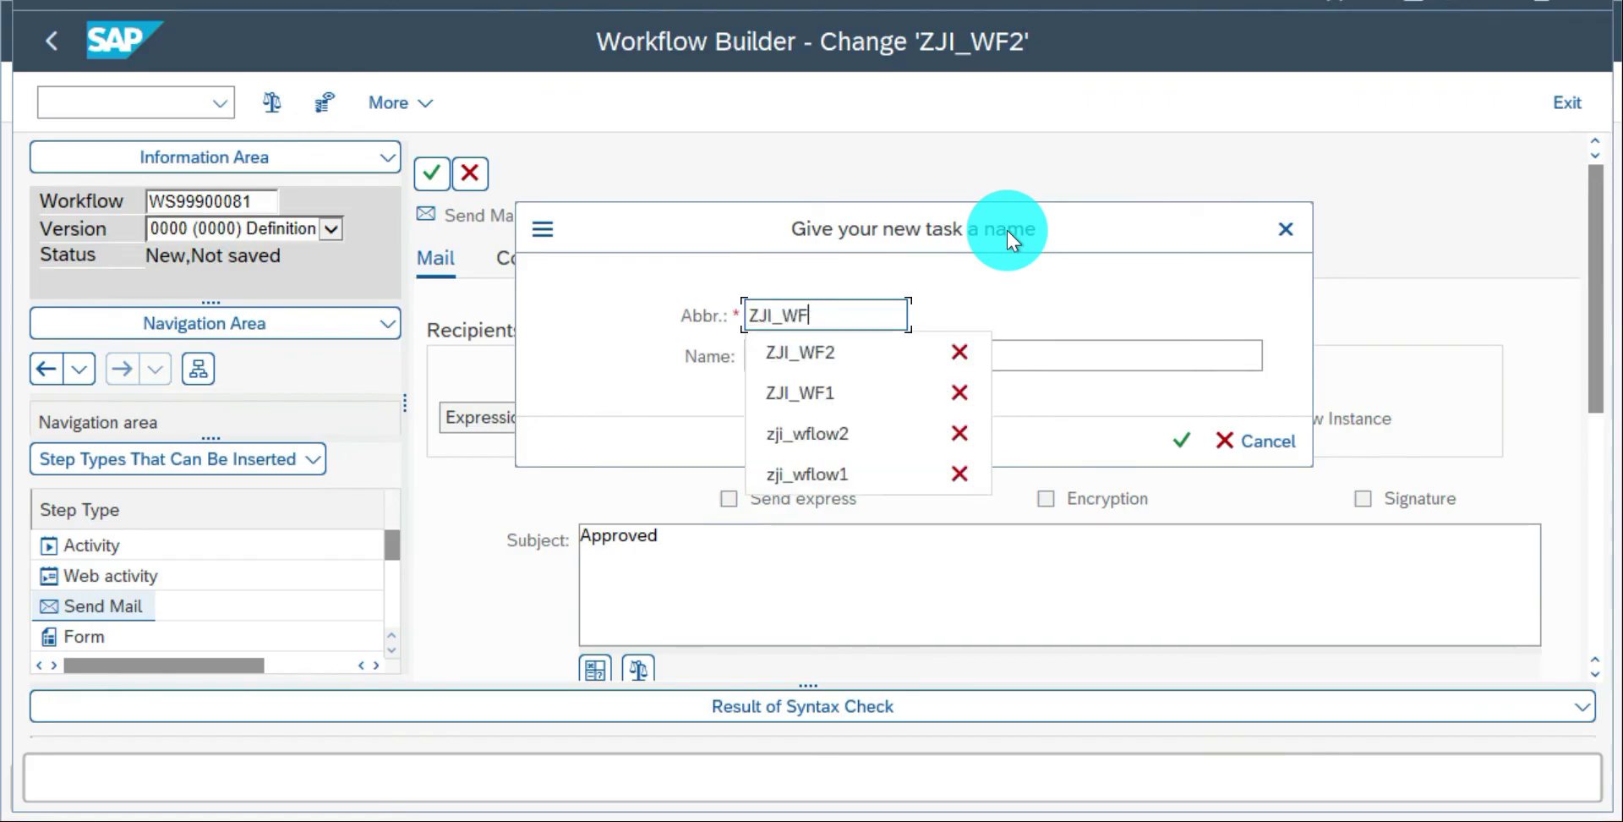
key("Down")
key("Down")
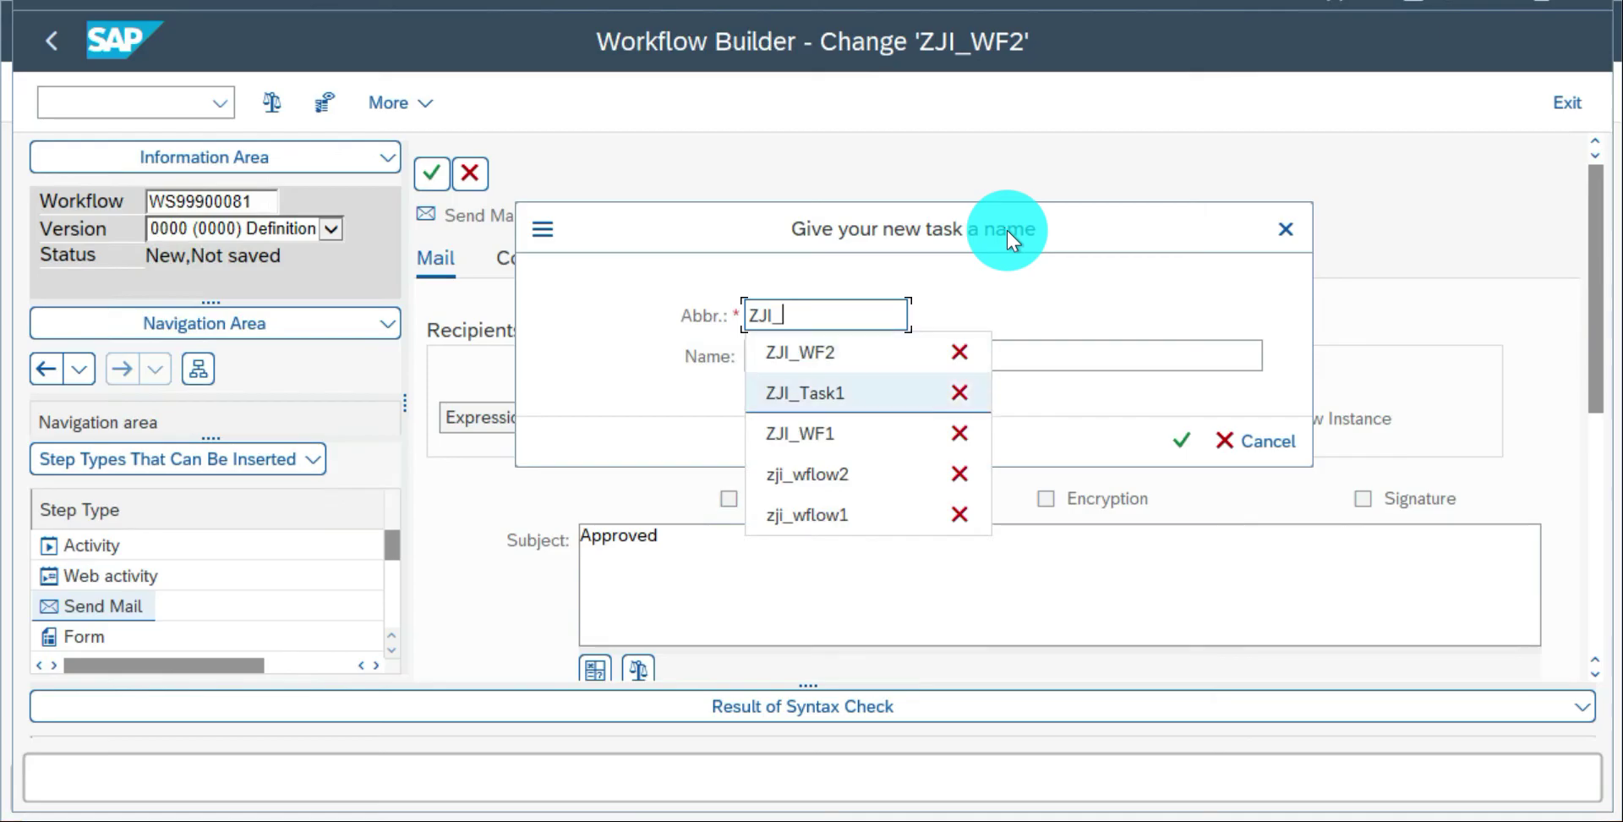
key("Return")
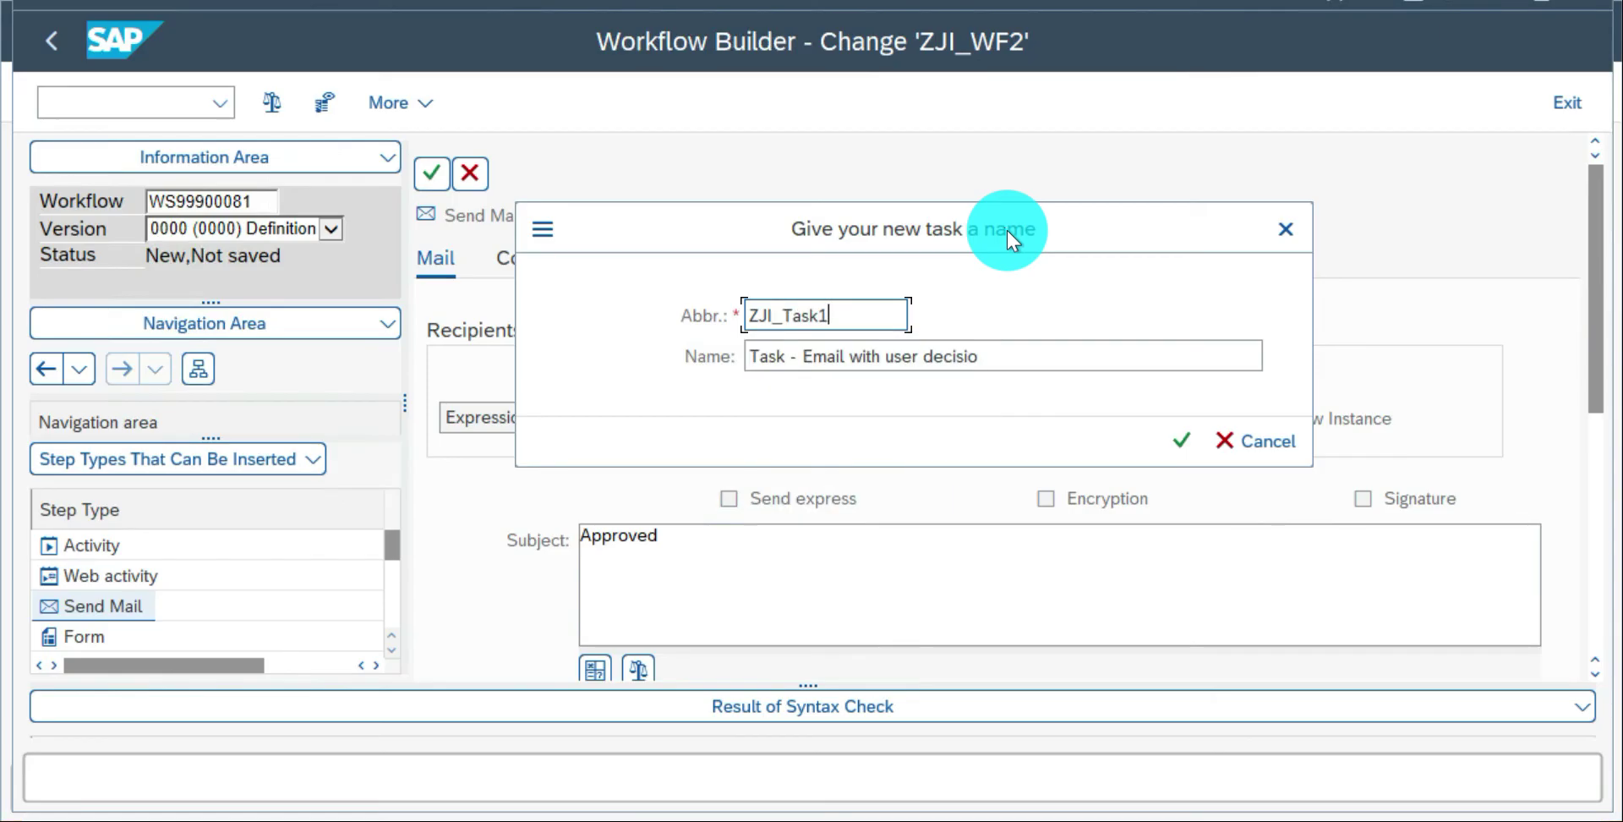
Complete the task name as "Task - Email with user decision" and store the task as a local object.
key("Tab")
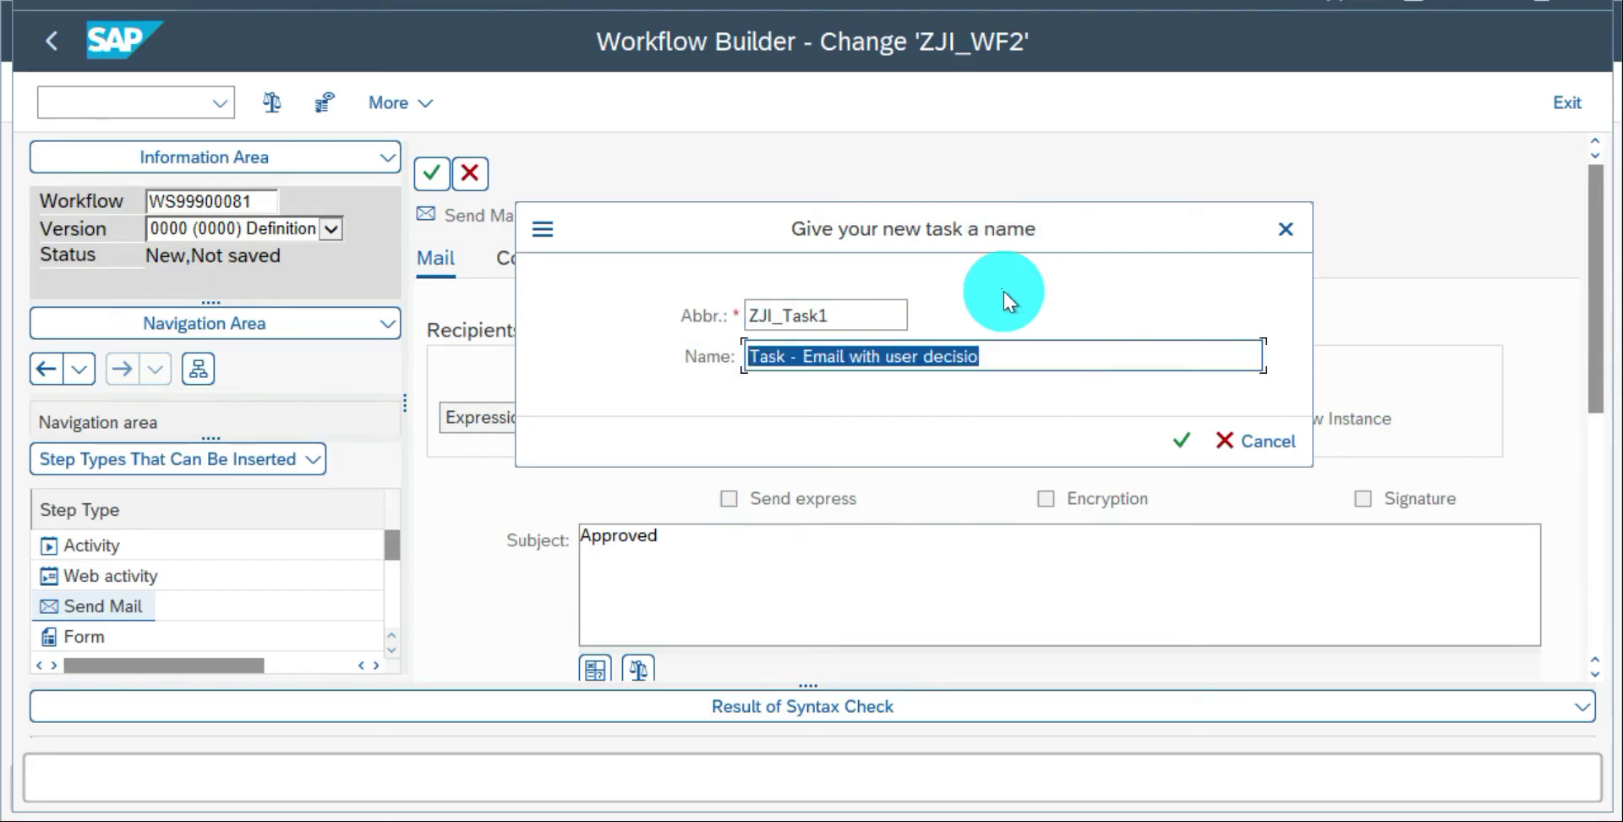
left_click(1025, 353)
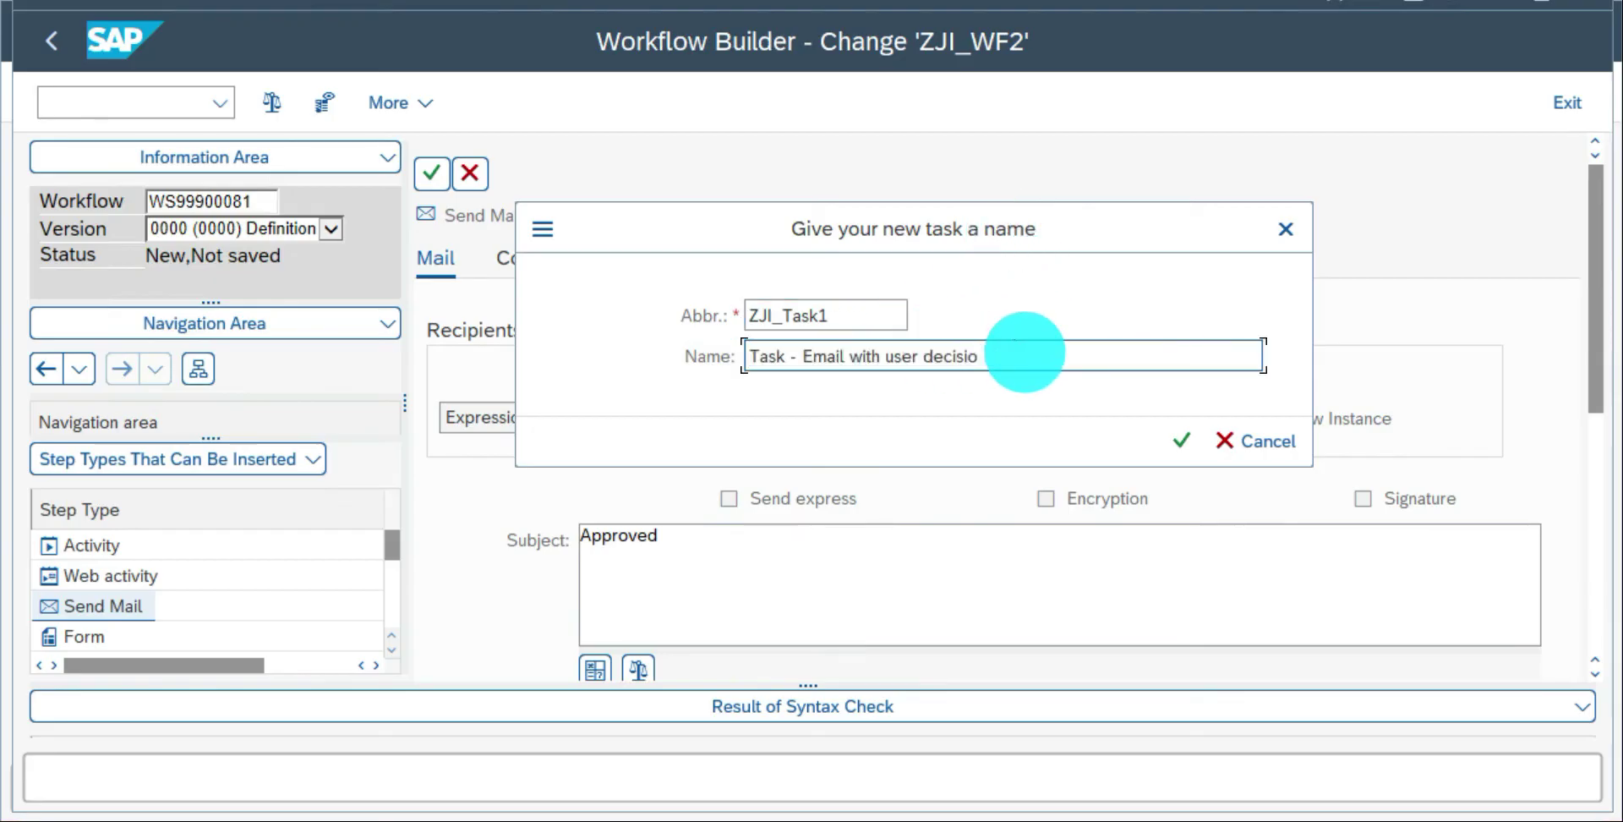
type("n")
left_click(1183, 439)
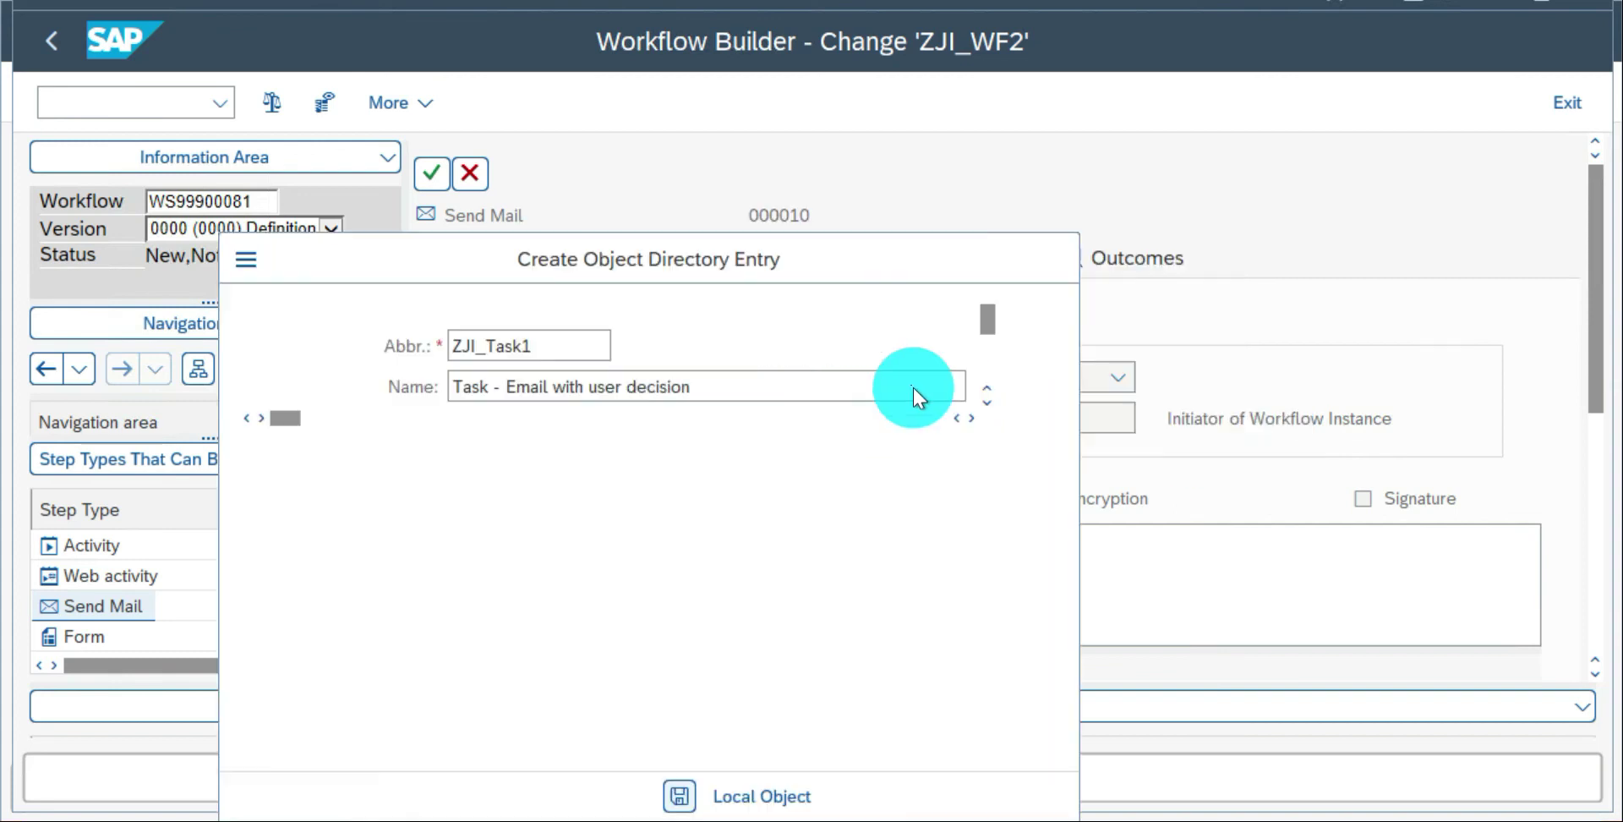
left_click(763, 793)
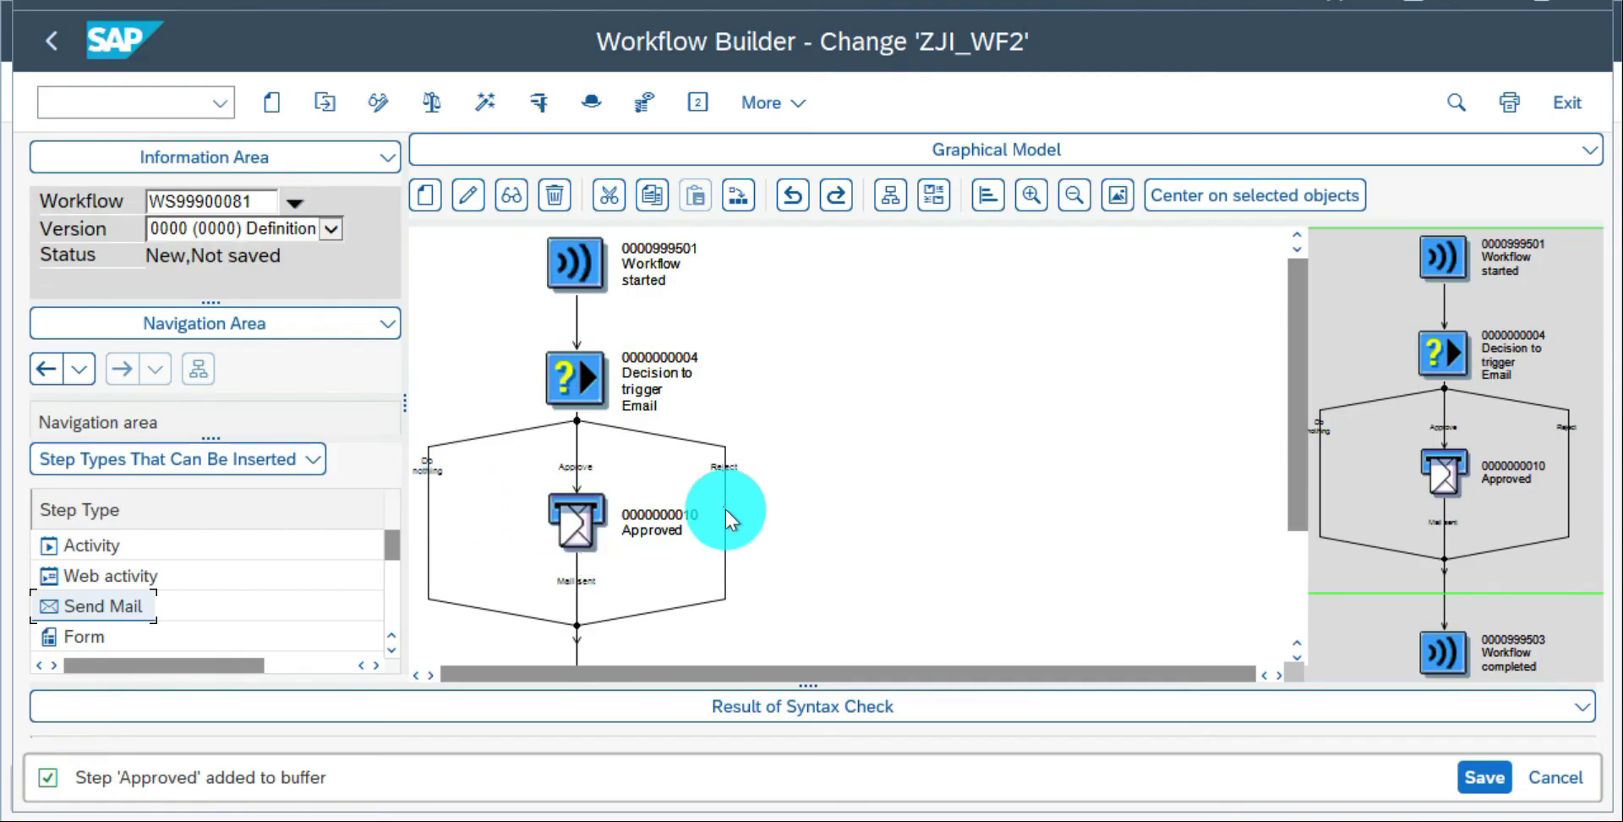
Enlarge the navigation area to review the workflow's decision step and mail step.
left_click_drag(211, 311, 203, 279)
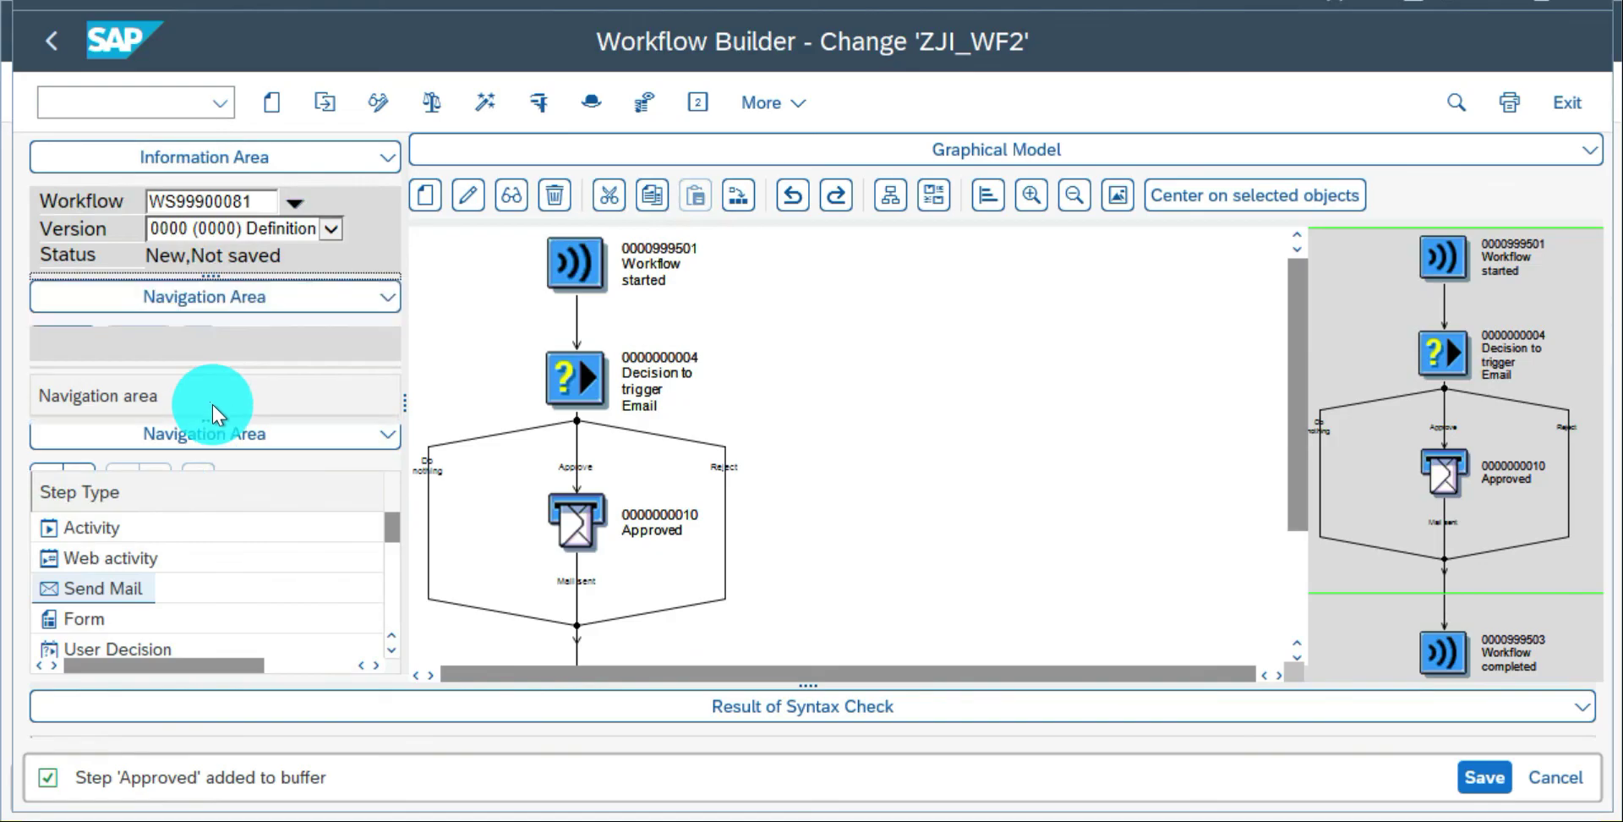
left_click_drag(206, 420, 214, 547)
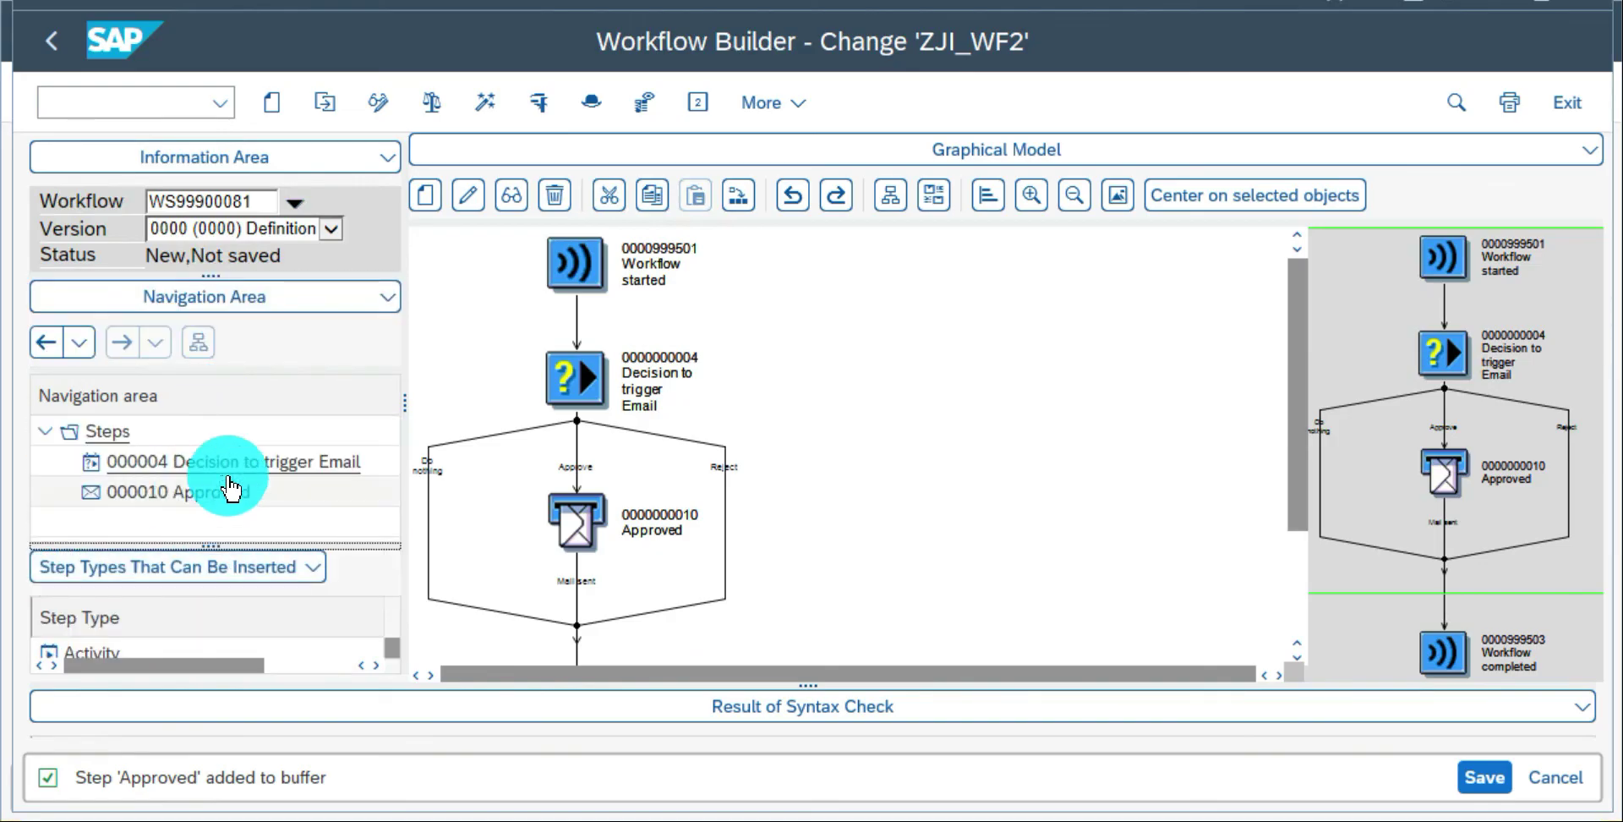
left_click(219, 465)
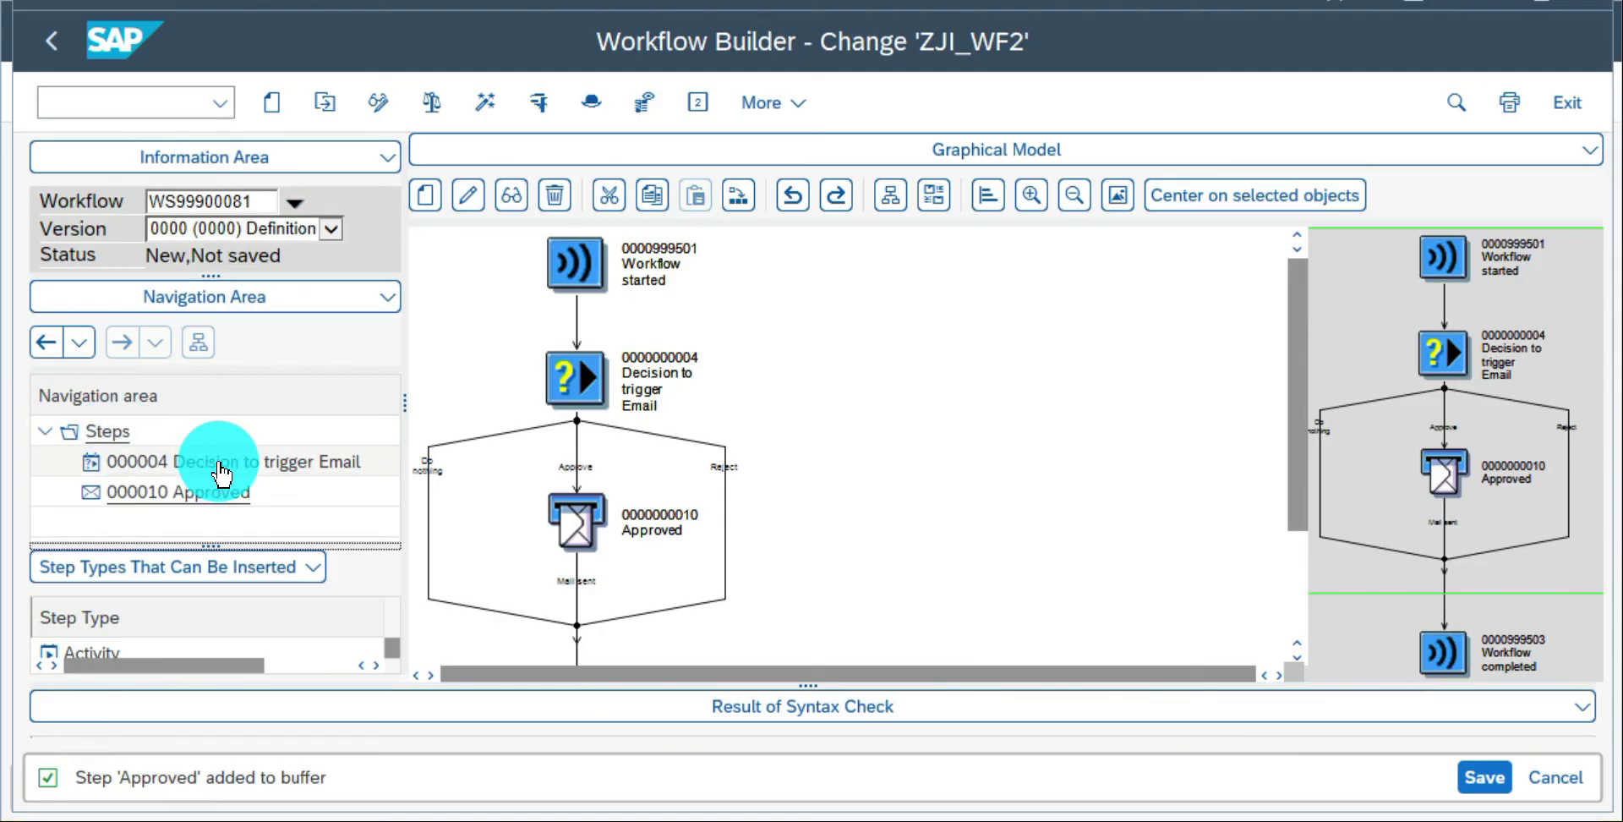
left_click(214, 502)
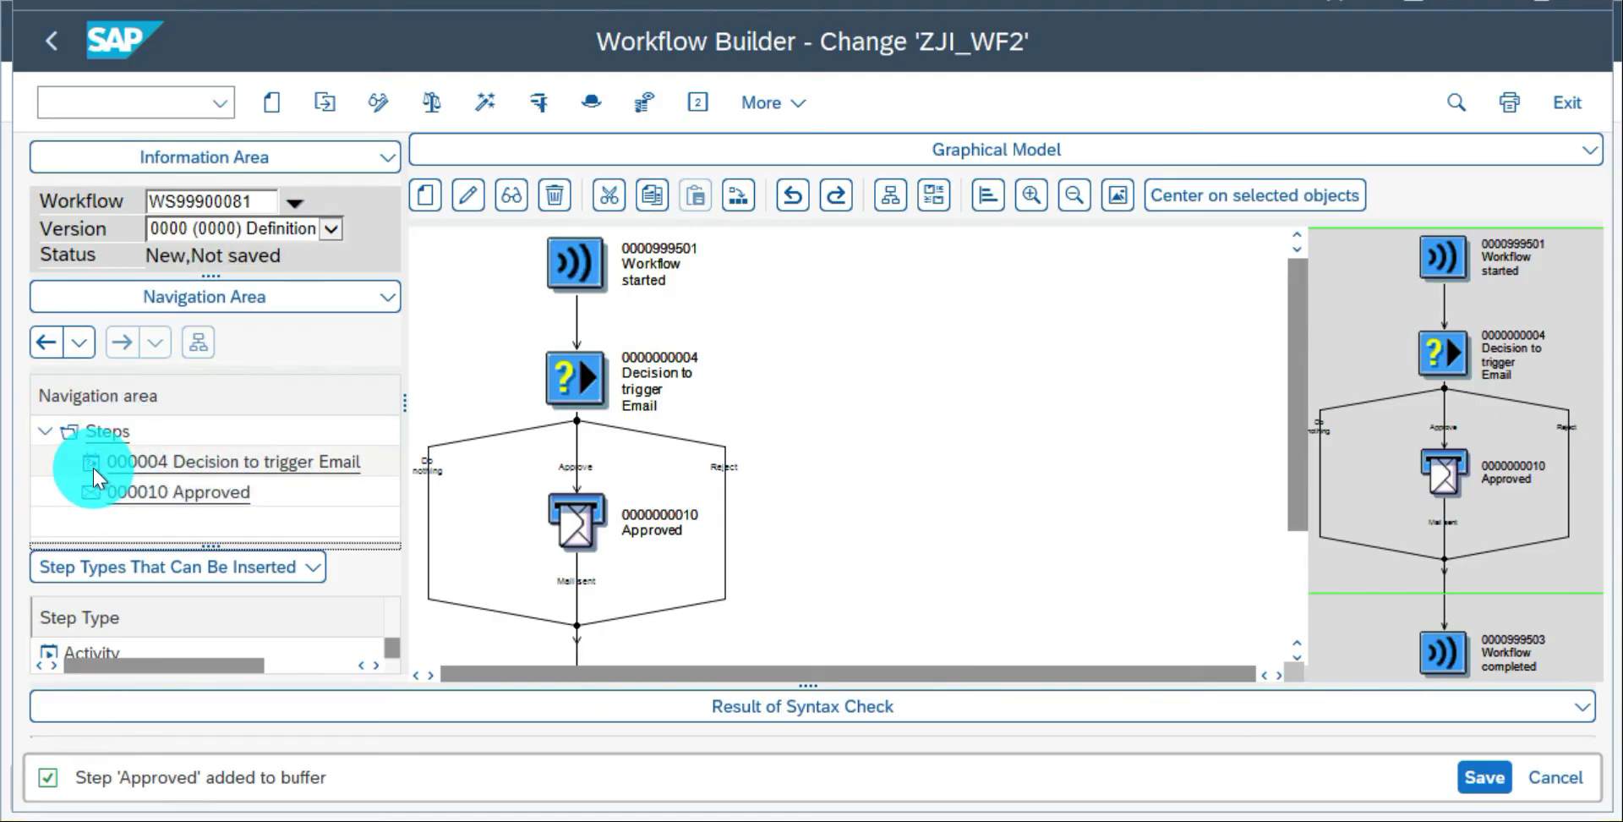
Save and activate the workflow ZJI_WF2.
key("ctrl+s")
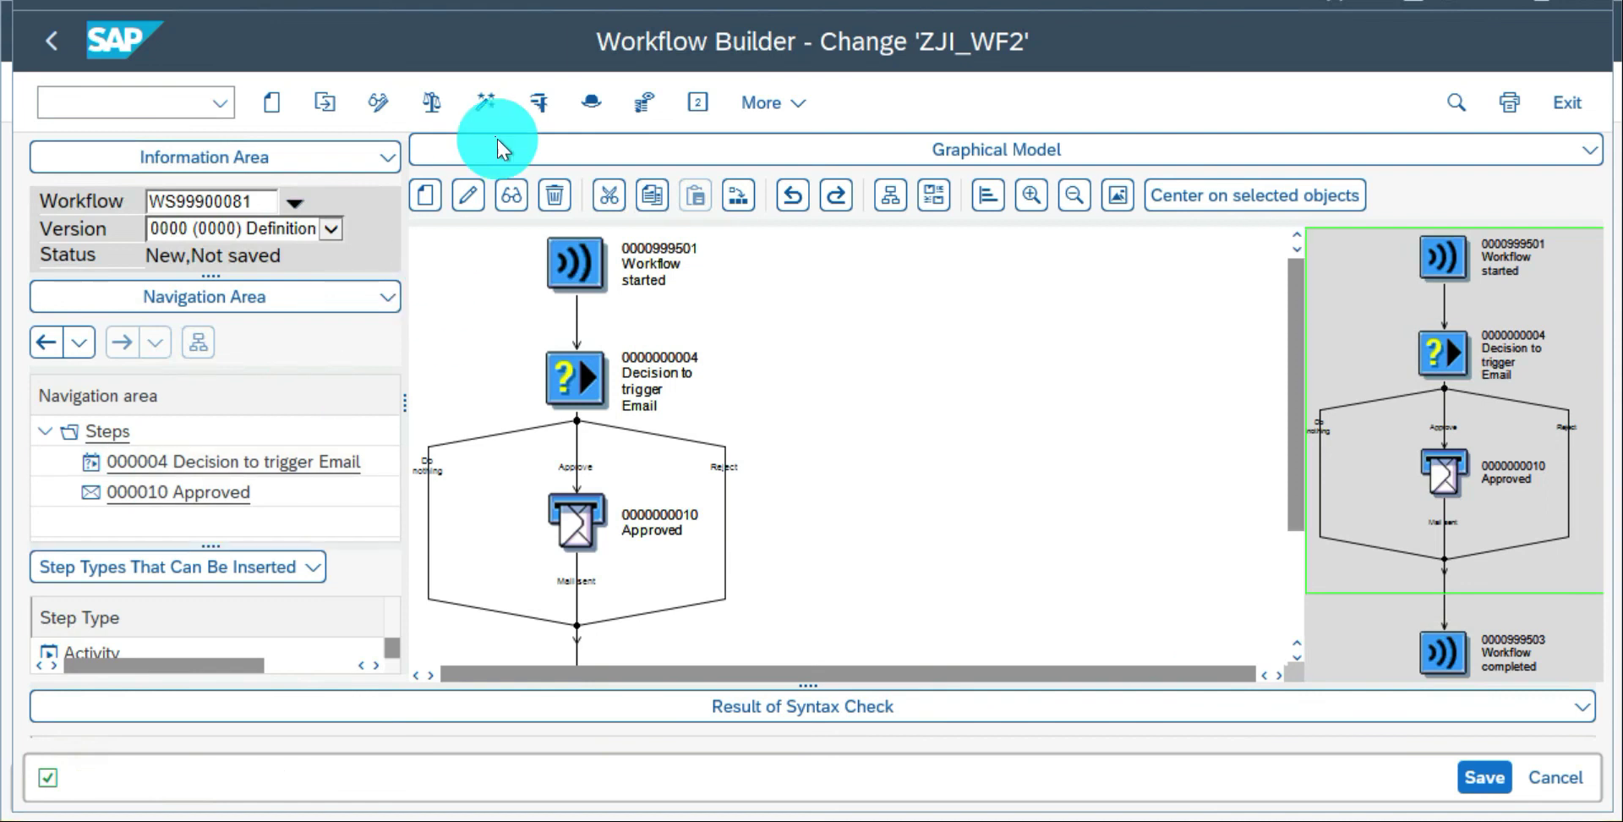
left_click(470, 98)
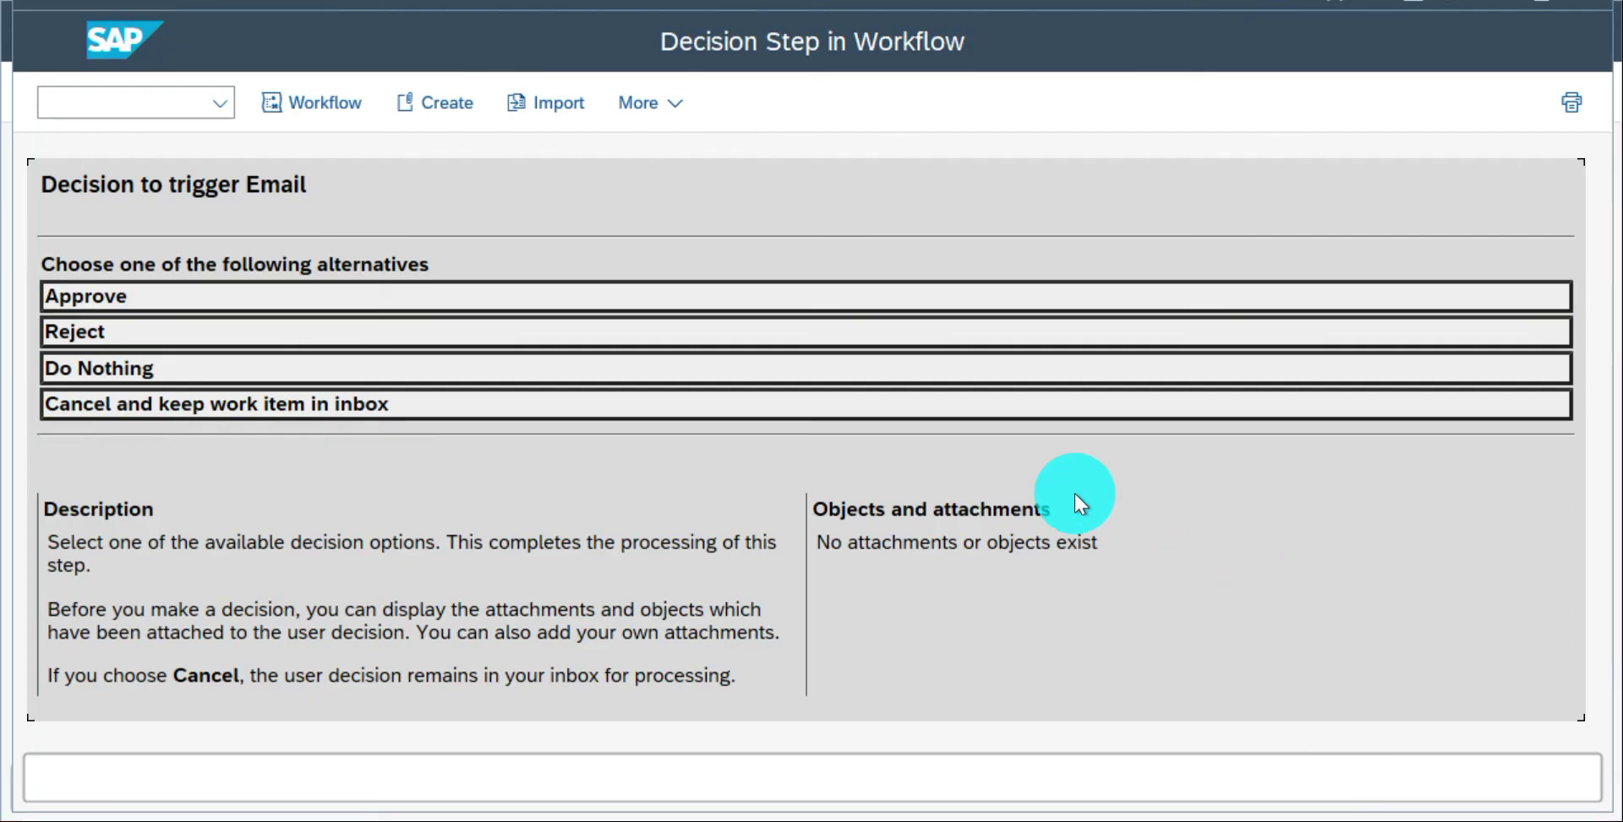
Choose the Approve alternative in the test run's decision and confirm it with the justification "Approve today".
left_click(612, 305)
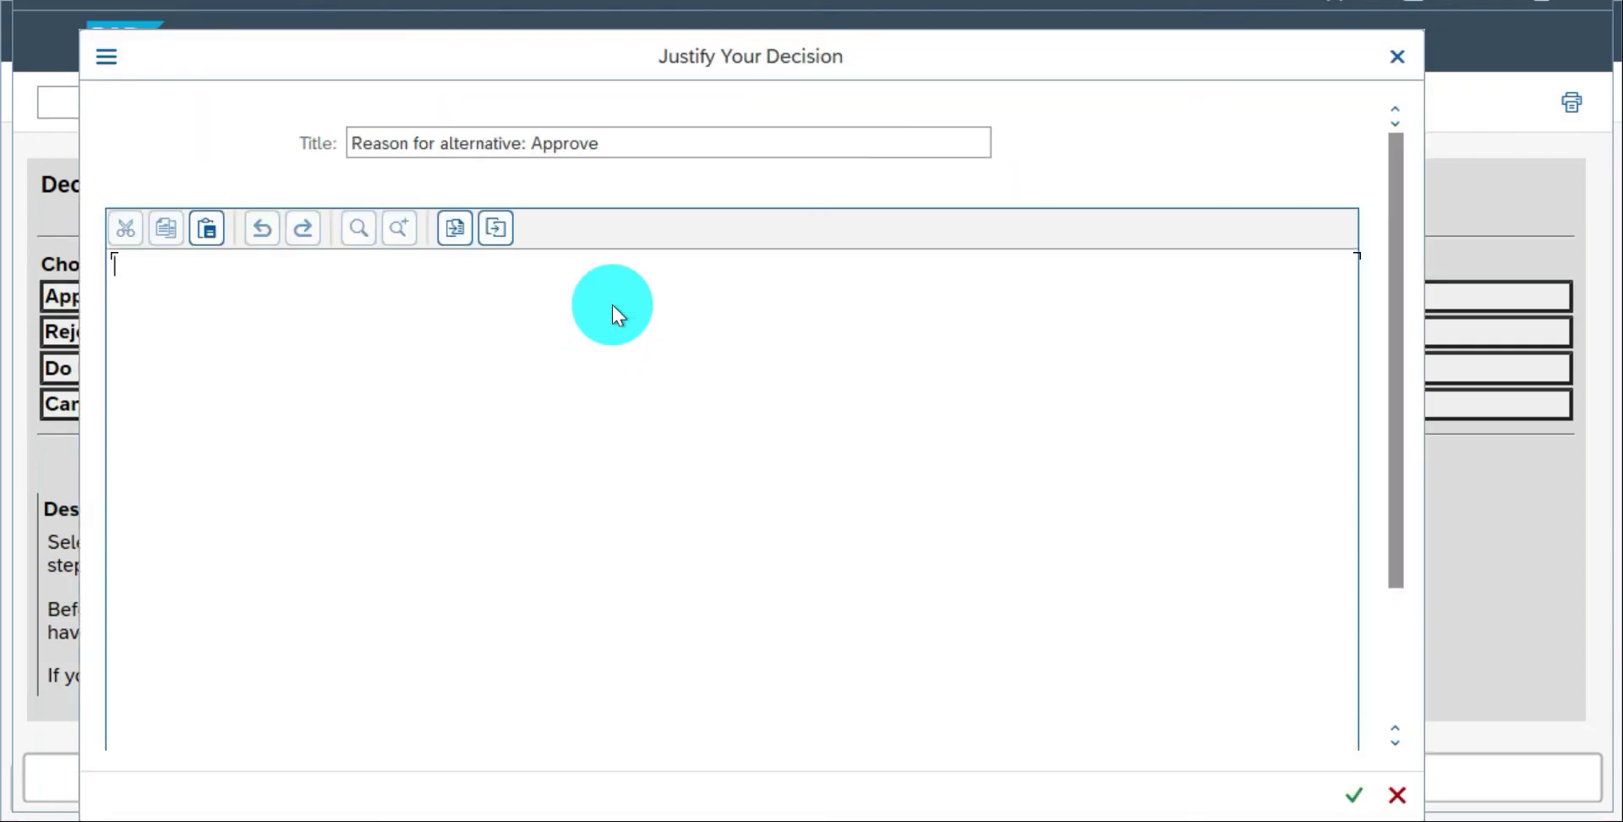
type("Approve ")
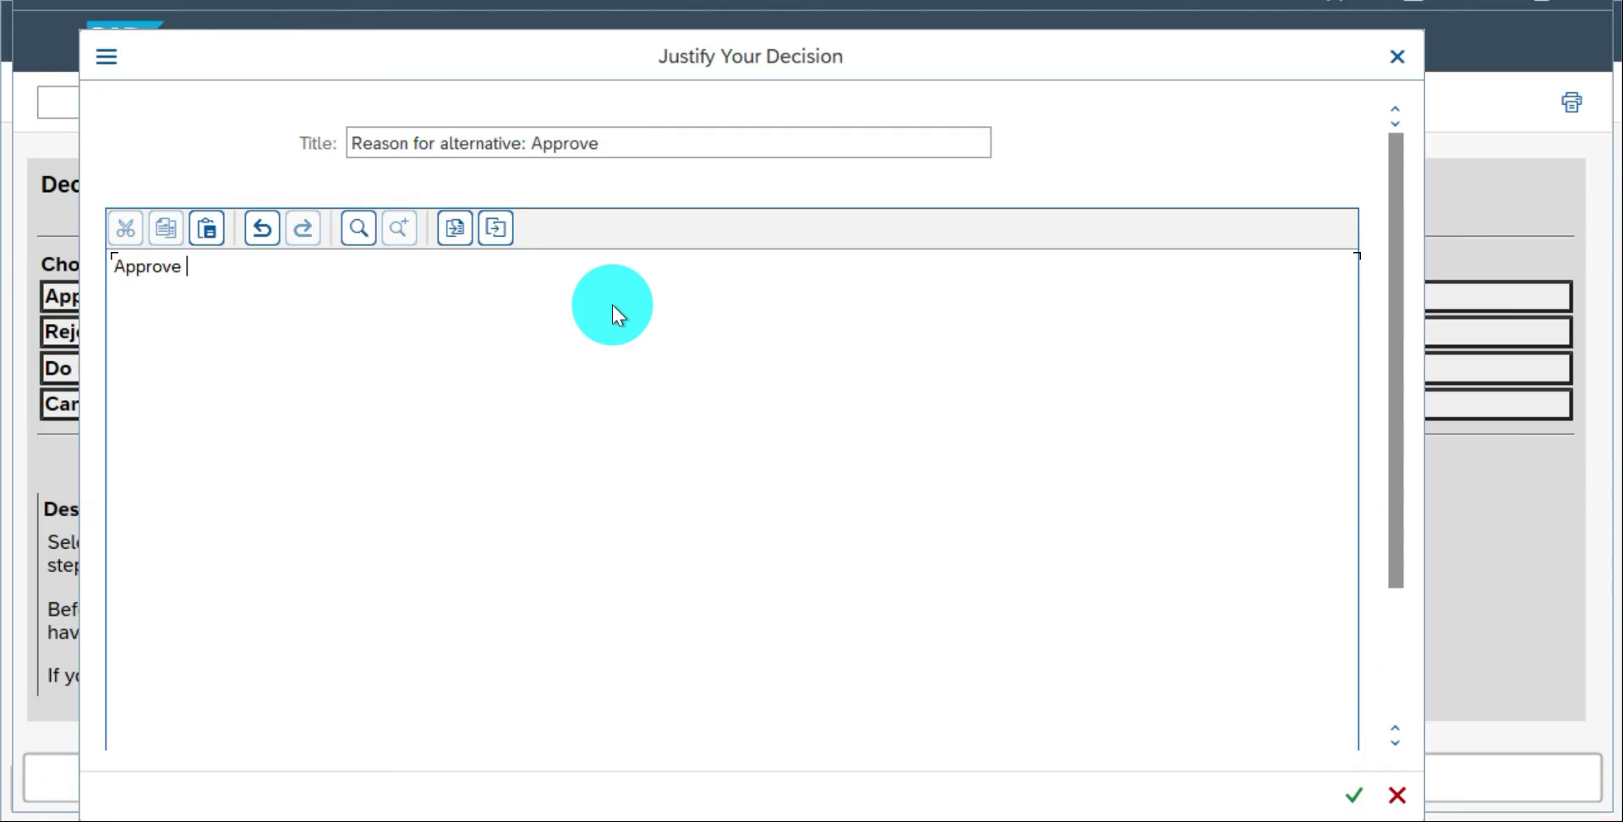
type("today")
left_click(1356, 794)
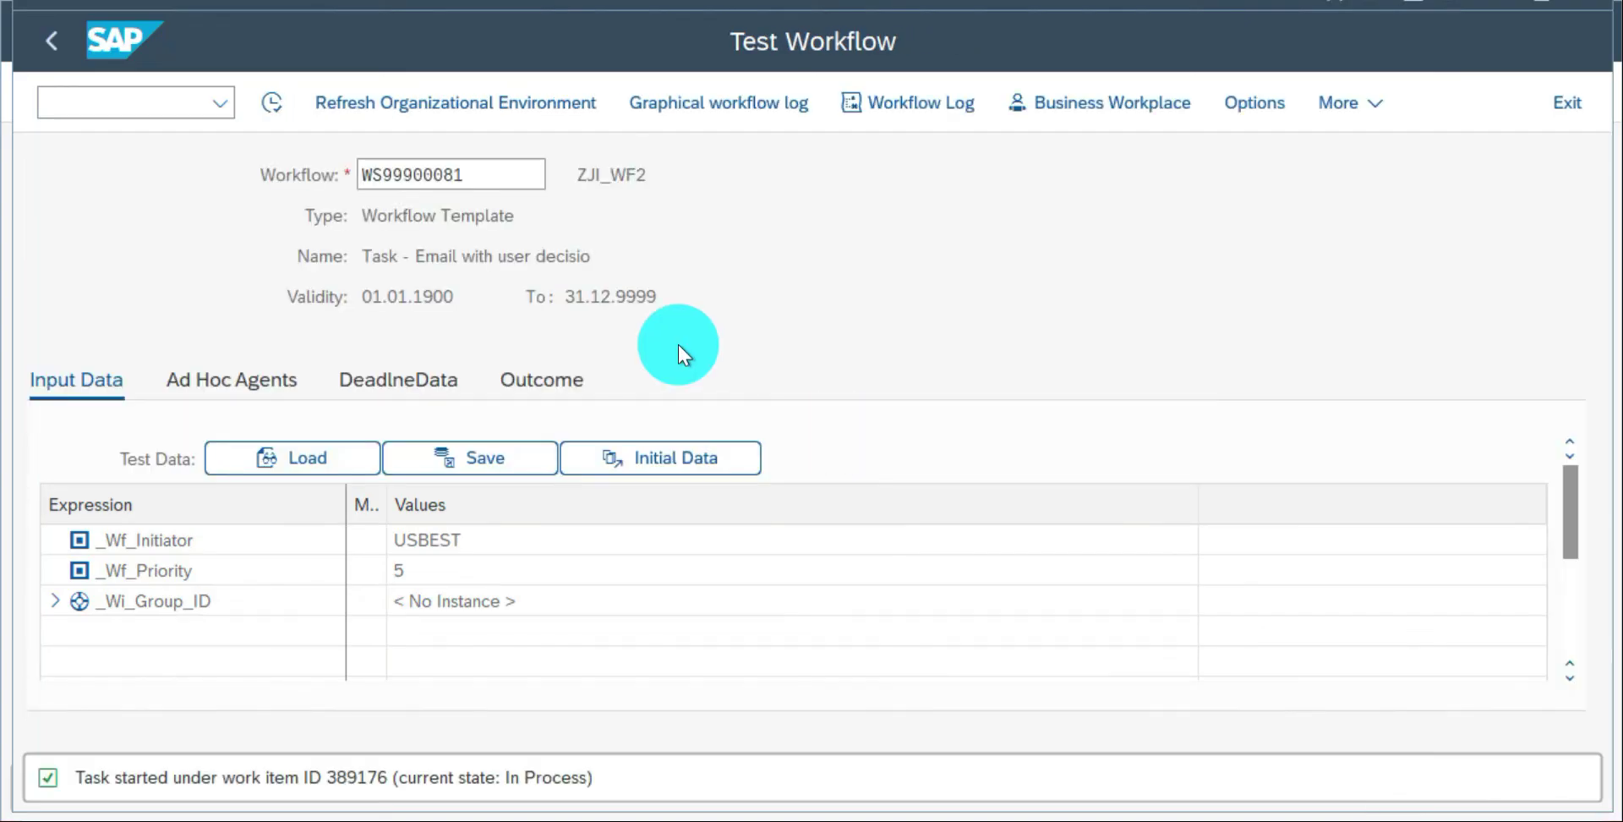
Examine the path taken in the graphical workflow log of the test run and return to the workflow test.
left_click(729, 100)
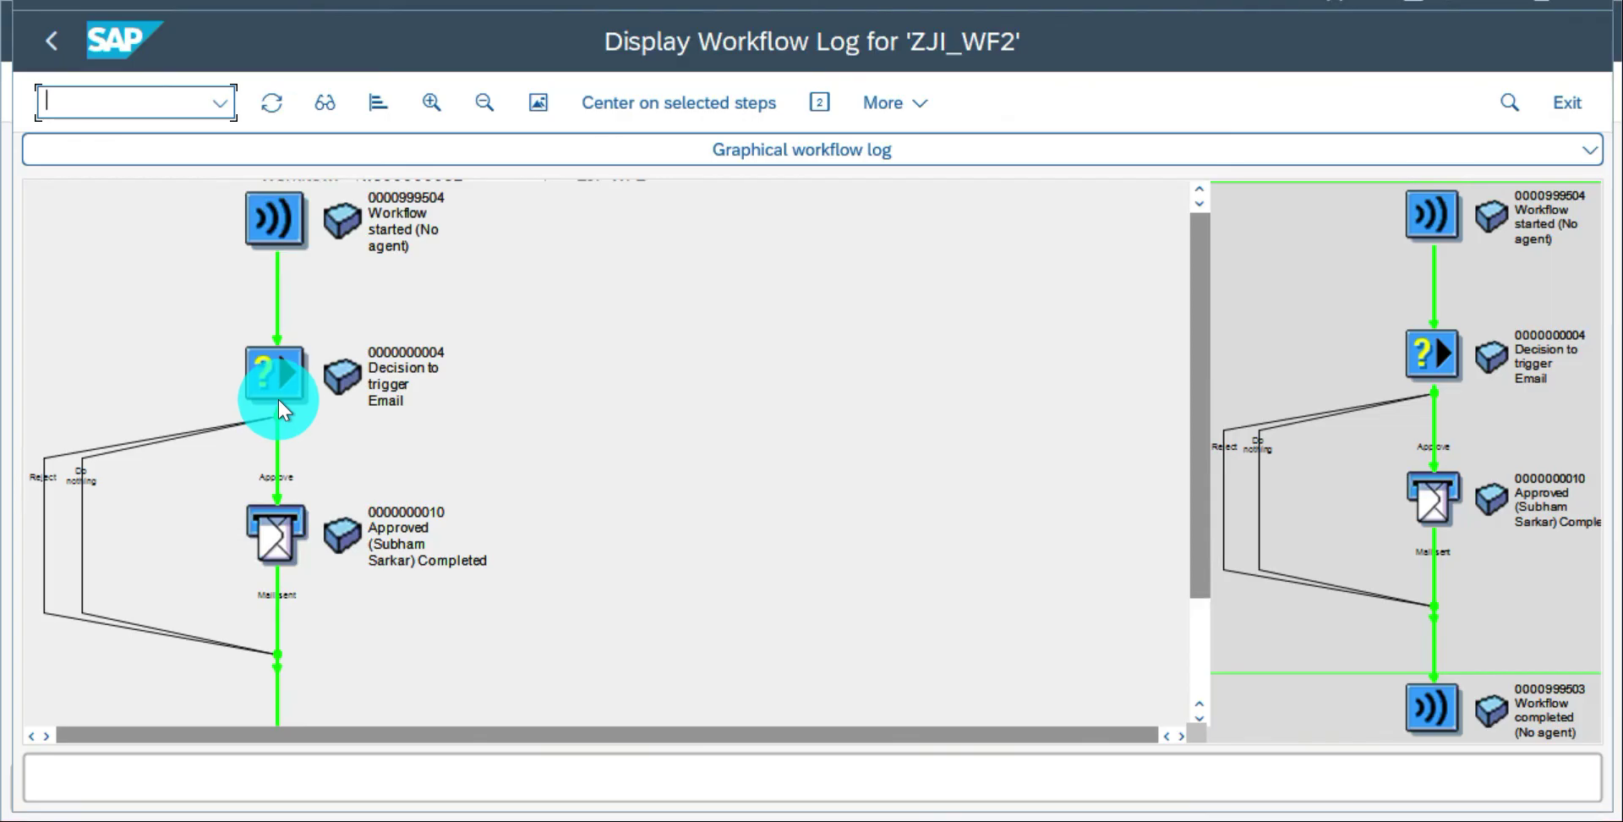
mouse_move(283, 392)
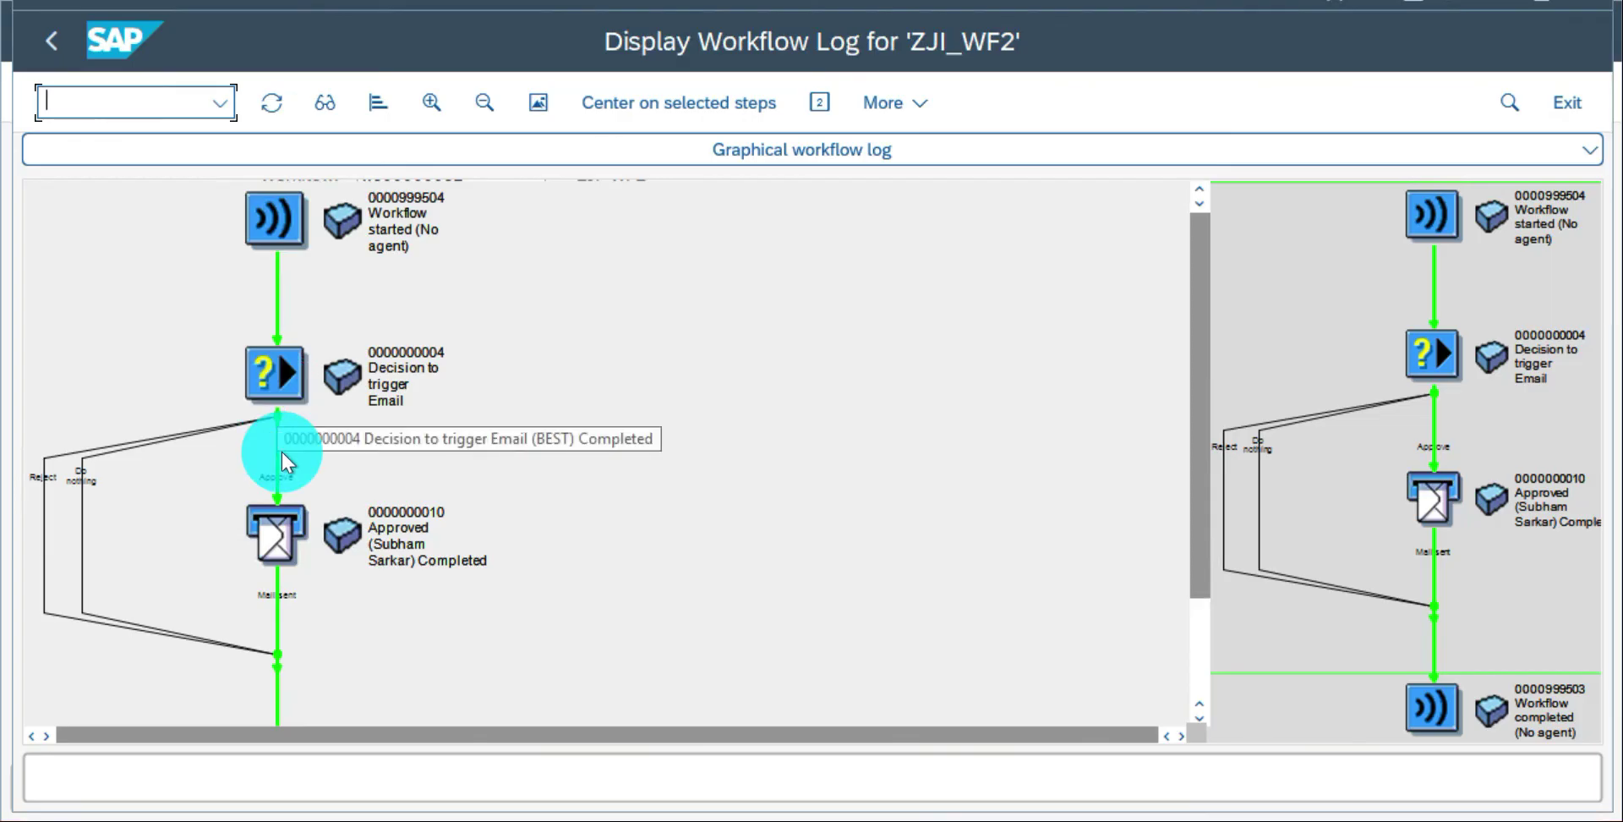
mouse_move(283, 507)
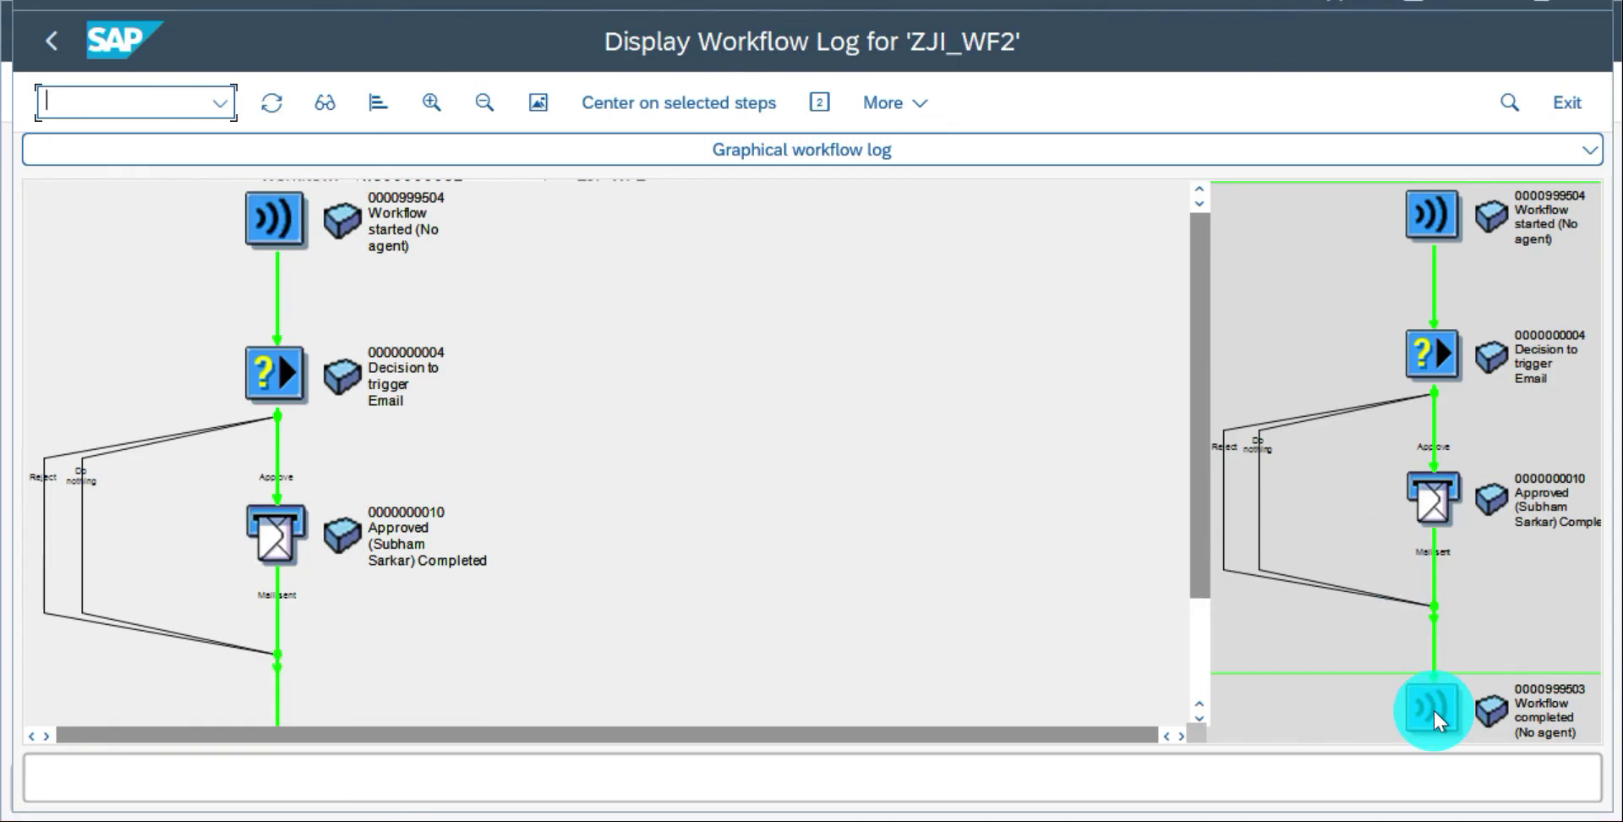
left_click(43, 38)
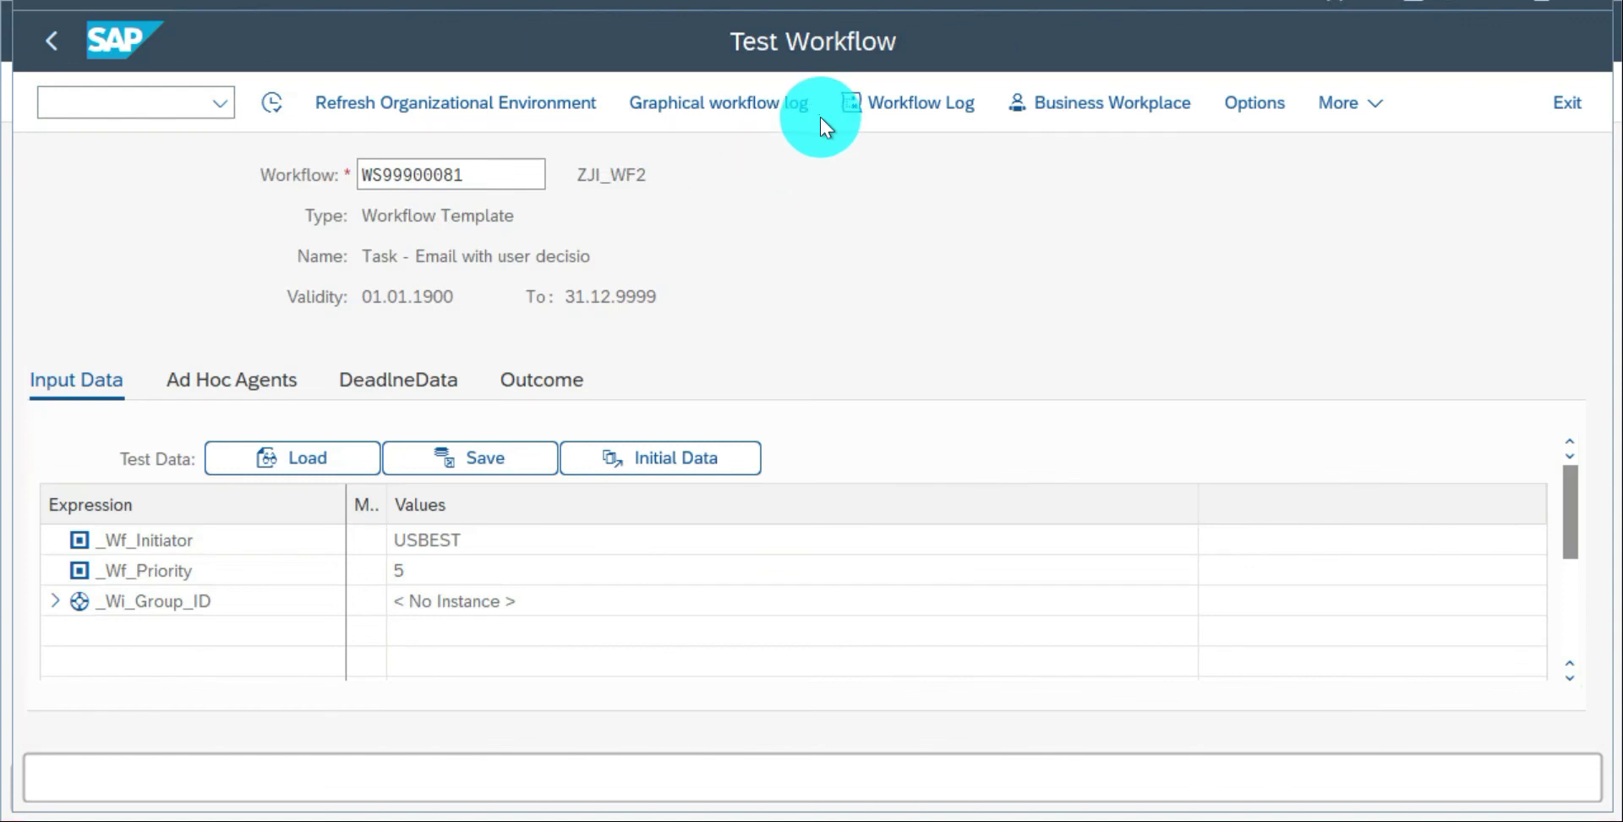
Open the Business Workplace, read the "Approved" mail among the inbox's unread documents, and return to the inbox.
left_click(1067, 105)
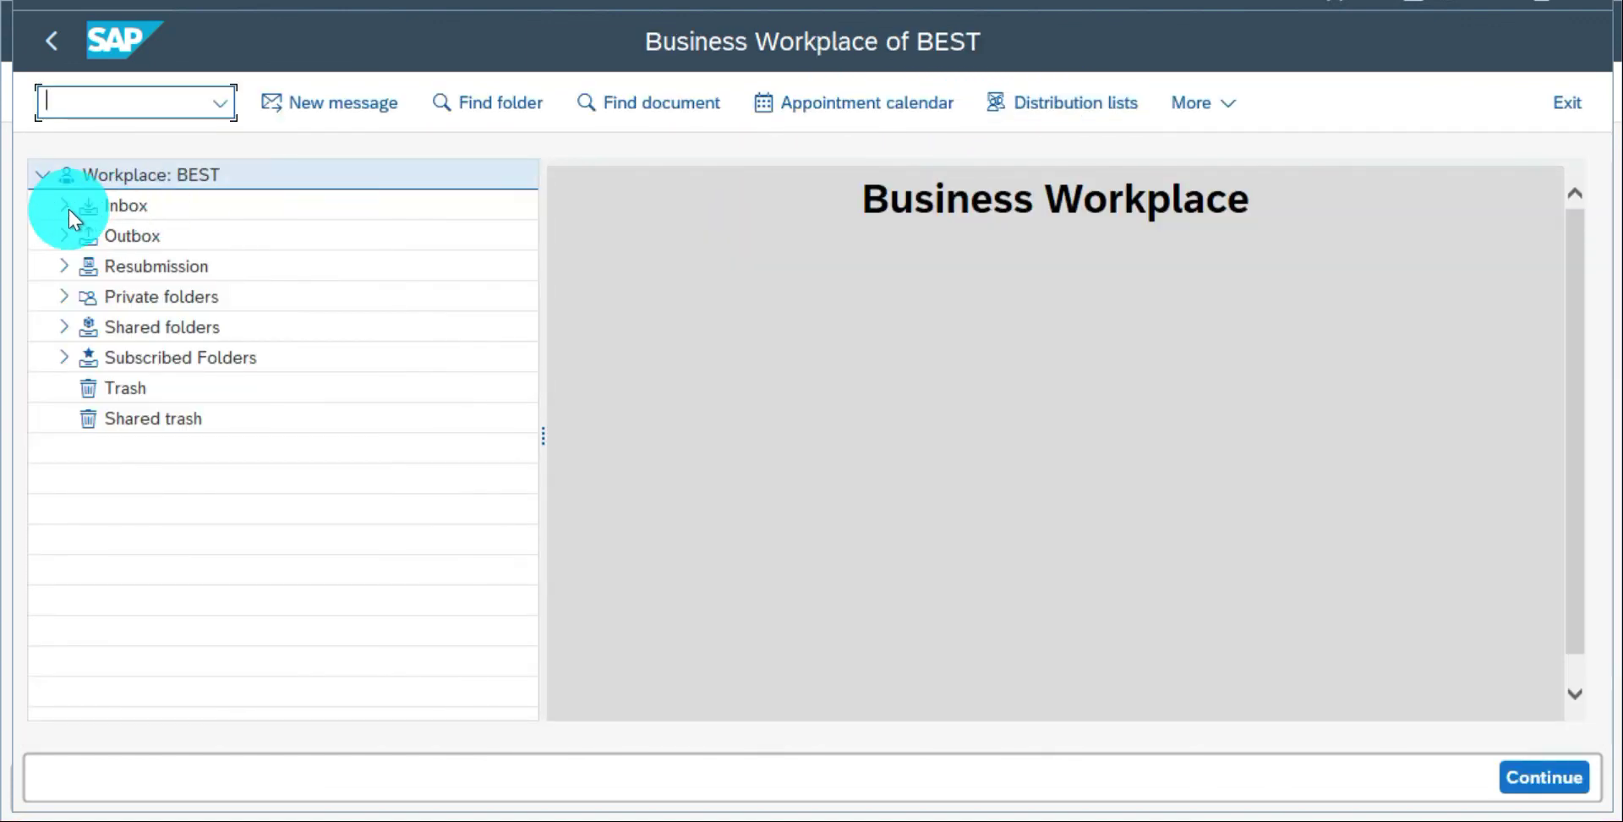
left_click(62, 205)
left_click(150, 236)
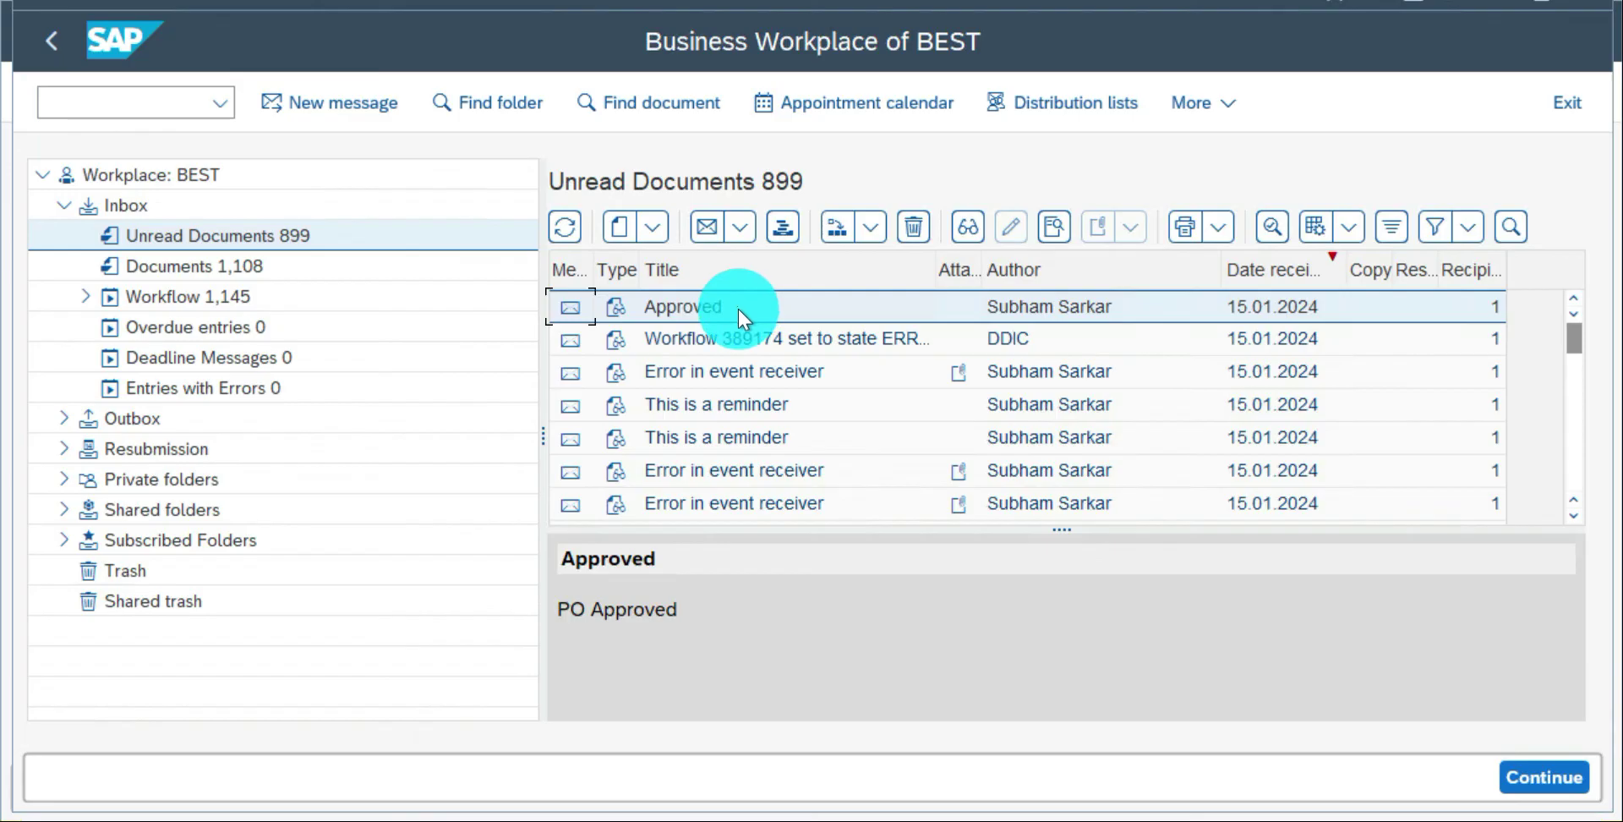
double_click(738, 308)
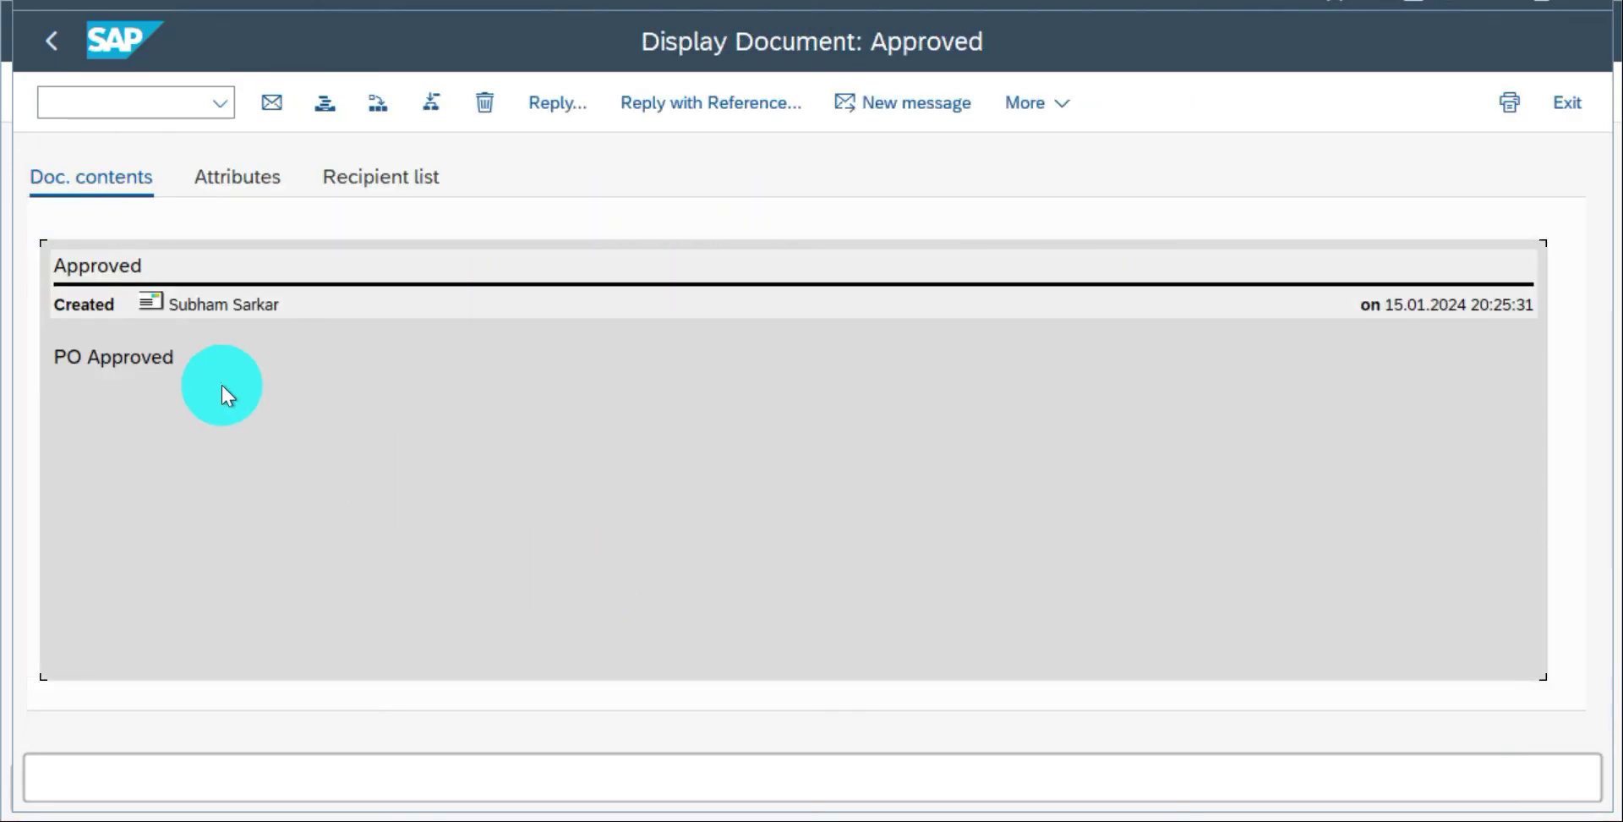
left_click_drag(221, 383, 53, 355)
left_click(56, 38)
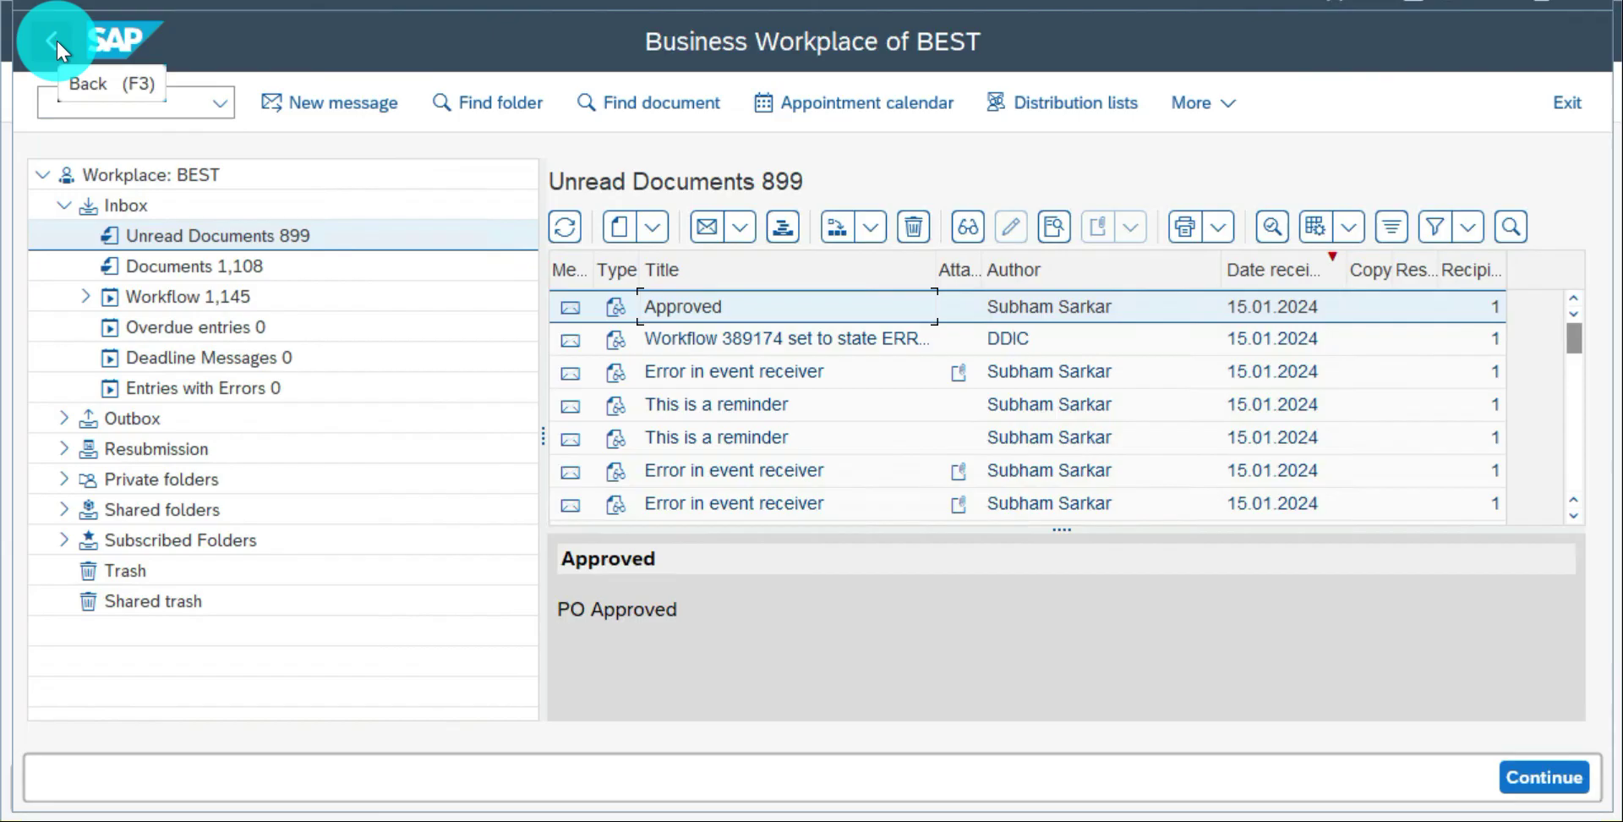
Start a new test run of the workflow and reject its decision with the justification "Rejected - please remodify the net value".
left_click(55, 38)
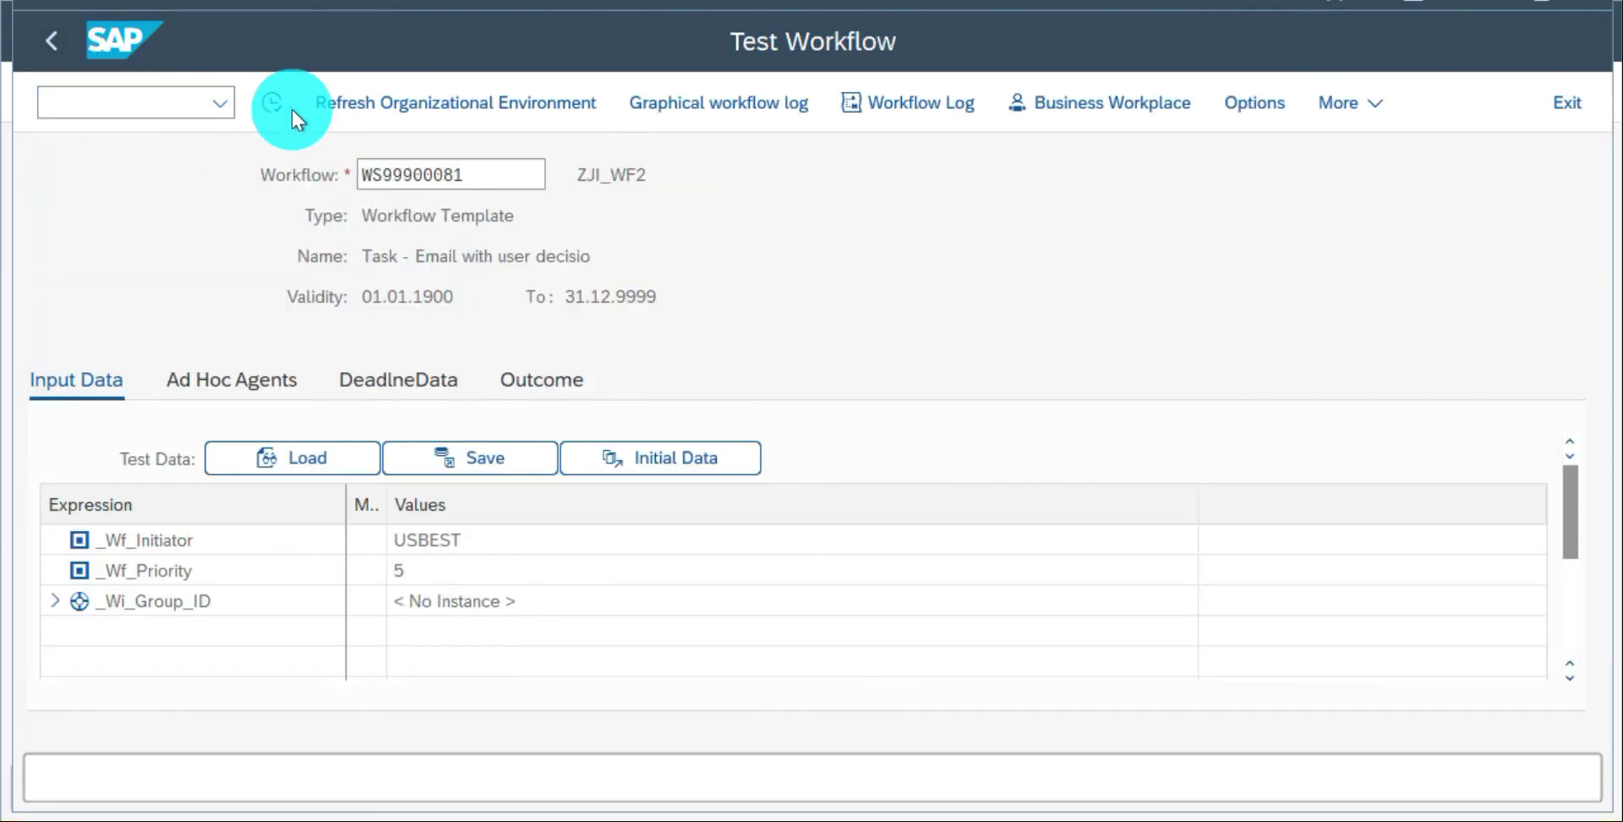
left_click(270, 102)
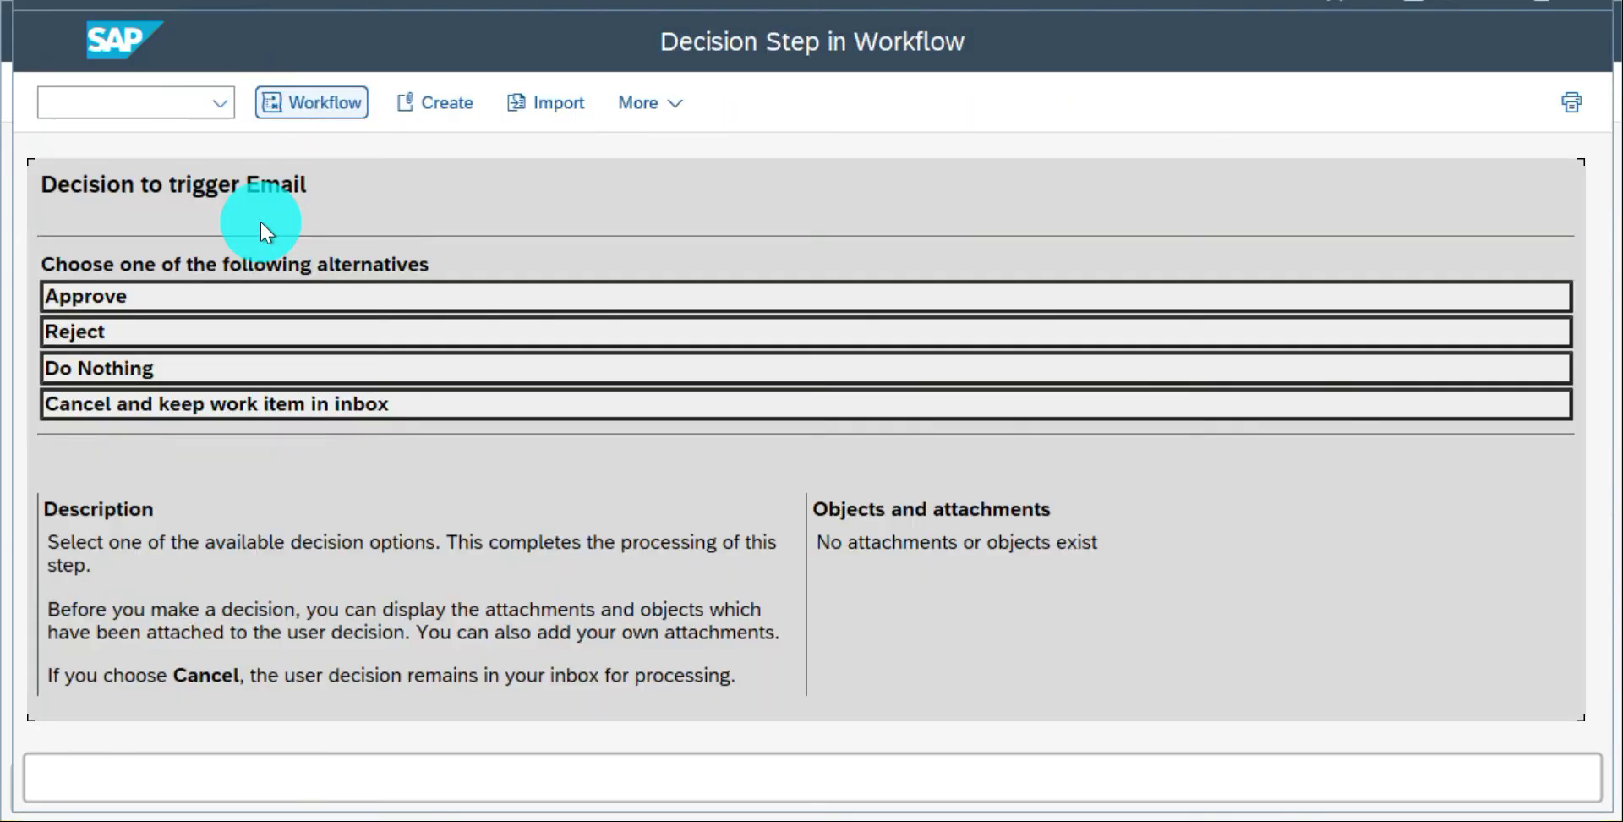
left_click(220, 334)
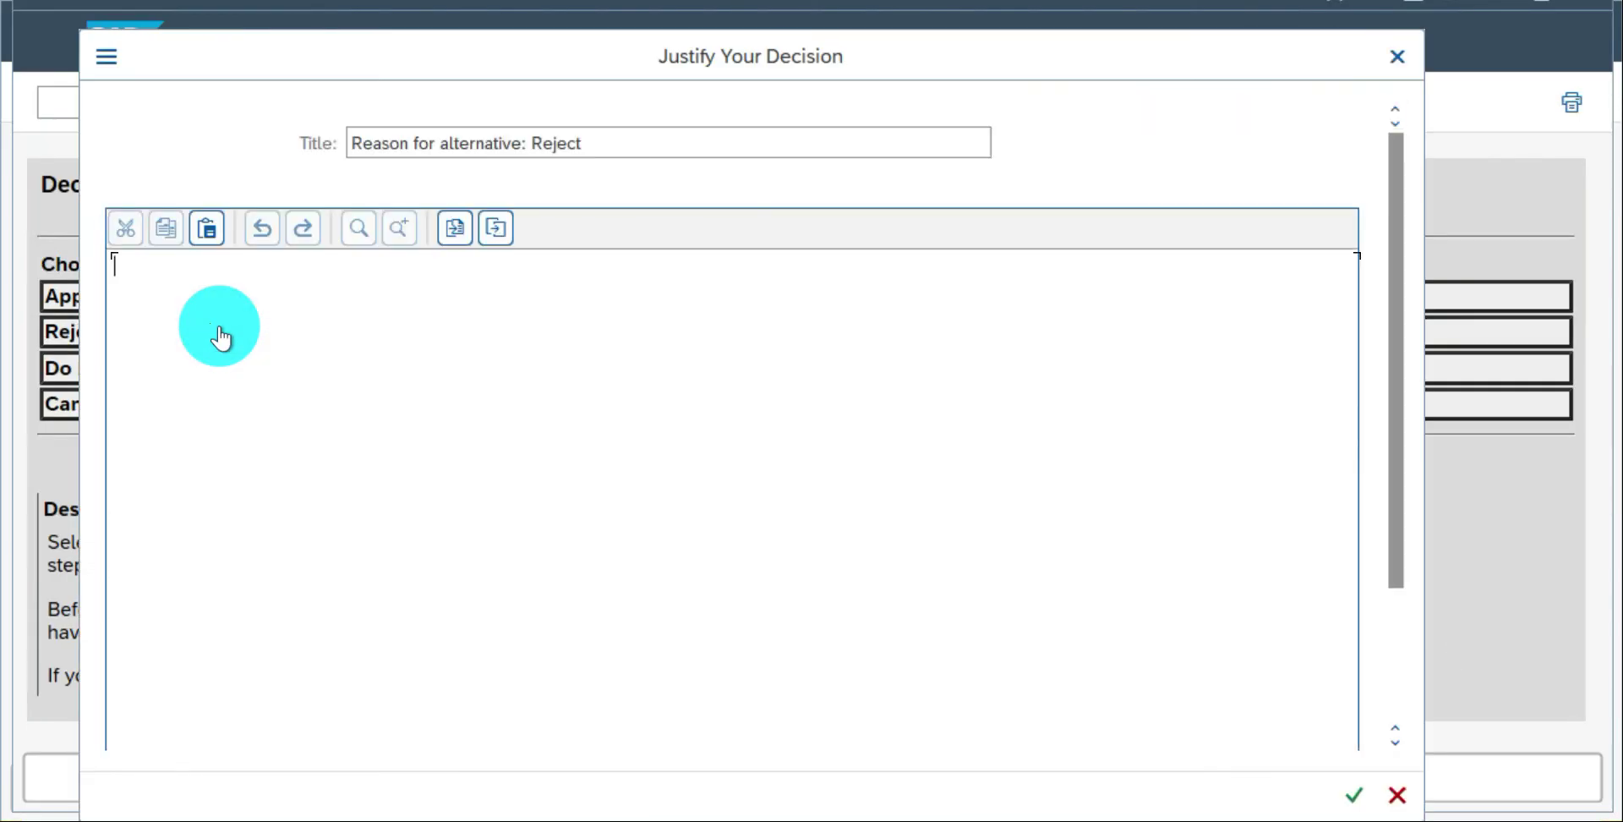
type("Rejected ")
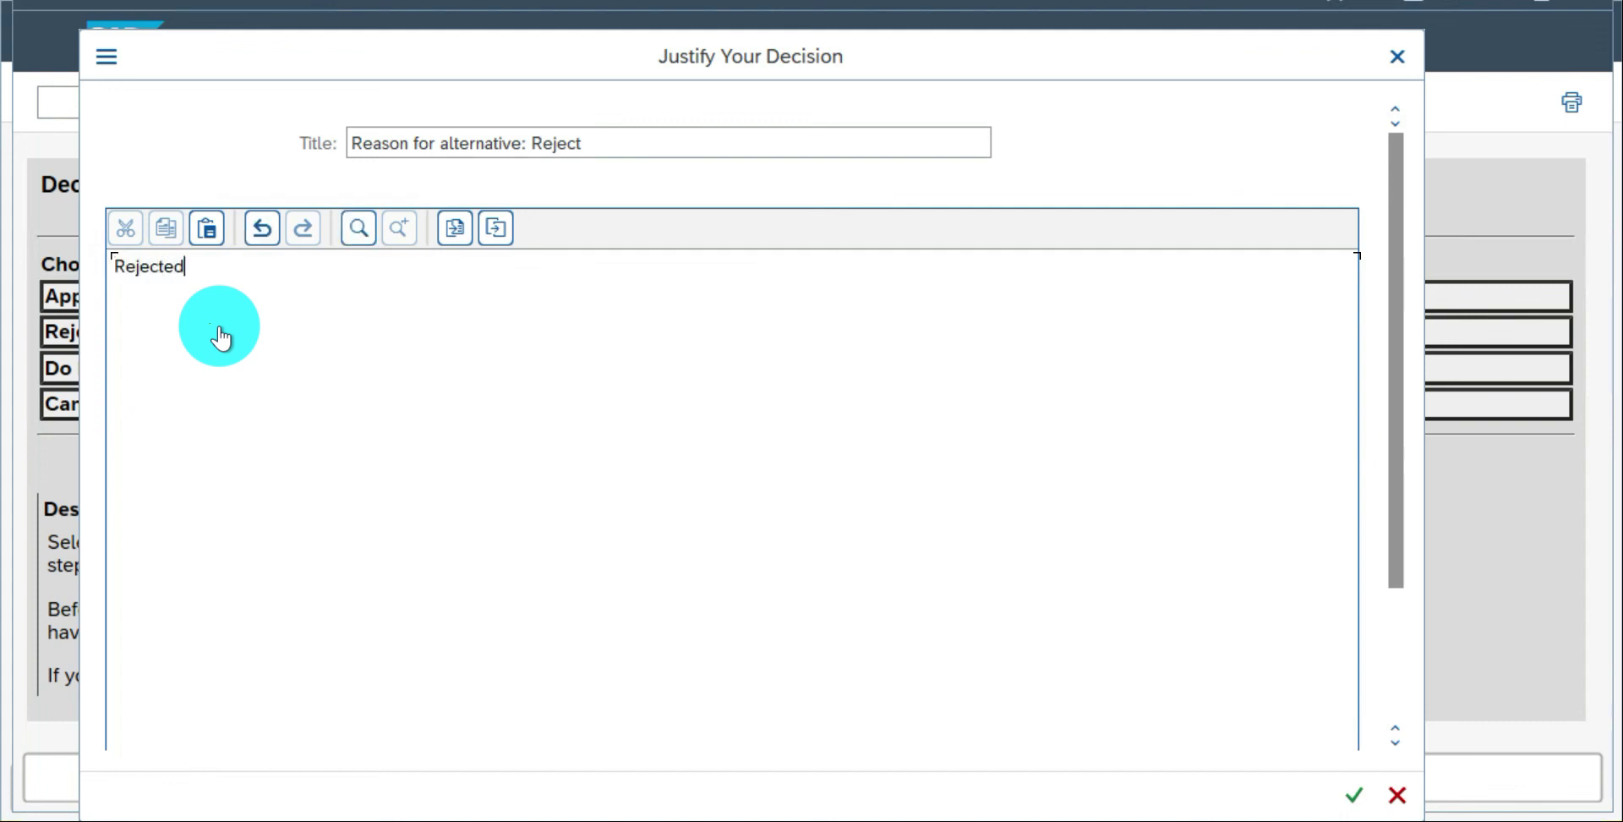
type("- please remodify the net value")
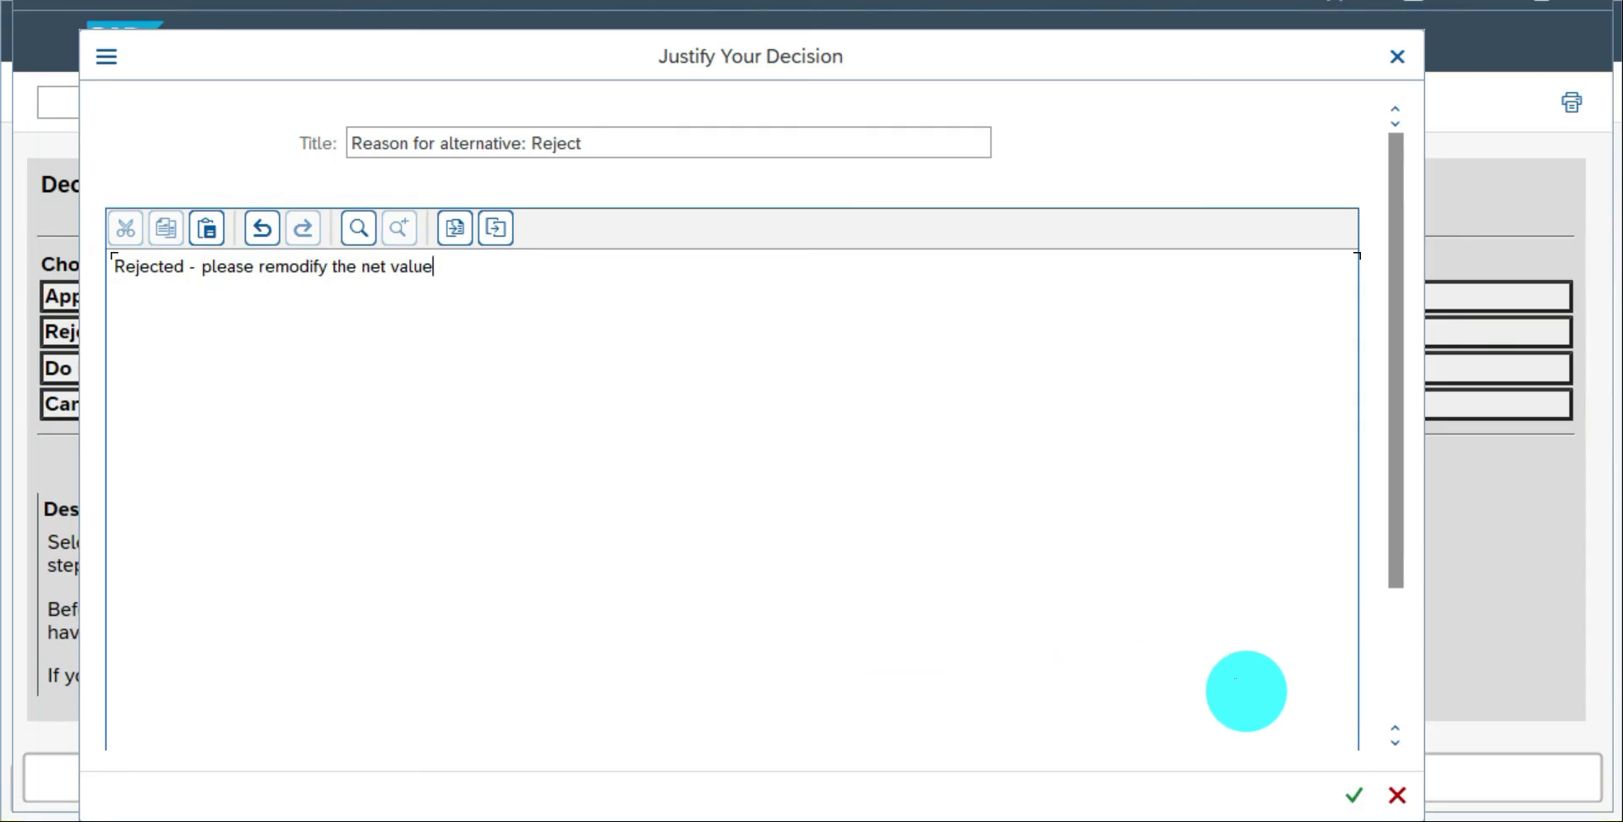
left_click(1353, 796)
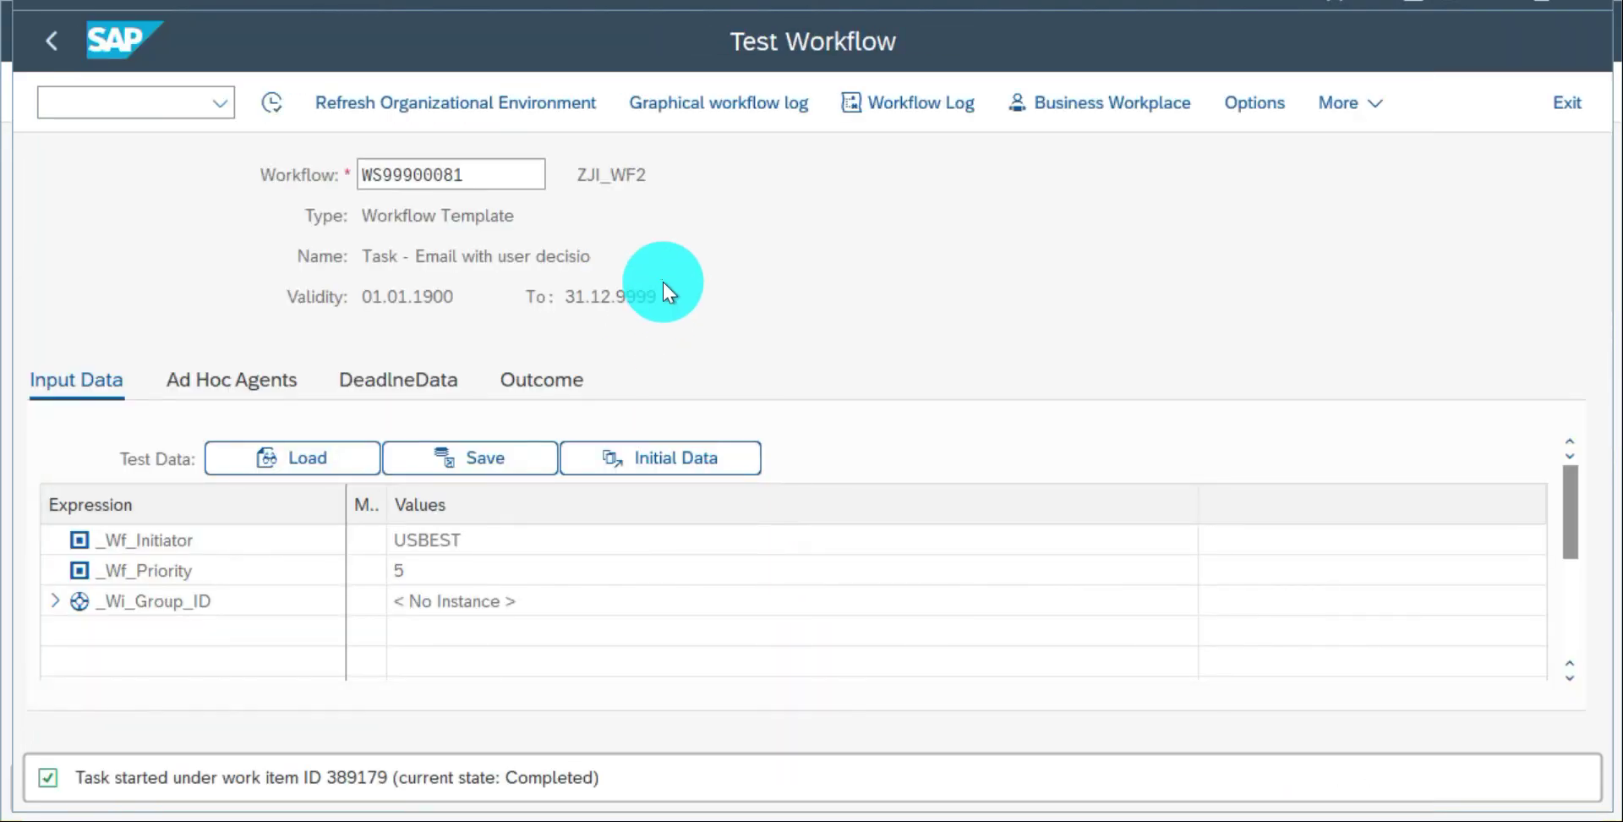
Check the rejected run's path in the graphical workflow log and the unread documents in the Business Workplace inbox, and return to the workflow test.
left_click(719, 104)
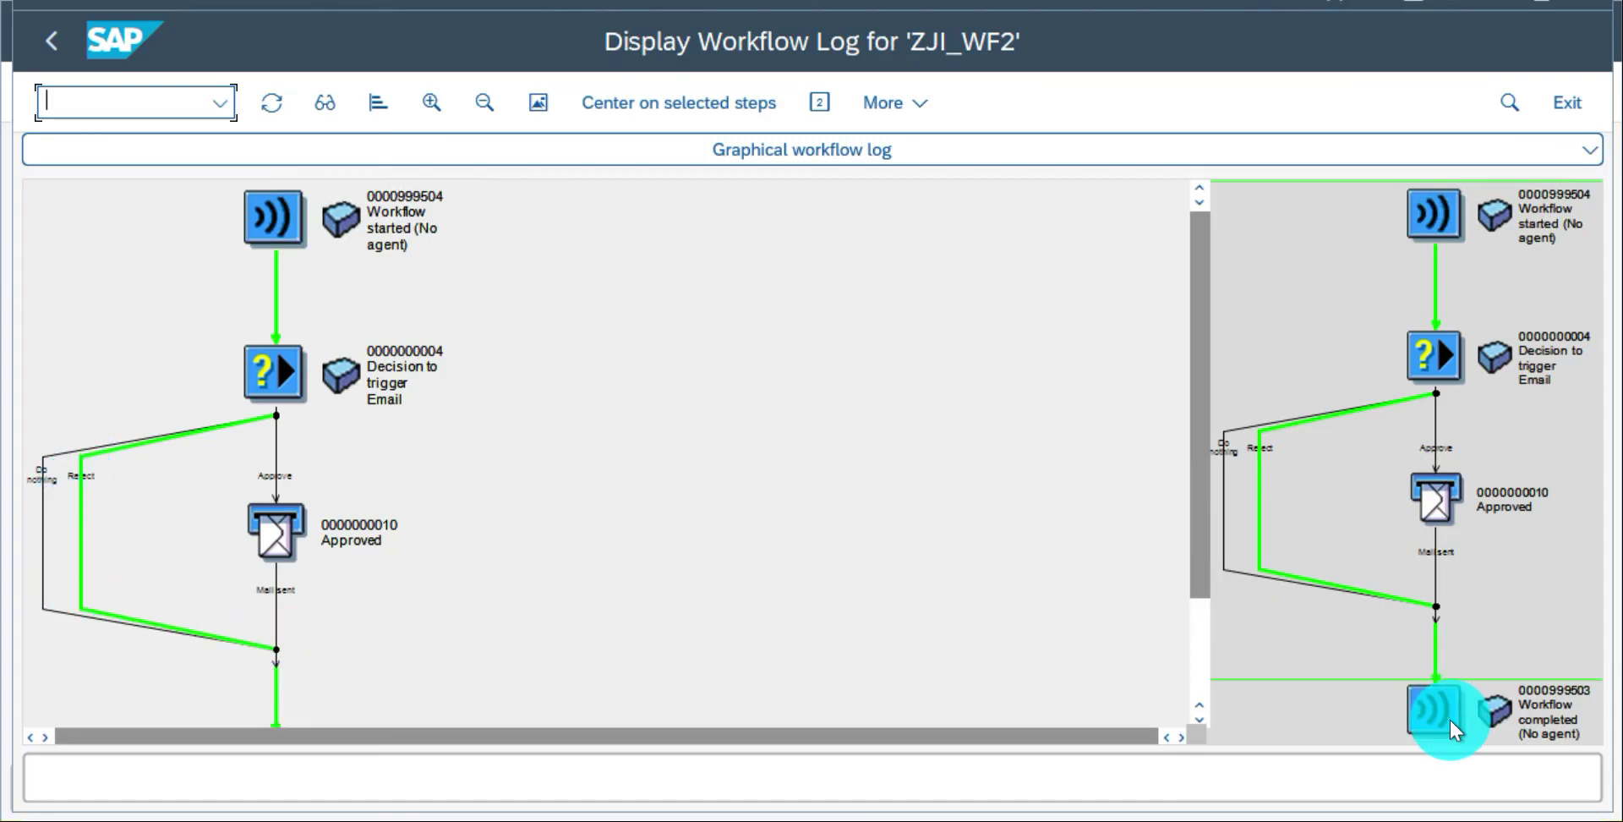
key("F3")
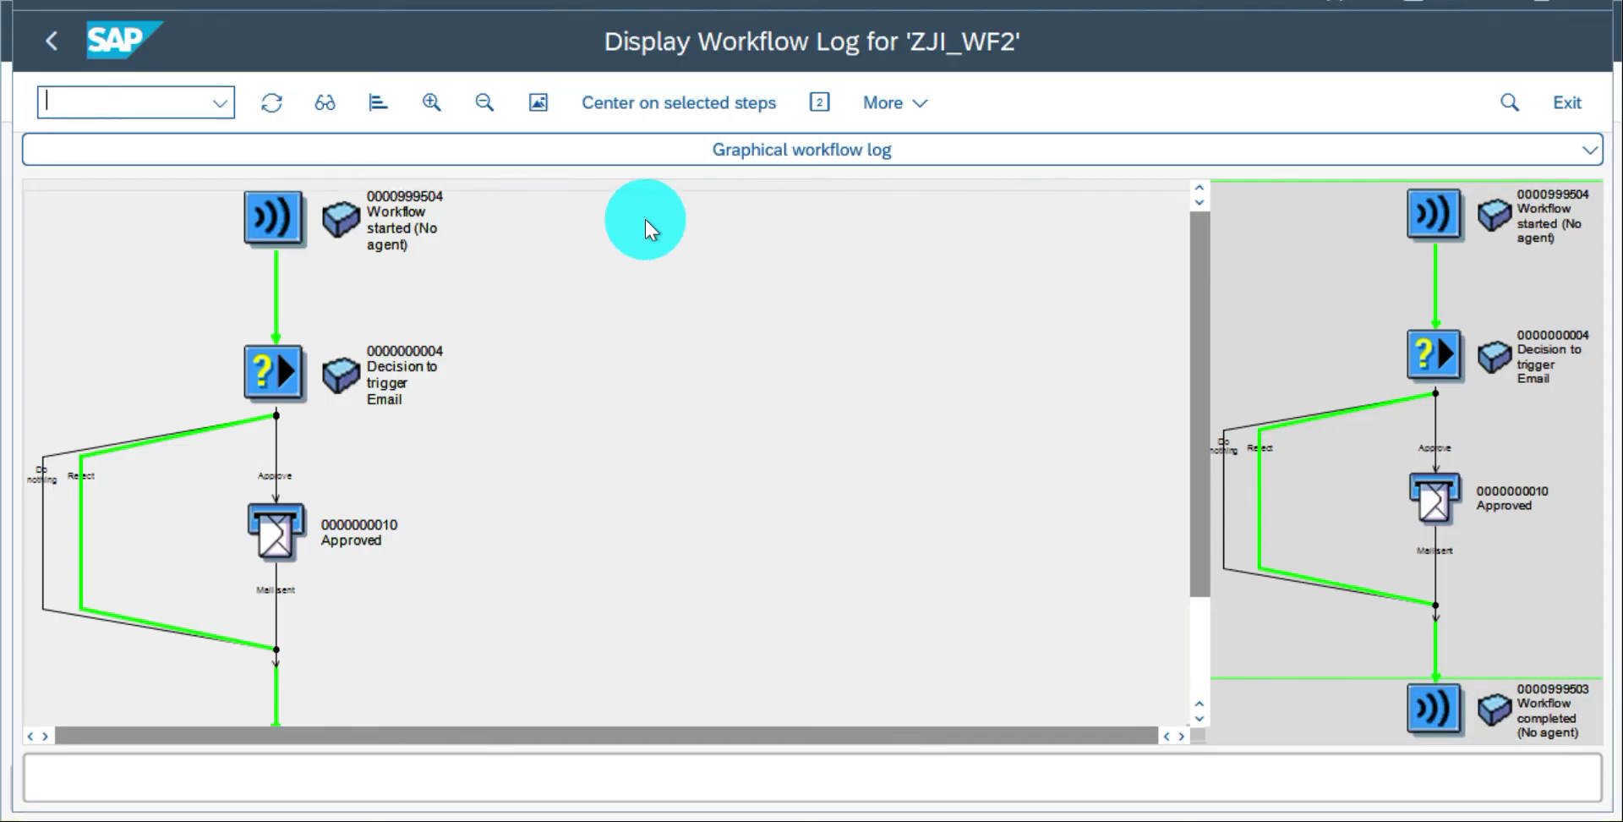
left_click(1064, 103)
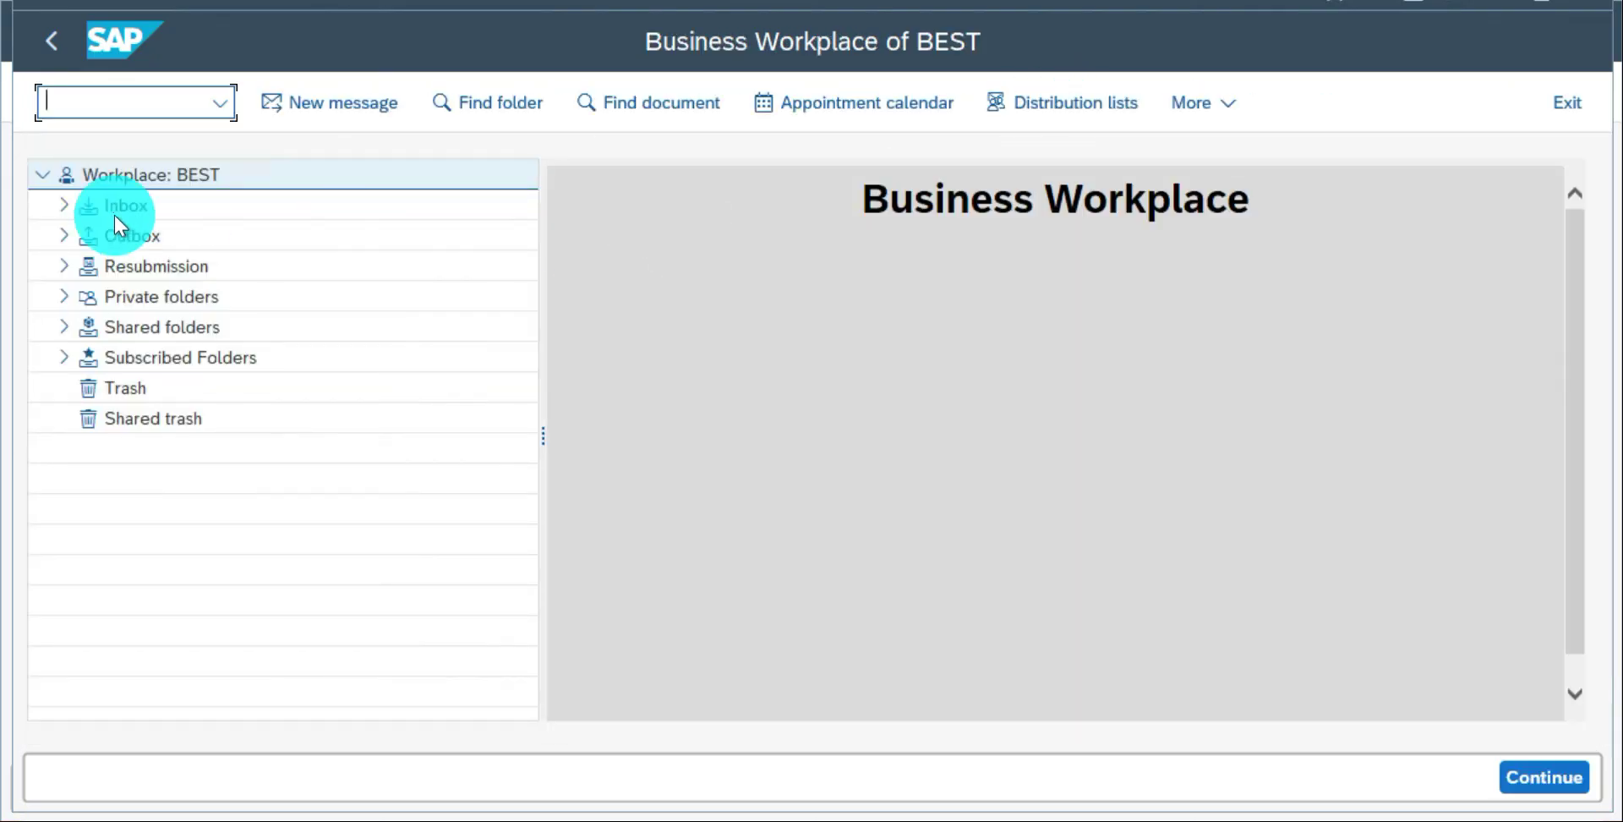
left_click(64, 203)
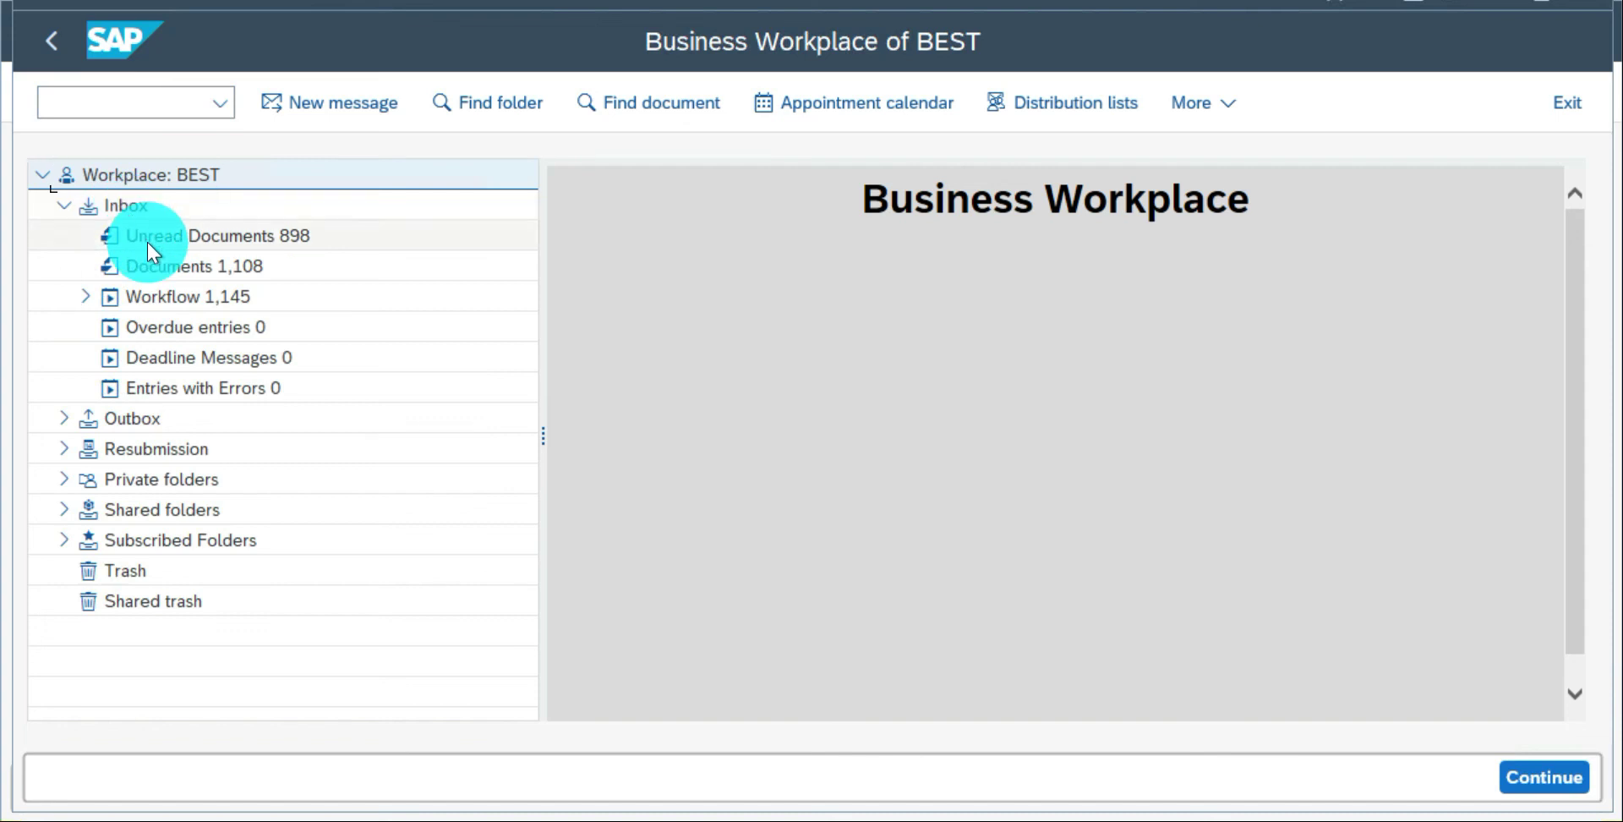
left_click(147, 241)
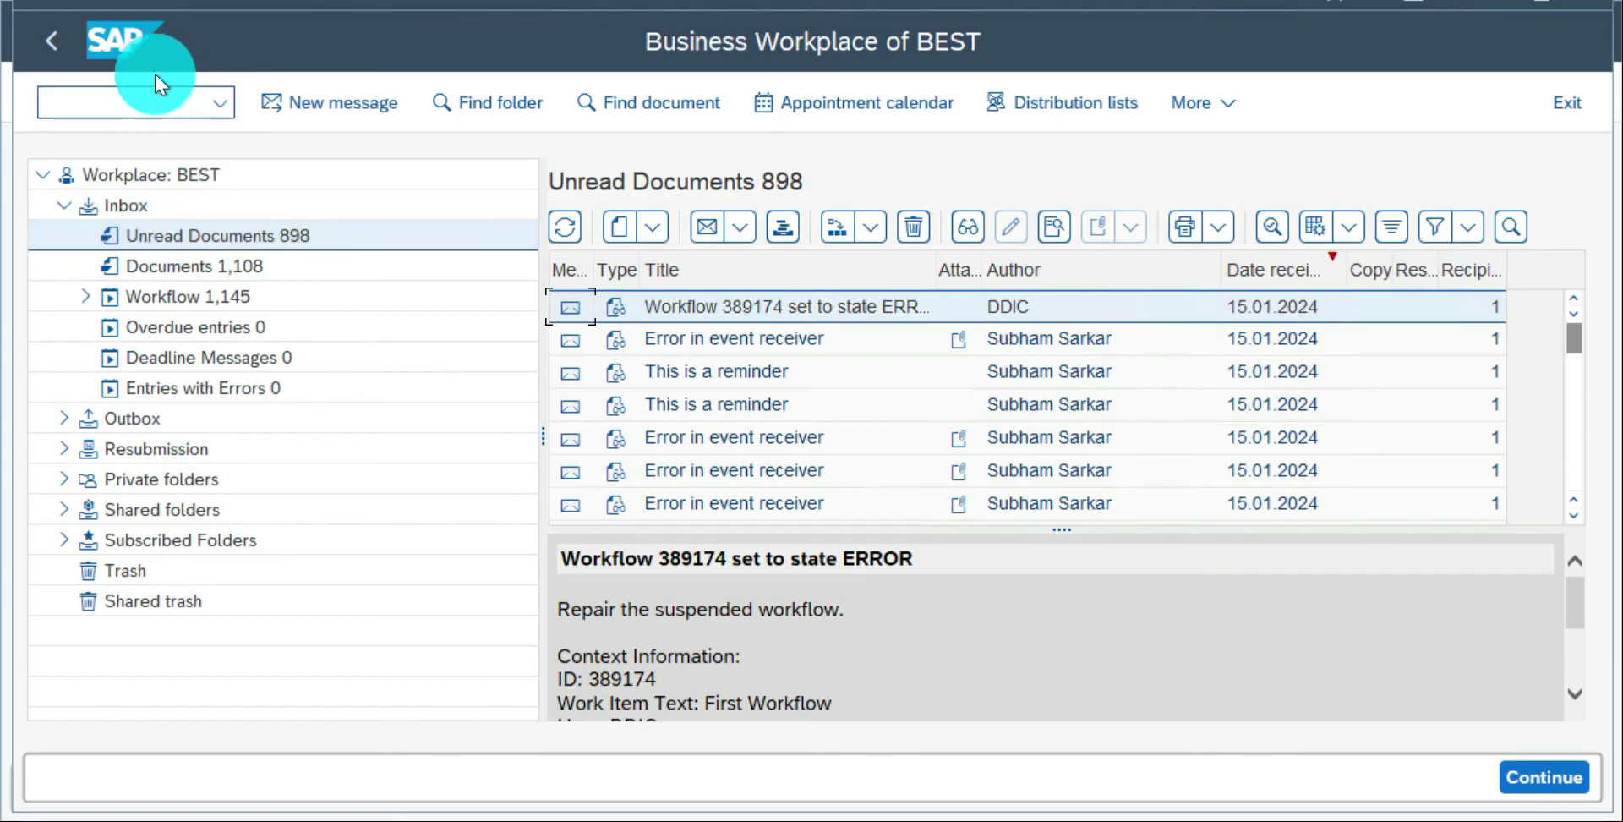
left_click(50, 39)
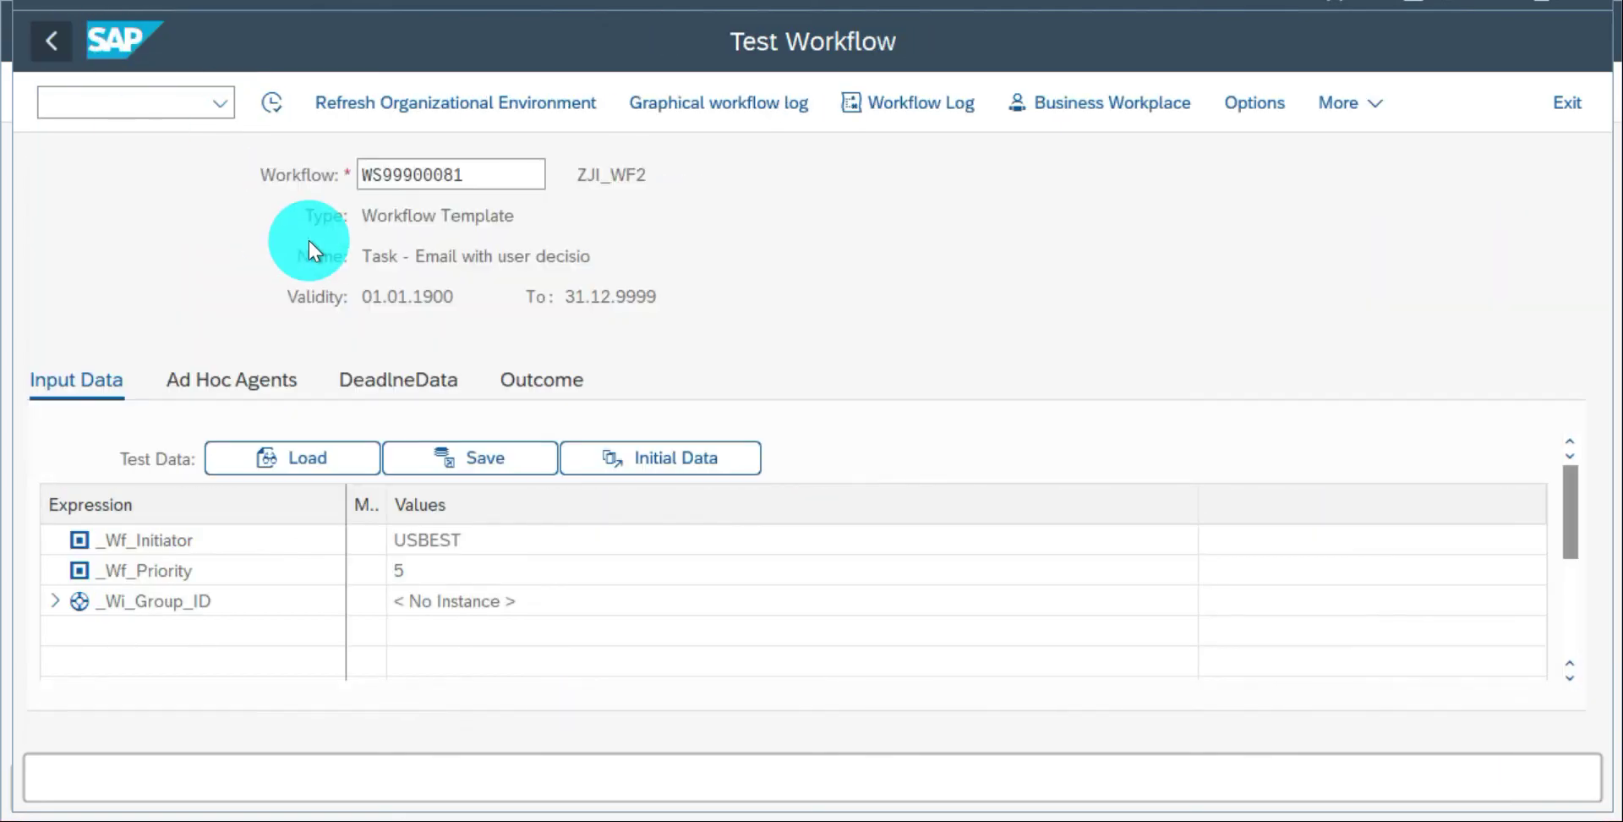
Start another test run and, leaving its decision open, switch to the separate Business Workplace session and refresh the inbox's unread documents.
left_click(266, 103)
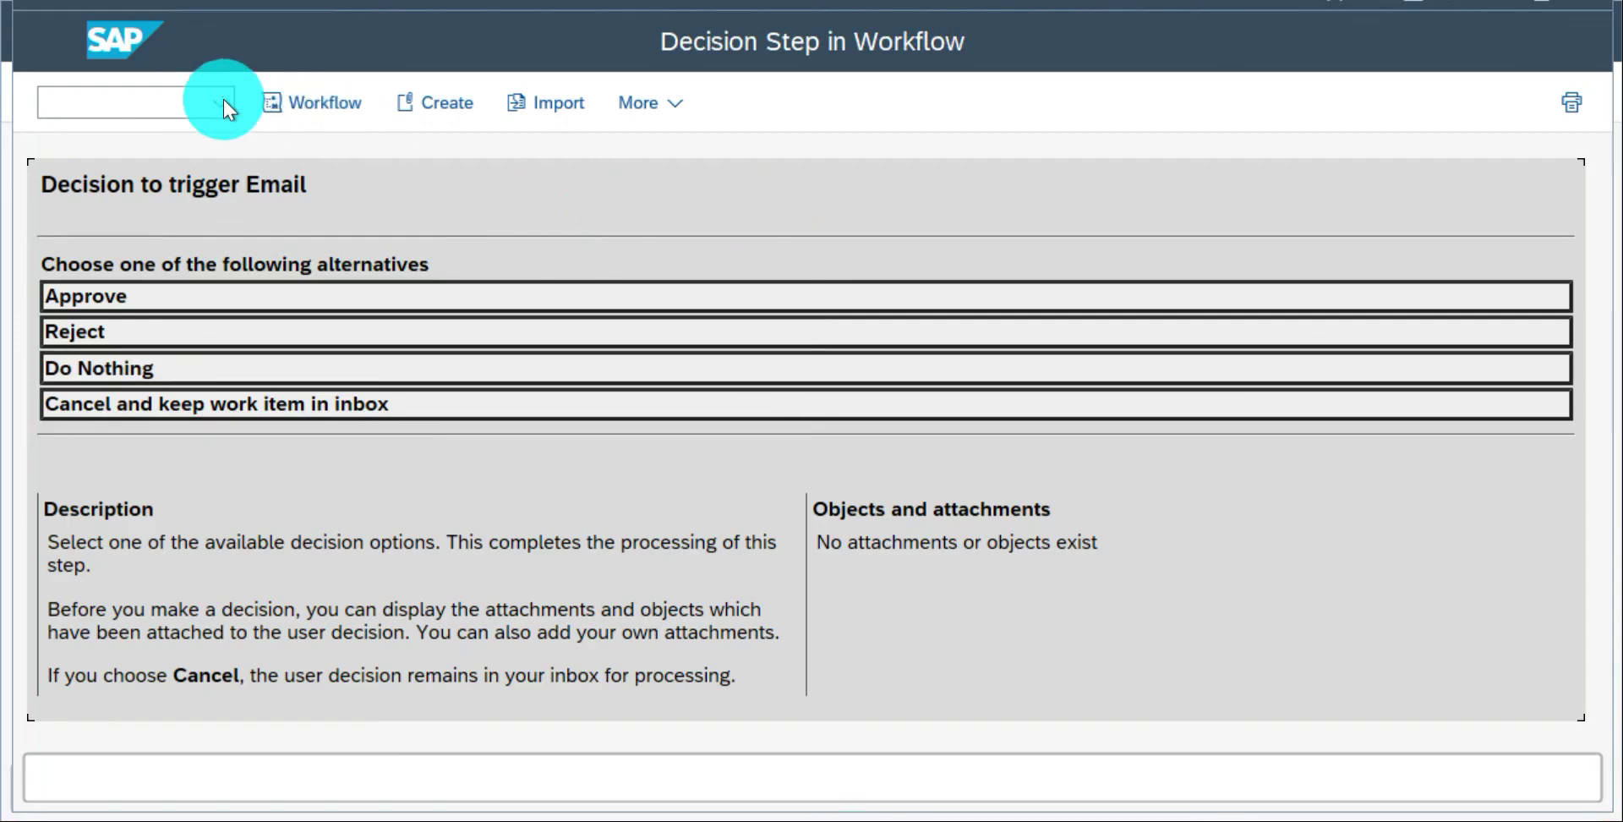
left_click(181, 100)
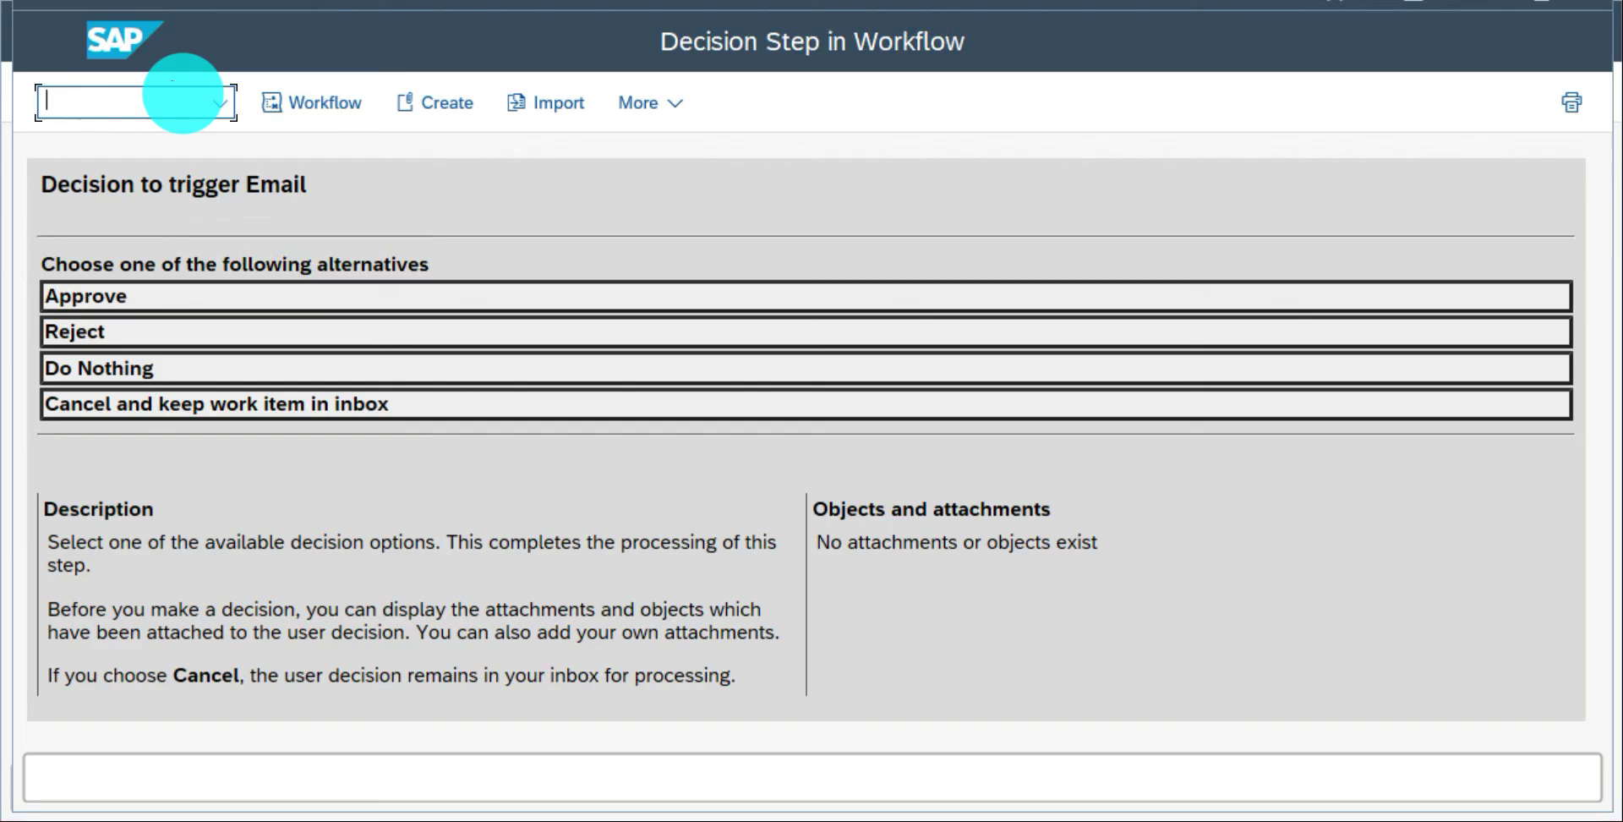
left_click(469, 816)
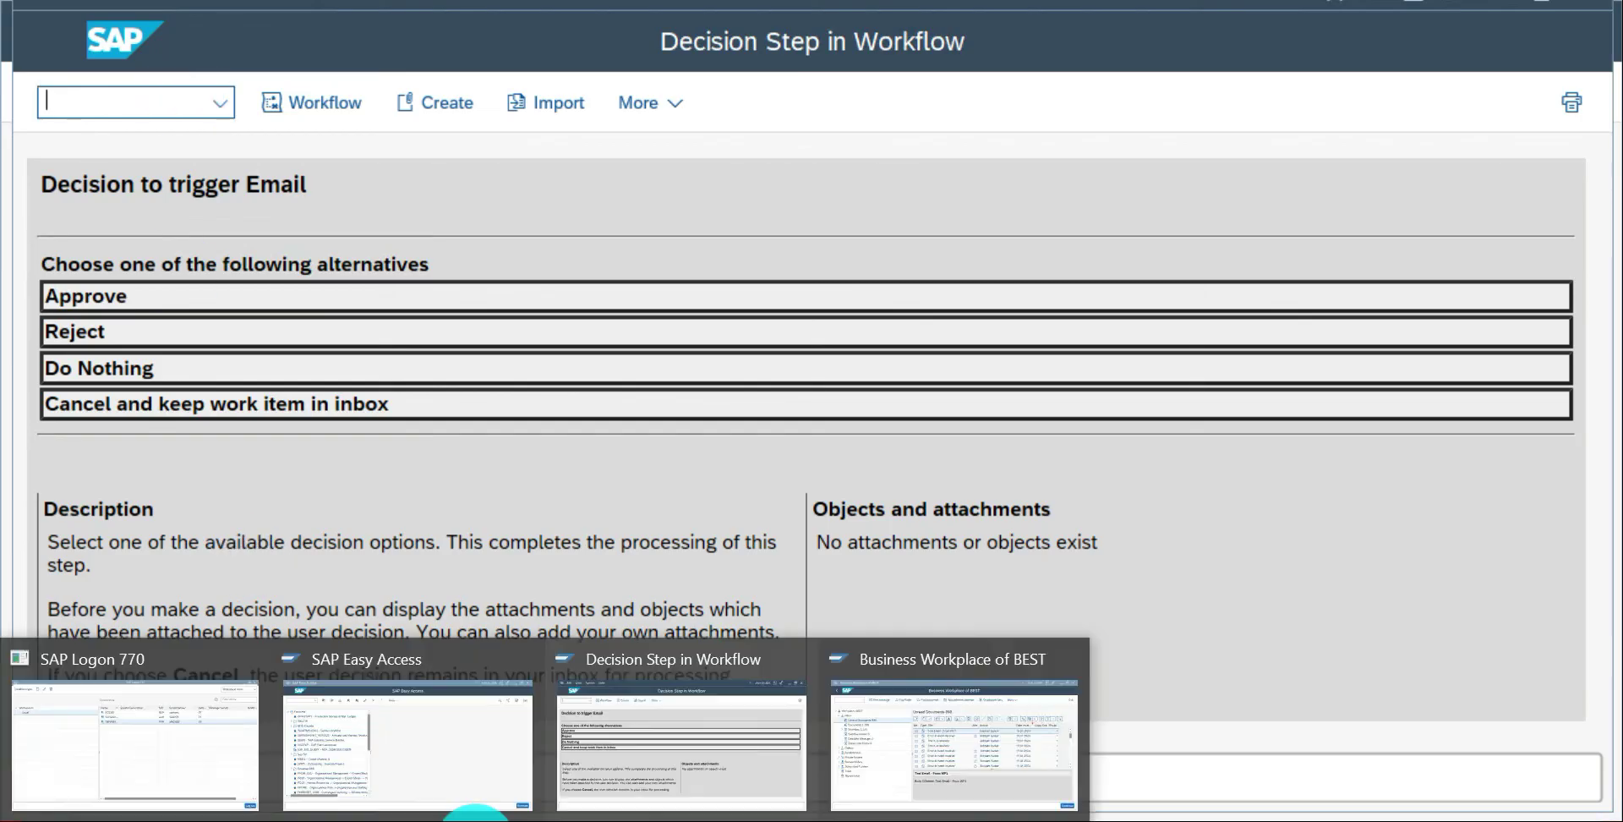
left_click(935, 752)
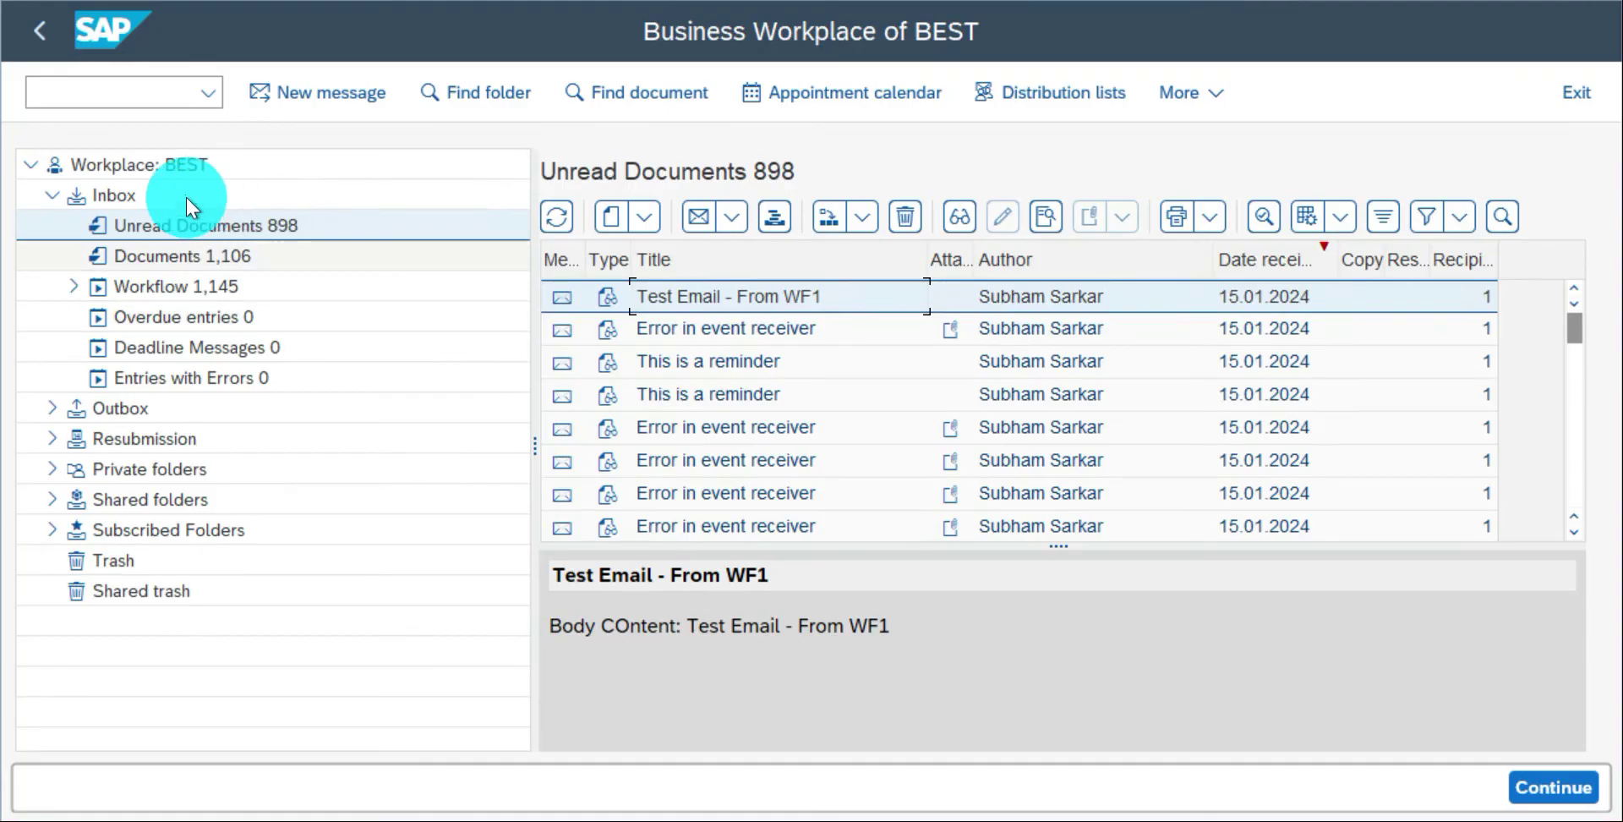
left_click(560, 211)
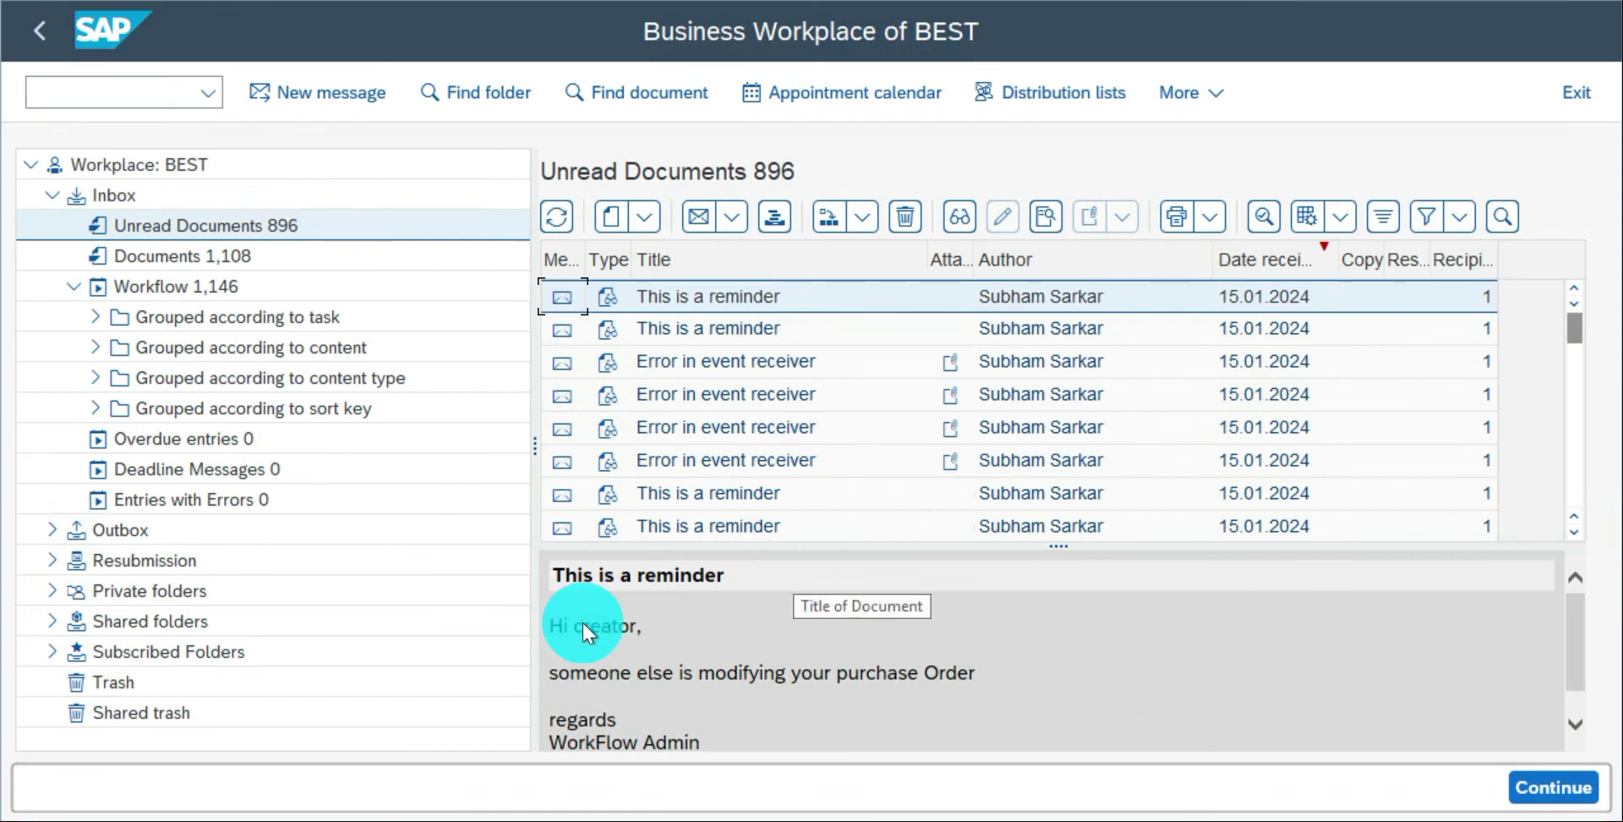
In the Workflow Builder, set the agent of the "Decision to trigger Email" step to the workflow initiator expression and accept the change.
mouse_move(490, 816)
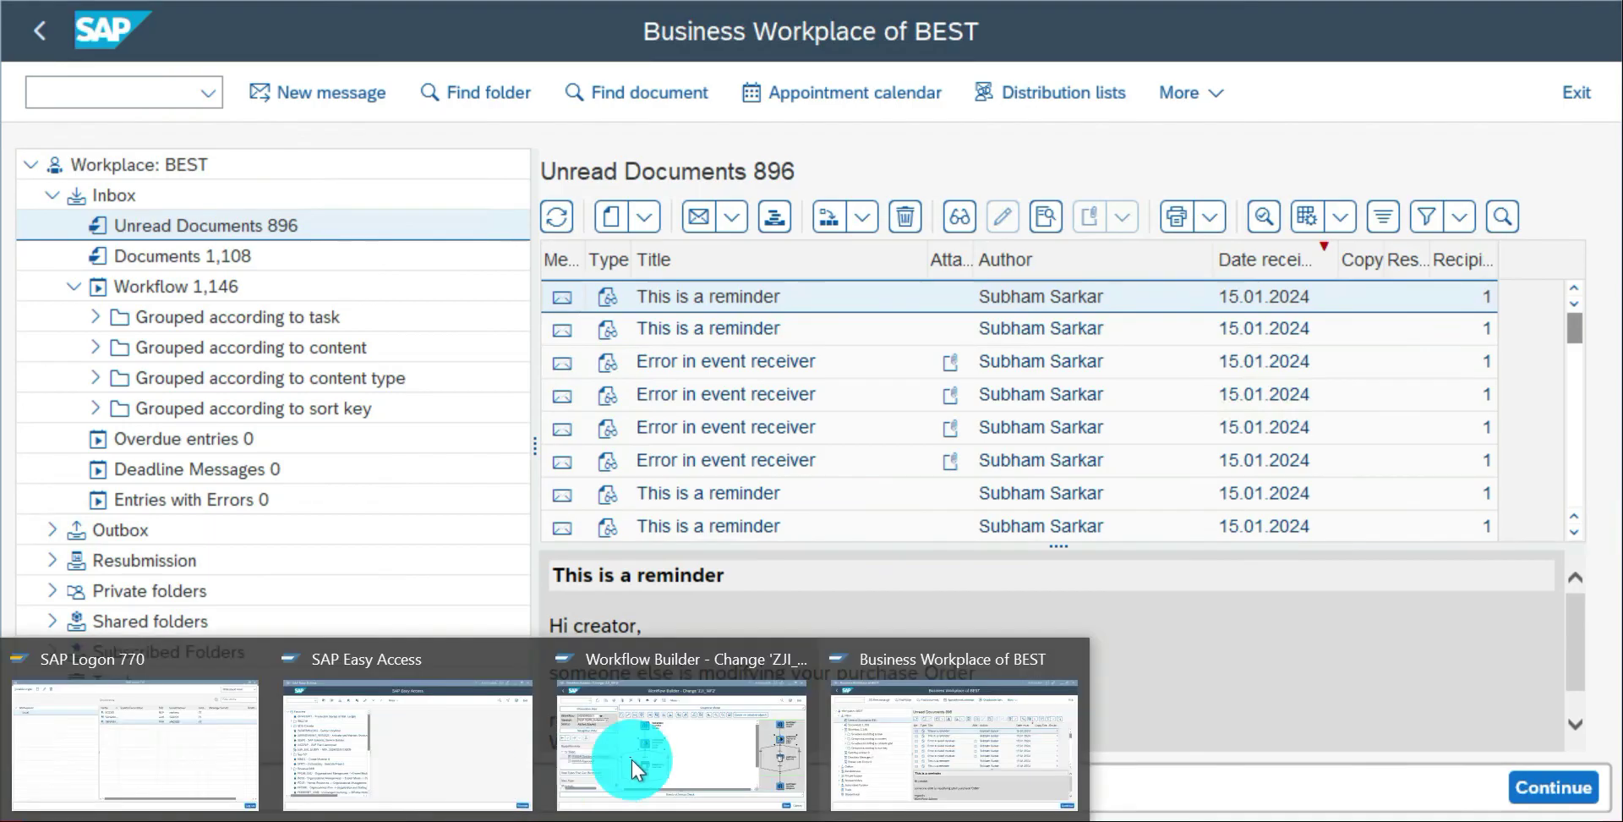
left_click(704, 748)
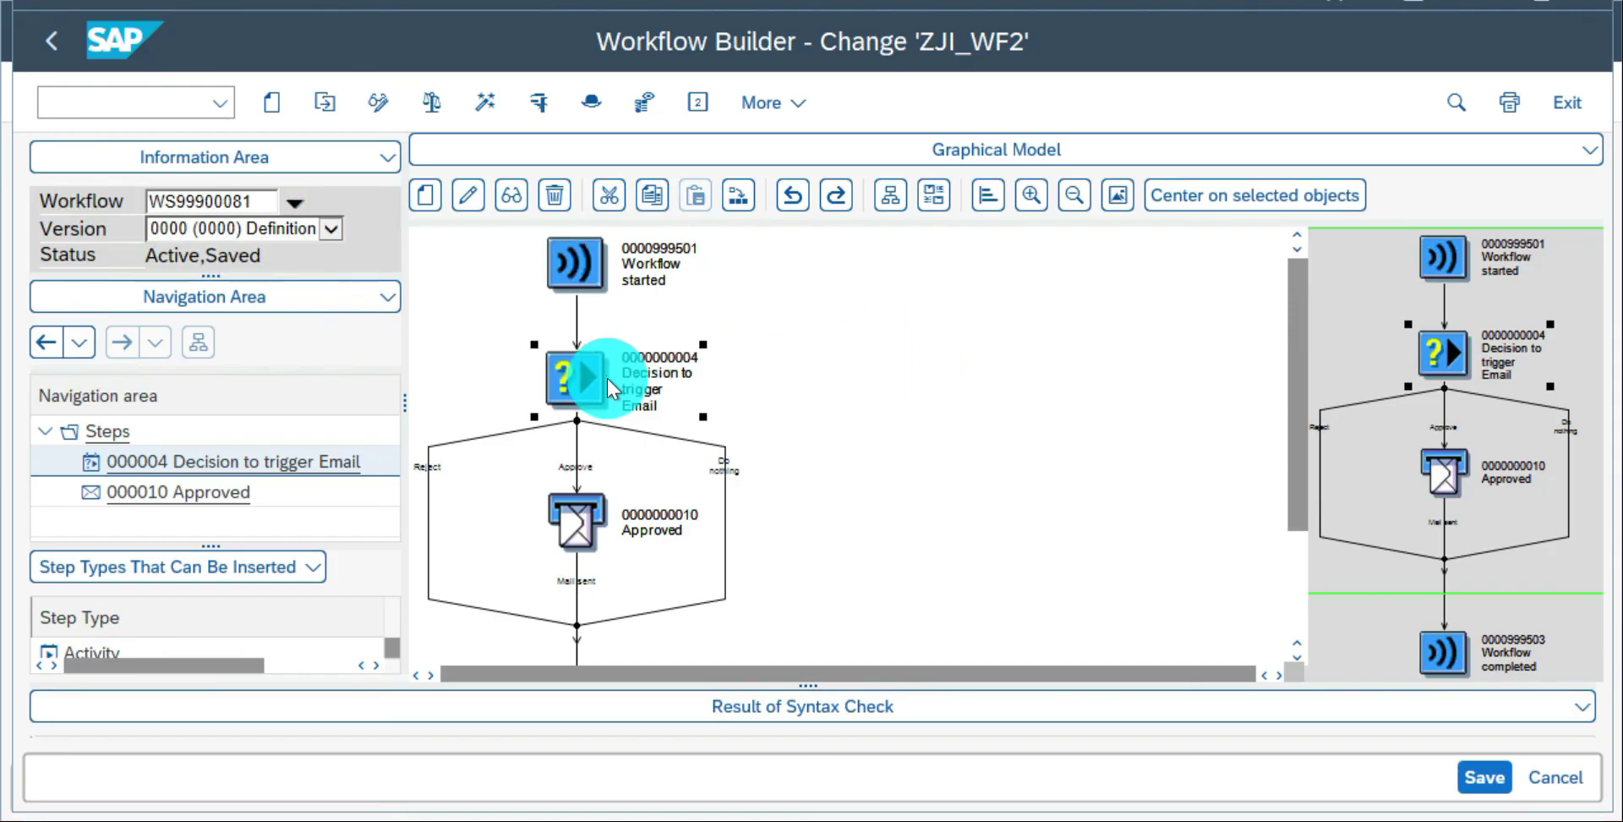
double_click(573, 381)
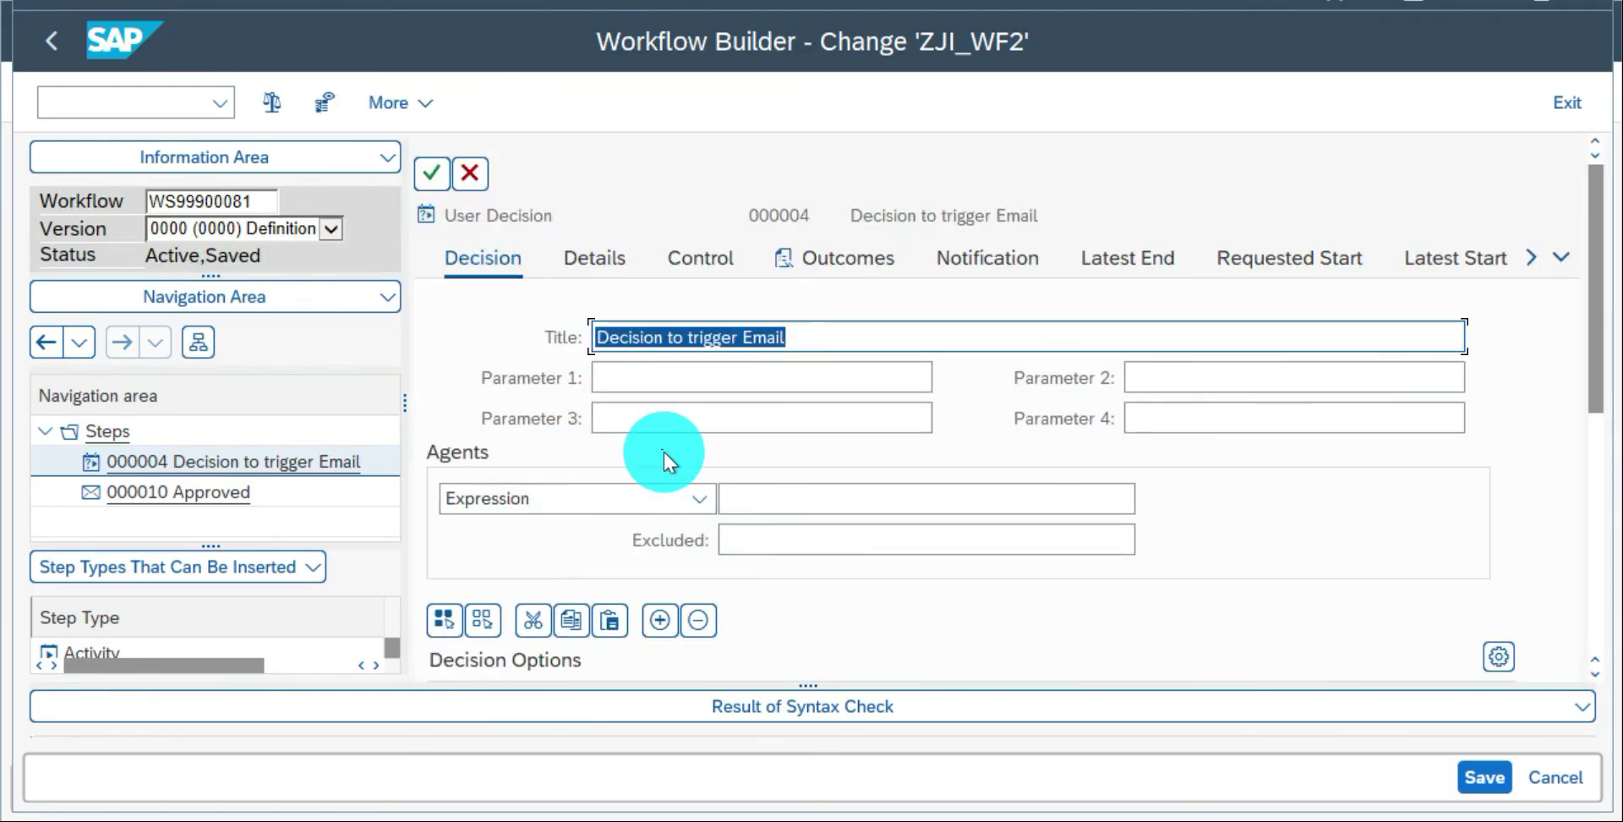
scroll(665, 450, "down", 1)
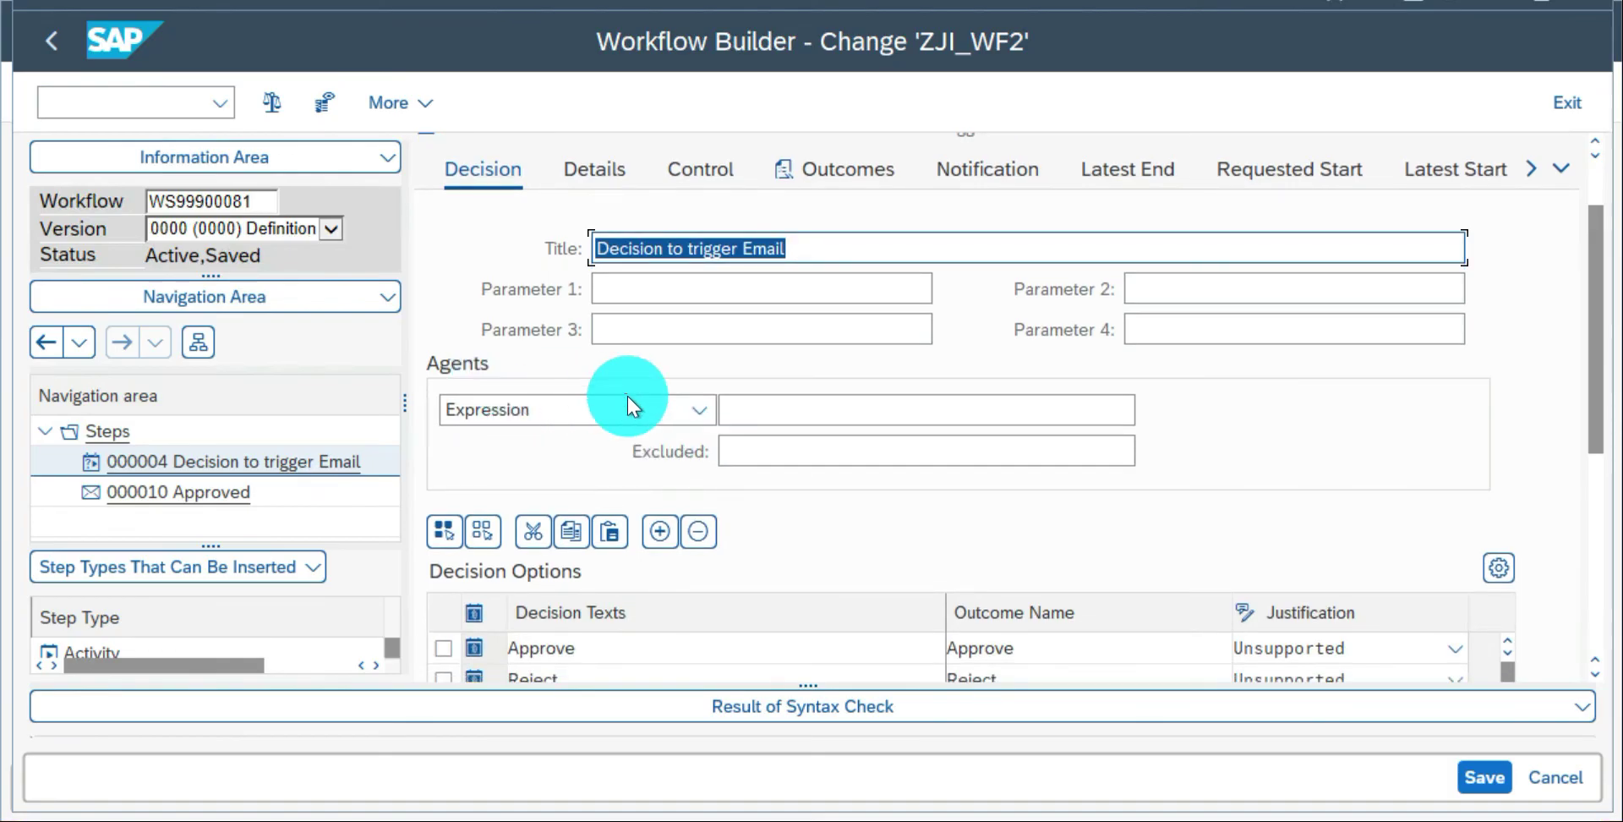
left_click(698, 409)
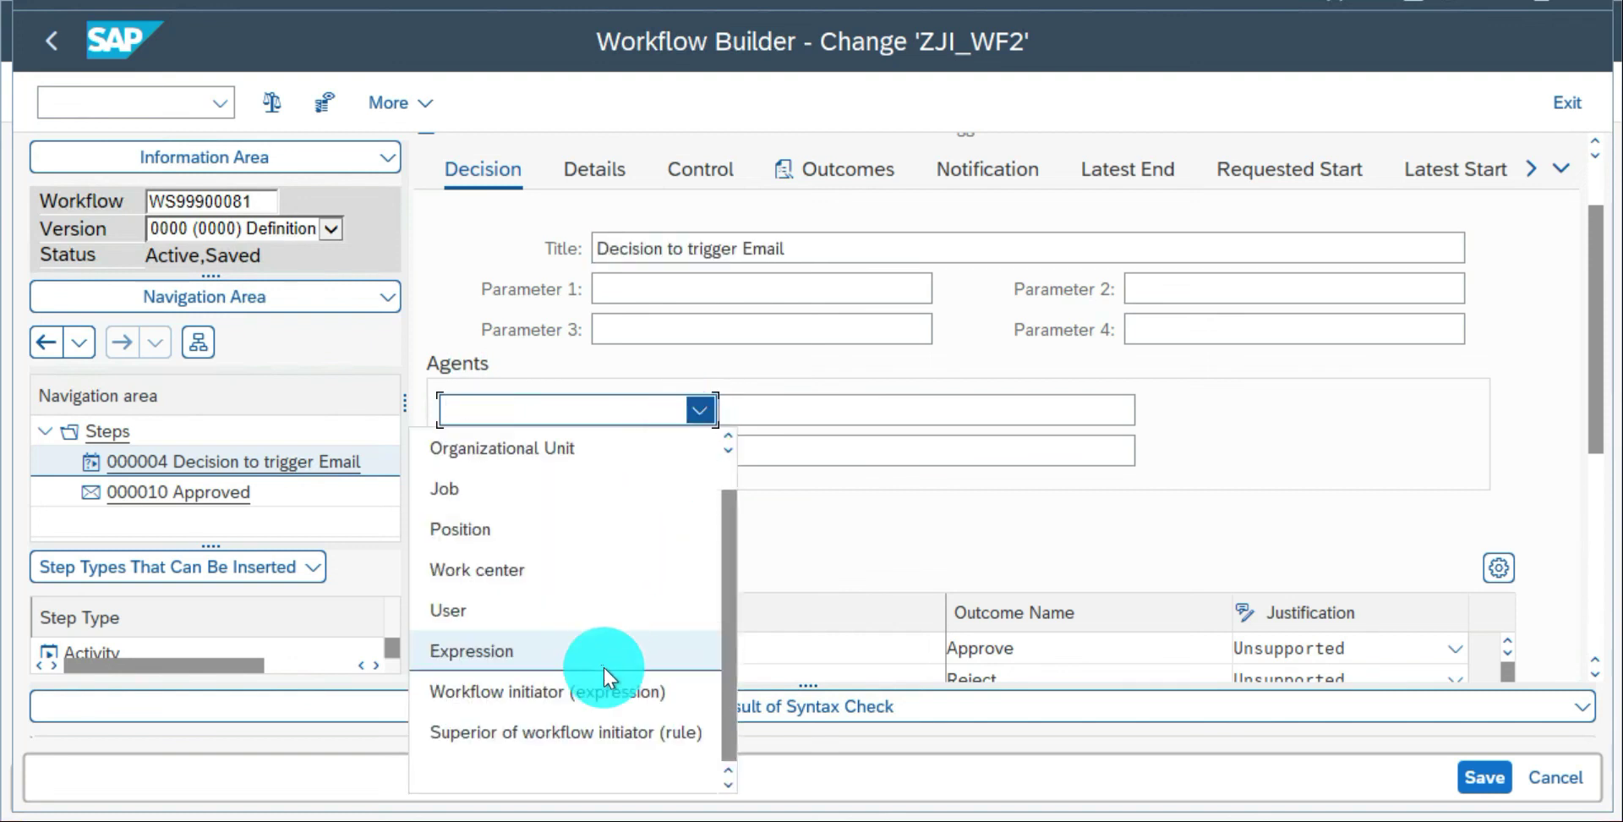
left_click(575, 691)
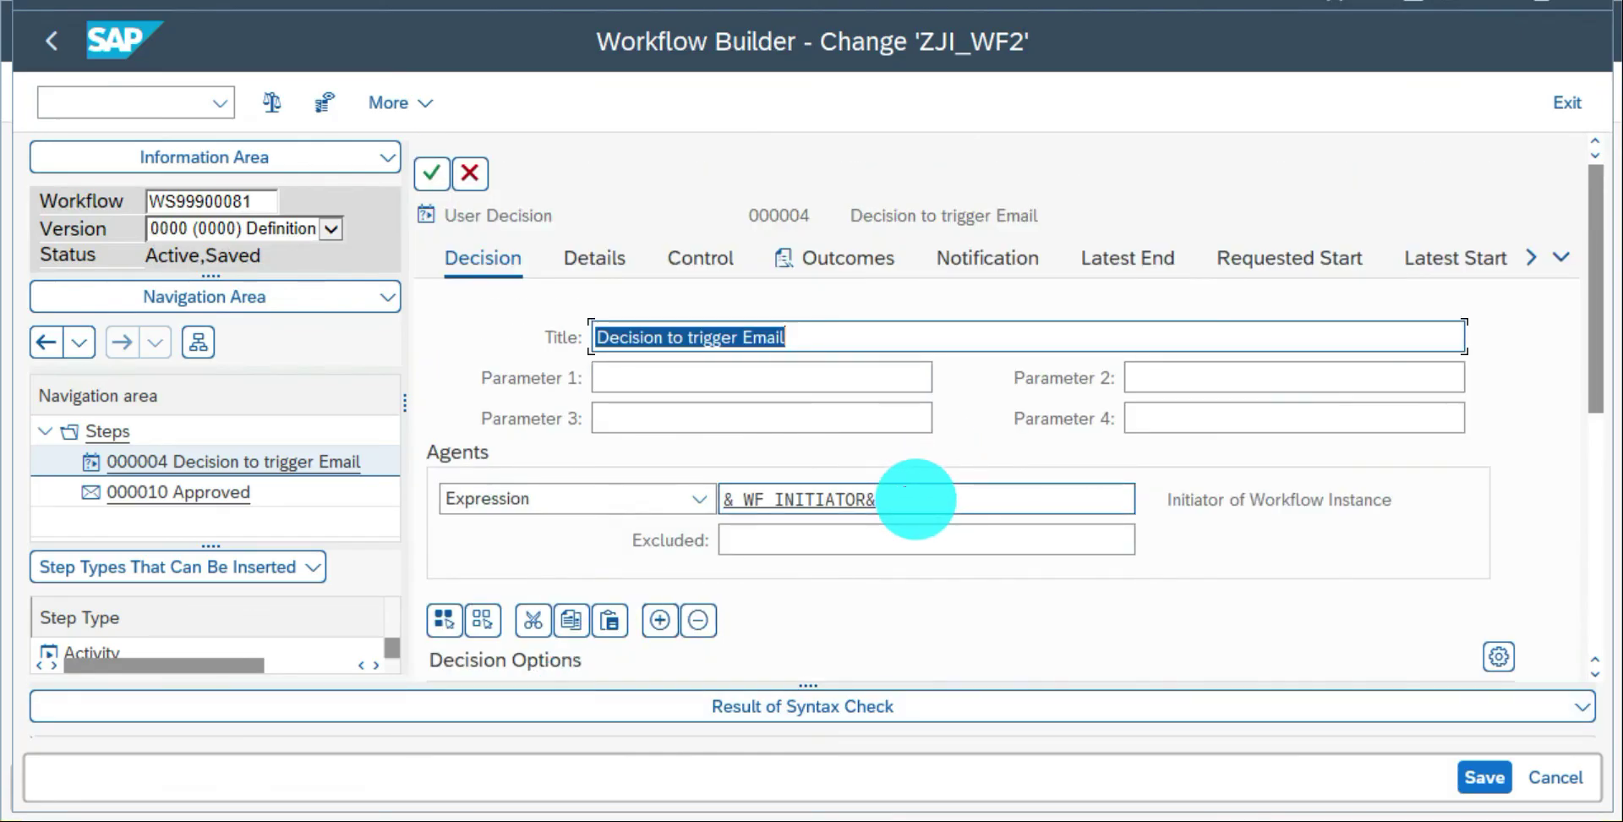
left_click(916, 499)
left_click(432, 174)
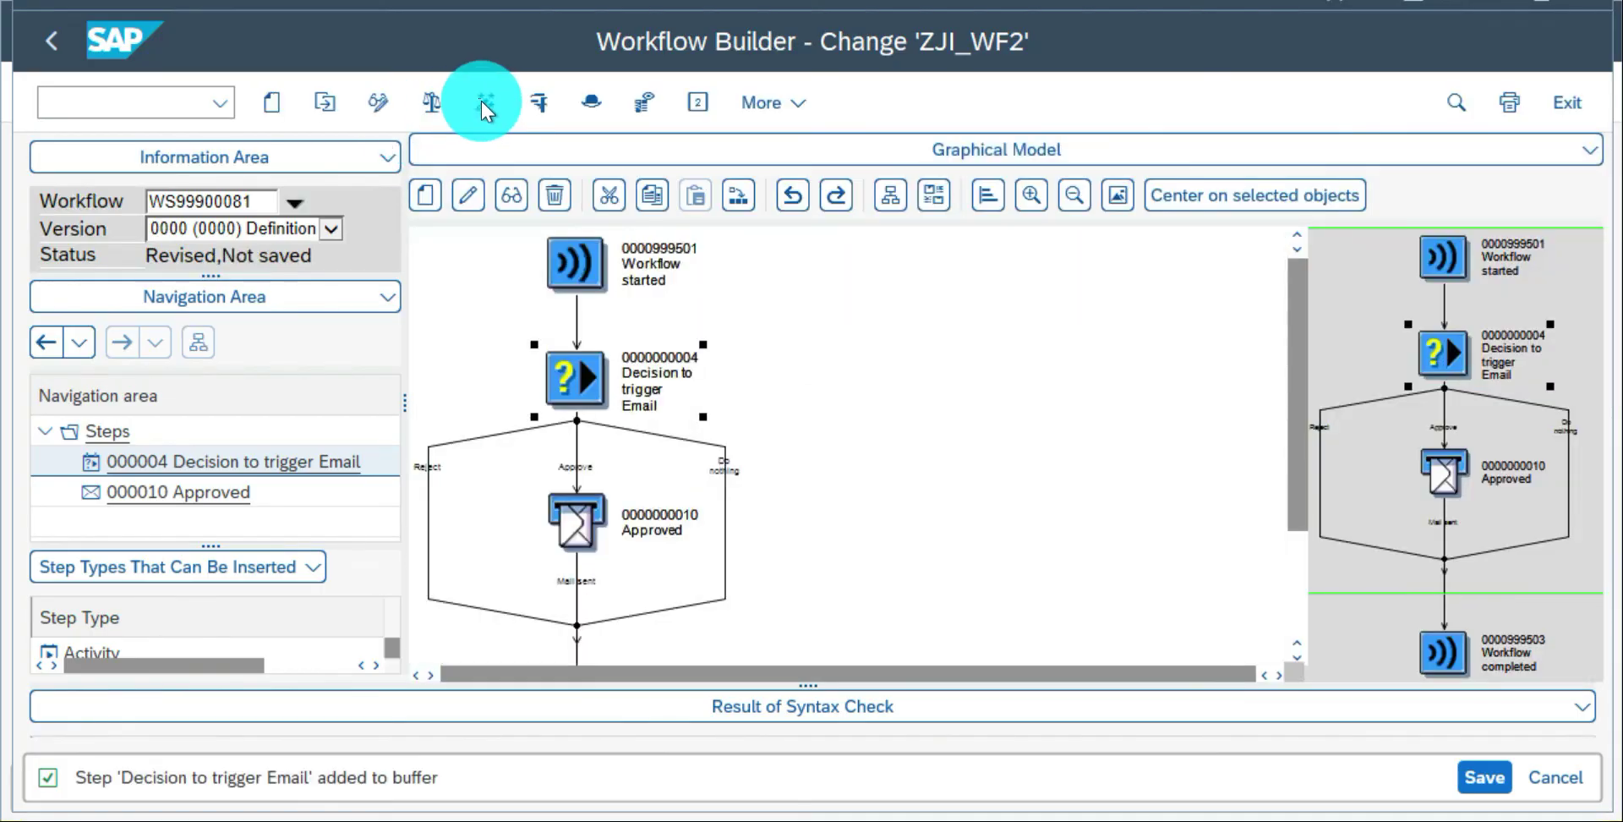
Activate the revised workflow ZJI_WF2 and start a test run.
left_click(483, 102)
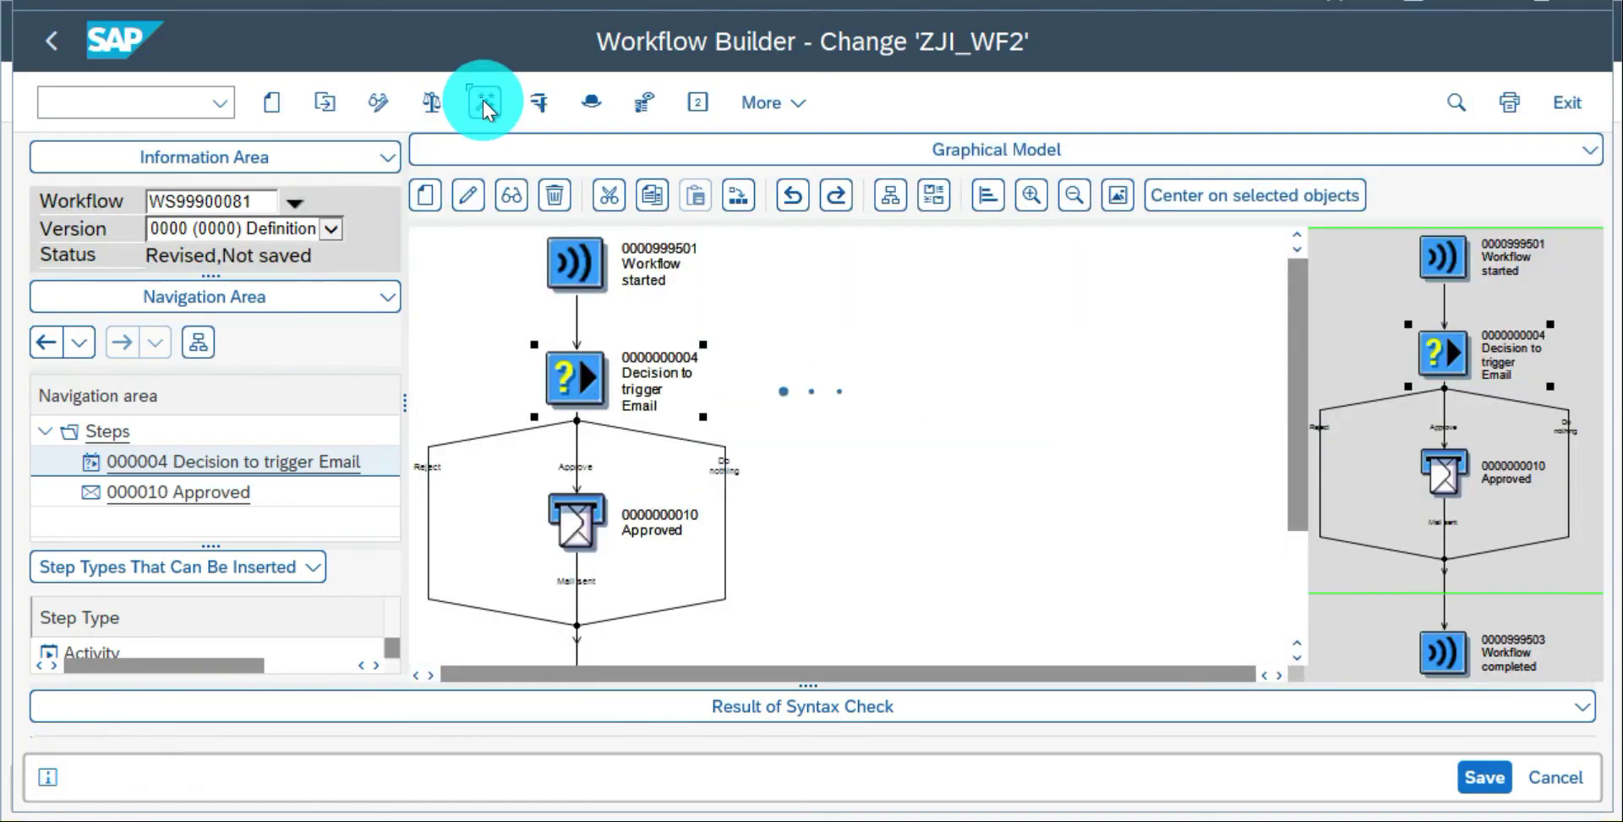
left_click(537, 102)
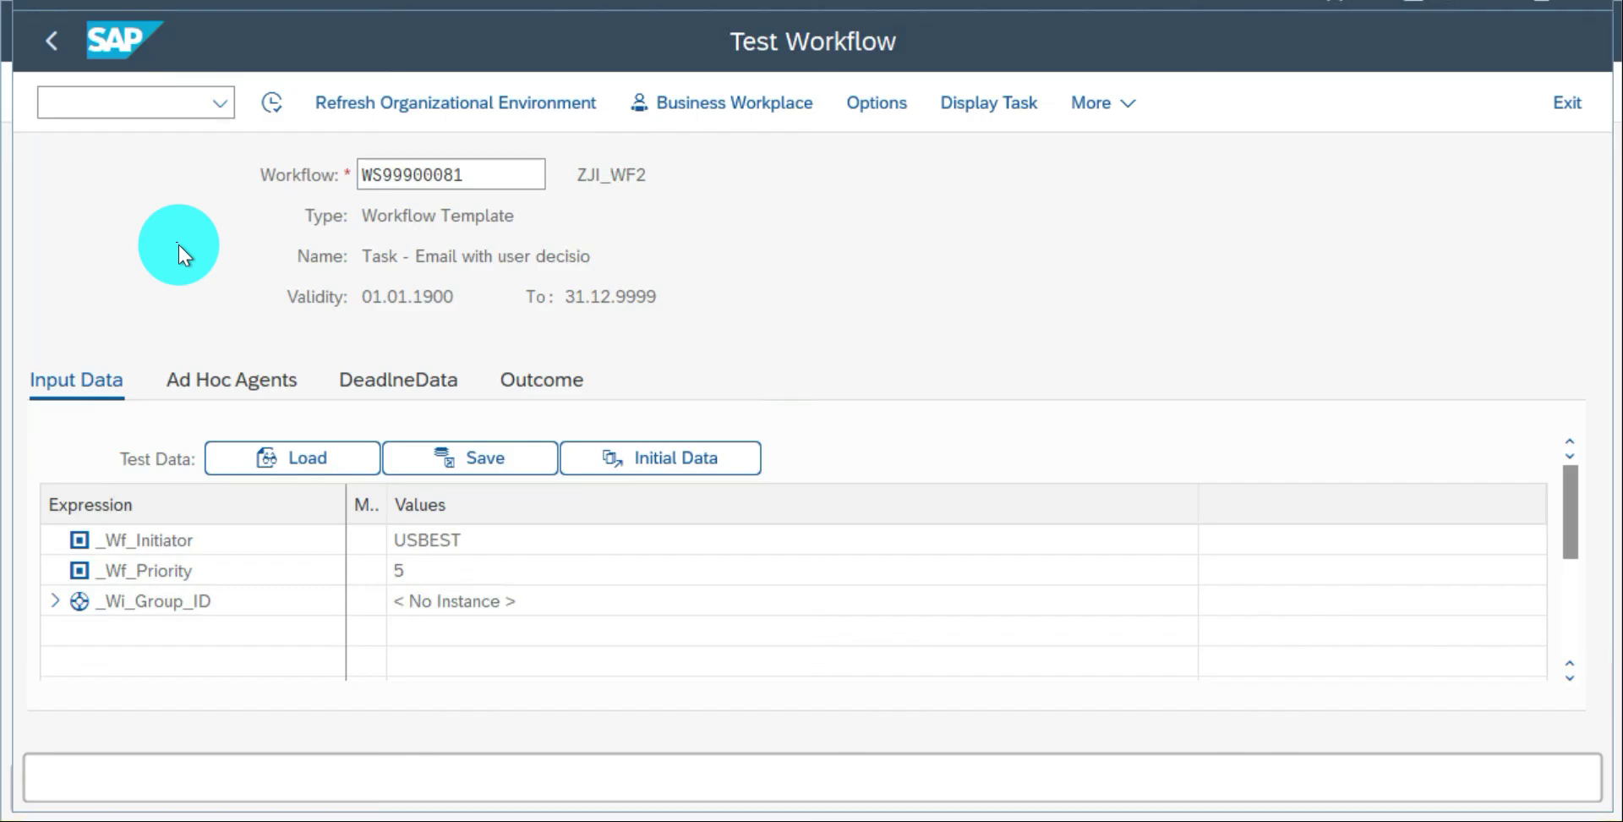
left_click(274, 108)
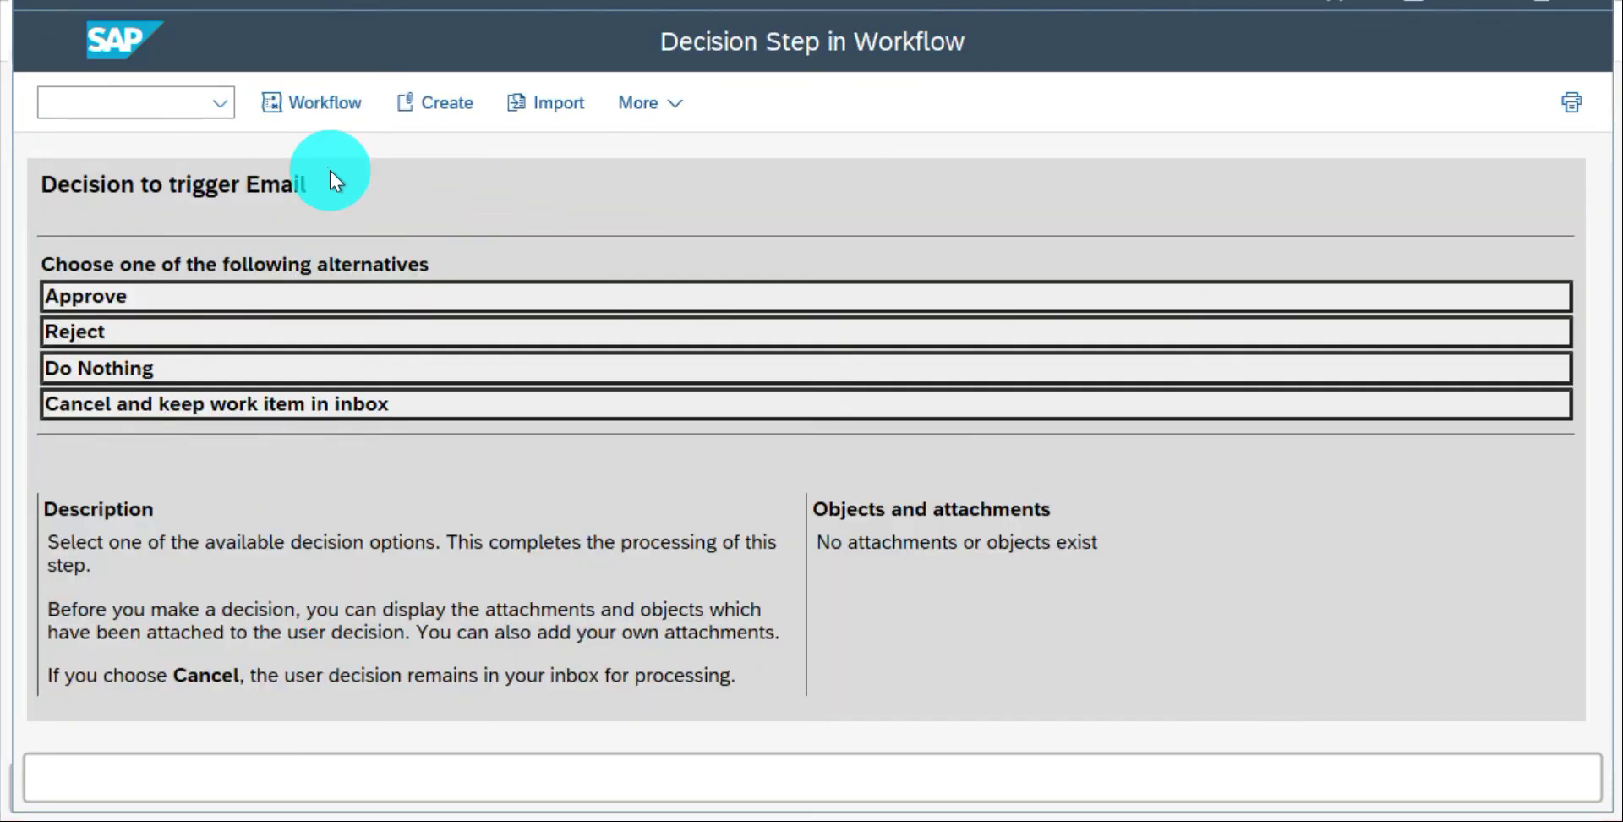
Open the Business Workplace in a new session with /osbwp, check the unread documents, and try to open the "Decision to trigger Email" work item.
left_click(123, 104)
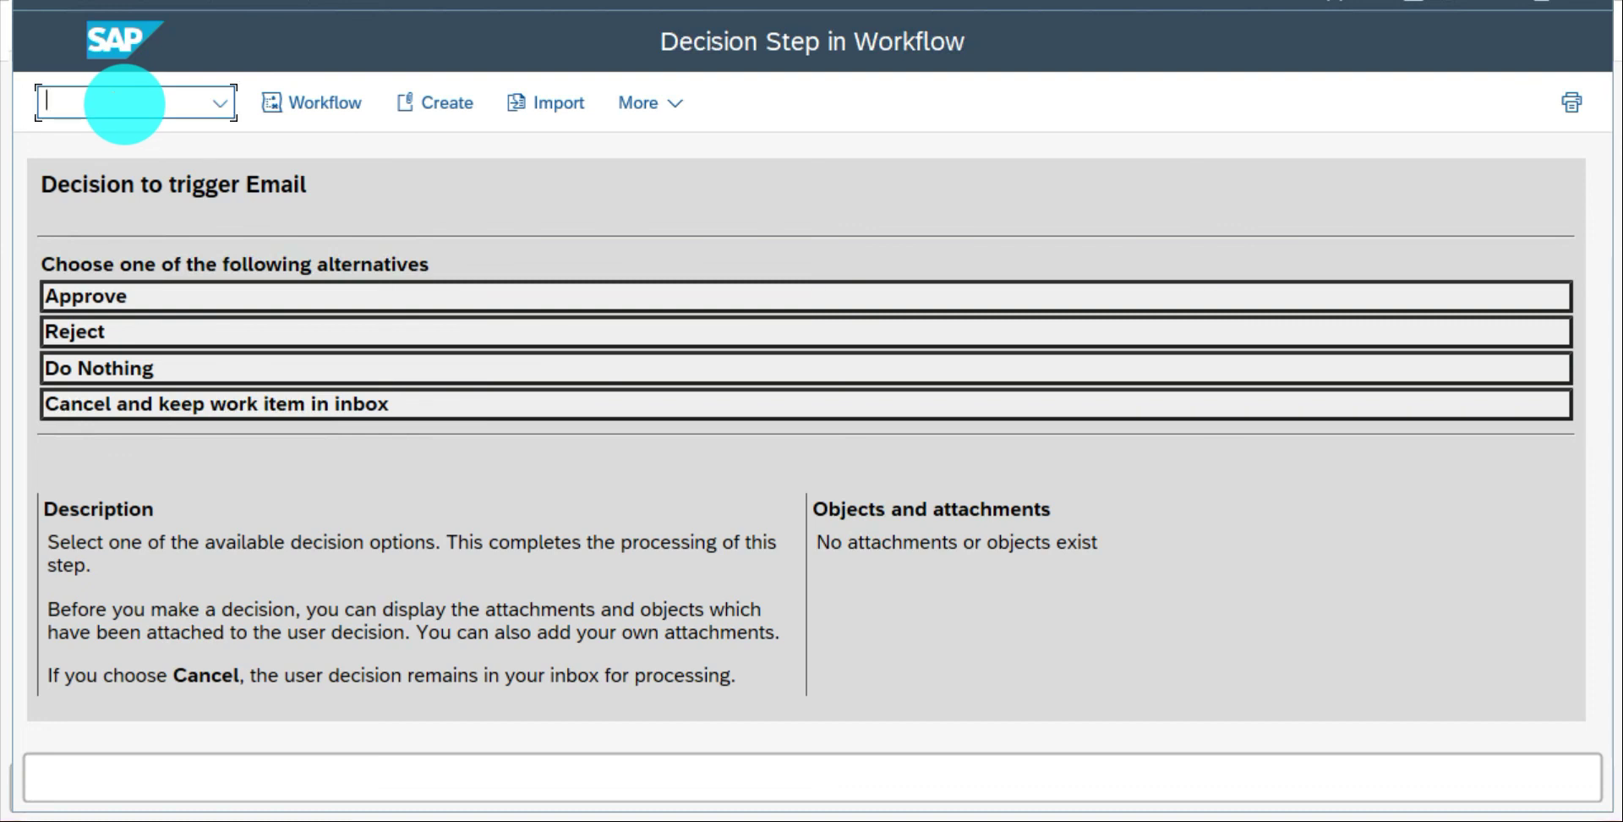
type("/osbwp")
key("Return")
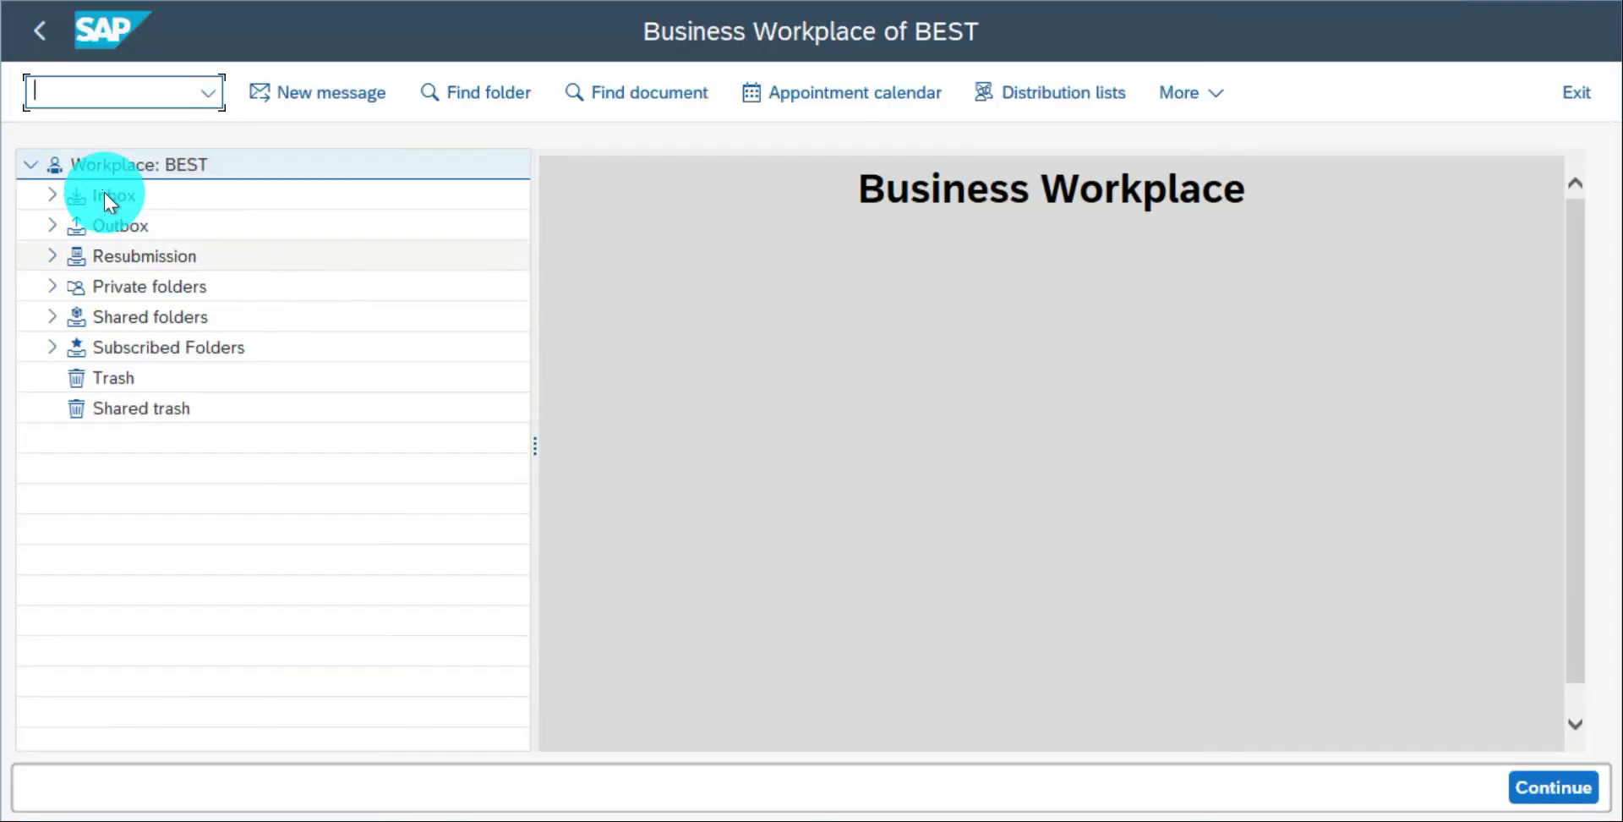
left_click(53, 194)
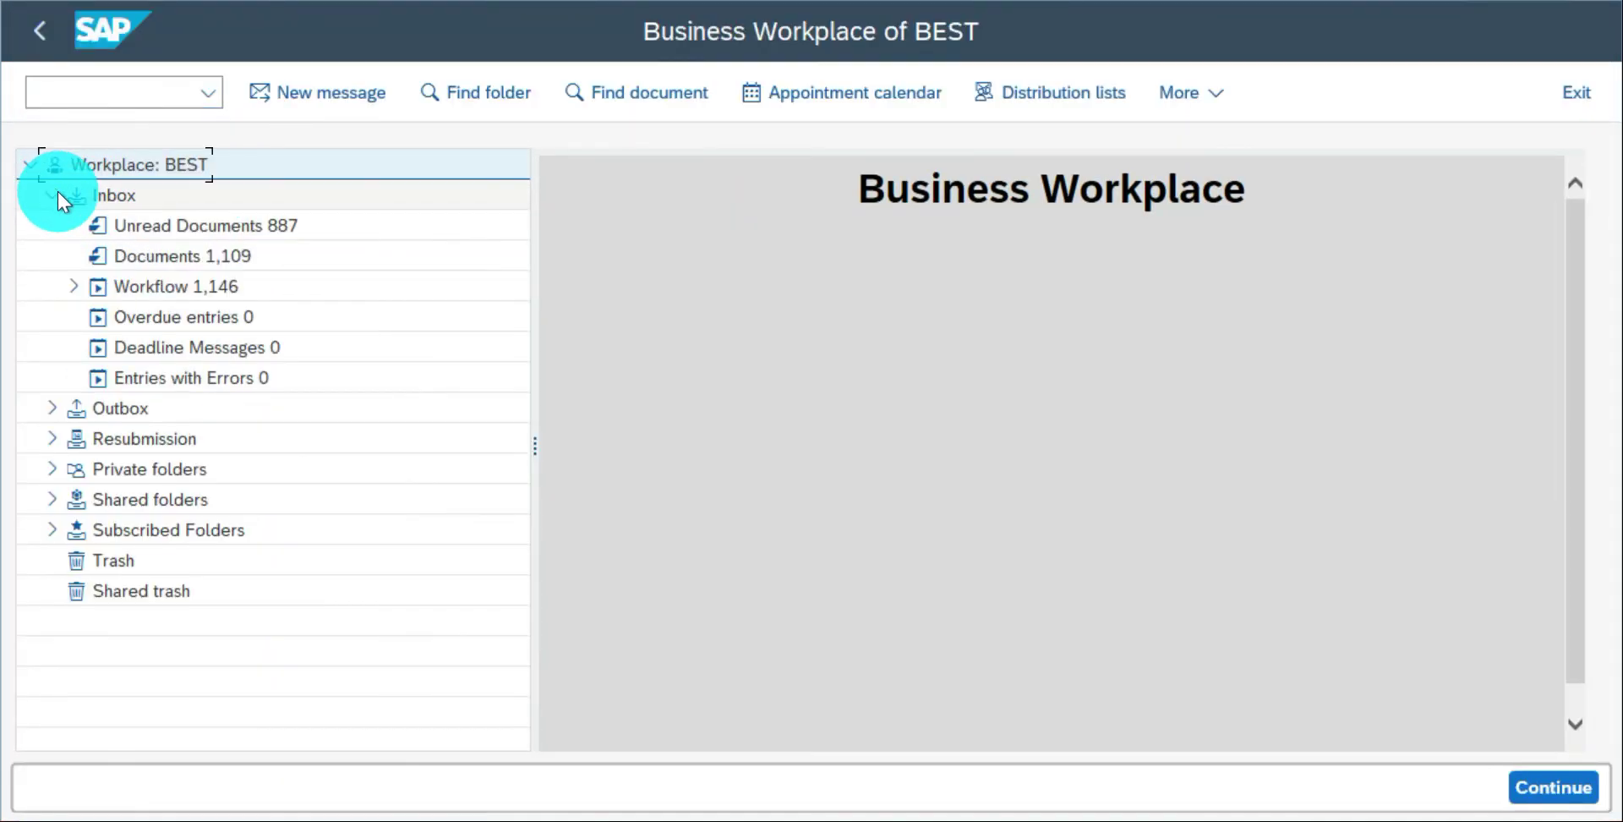
left_click(177, 226)
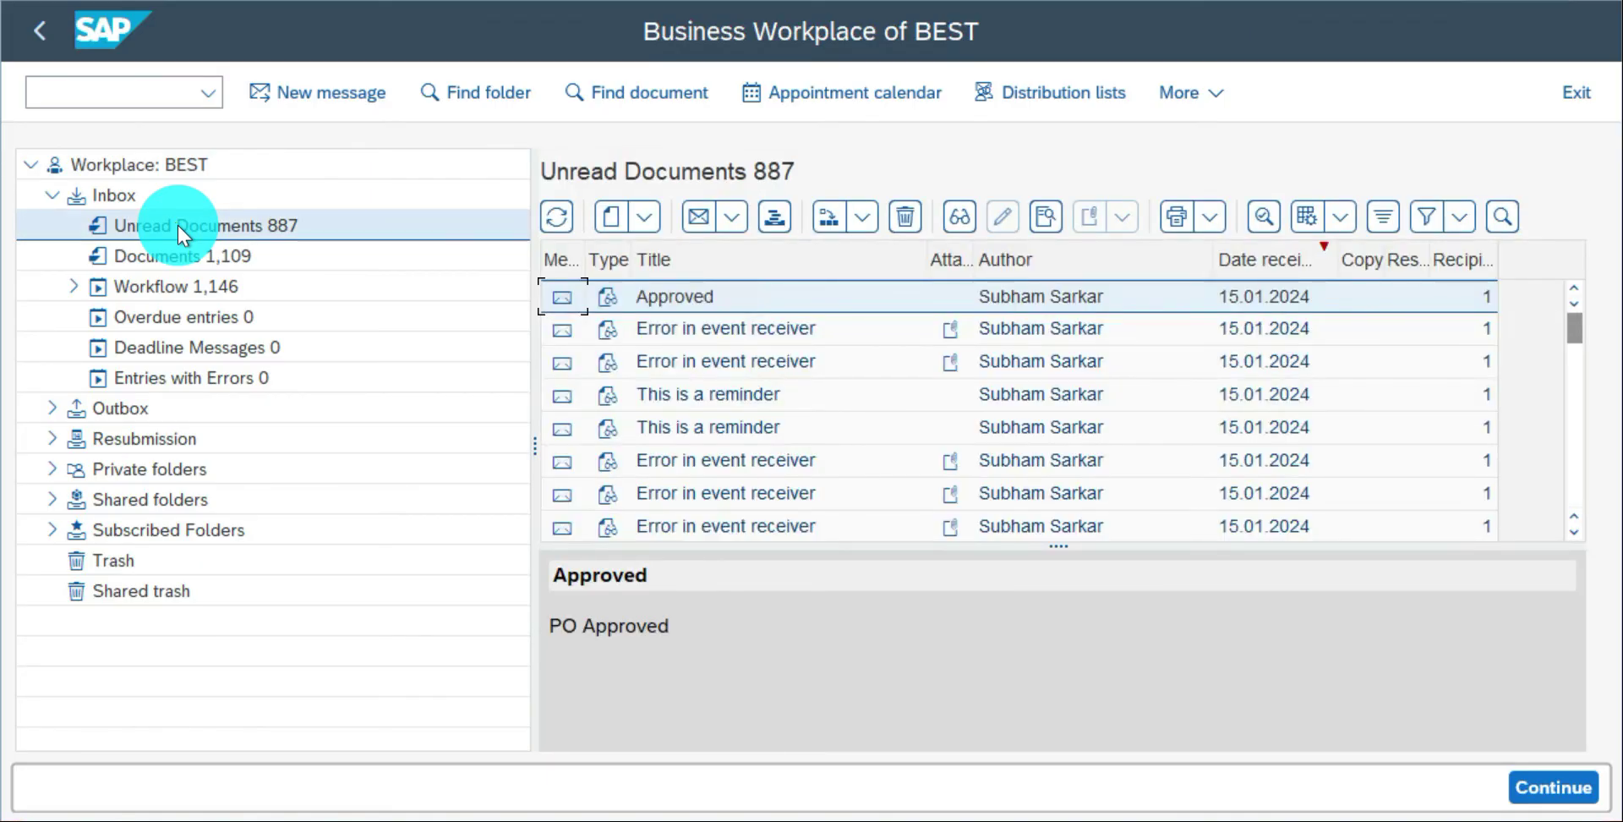
left_click(145, 287)
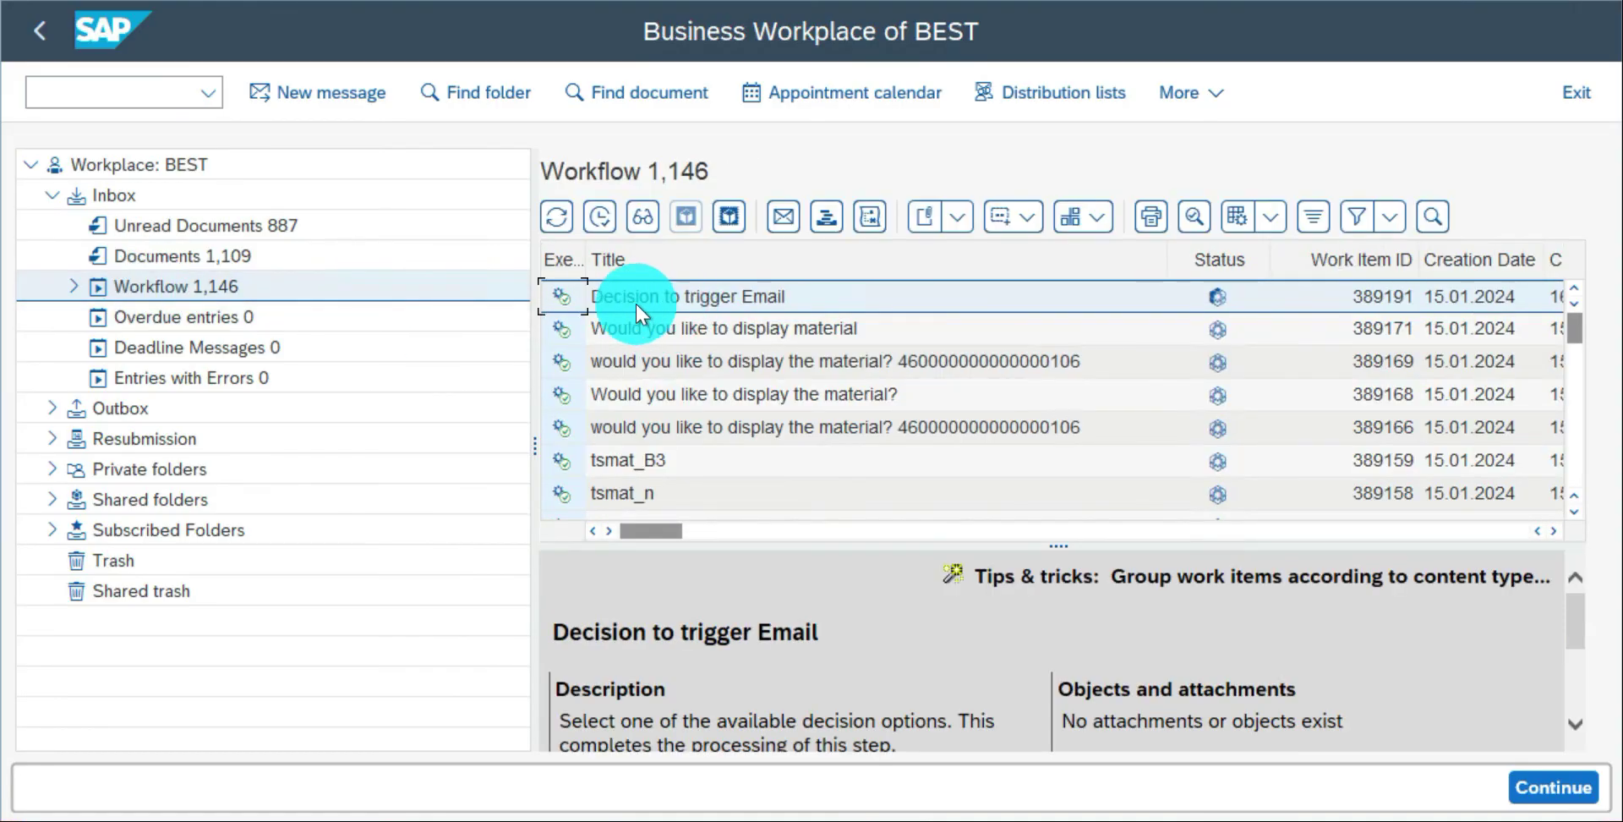
double_click(719, 297)
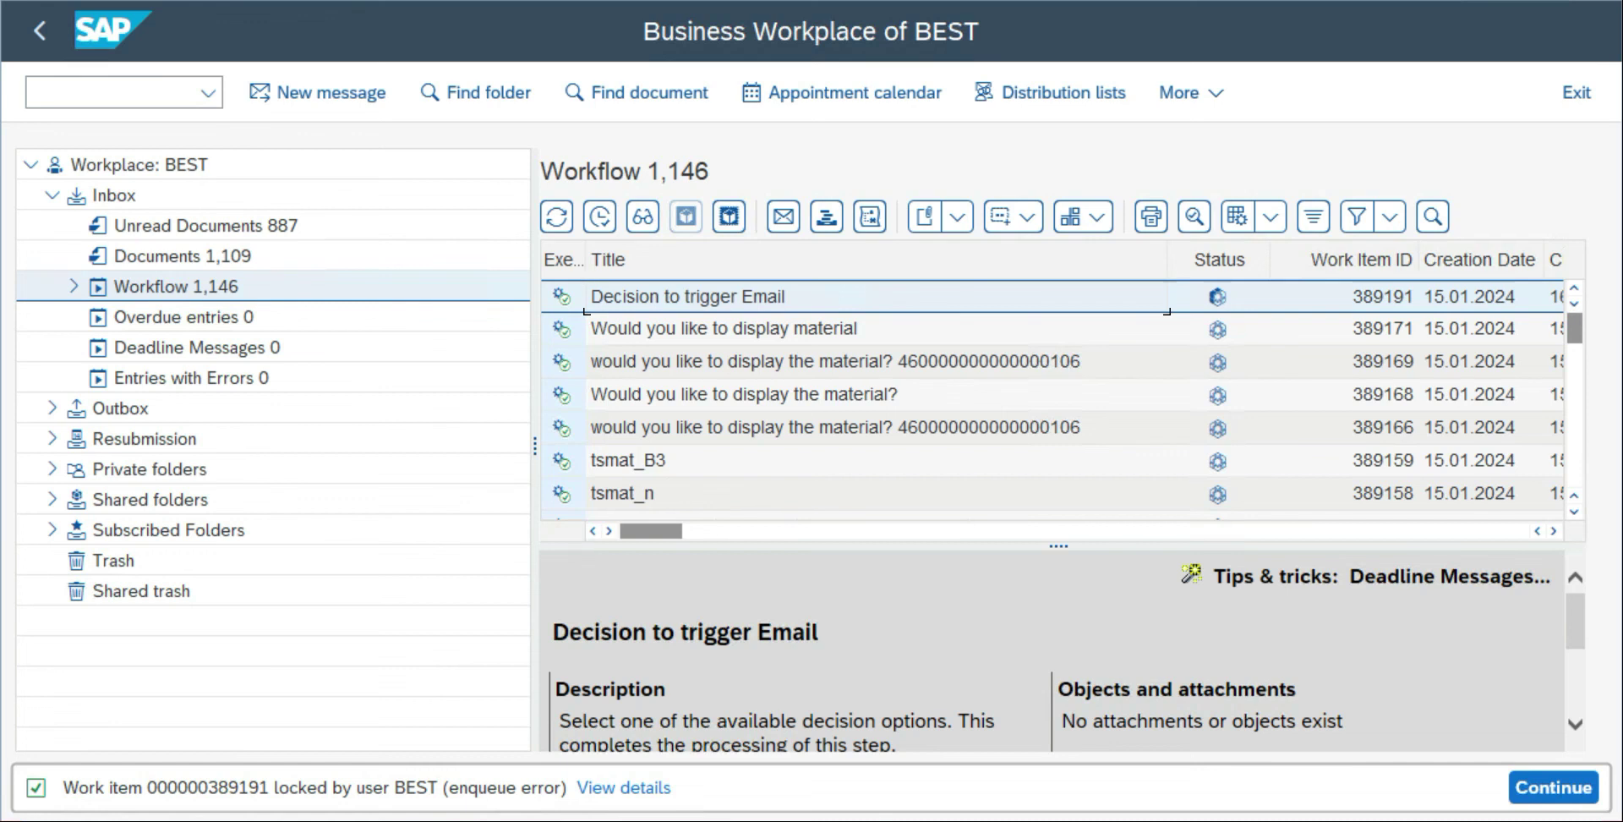
Switch back to the test run's decision and leave it without choosing an alternative.
mouse_move(623, 779)
left_click(688, 759)
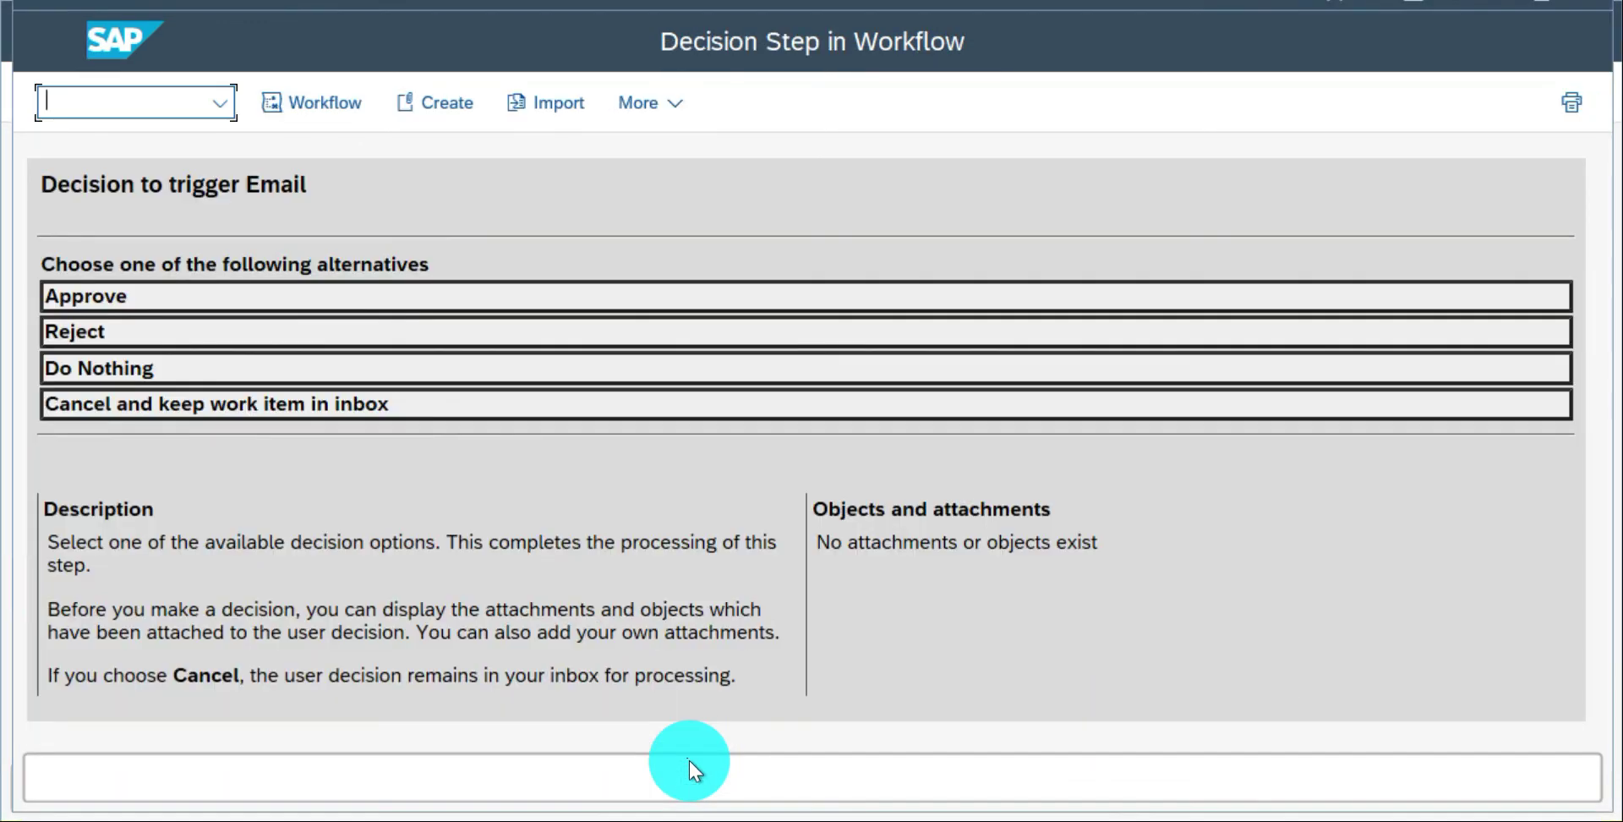
key("Escape")
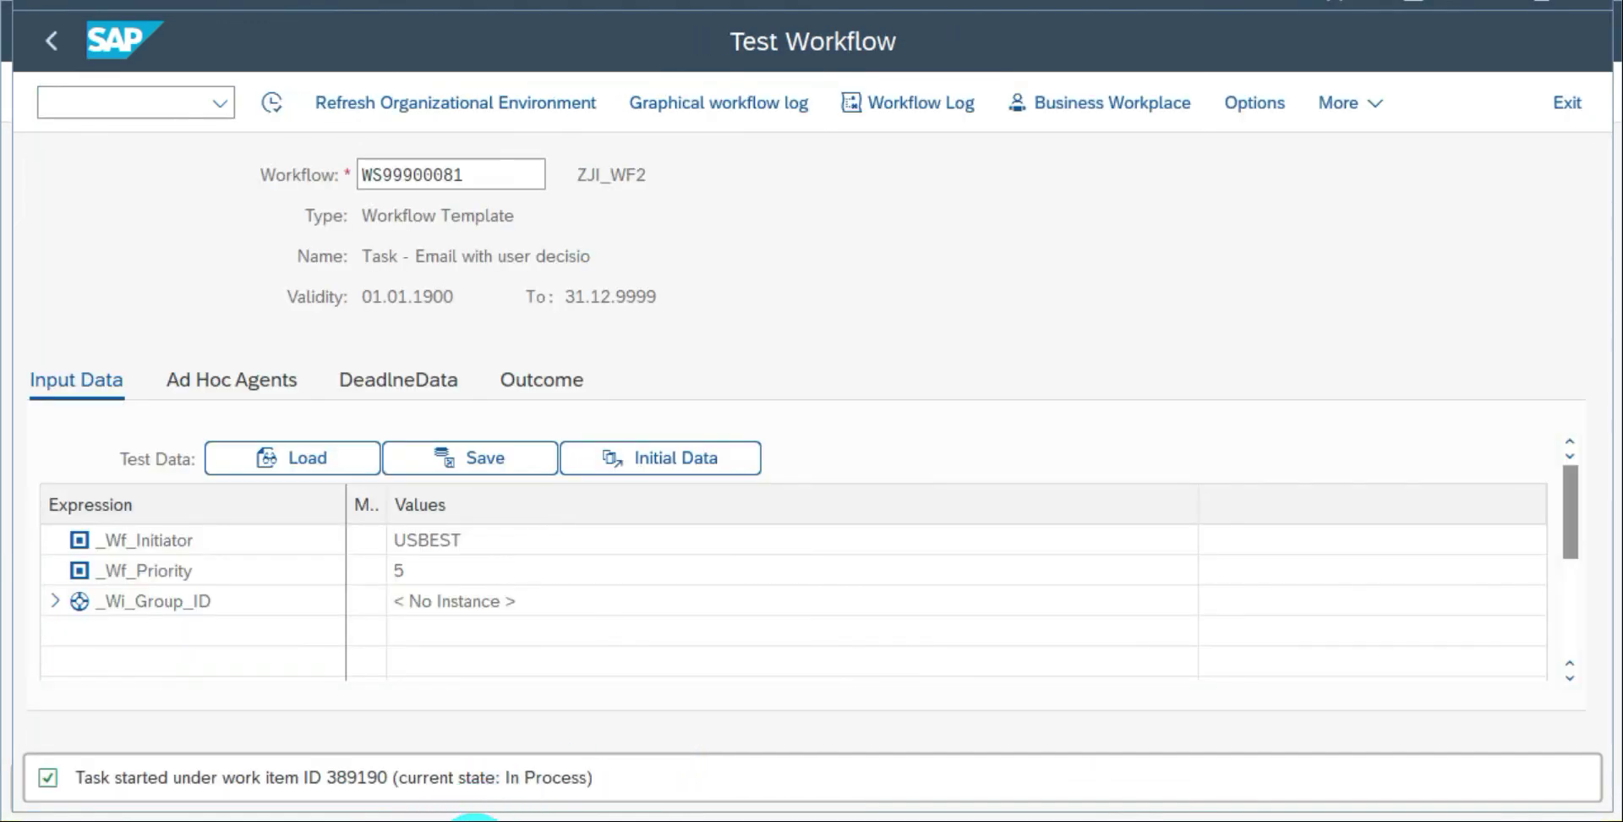
Open the "Decision to trigger Email" work item from the Business Workplace inbox and approve it with the reason "Approved".
mouse_move(473, 821)
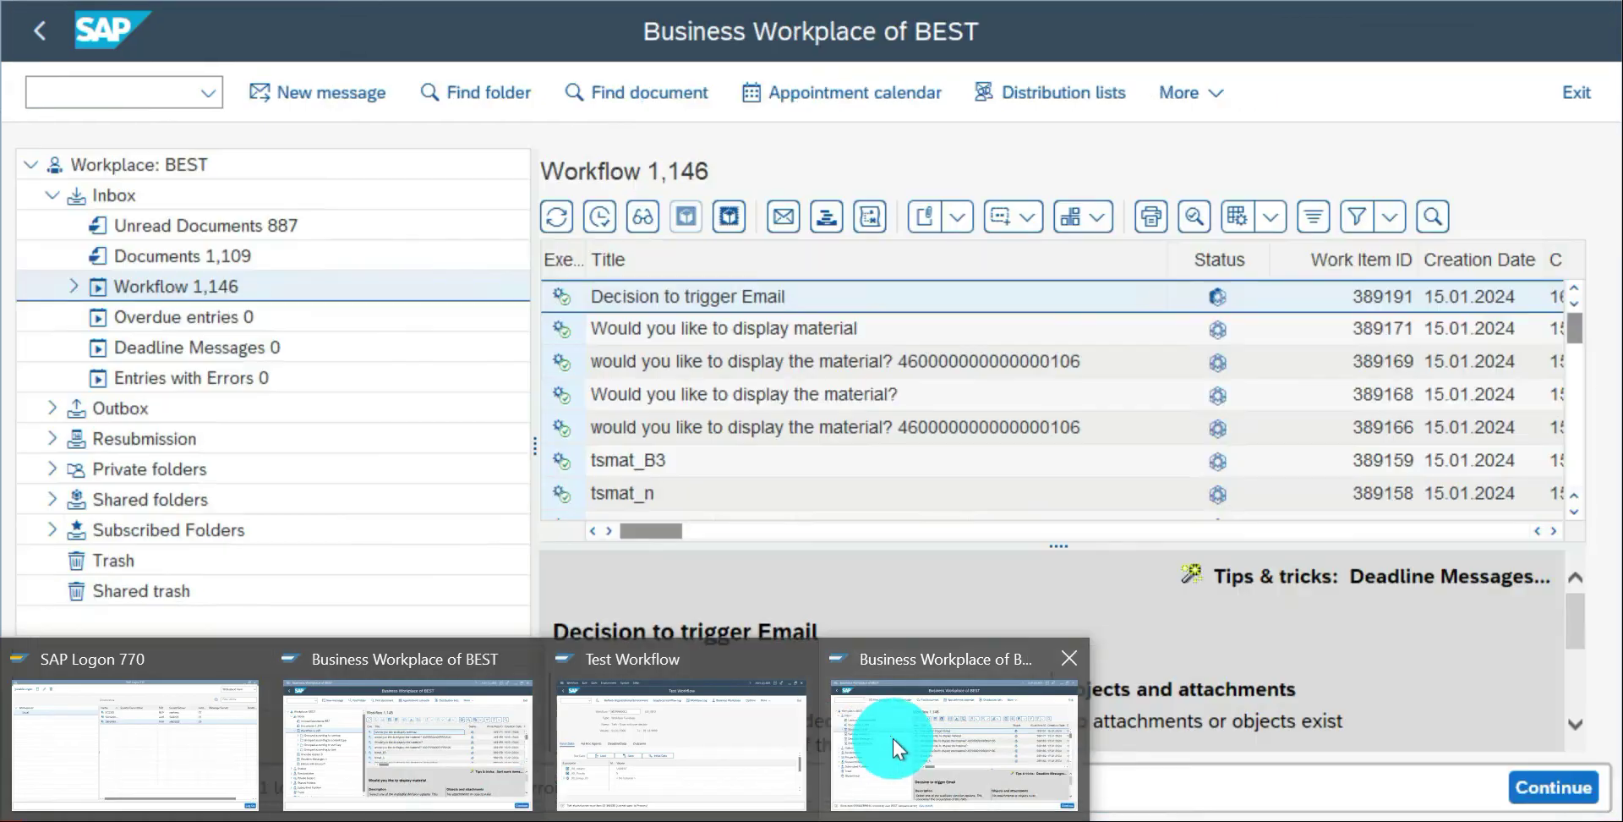
left_click(893, 738)
left_click(725, 291)
double_click(725, 294)
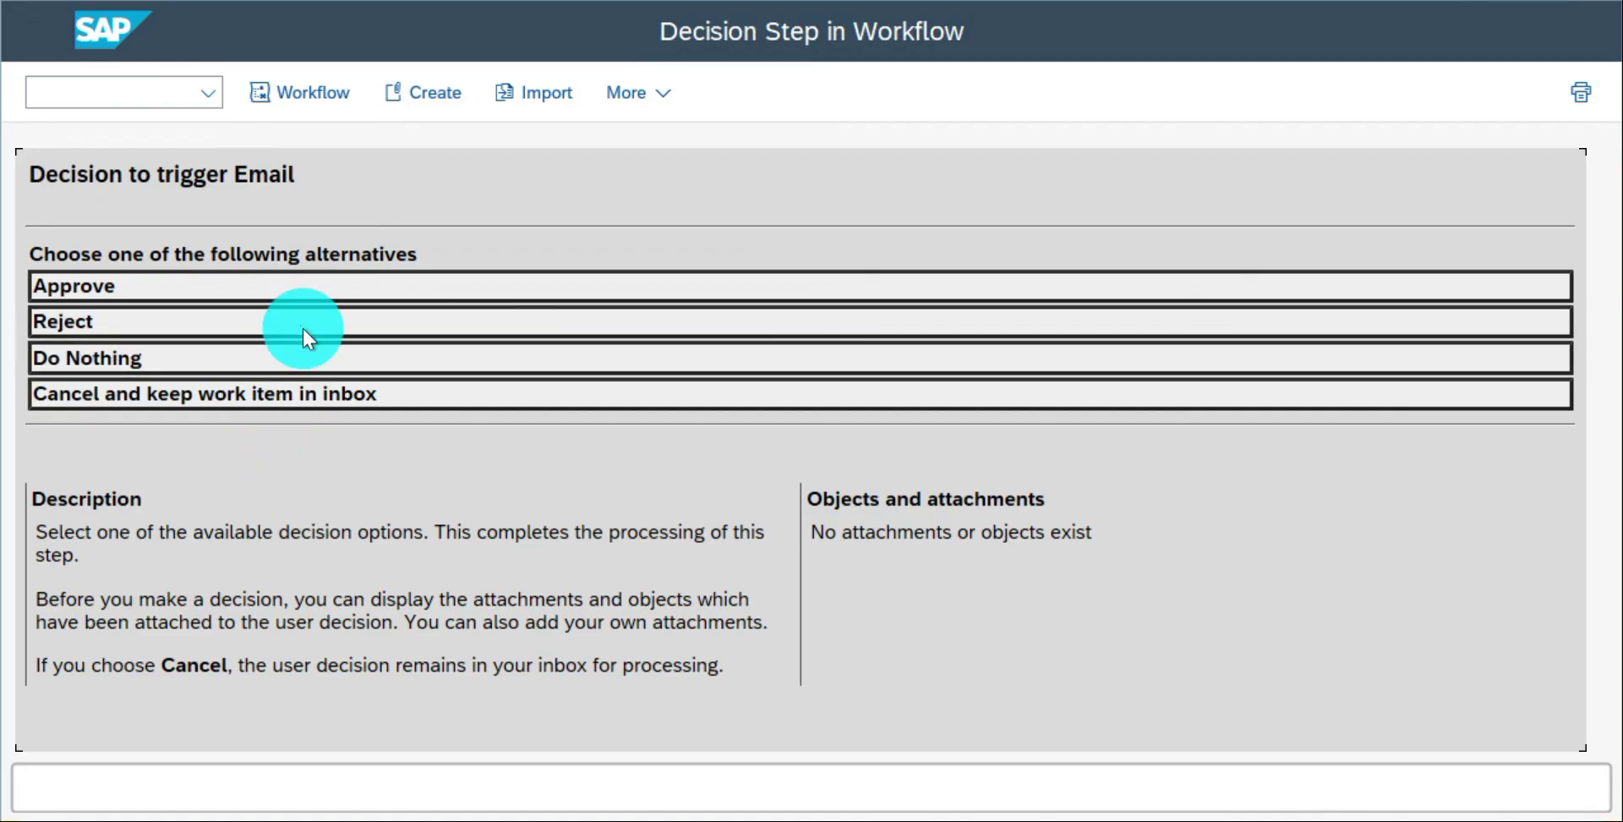
left_click(301, 286)
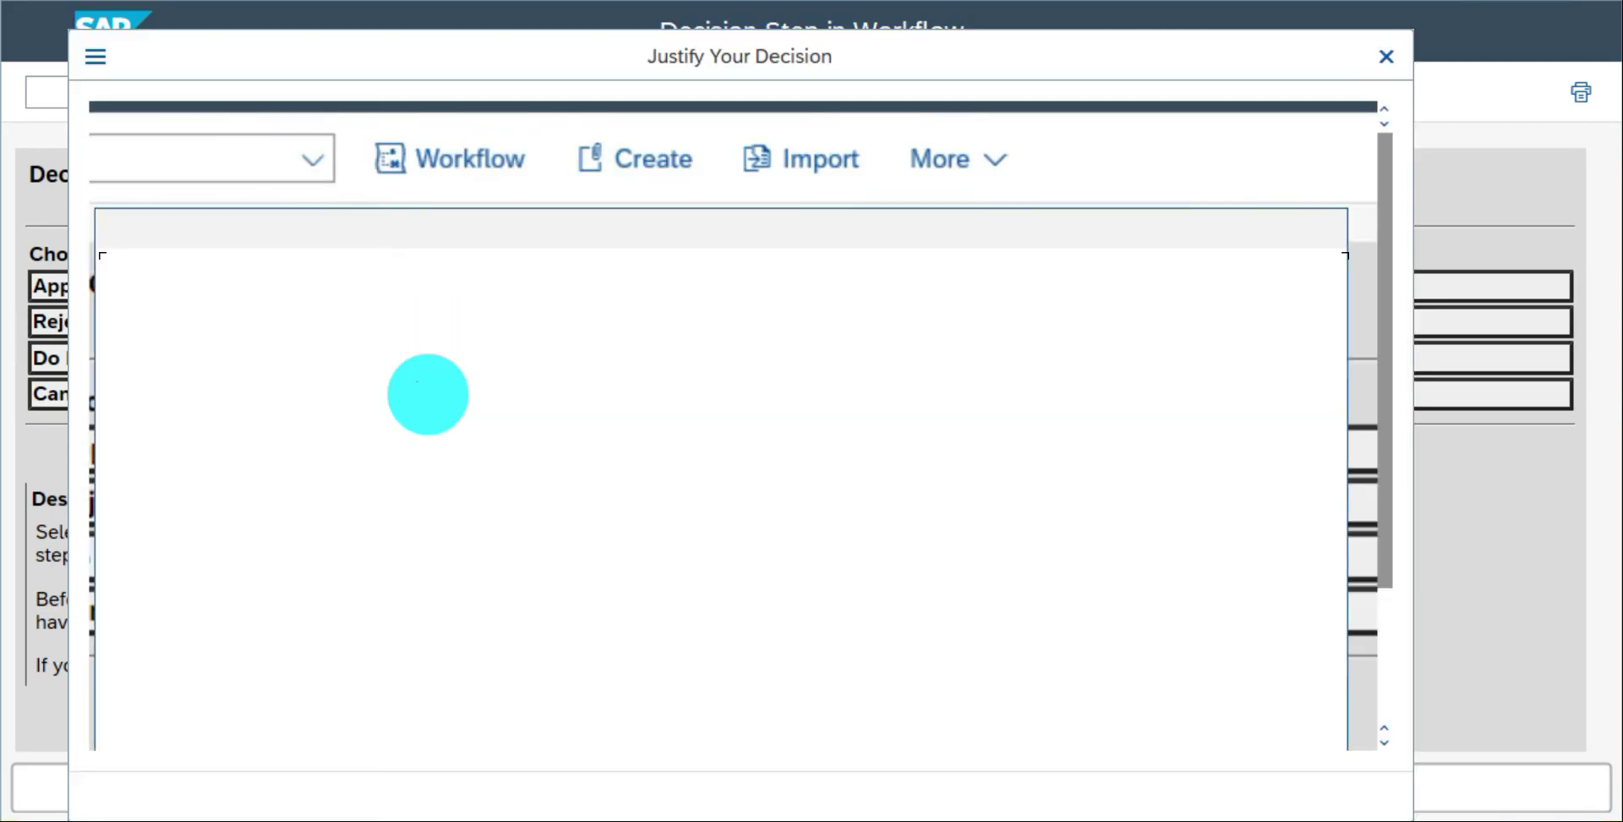
type("Approved")
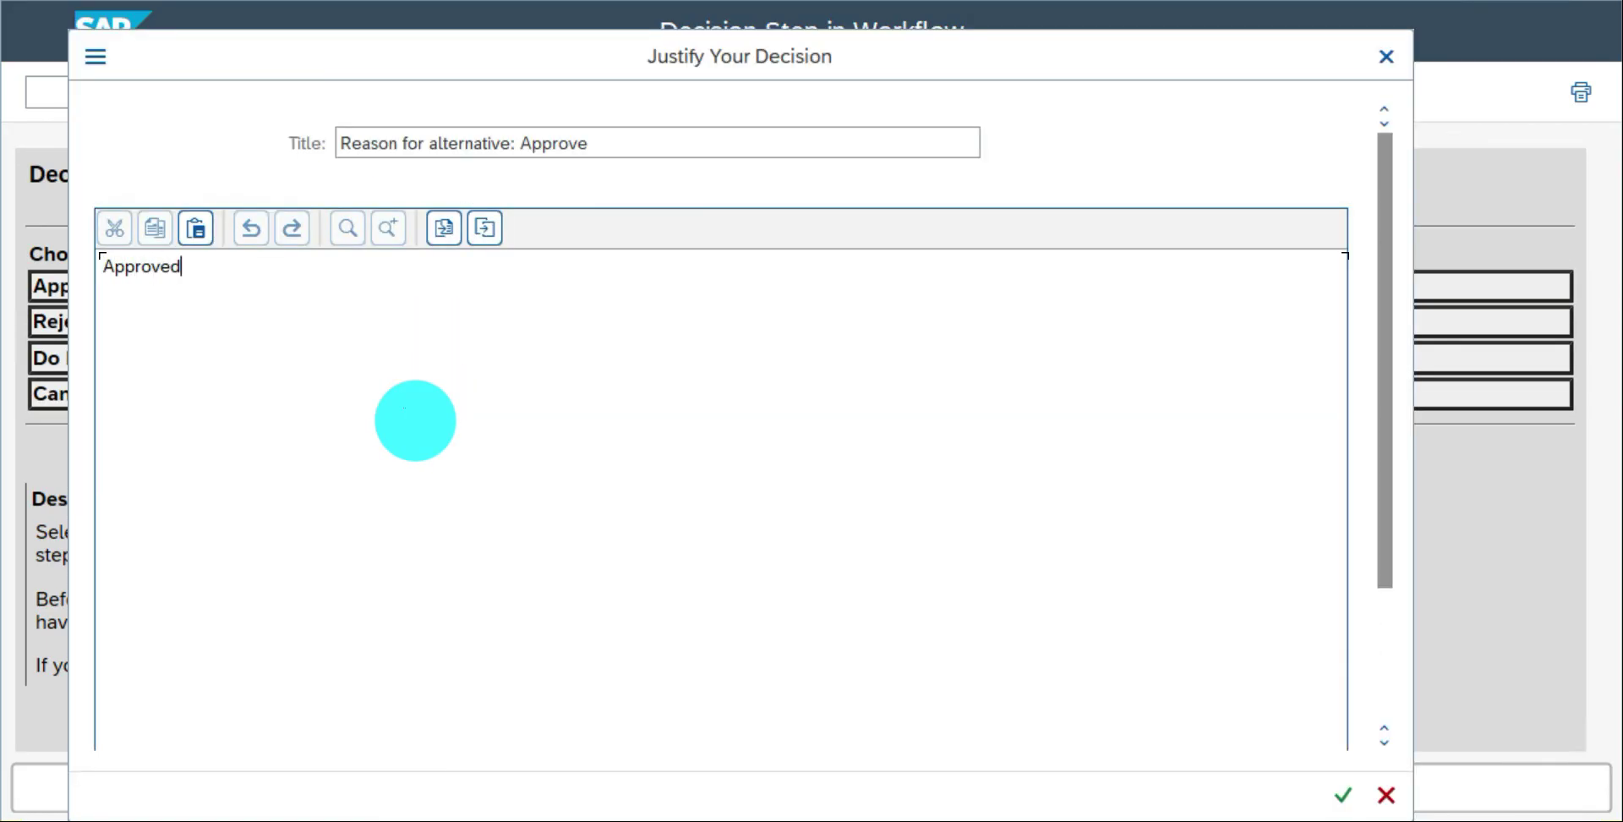
left_click(1343, 795)
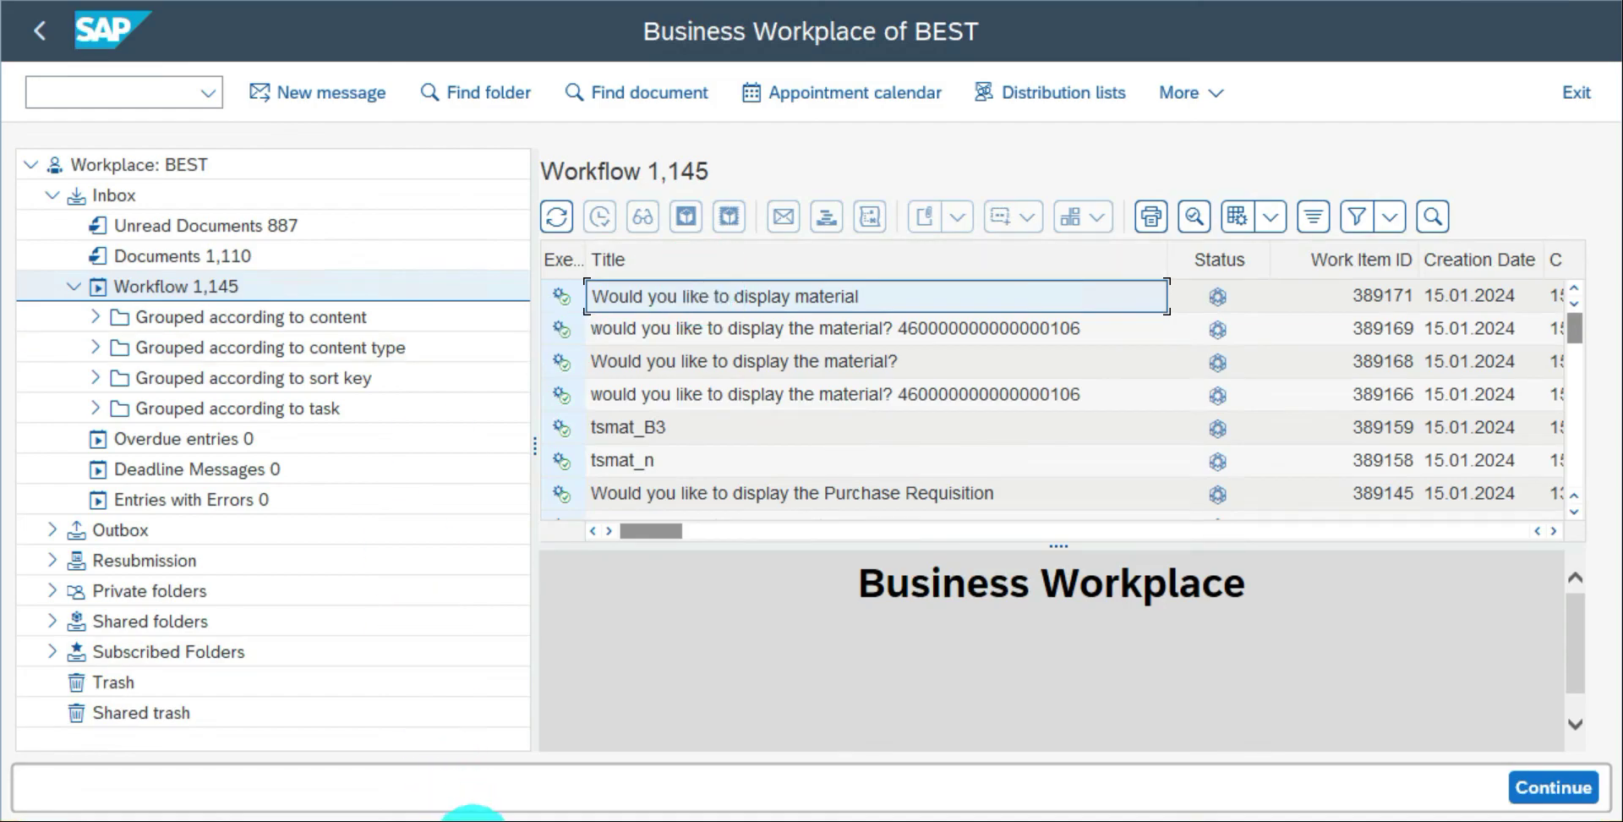
Switch to the test run, check its path in the graphical workflow log, and return to the test screen.
mouse_move(528, 779)
left_click(646, 759)
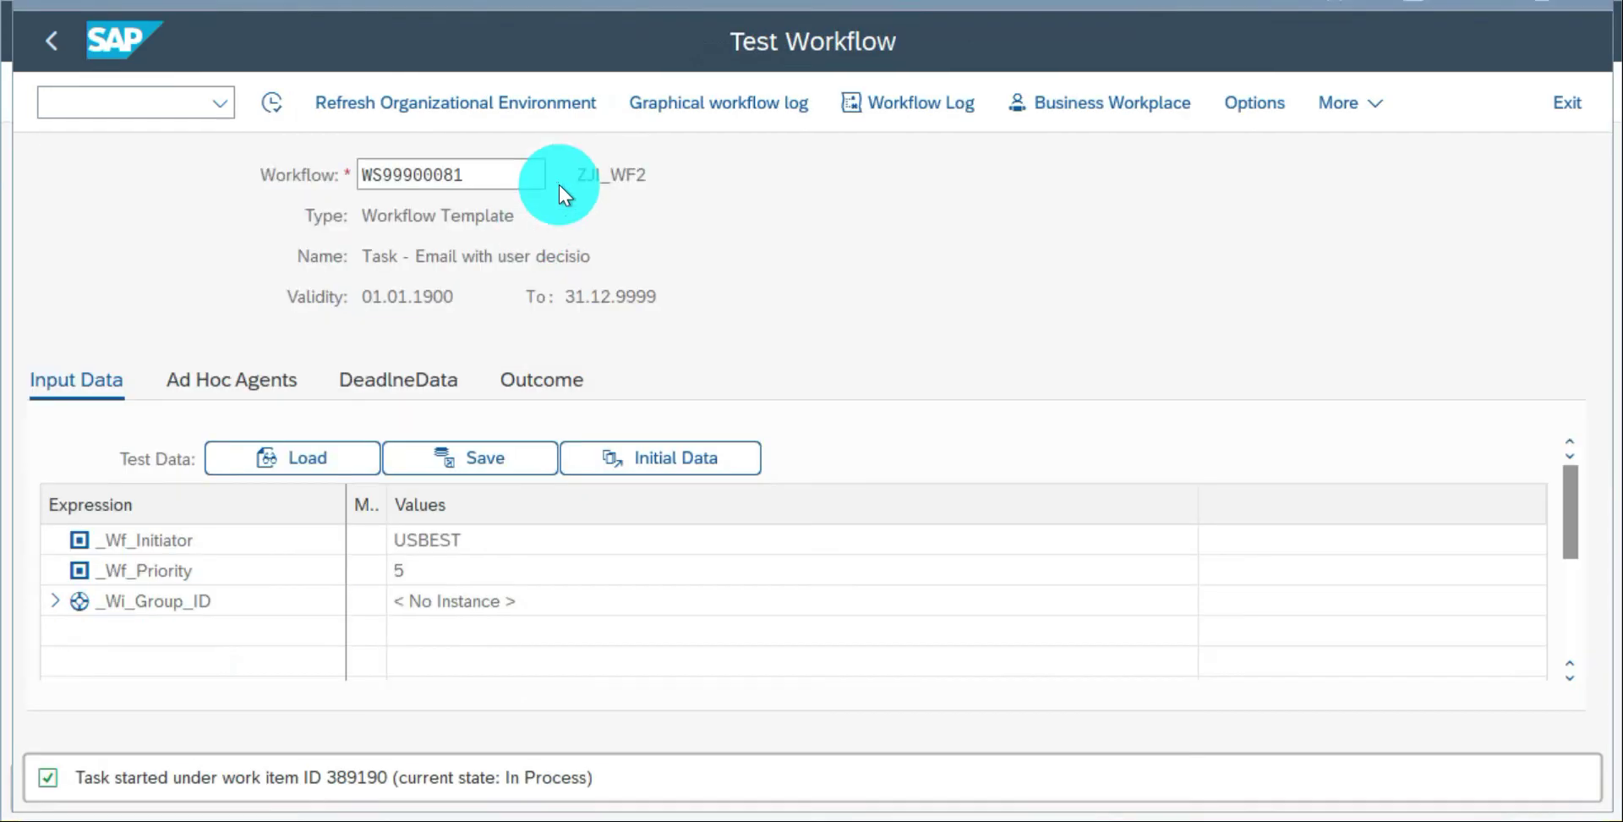
left_click(703, 101)
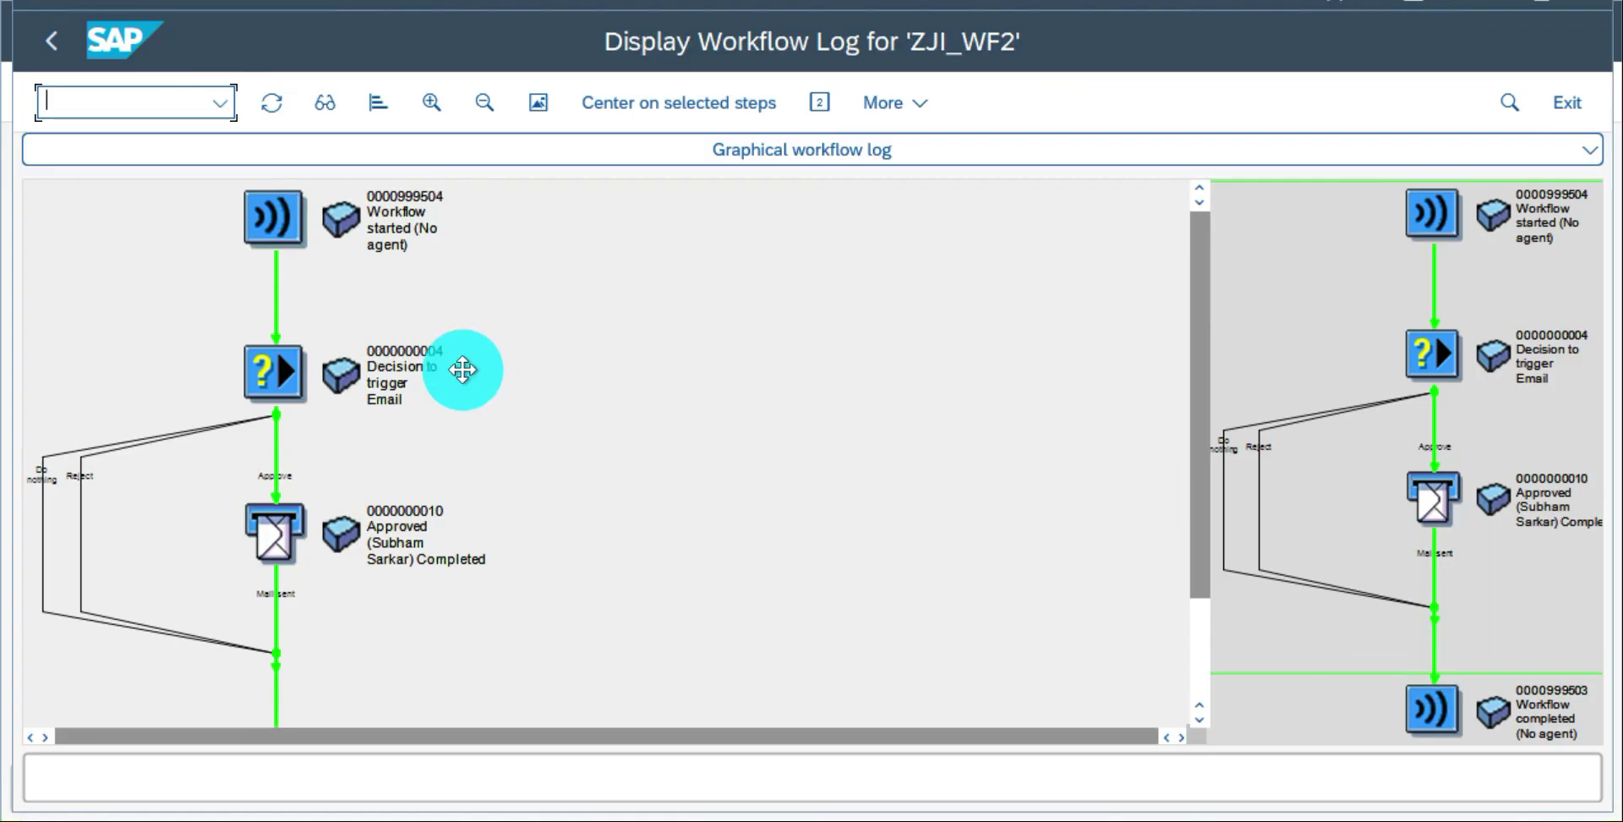
left_click(49, 39)
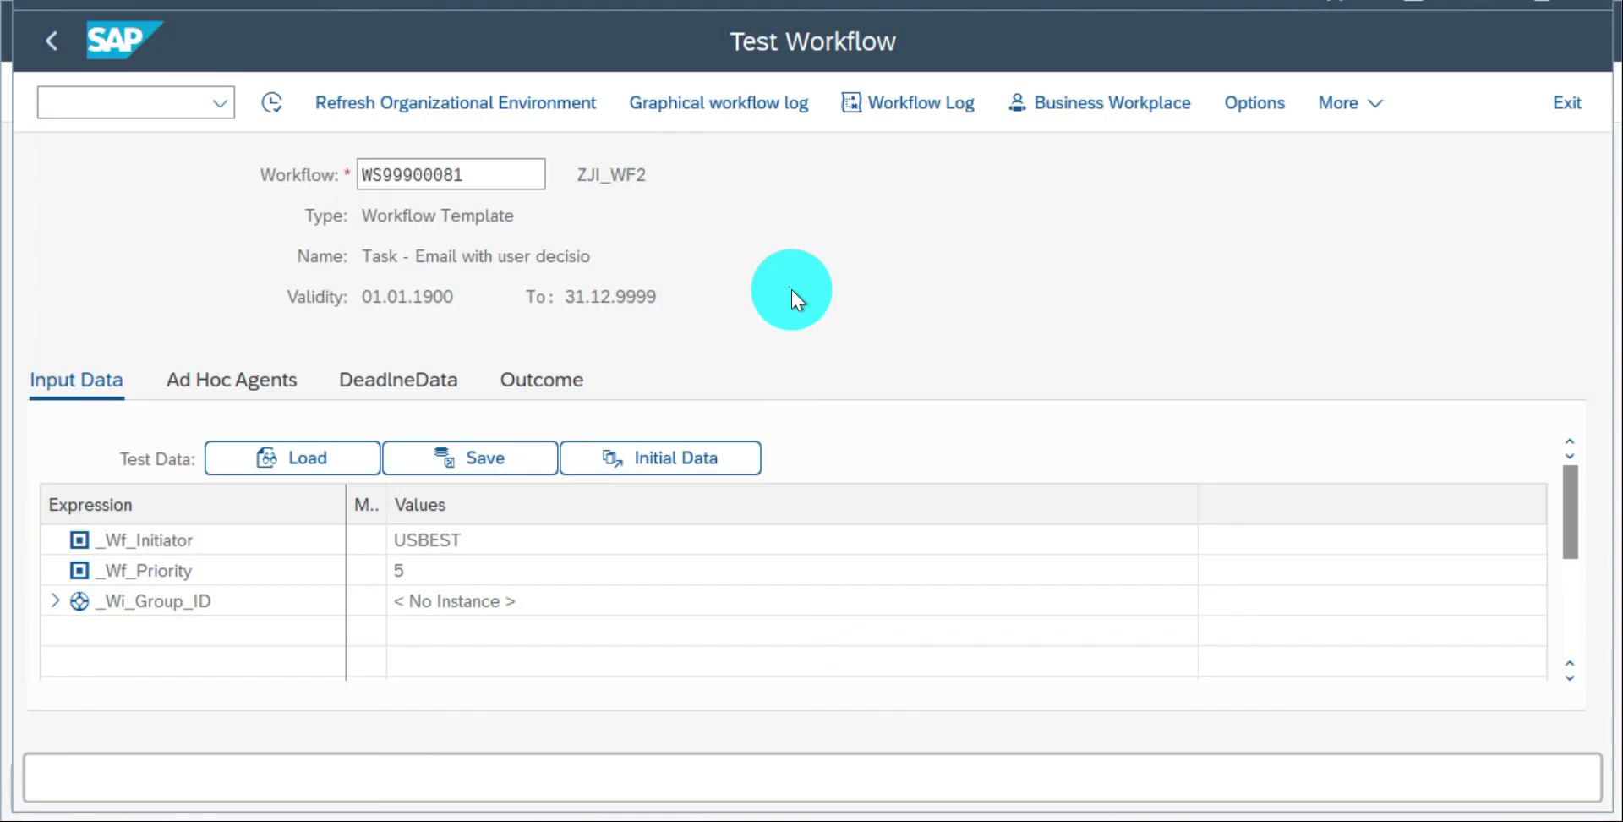
Start another test run of the workflow, refresh the Business Workplace inbox, and select the new "Decision to trigger Email" item.
left_click(266, 109)
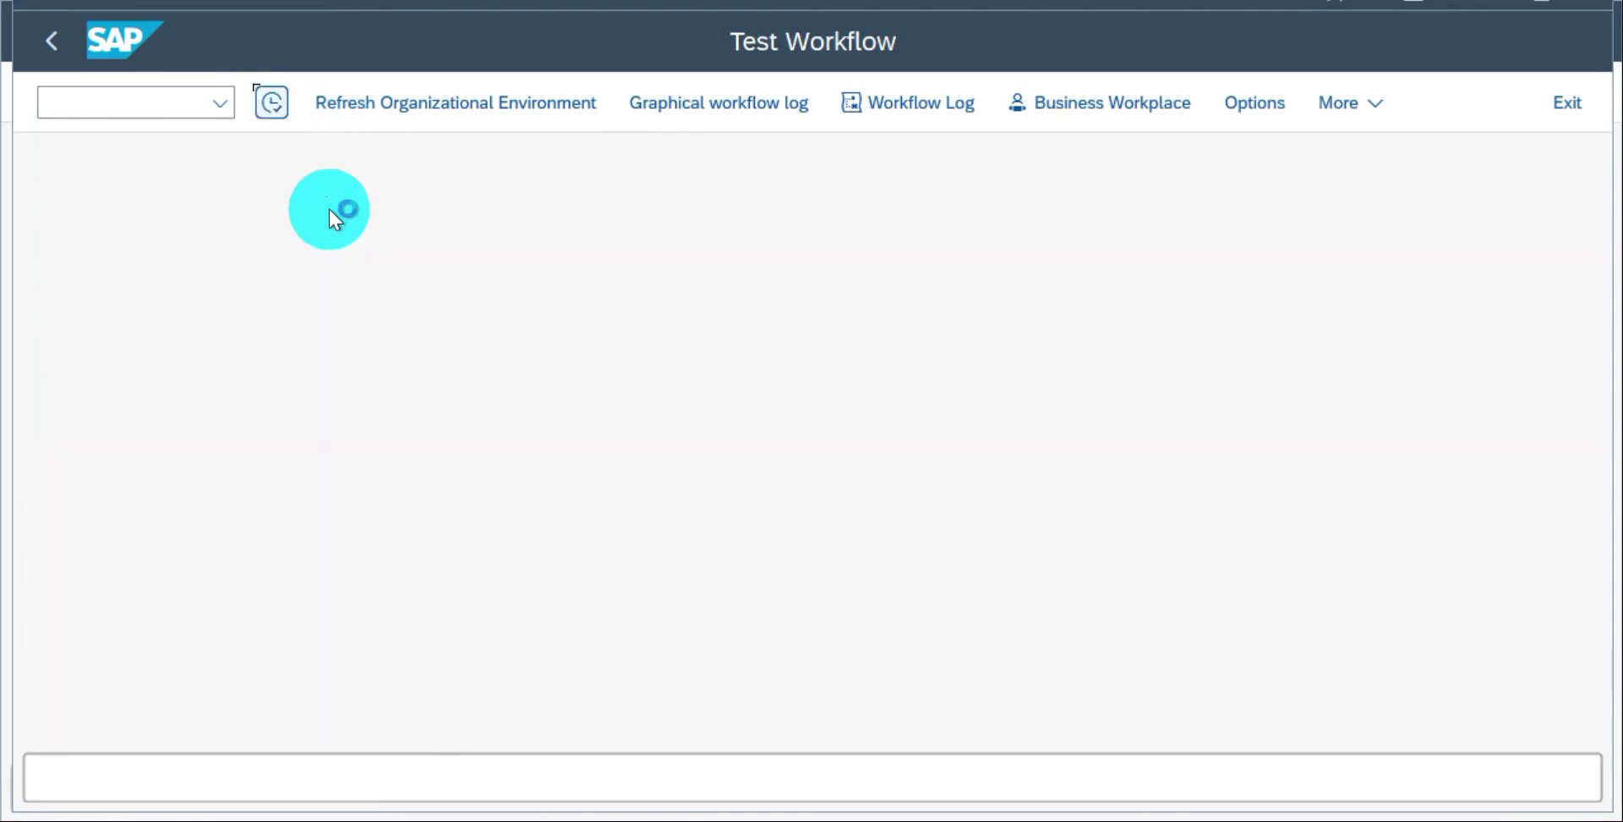
mouse_move(474, 816)
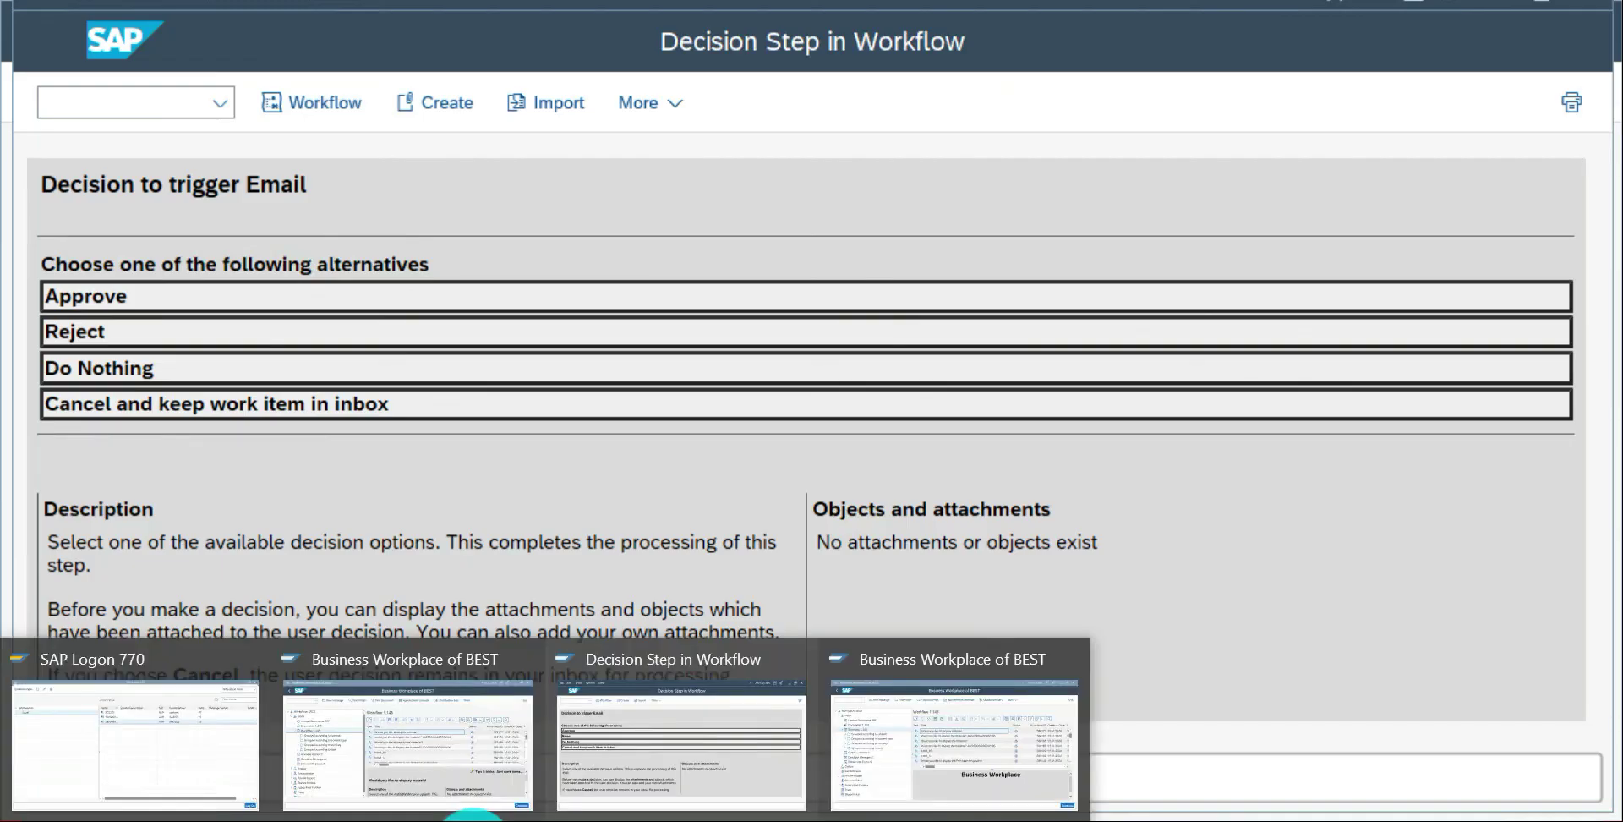
left_click(921, 727)
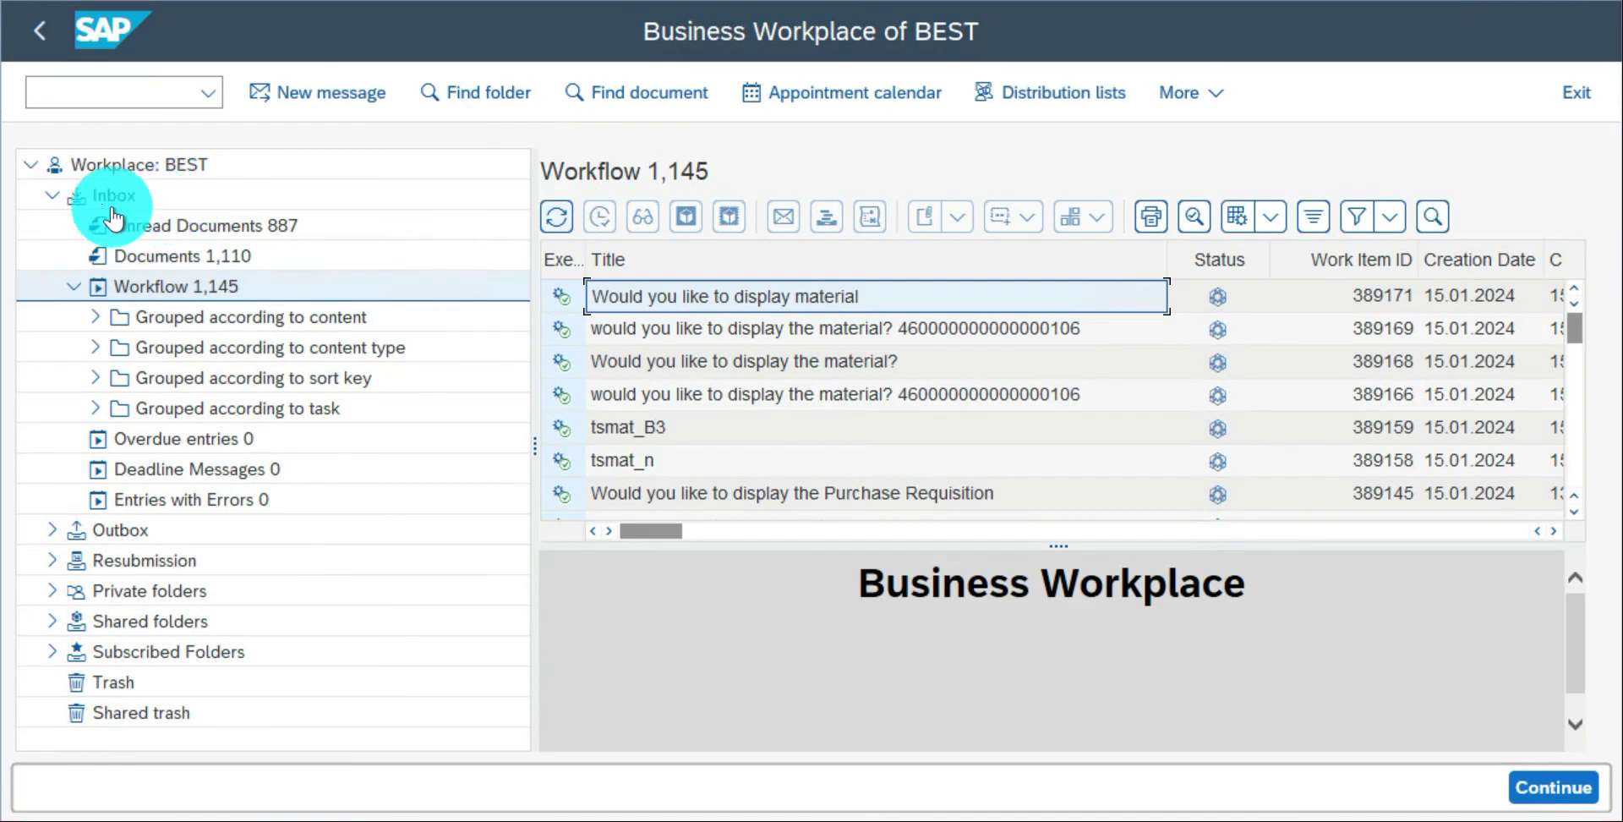
left_click(558, 218)
left_click(693, 296)
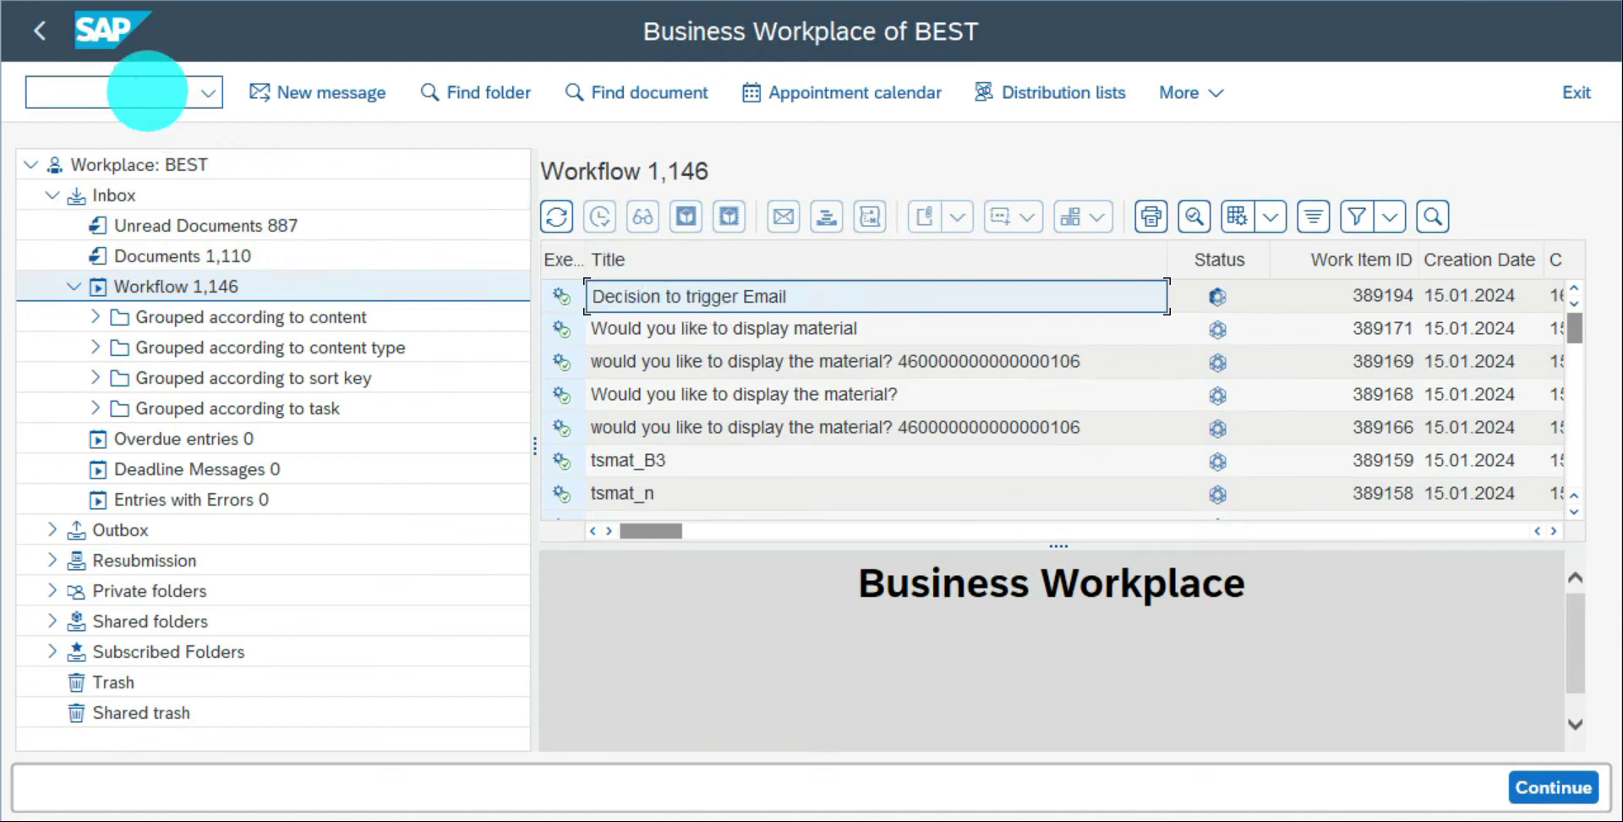
Start the Data Browser in a new session with /ose16 and open the selection screen for table SWWWIHEAD.
left_click(147, 90)
type("/ose16")
key("Return")
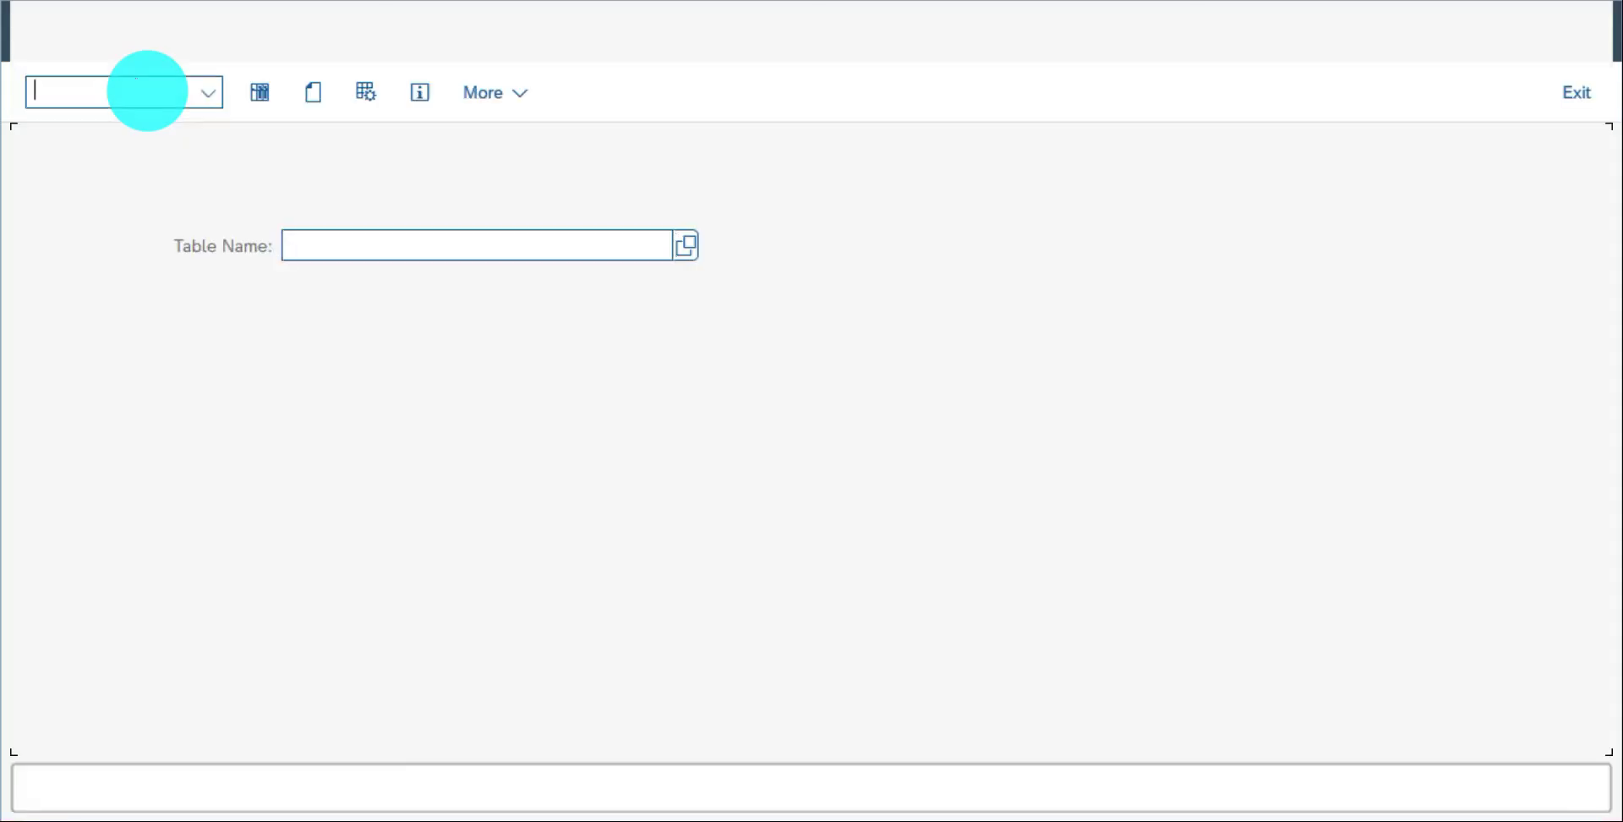
type("swwihead")
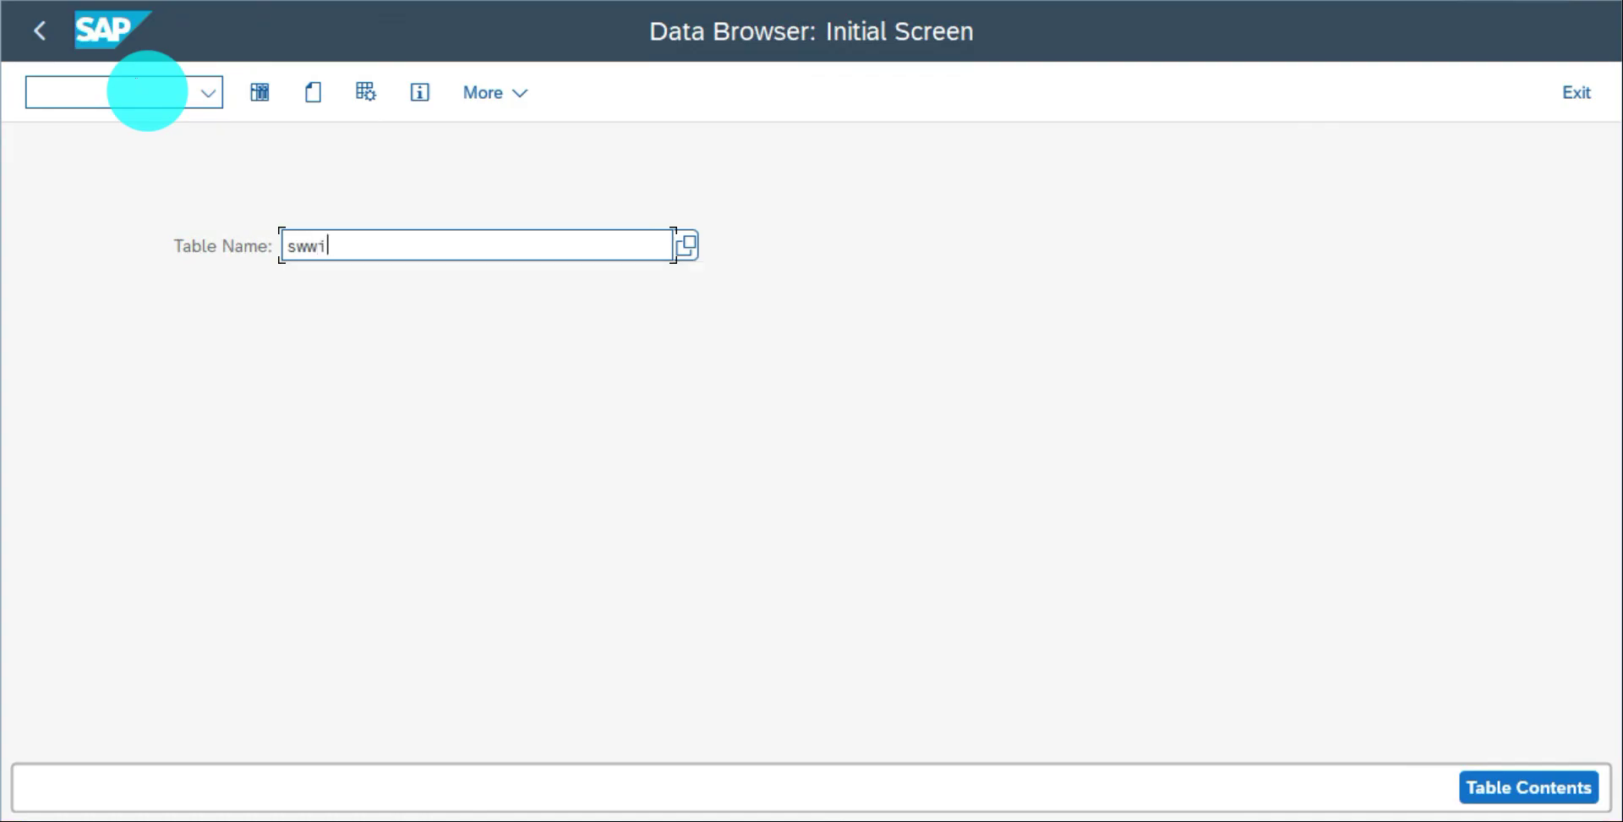
key("Left")
key("Left")
key("Left")
key("Left")
key("Left")
type("w")
key("Return")
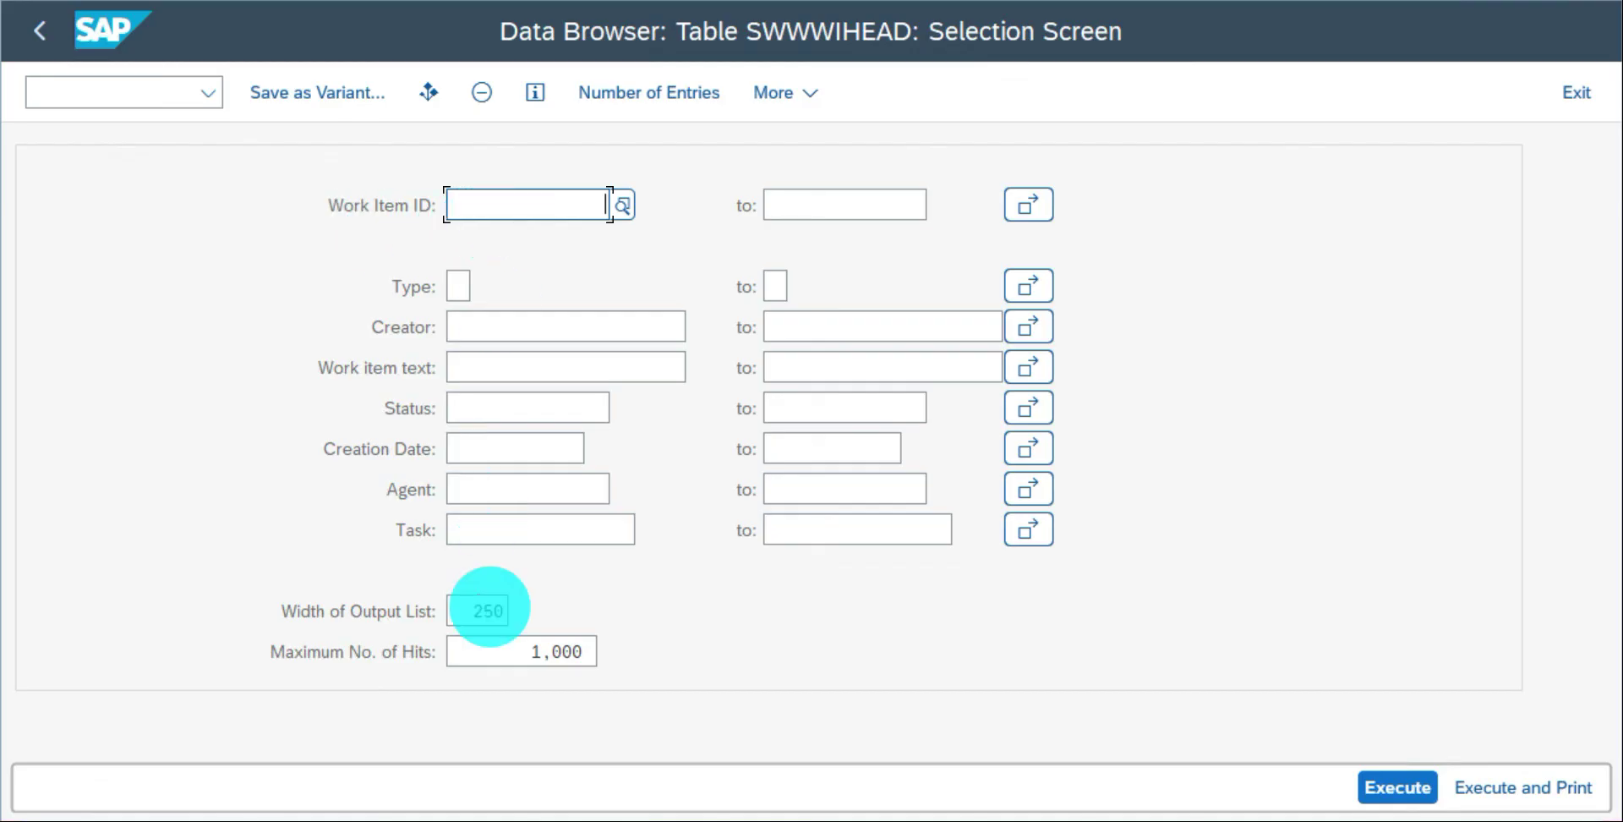
Copy work item ID 389154 from the Notepad file into the Work Item ID selection and display the matching table entry.
left_click(528, 820)
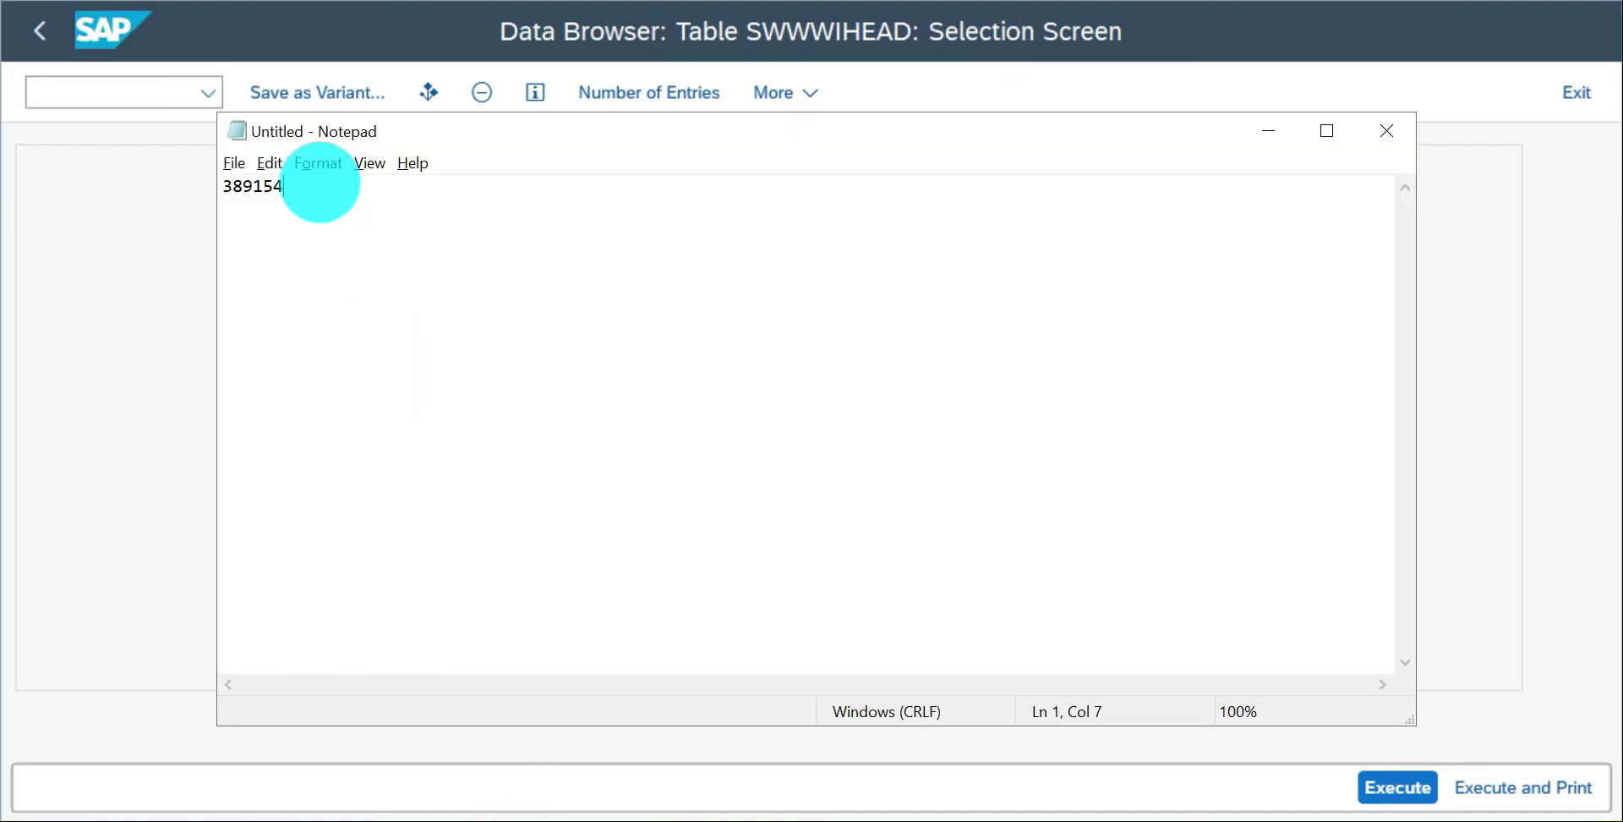
key("ctrl+a")
key("ctrl+c")
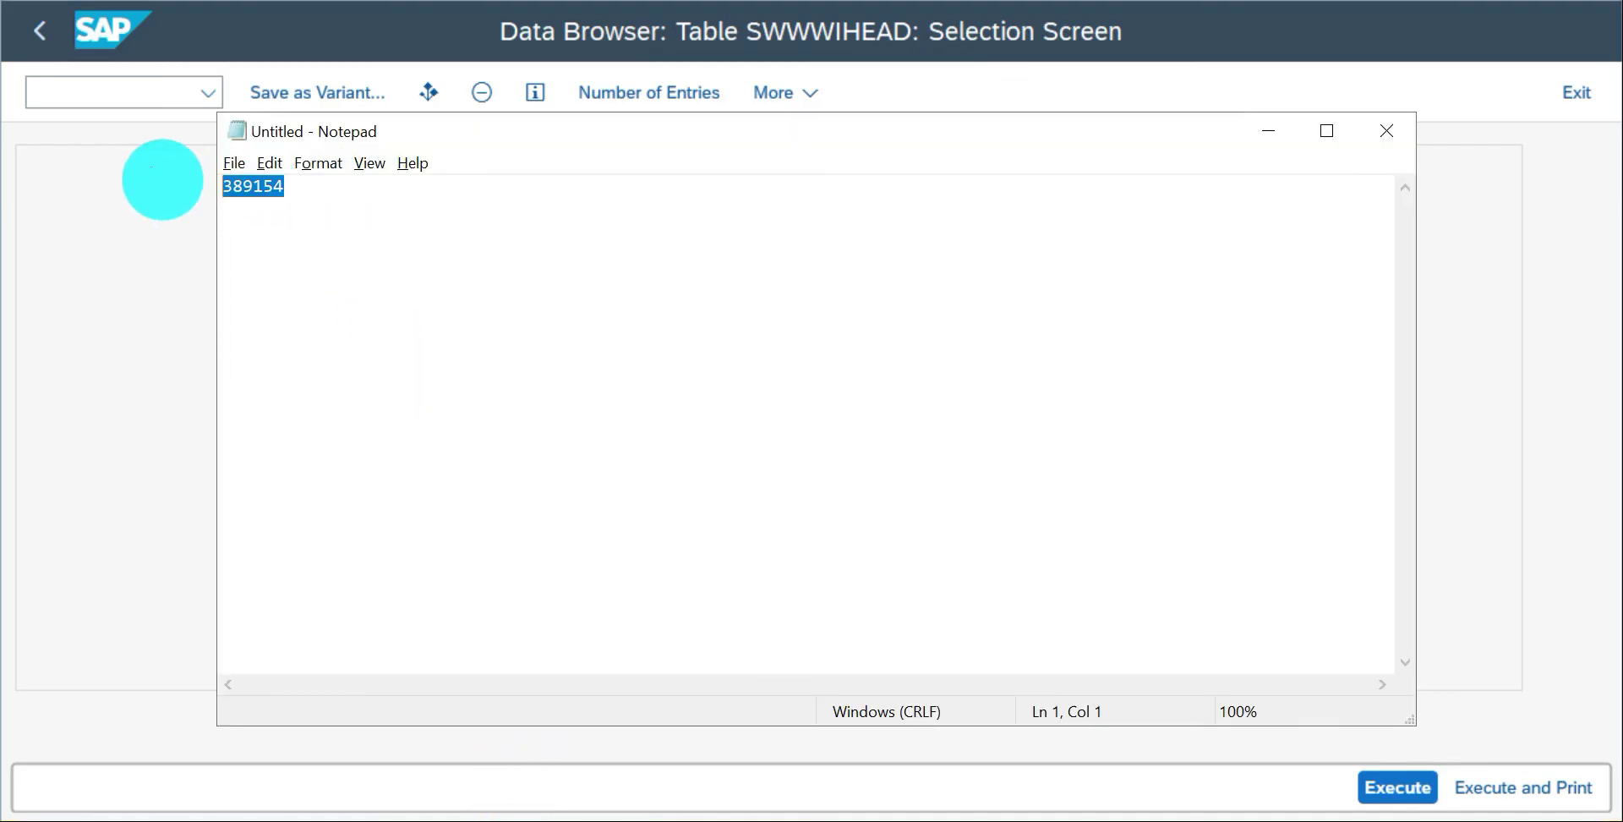
left_click(155, 200)
left_click(504, 205)
key("ctrl+v")
left_click(1389, 778)
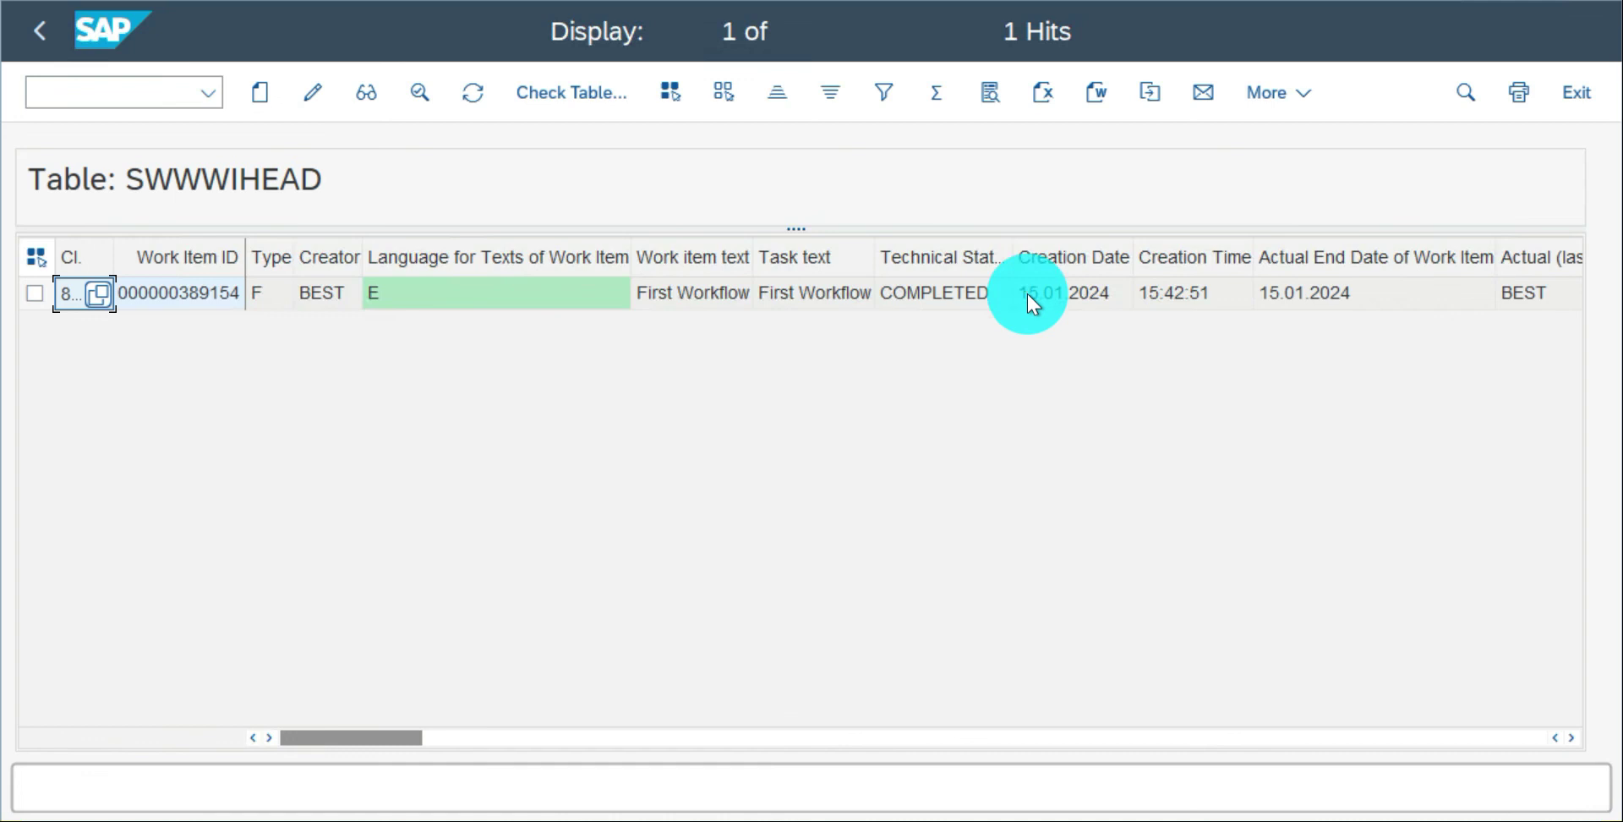
Examine the work item's SWWWIHEAD entry across its columns, including agent, workflow, task, priority and processing flags.
left_click(719, 735)
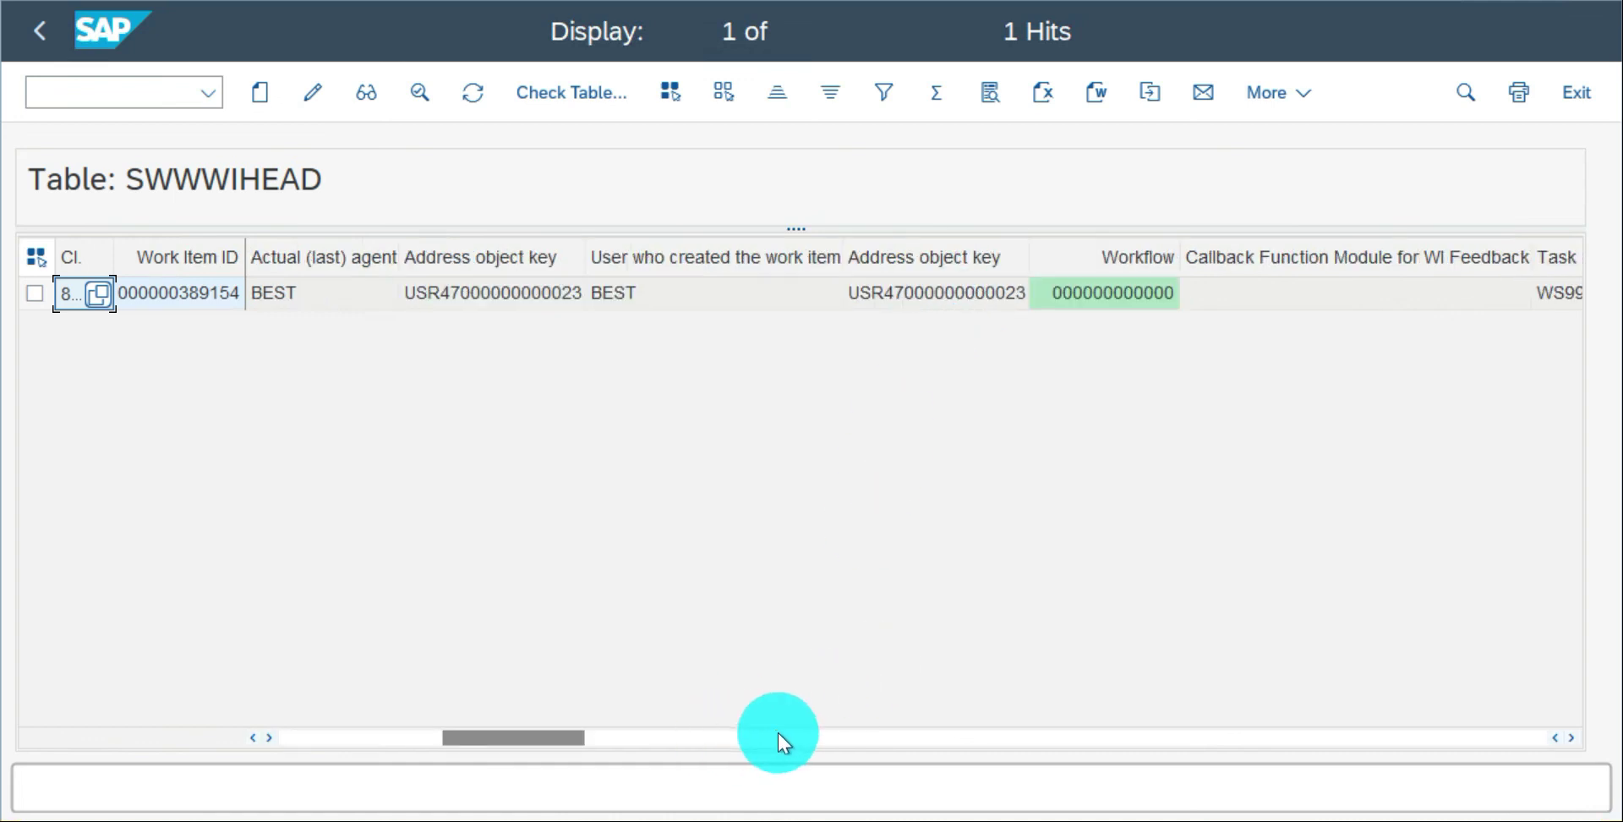
left_click(840, 741)
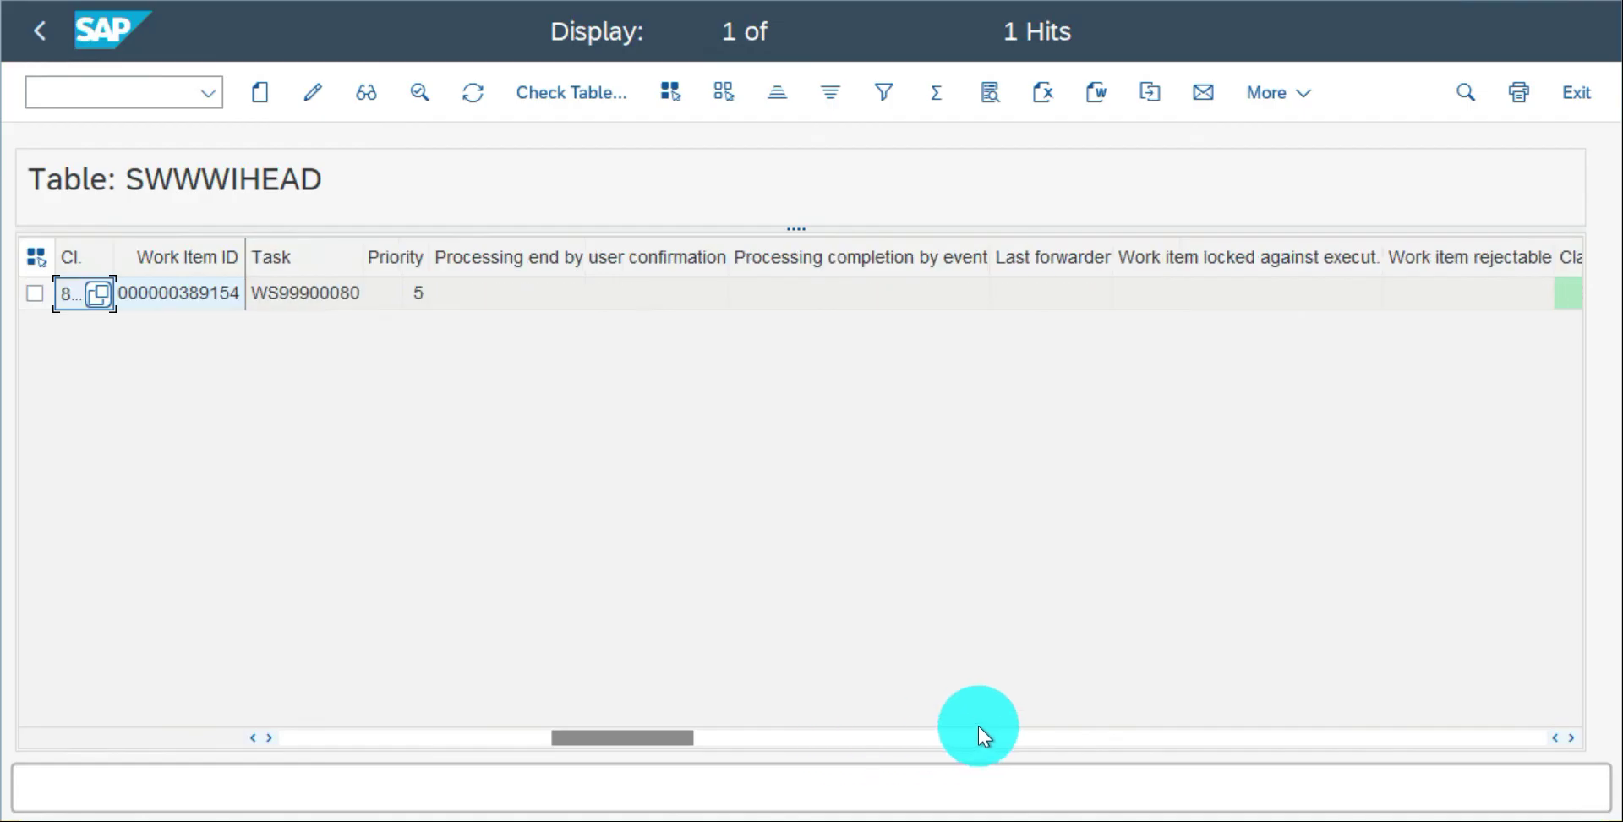
left_click(298, 291)
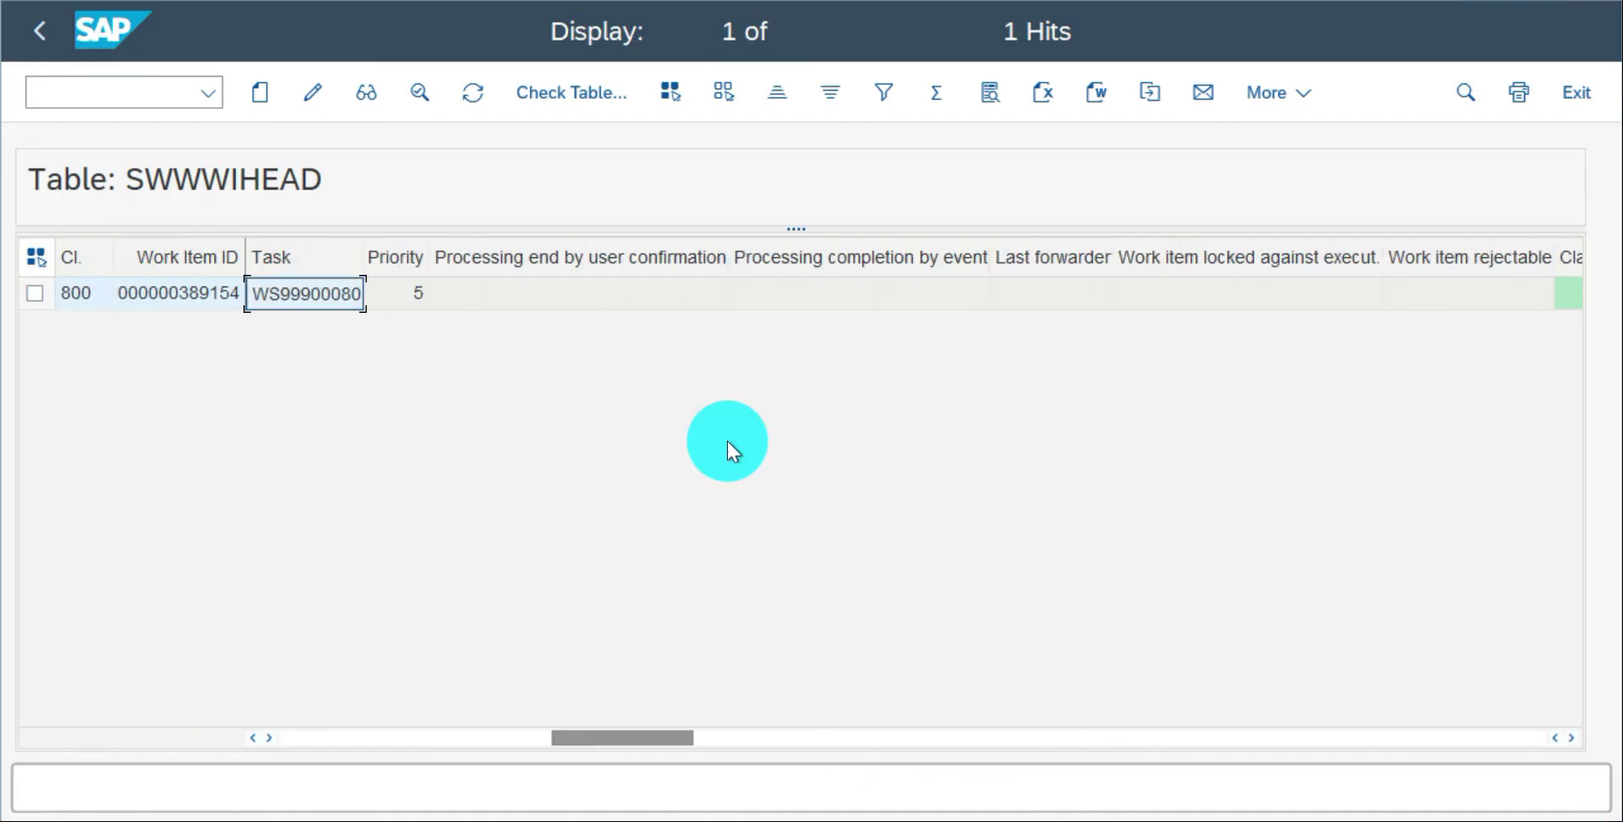
left_click(1112, 736)
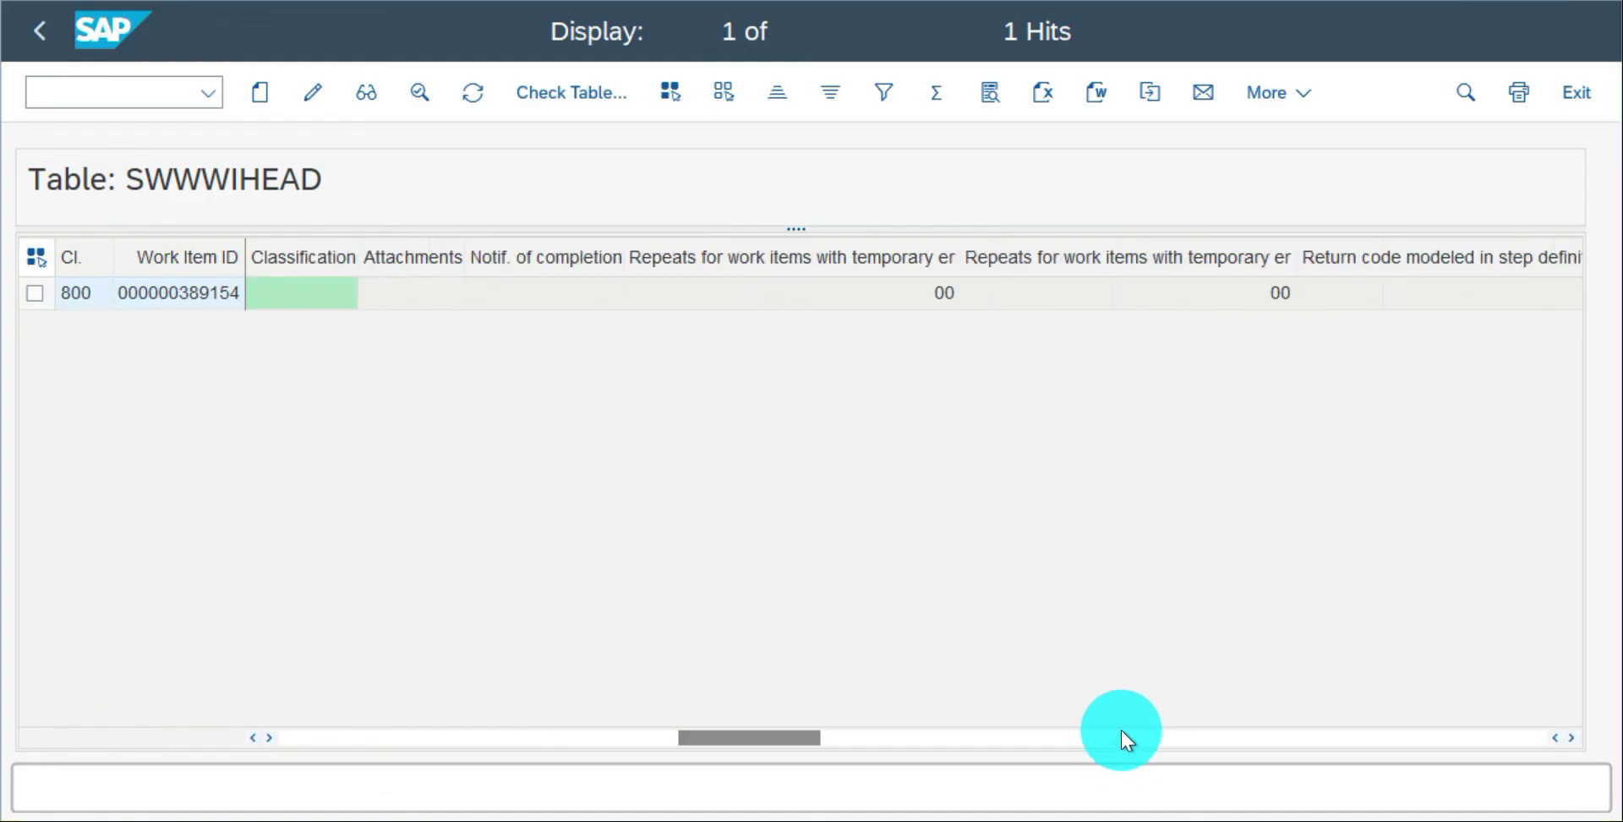
left_click(1121, 738)
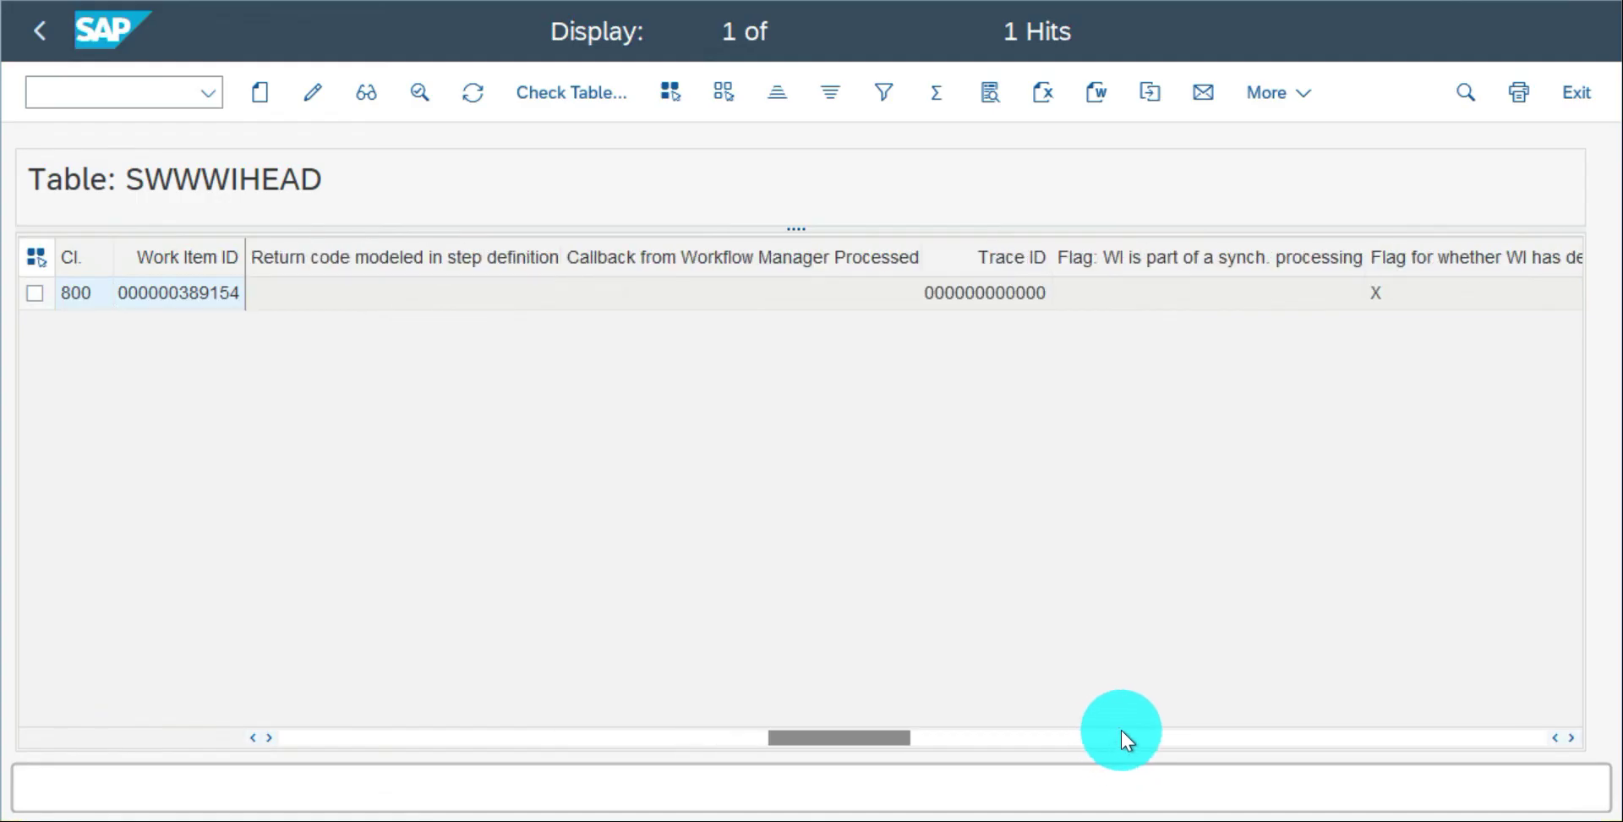